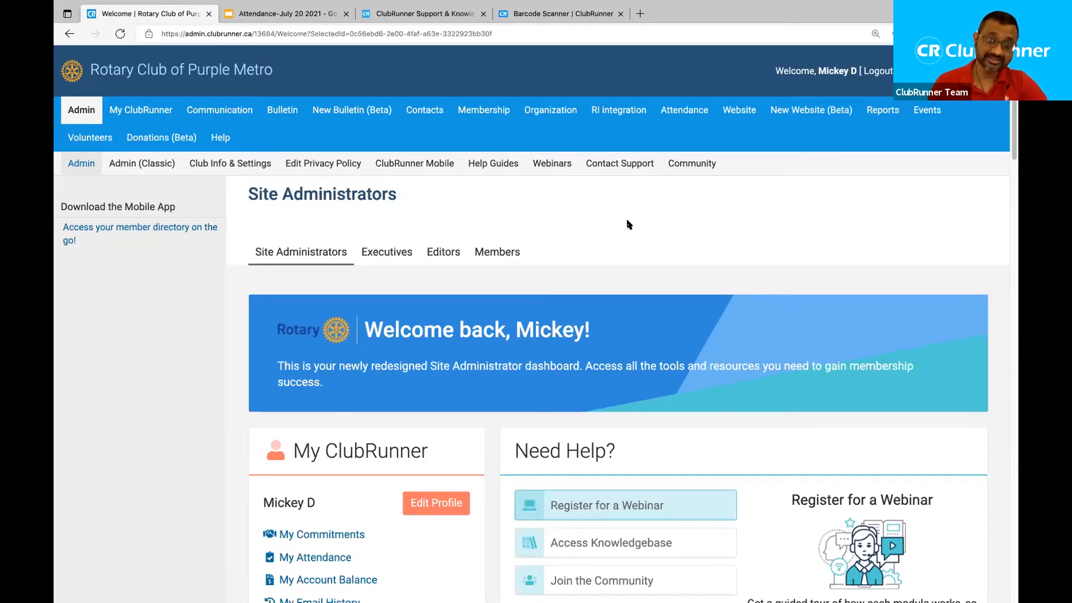
Look over the Site Administrators dashboard, then expand the Attendance menu in the top bar.
{"action": "left_click_drag", "start_coordinate": [402, 197], "coordinate": [249, 195]}
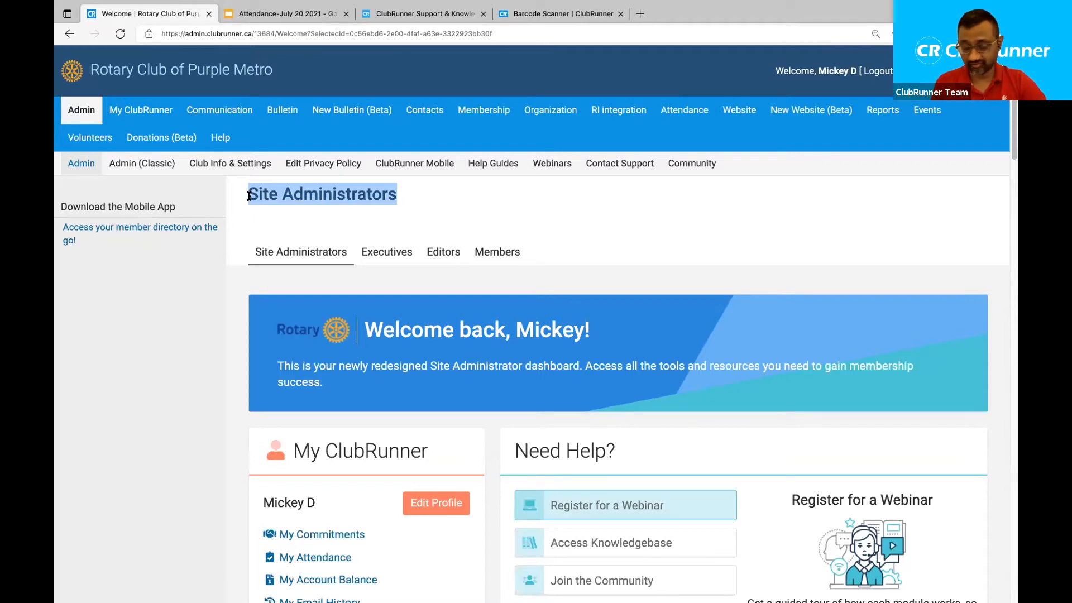
{"action": "left_click", "coordinate": [459, 212]}
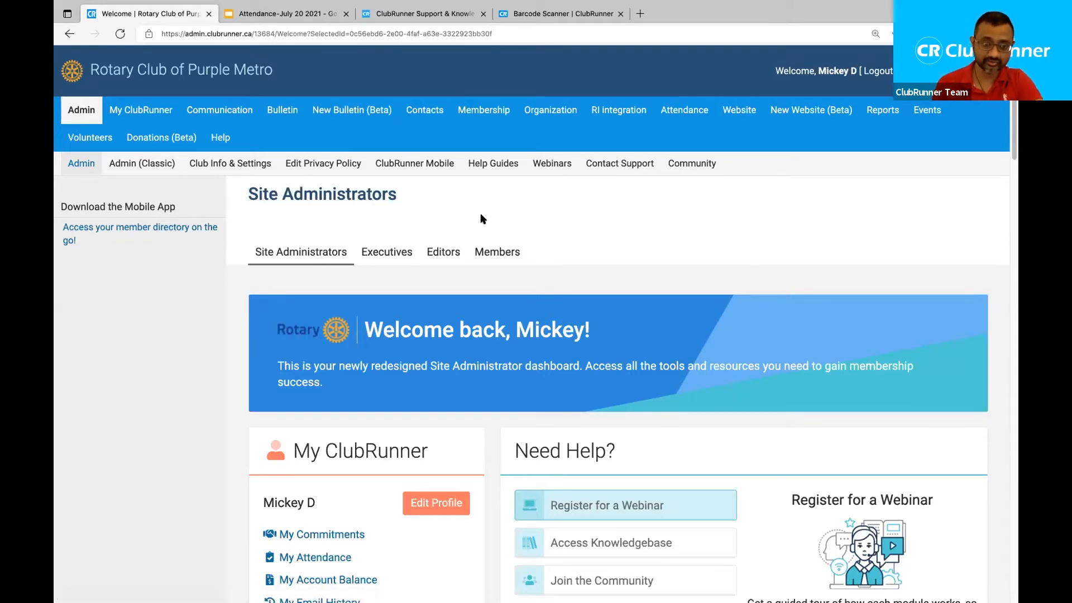
{"action": "scroll", "coordinate": [564, 209], "scroll_direction": "down", "scroll_amount": 1}
{"action": "scroll", "coordinate": [564, 210], "scroll_direction": "down", "scroll_amount": 6}
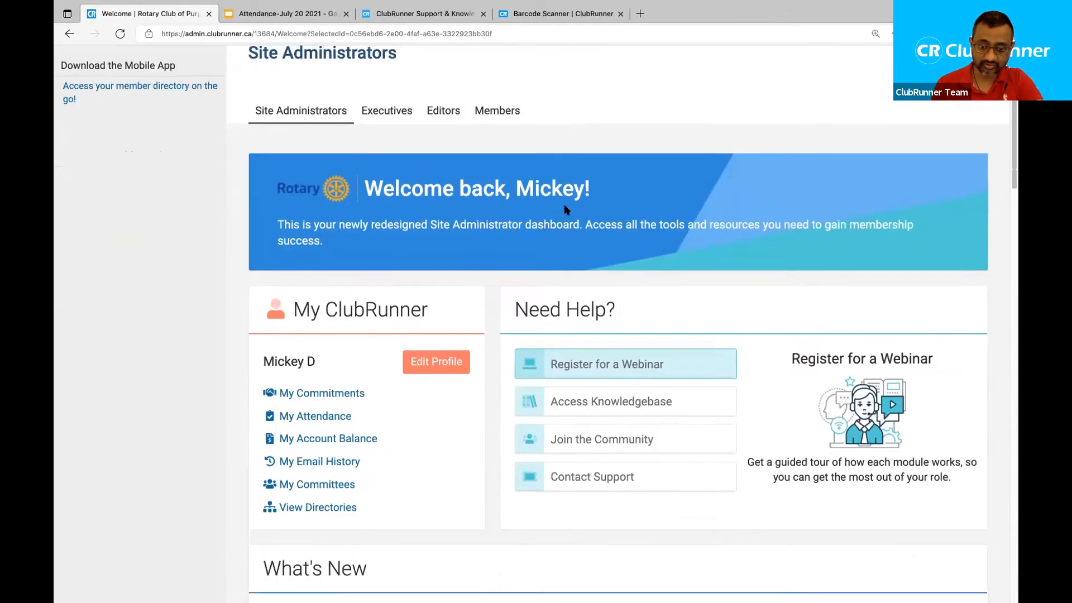
{"action": "scroll", "coordinate": [565, 206], "scroll_direction": "down", "scroll_amount": 9}
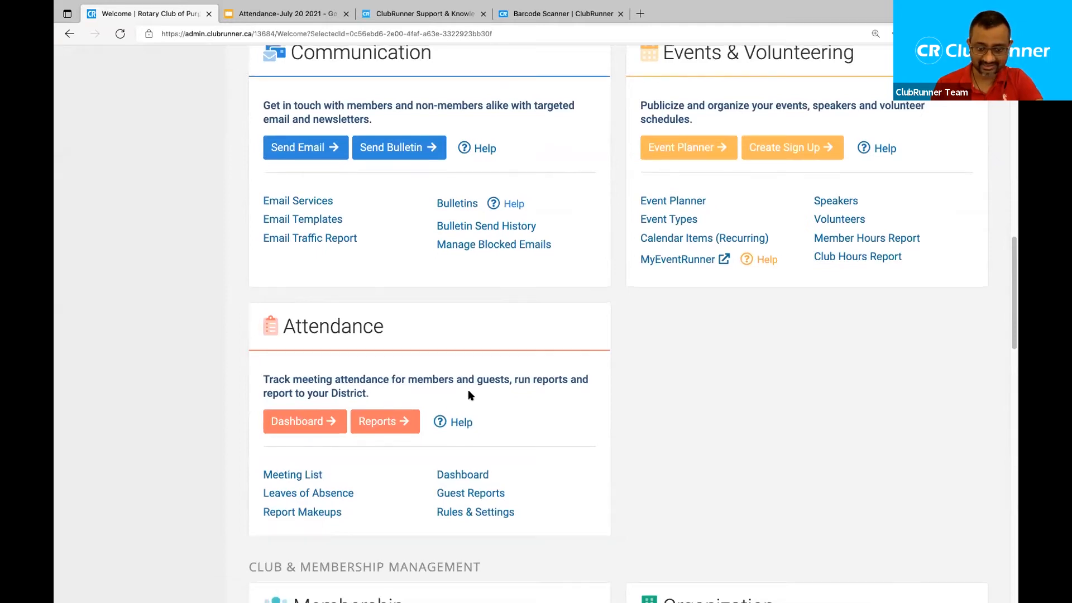
{"action": "scroll", "coordinate": [469, 394], "scroll_direction": "up", "scroll_amount": 7}
{"action": "scroll", "coordinate": [468, 394], "scroll_direction": "up", "scroll_amount": 8}
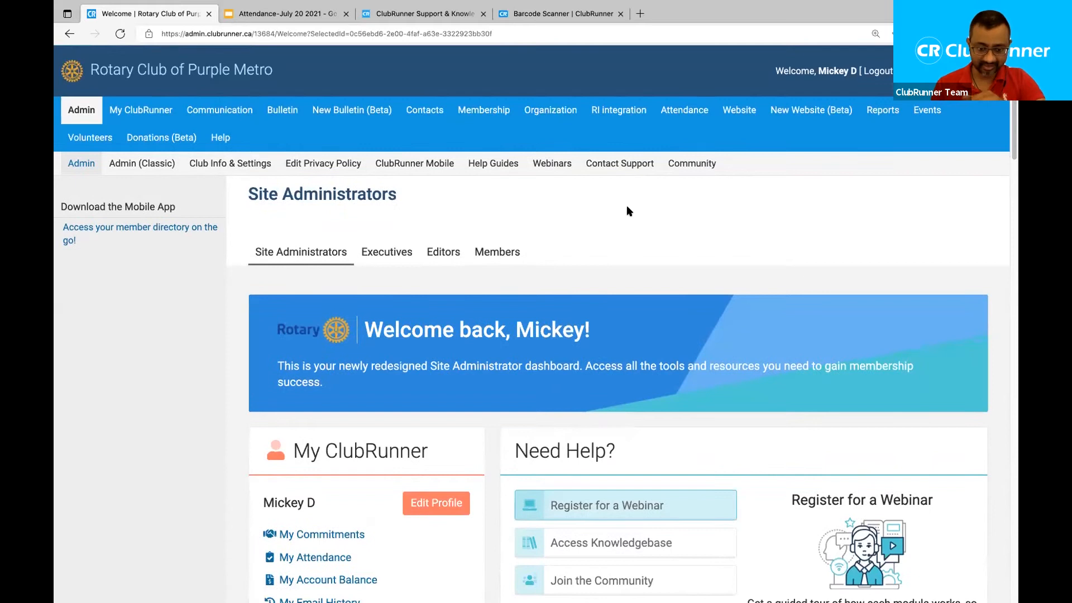
{"action": "left_click", "coordinate": [701, 121]}
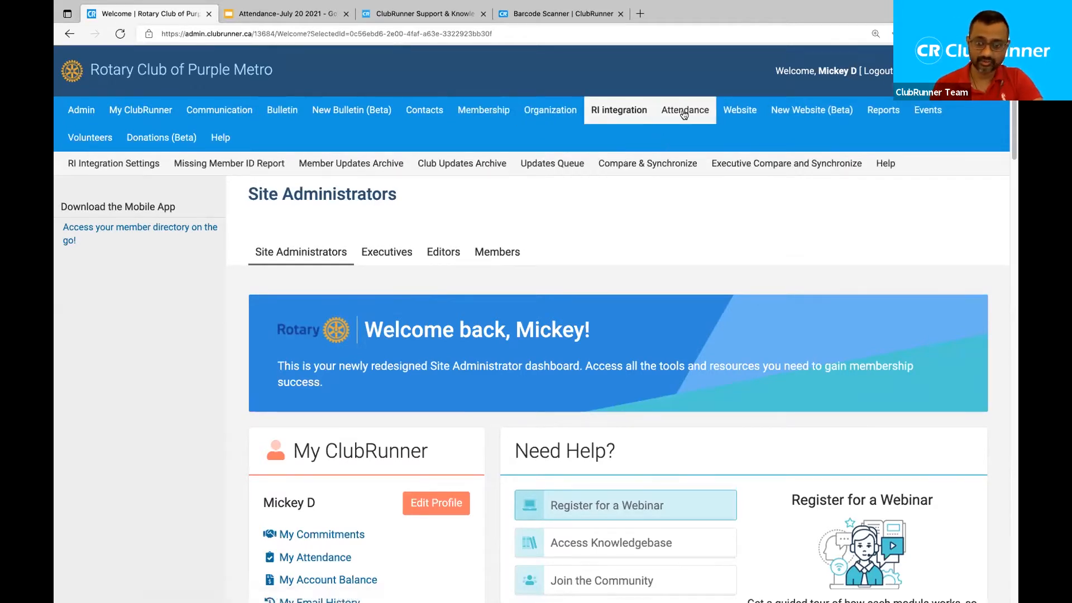
{"action": "mouse_move", "coordinate": [686, 113]}
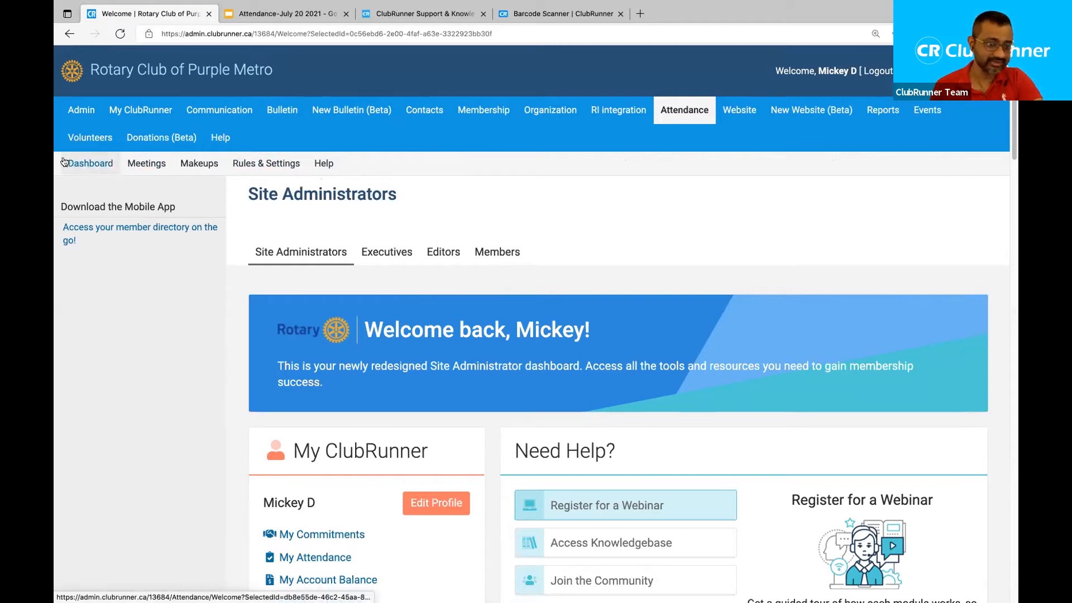
Open the Attendance Dashboard and switch it to the 2020-21 year's attendance.
{"action": "left_click", "coordinate": [99, 163]}
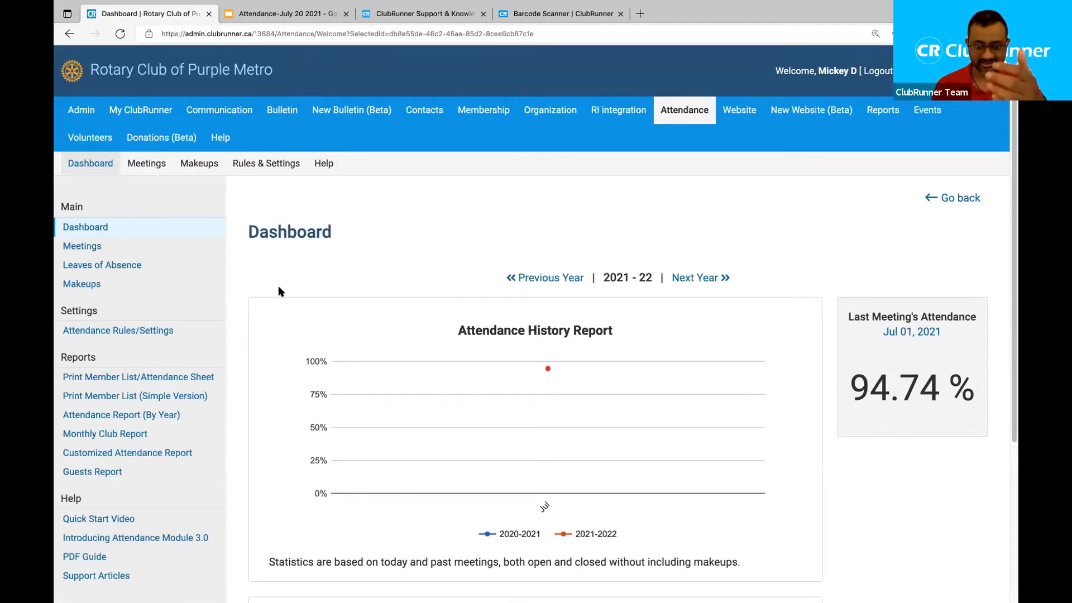
{"action": "double_click", "coordinate": [289, 225]}
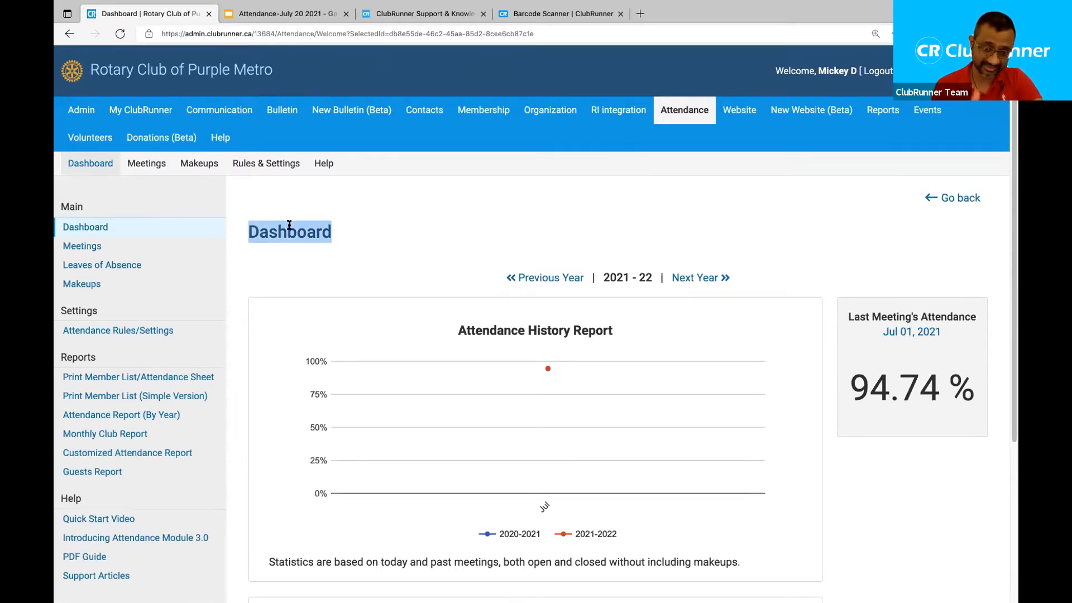
{"action": "left_click", "coordinate": [358, 287]}
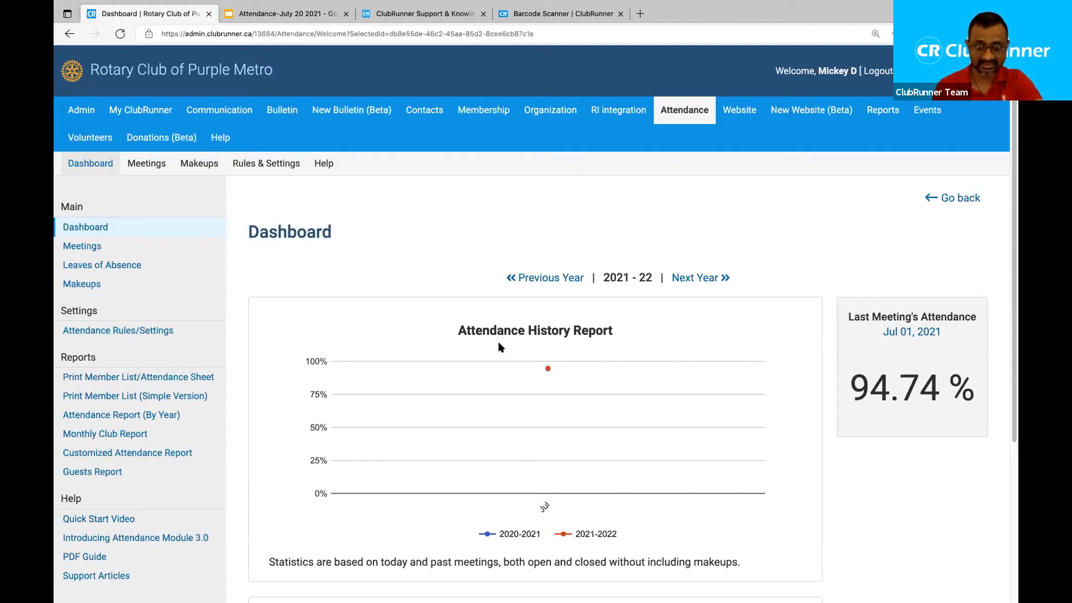
{"action": "left_click", "coordinate": [559, 281]}
{"action": "scroll", "coordinate": [590, 339], "scroll_direction": "down", "scroll_amount": 3}
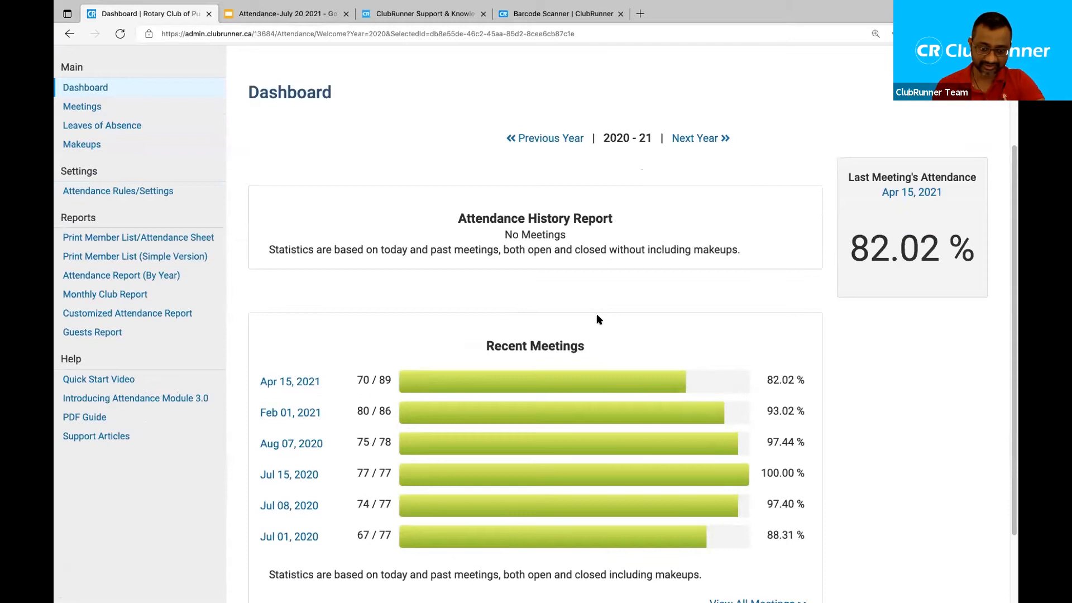
{"action": "scroll", "coordinate": [597, 319], "scroll_direction": "down", "scroll_amount": 2}
{"action": "scroll", "coordinate": [597, 319], "scroll_direction": "up", "scroll_amount": 3}
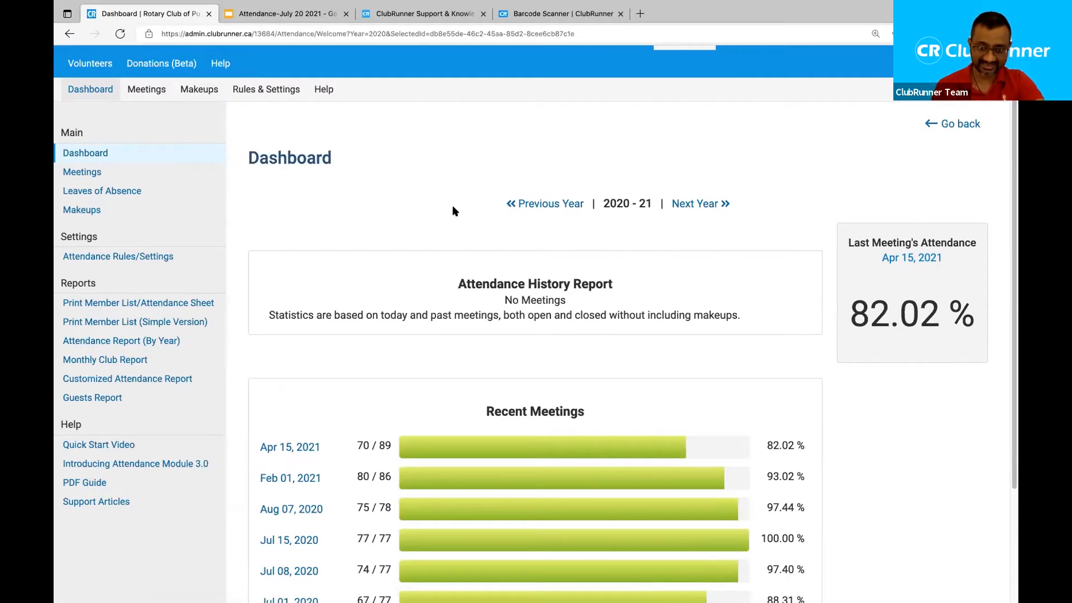
{"action": "left_click", "coordinate": [693, 204]}
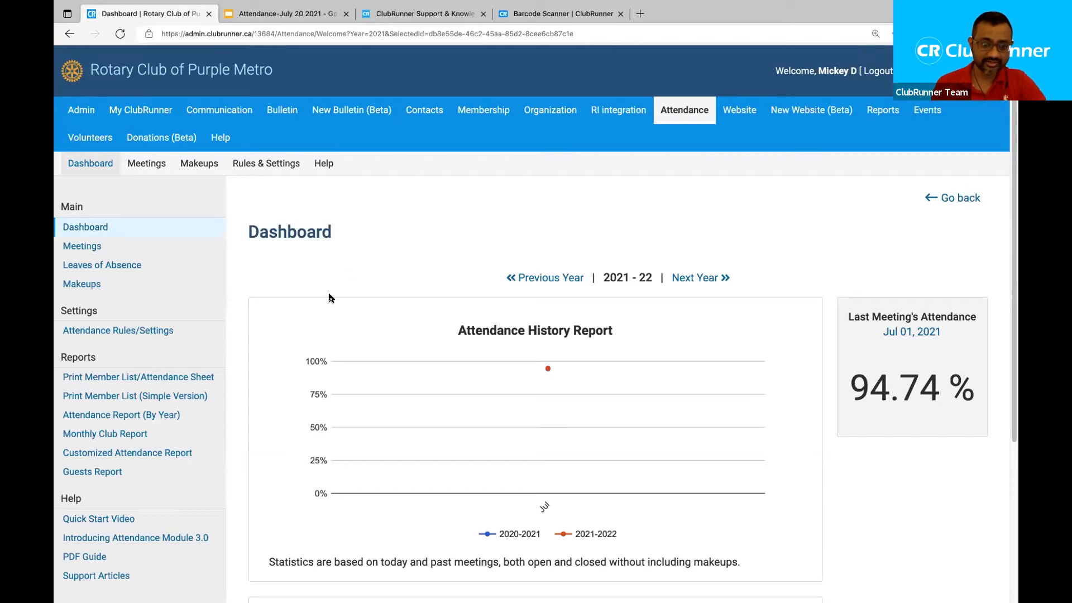
{"action": "scroll", "coordinate": [329, 298], "scroll_direction": "down", "scroll_amount": 2}
{"action": "scroll", "coordinate": [329, 297], "scroll_direction": "up", "scroll_amount": 2}
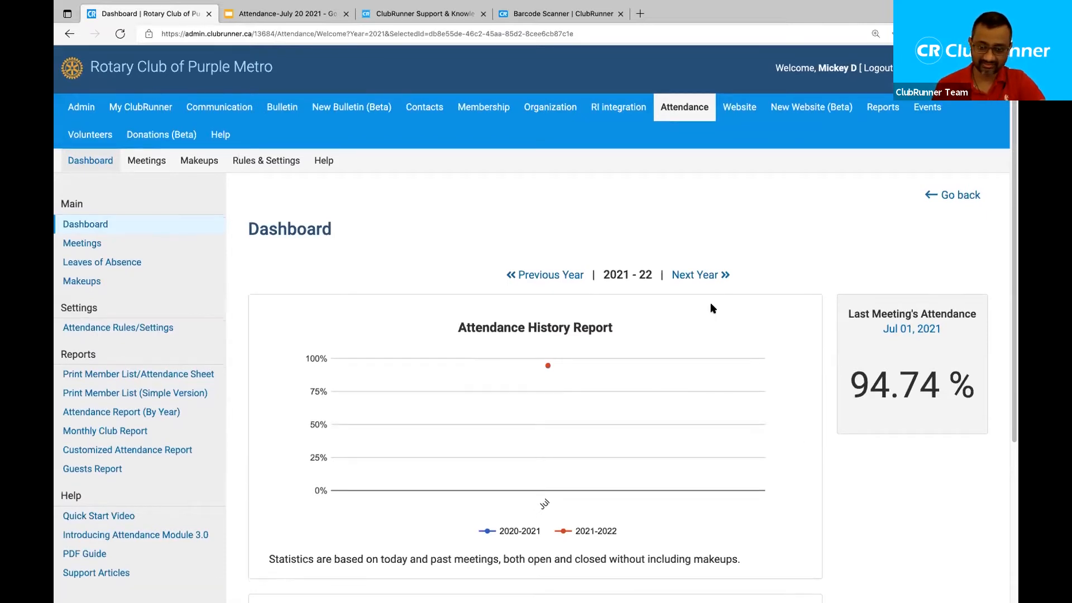
{"action": "scroll", "coordinate": [711, 303], "scroll_direction": "down", "scroll_amount": 2}
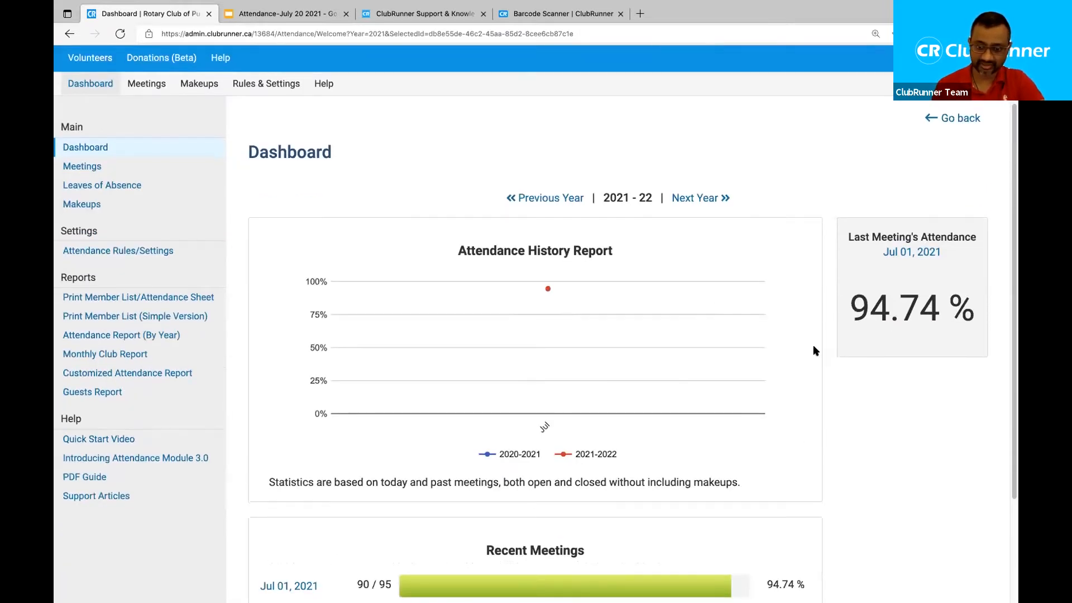
{"action": "scroll", "coordinate": [814, 349], "scroll_direction": "down", "scroll_amount": 2}
{"action": "scroll", "coordinate": [813, 351], "scroll_direction": "down", "scroll_amount": 1}
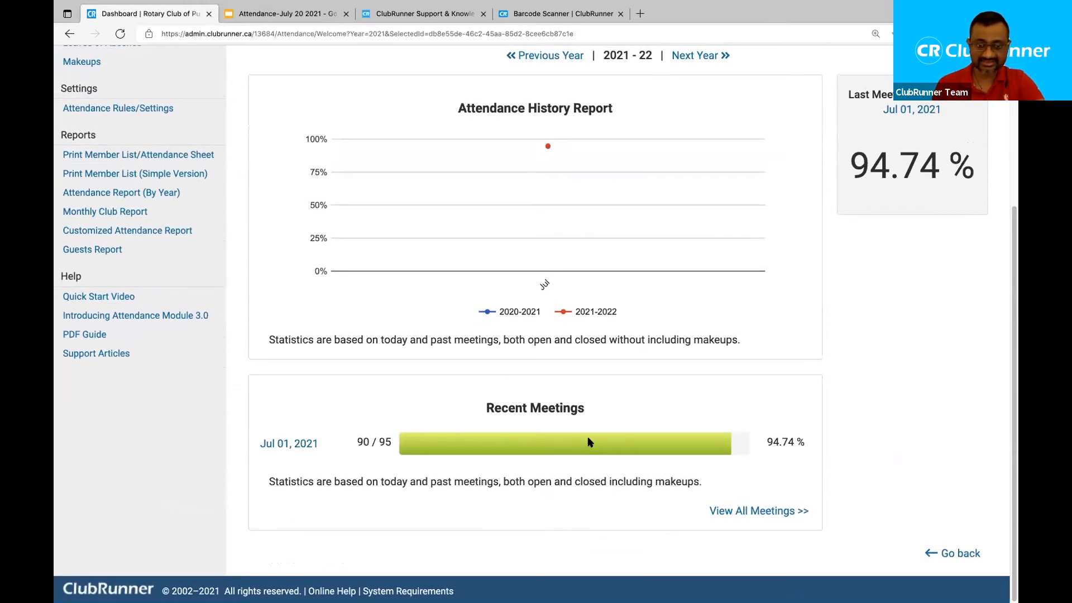
{"action": "scroll", "coordinate": [587, 443], "scroll_direction": "up", "scroll_amount": 5}
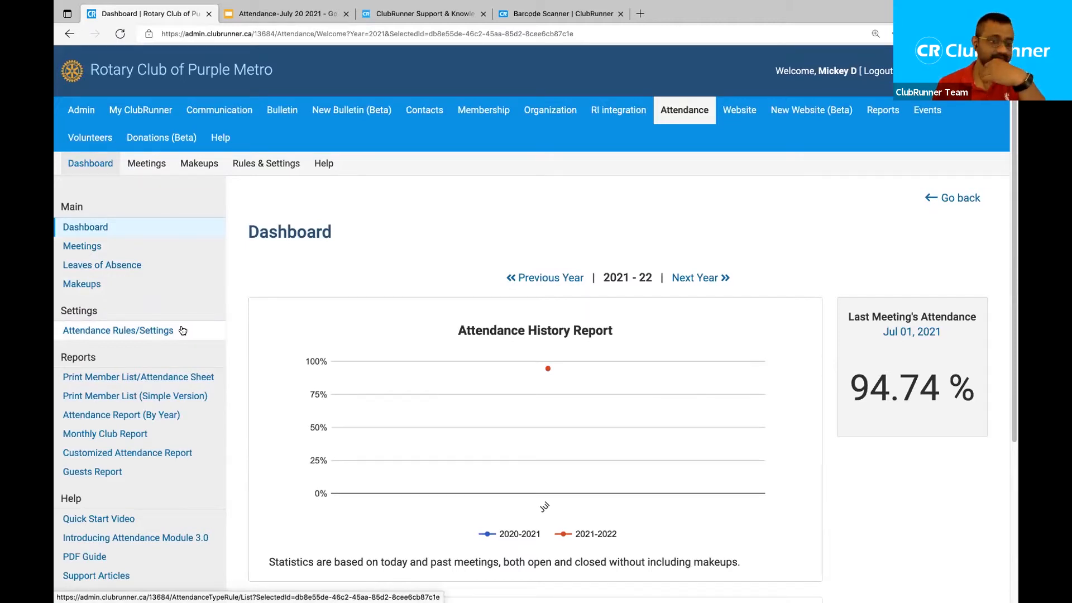
Open Attendance Rules/Settings and point out the Makeup Eligibility Window's 366-day value.
{"action": "left_click", "coordinate": [161, 332]}
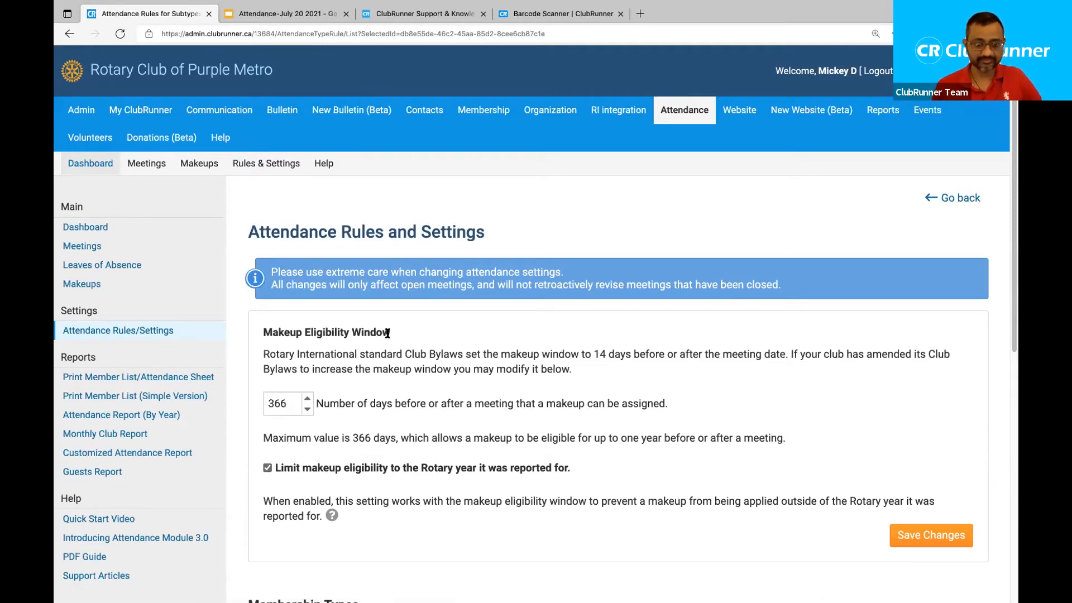
{"action": "left_click_drag", "start_coordinate": [388, 329], "coordinate": [263, 328]}
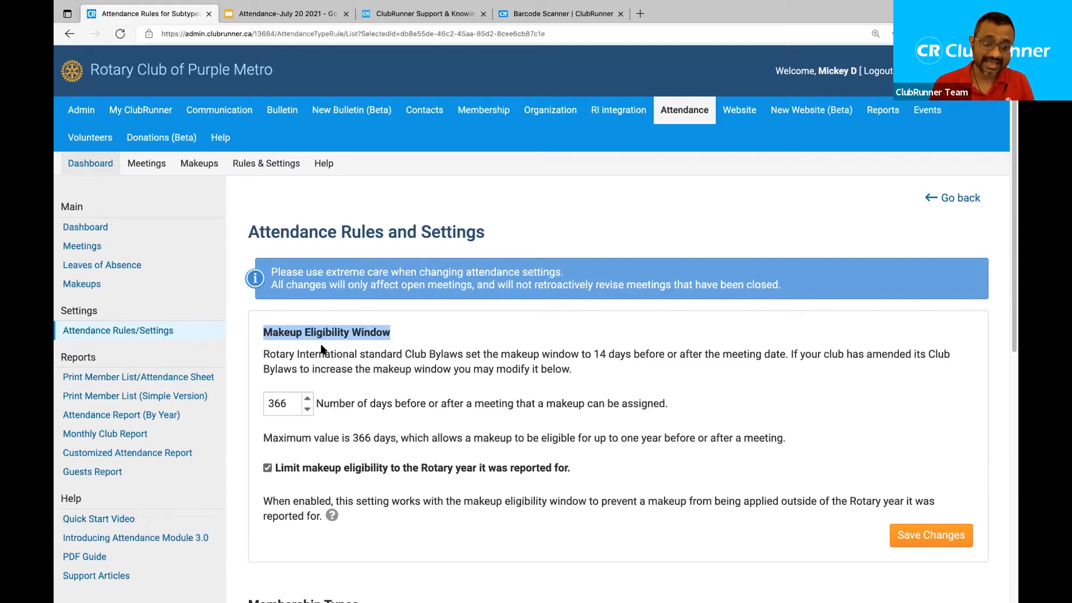
{"action": "left_click", "coordinate": [304, 331]}
{"action": "left_click_drag", "start_coordinate": [304, 332], "coordinate": [394, 343]}
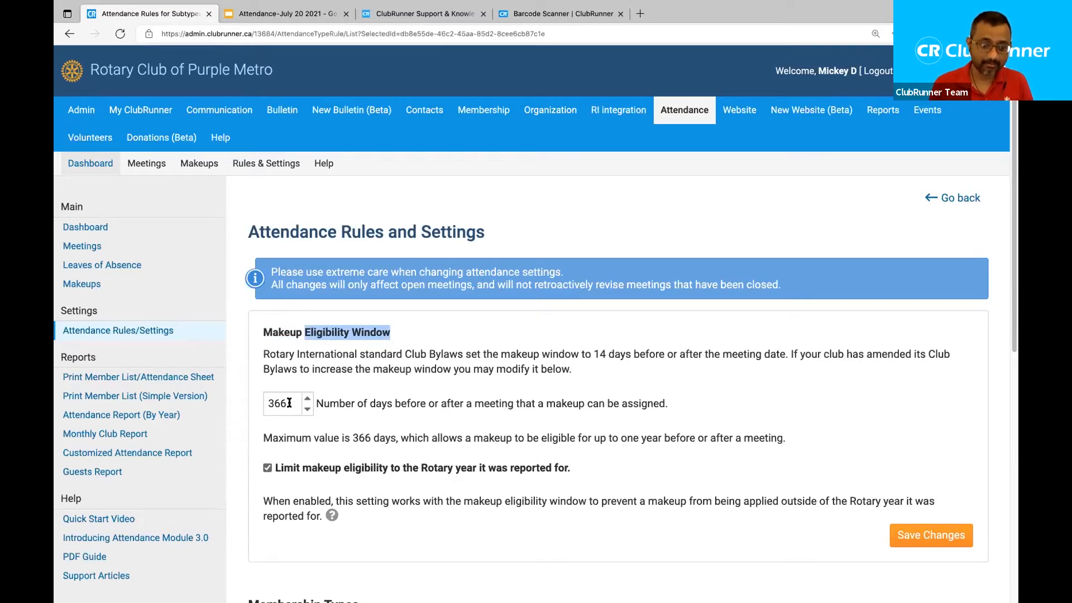
{"action": "left_click_drag", "start_coordinate": [288, 403], "coordinate": [252, 406]}
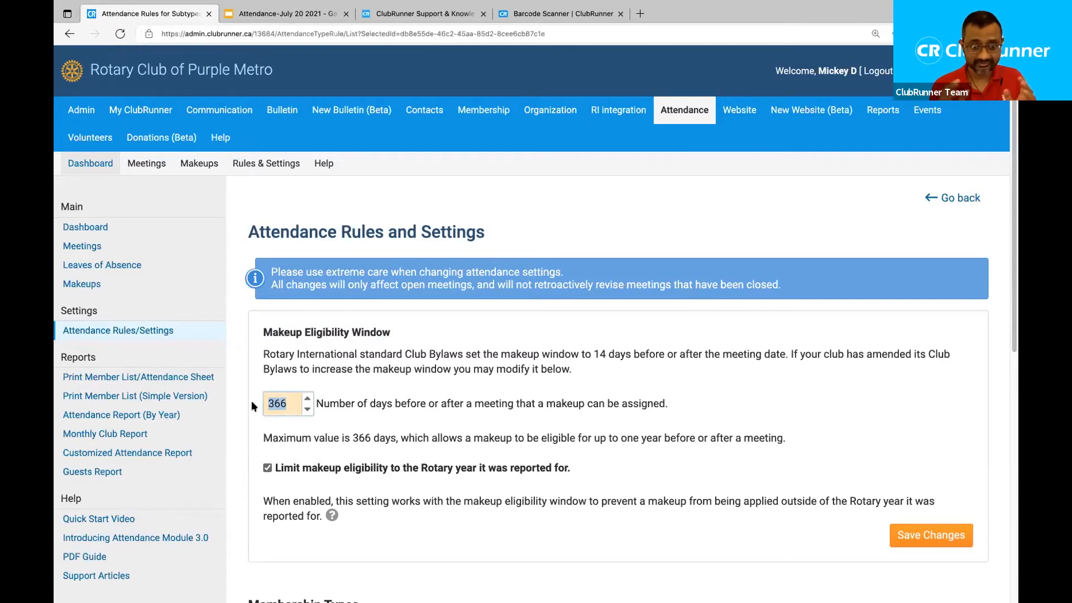
Change the makeup eligibility window from 366 to 7 days, then to 14 days.
{"action": "left_click", "coordinate": [288, 404]}
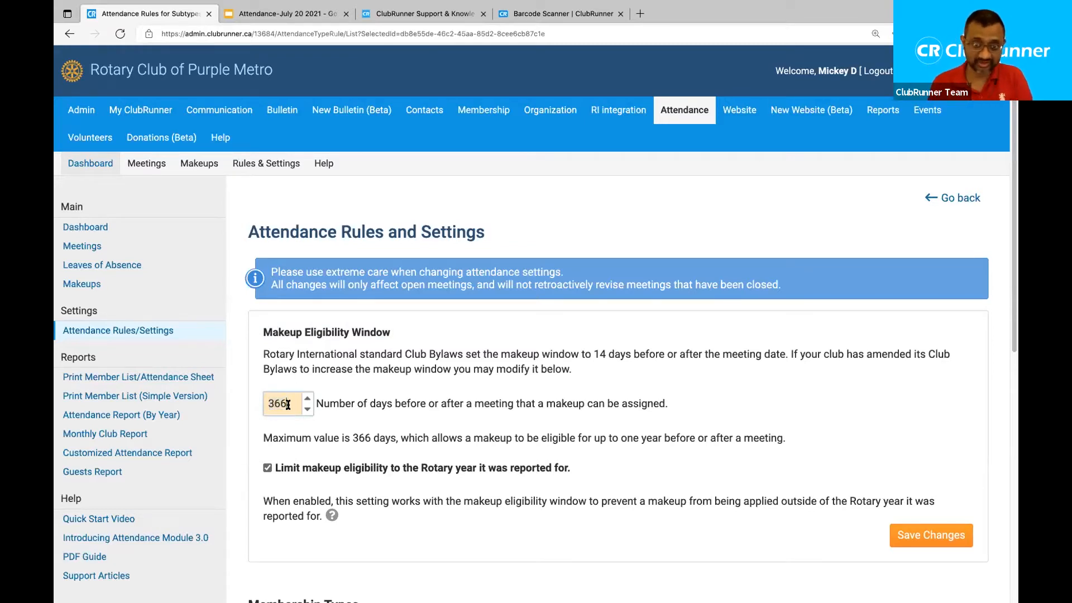
{"action": "left_click_drag", "start_coordinate": [288, 404], "coordinate": [244, 407]}
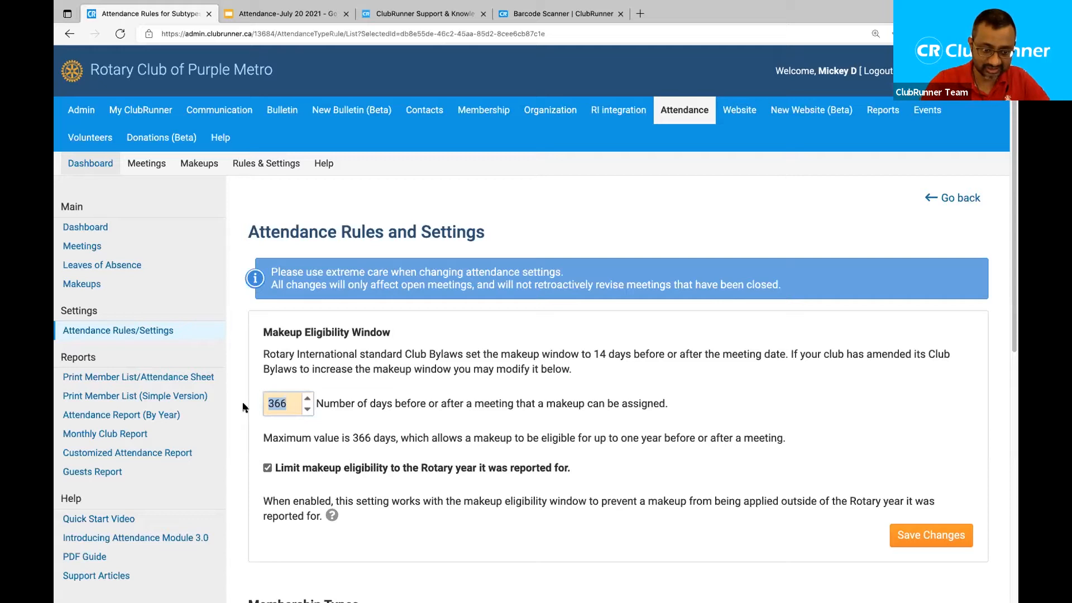
{"action": "type", "text": "7"}
{"action": "left_click", "coordinate": [365, 434]}
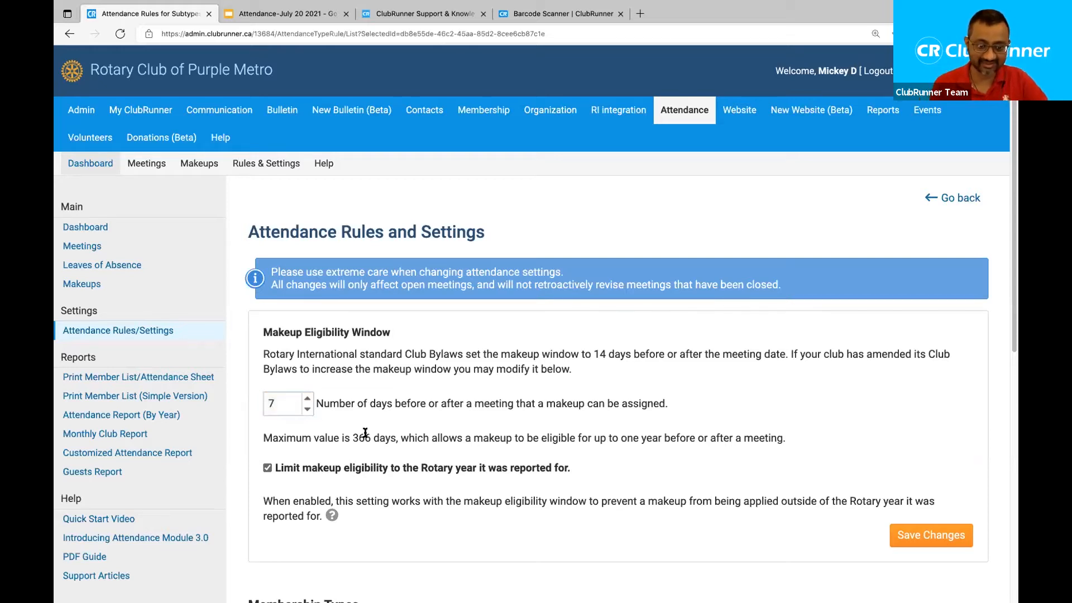
{"action": "left_click_drag", "start_coordinate": [274, 406], "coordinate": [259, 410]}
{"action": "type", "text": "14"}
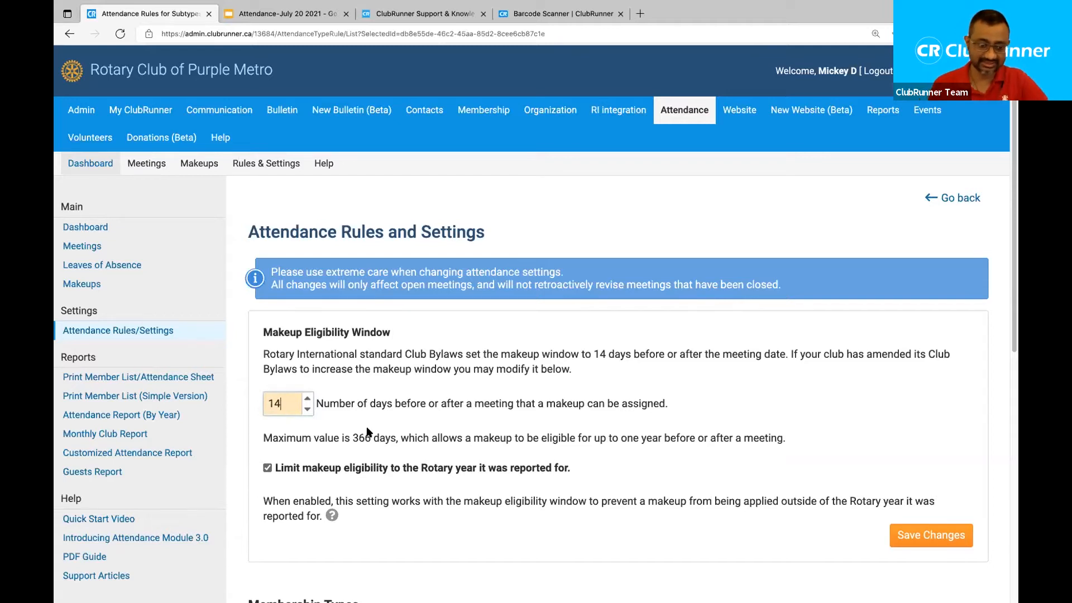
{"action": "left_click", "coordinate": [378, 432]}
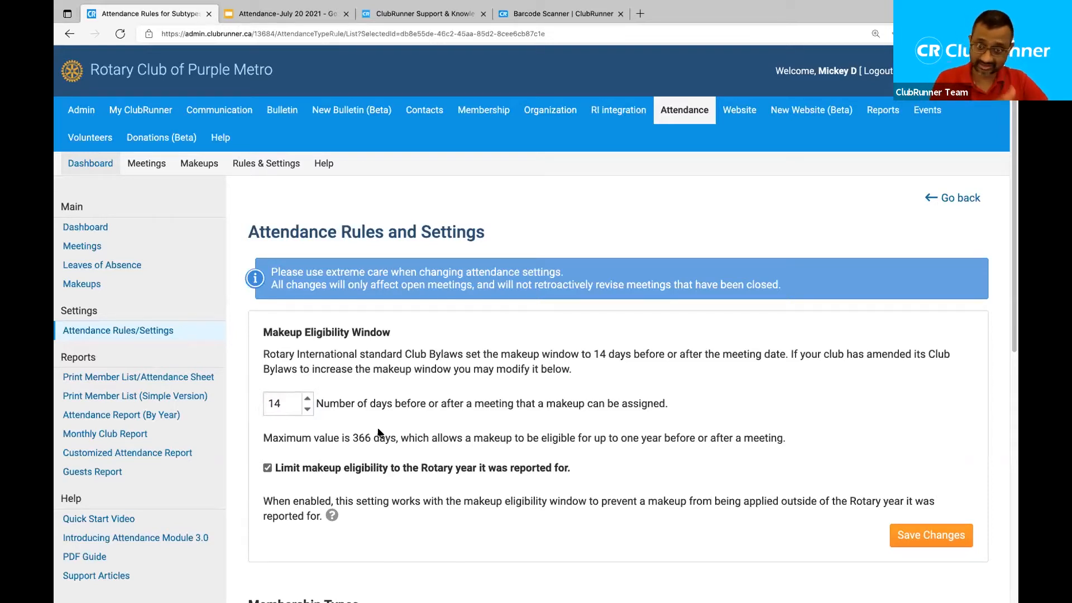
Restore the makeup eligibility window to 366 days.
{"action": "double_click", "coordinate": [266, 401]}
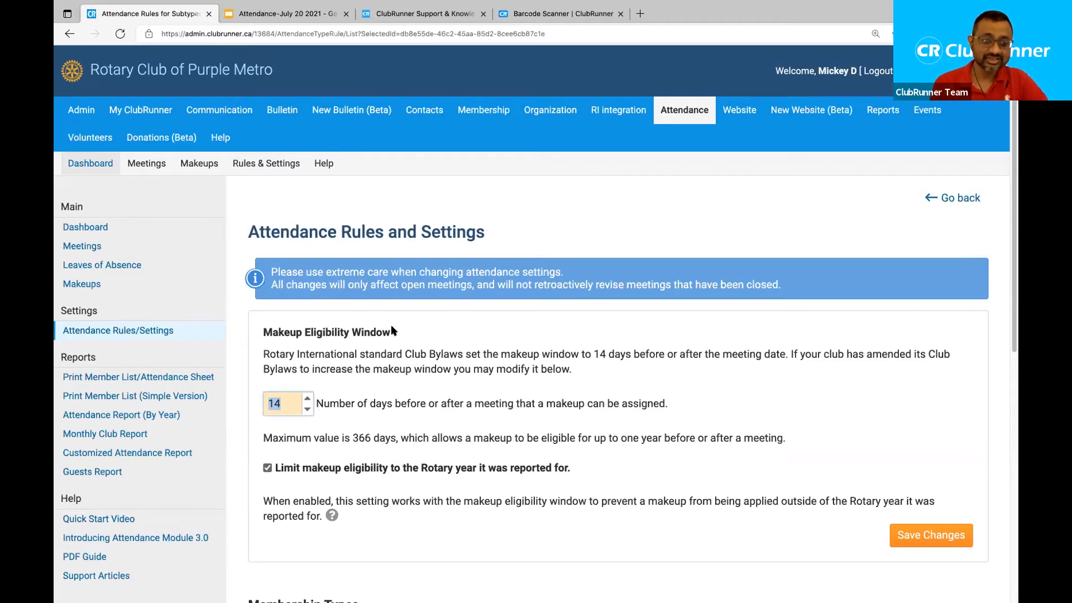
{"action": "left_click_drag", "start_coordinate": [391, 331], "coordinate": [261, 331]}
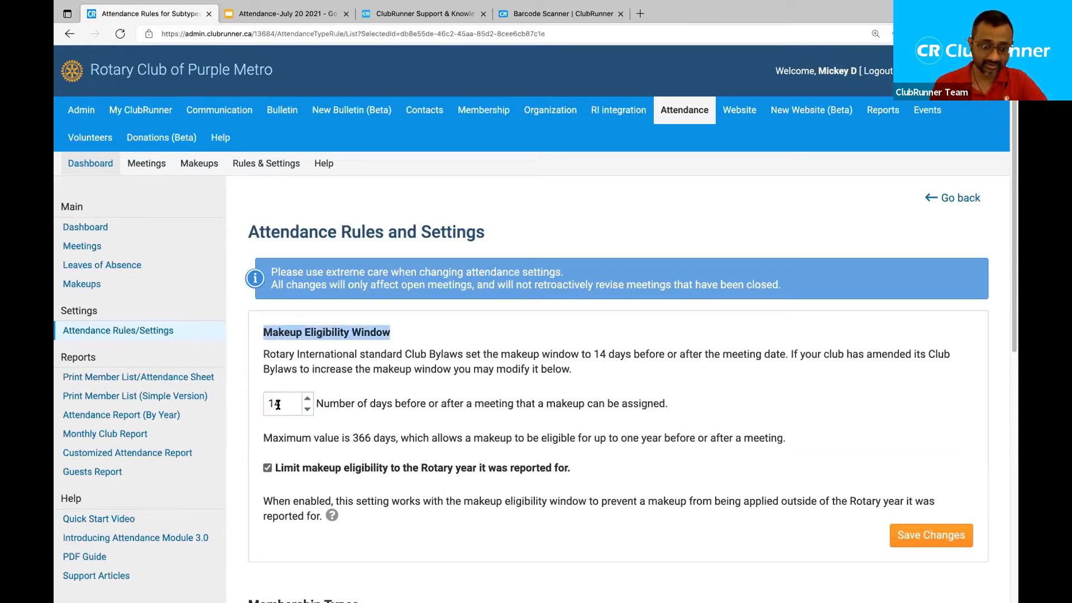
{"action": "left_click_drag", "start_coordinate": [283, 403], "coordinate": [228, 405]}
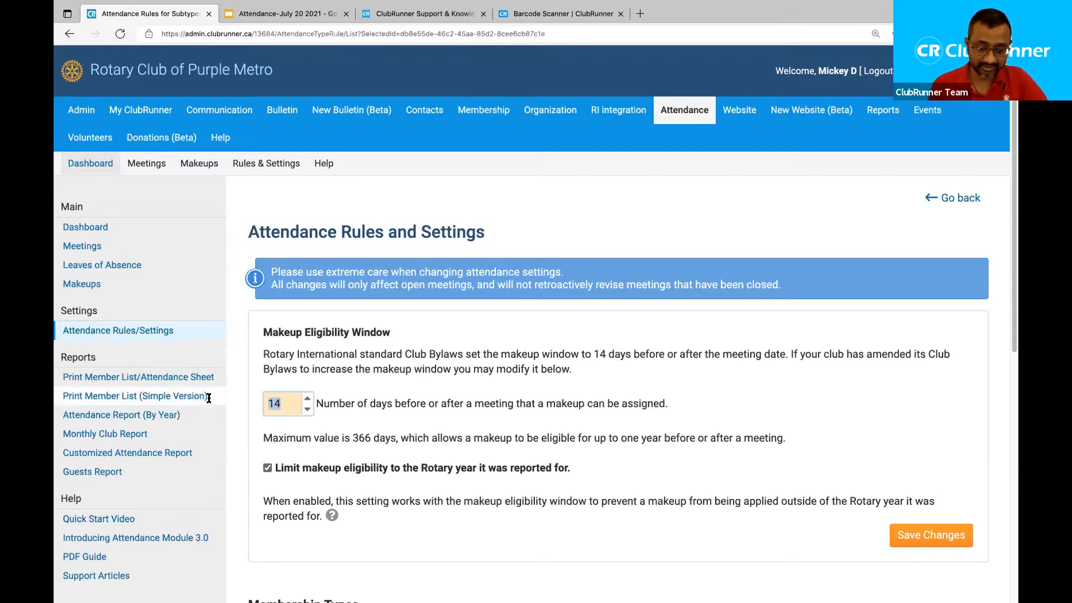
{"action": "type", "text": "366"}
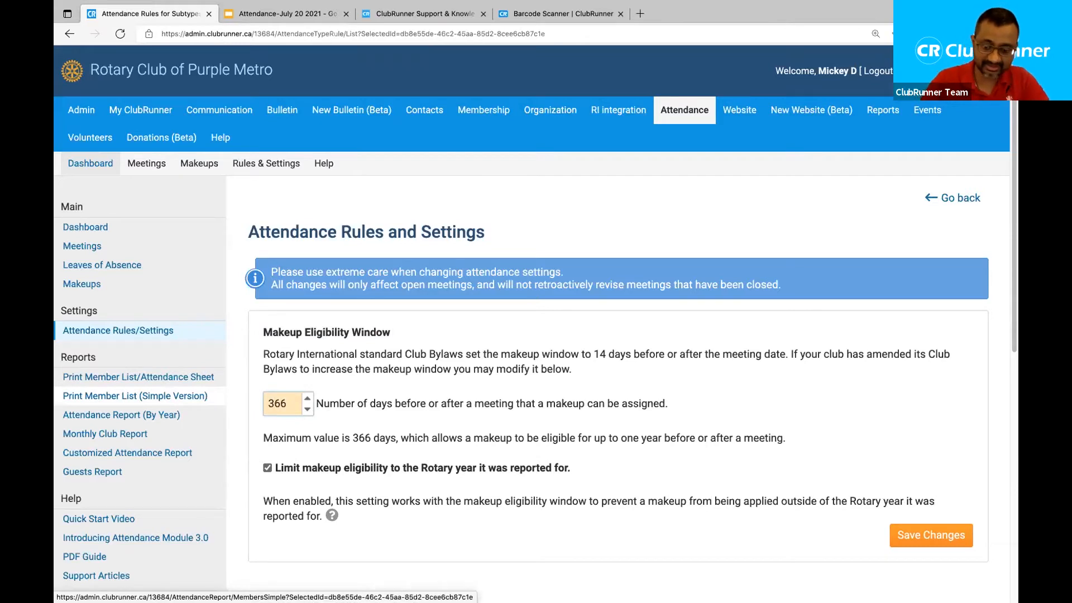
{"action": "left_click", "coordinate": [471, 416]}
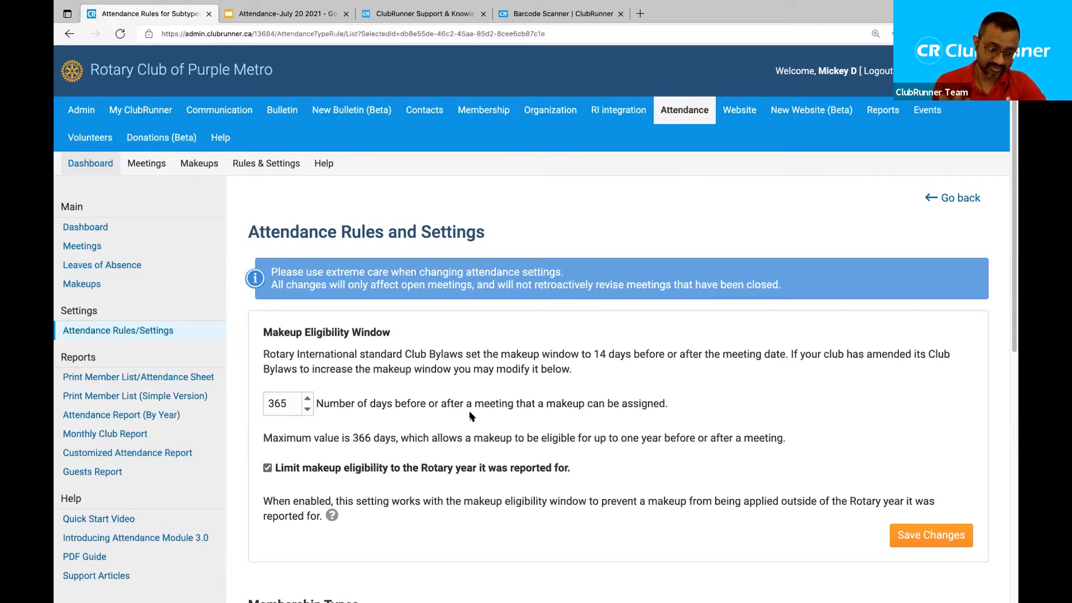
Replace the makeup window with 120, then clear it and enter 365.
{"action": "left_click_drag", "start_coordinate": [291, 403], "coordinate": [226, 403]}
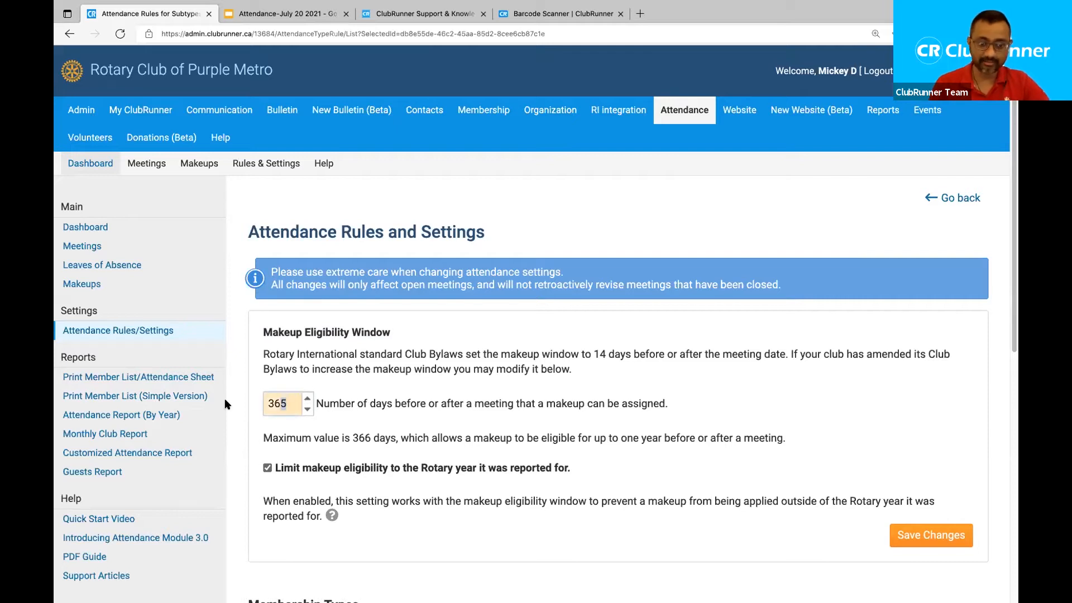
{"action": "type", "text": "120"}
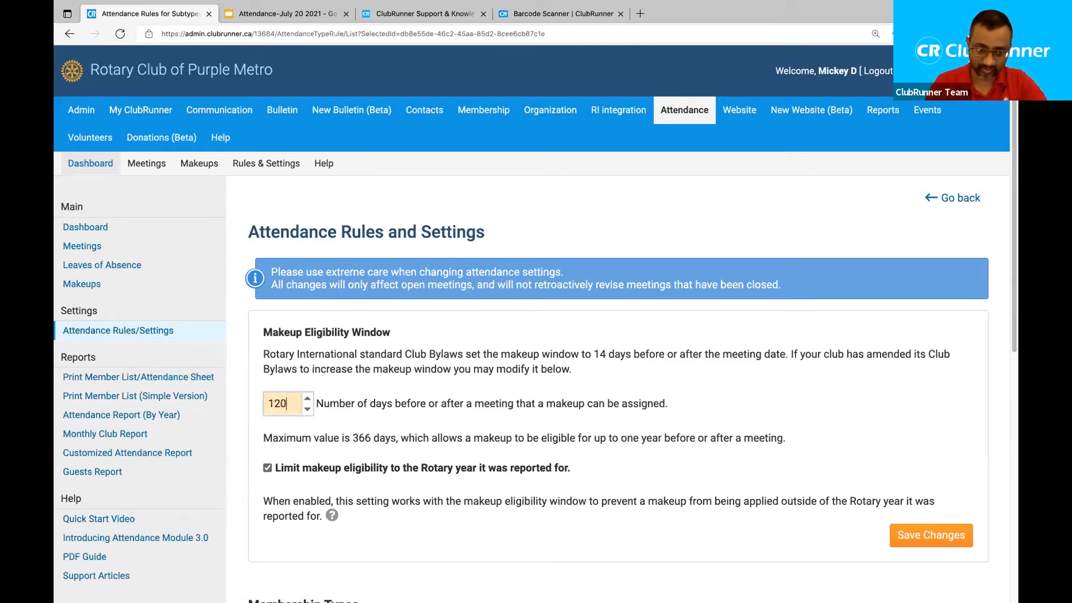
{"action": "key", "text": "BackSpace"}
{"action": "key", "text": "BackSpace"}
{"action": "key", "text": "BackSpace"}
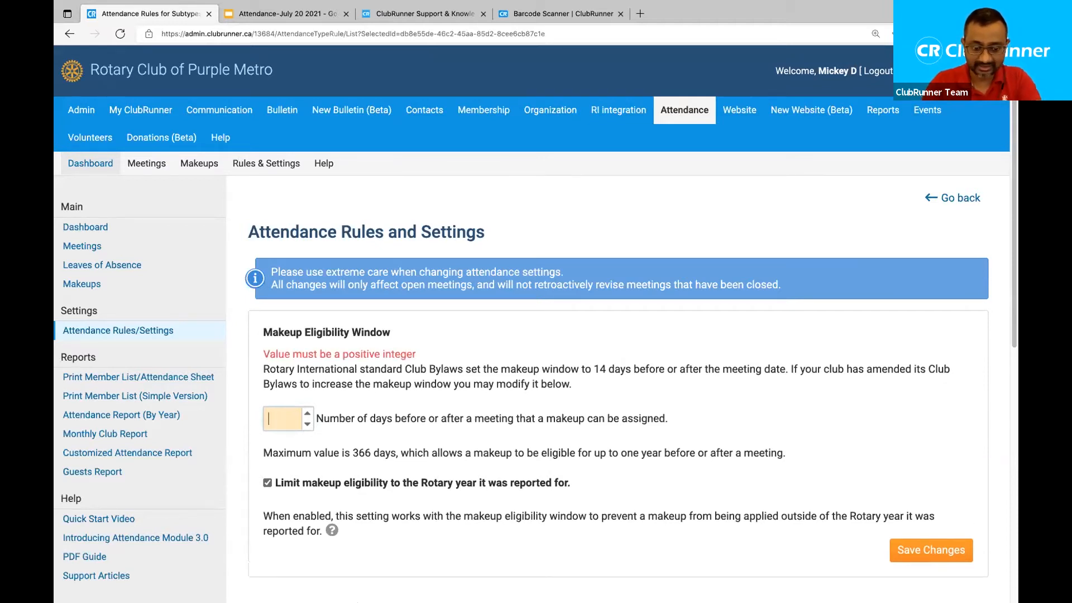
{"action": "type", "text": "365"}
{"action": "left_click", "coordinate": [542, 437]}
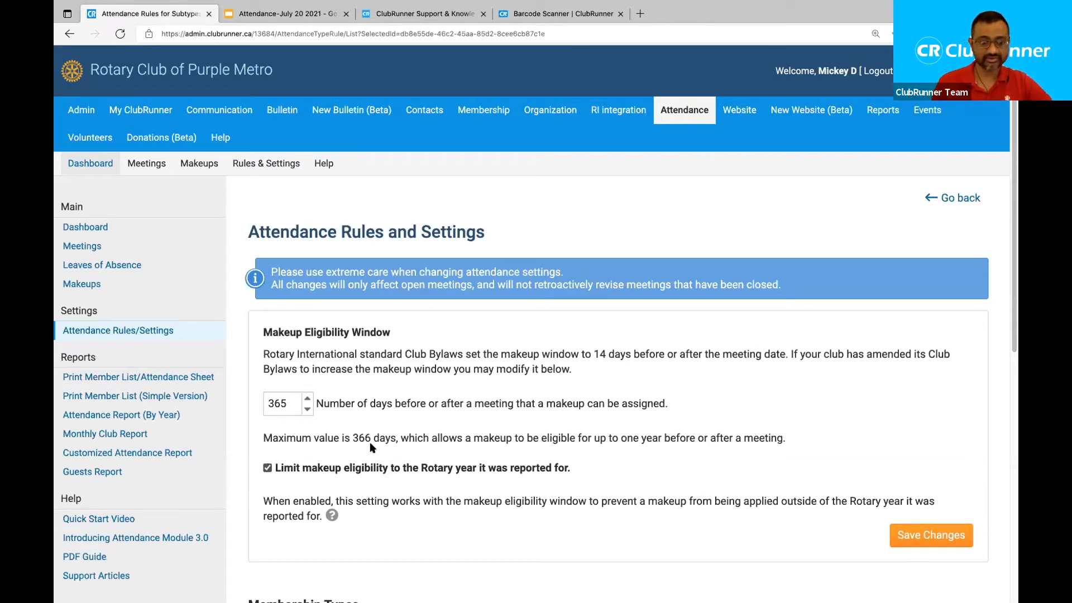
{"action": "scroll", "coordinate": [788, 559], "scroll_direction": "down", "scroll_amount": 2}
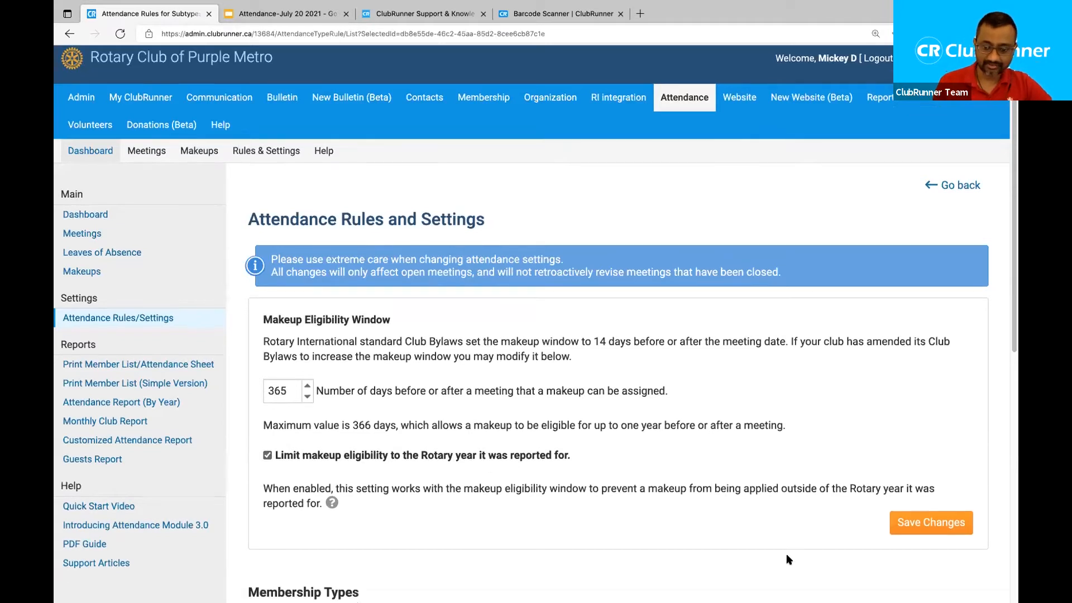
Save the 365-day makeup window and Rotary-year limit settings.
{"action": "left_click", "coordinate": [923, 426]}
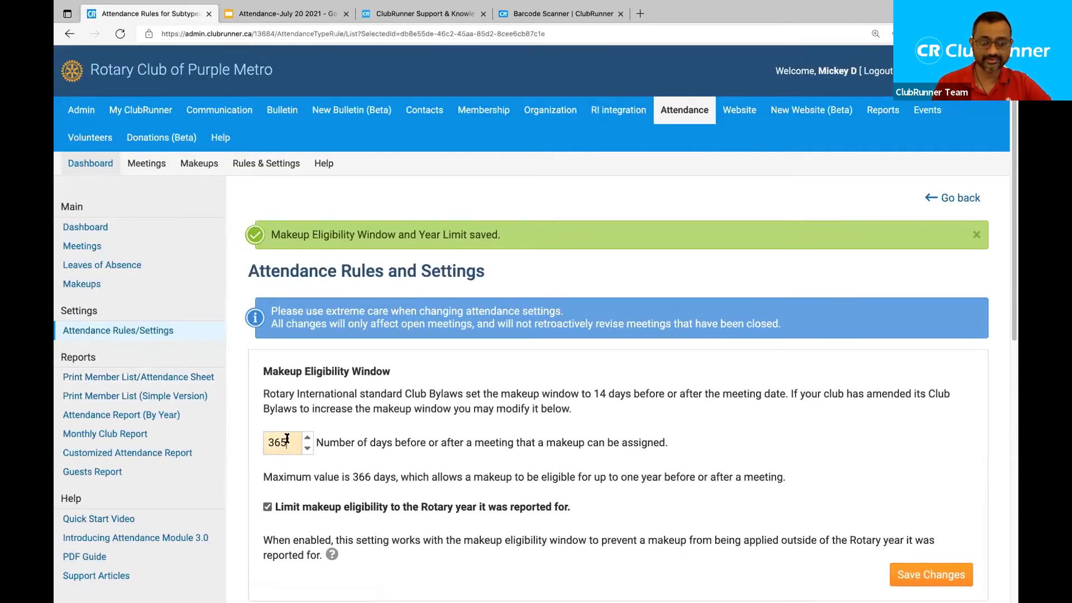
{"action": "scroll", "coordinate": [296, 410], "scroll_direction": "down", "scroll_amount": 2}
{"action": "scroll", "coordinate": [296, 410], "scroll_direction": "down", "scroll_amount": 2}
{"action": "scroll", "coordinate": [296, 410], "scroll_direction": "down", "scroll_amount": 4}
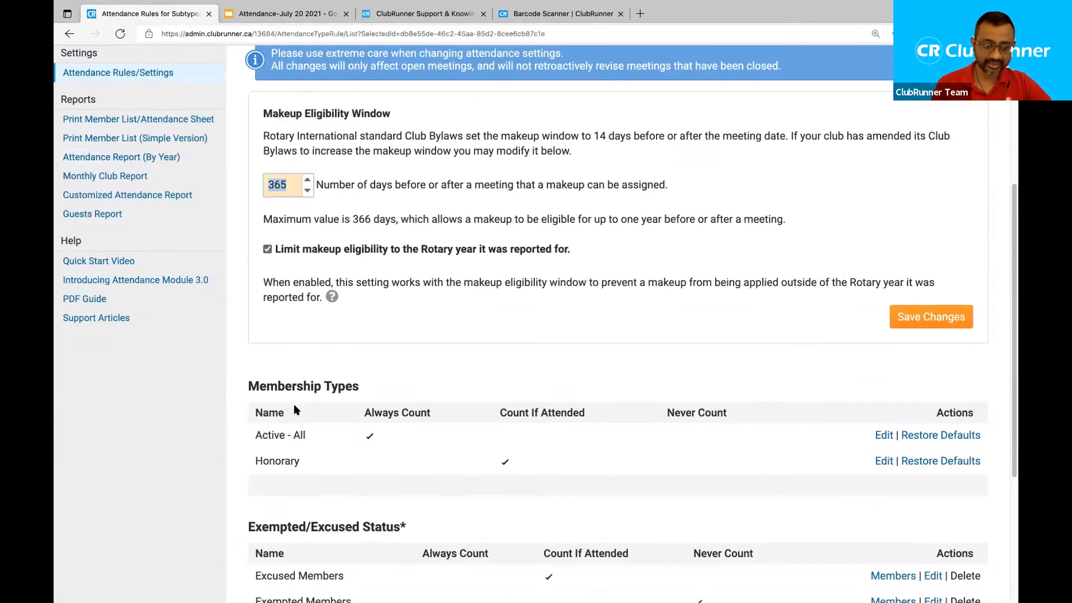
{"action": "scroll", "coordinate": [221, 401], "scroll_direction": "down", "scroll_amount": 1}
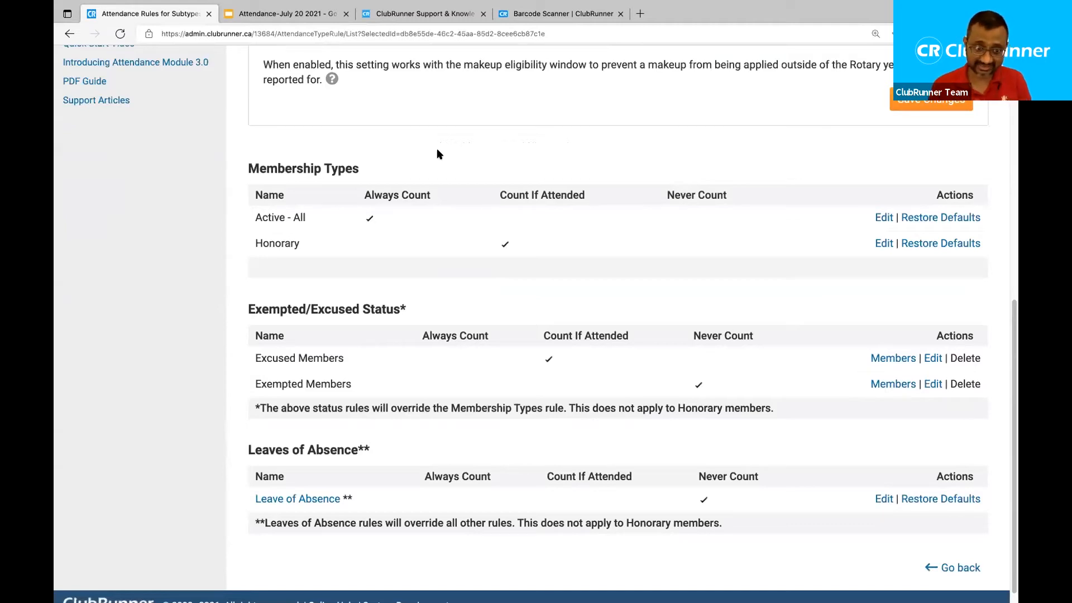
Highlight the Active - All membership type and its Always Count rule.
{"action": "left_click_drag", "start_coordinate": [306, 218], "coordinate": [249, 221]}
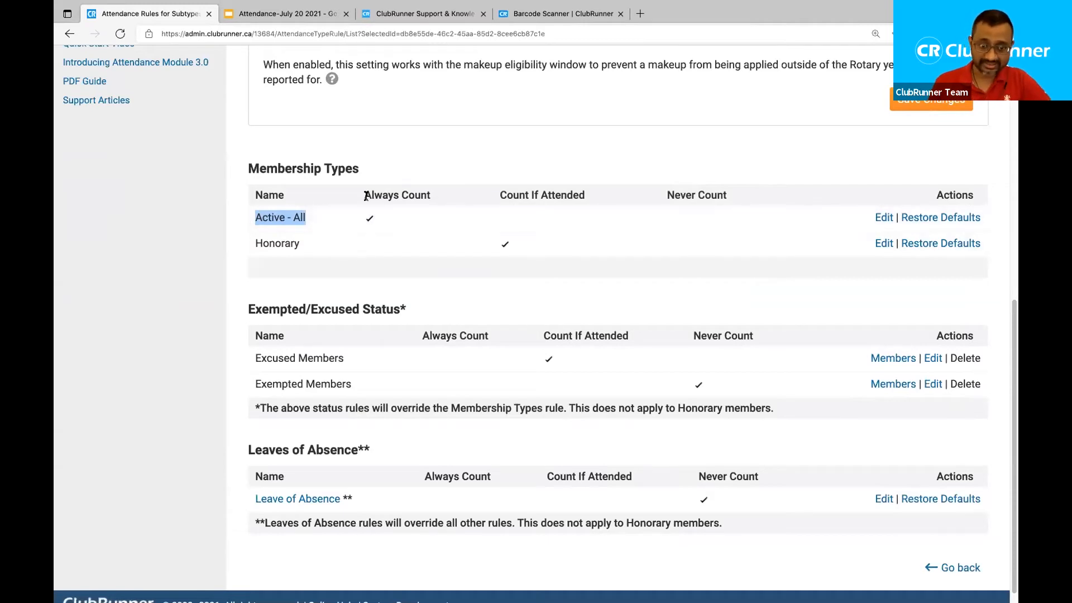
{"action": "left_click_drag", "start_coordinate": [364, 195], "coordinate": [432, 197]}
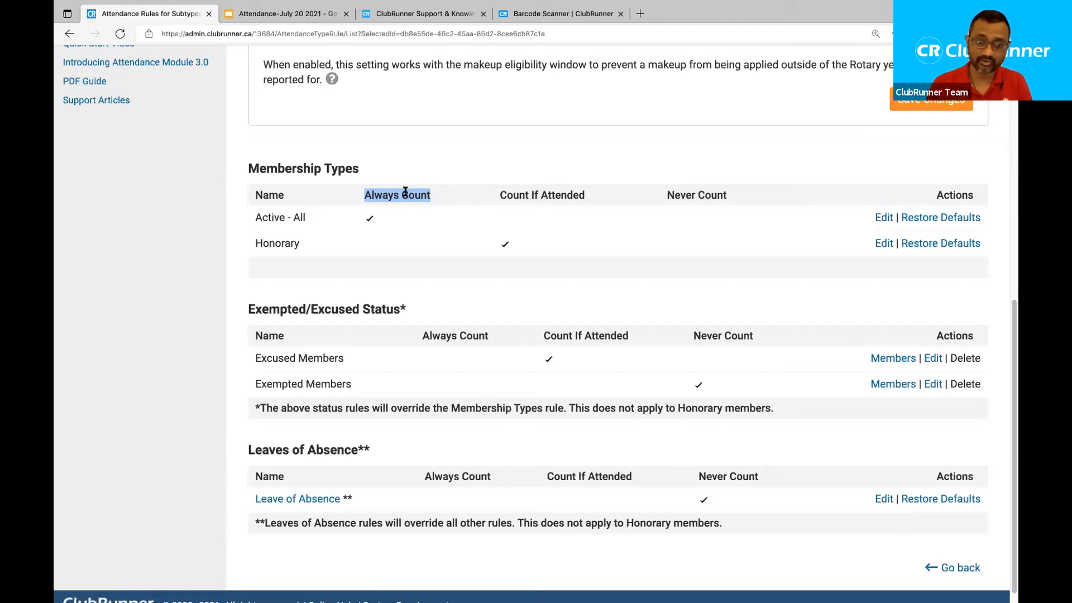
{"action": "left_click", "coordinate": [406, 193]}
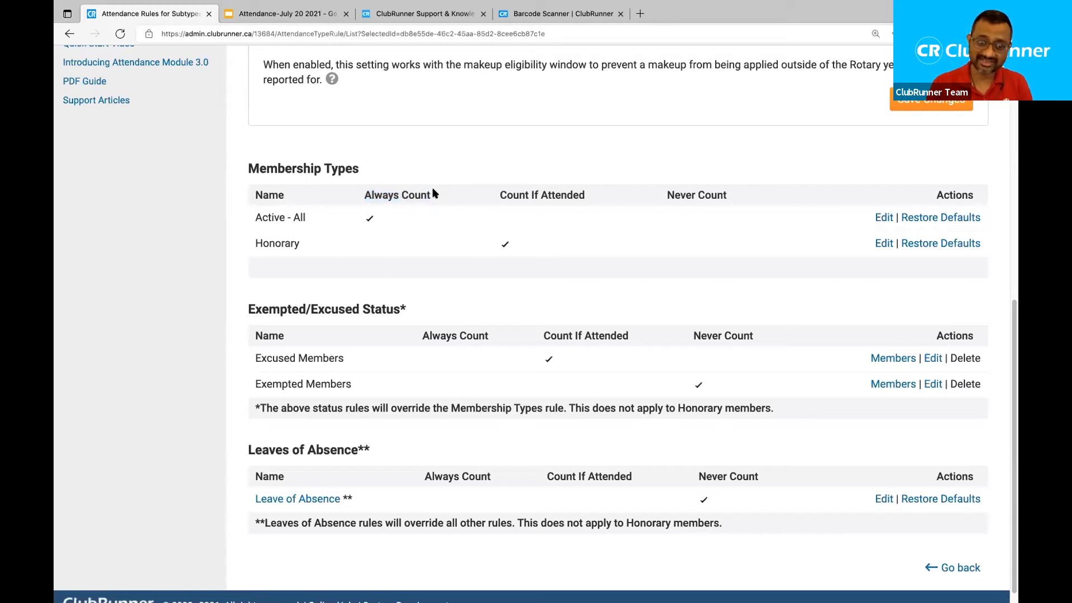
{"action": "left_click_drag", "start_coordinate": [436, 192], "coordinate": [355, 193]}
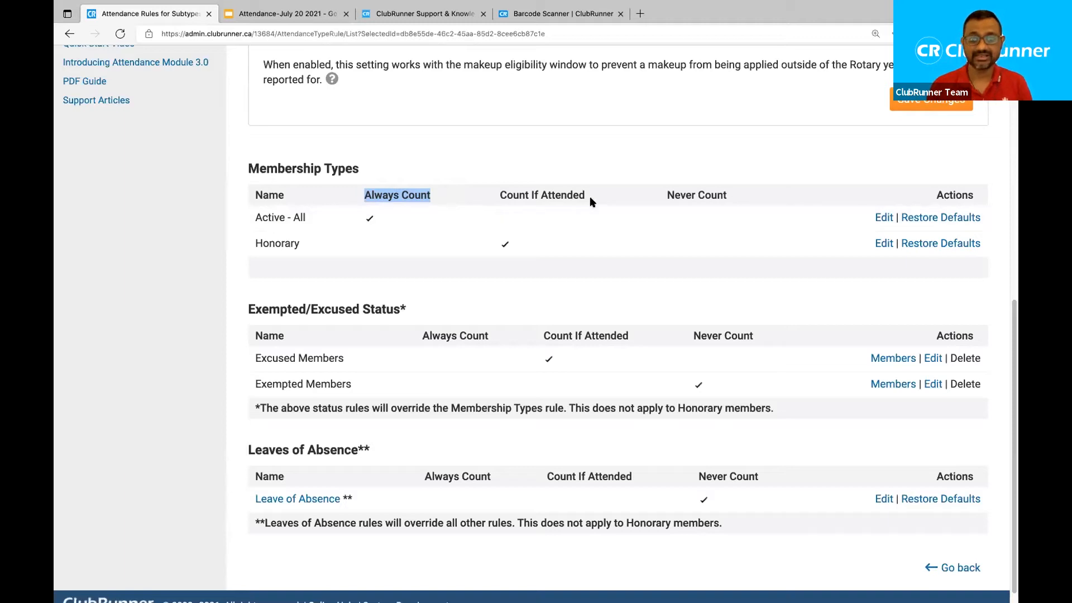
{"action": "left_click_drag", "start_coordinate": [499, 192], "coordinate": [593, 202]}
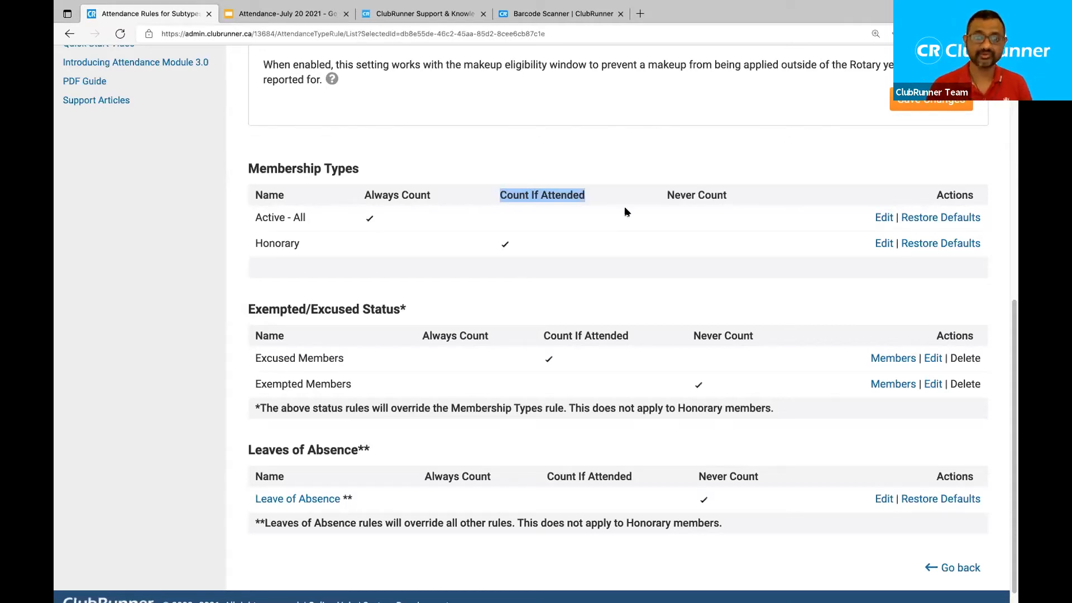
{"action": "left_click_drag", "start_coordinate": [665, 197], "coordinate": [742, 200]}
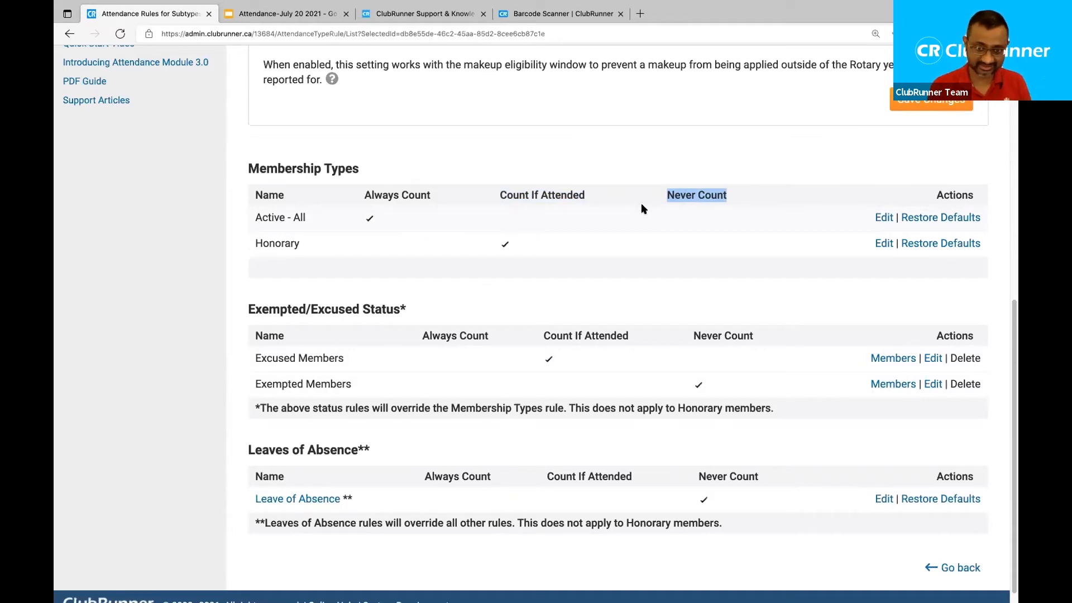
{"action": "left_click", "coordinate": [517, 164]}
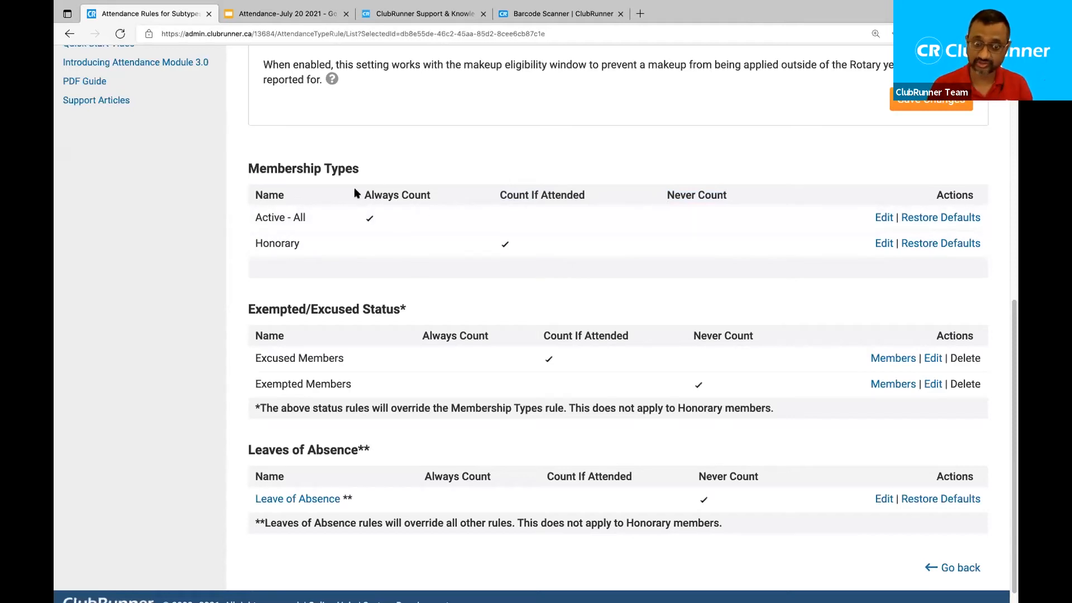
{"action": "left_click_drag", "start_coordinate": [364, 192], "coordinate": [438, 197]}
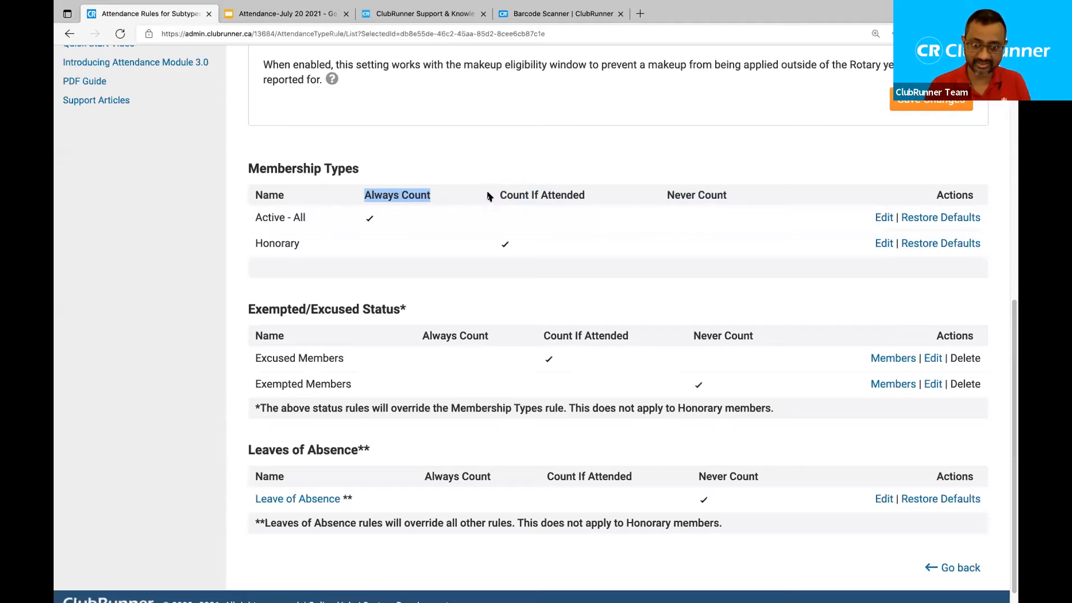
{"action": "left_click_drag", "start_coordinate": [498, 195], "coordinate": [591, 195]}
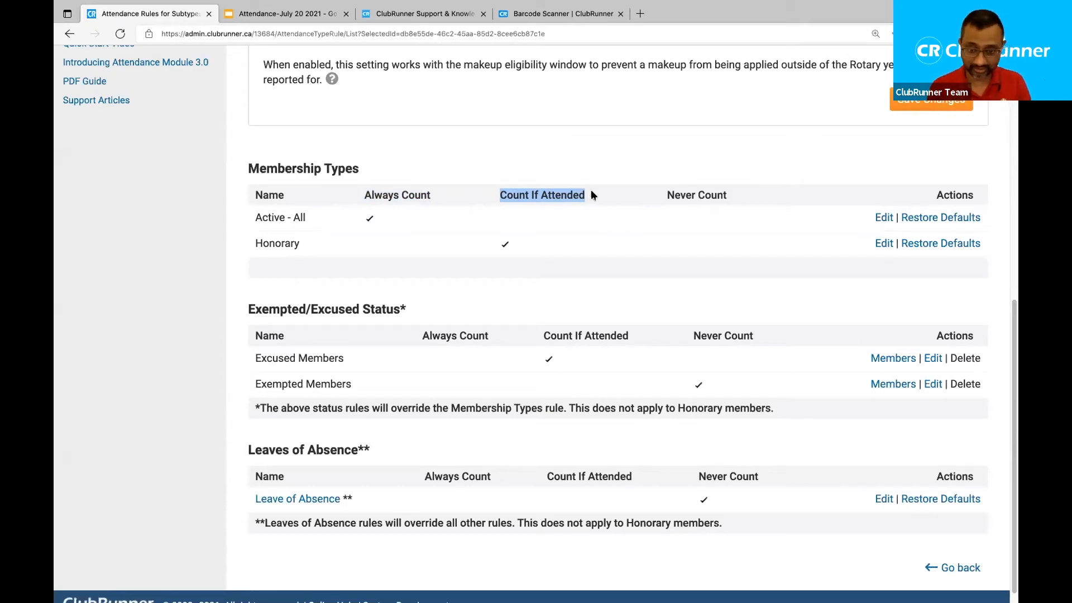
{"action": "left_click_drag", "start_coordinate": [665, 196], "coordinate": [747, 195]}
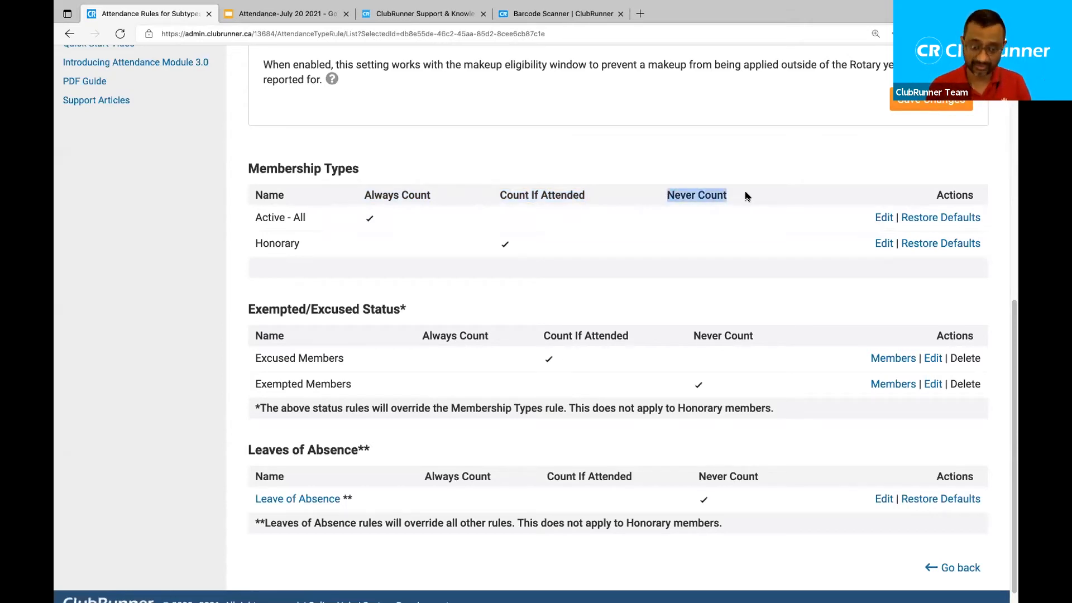
{"action": "left_click_drag", "start_coordinate": [247, 309], "coordinate": [374, 310]}
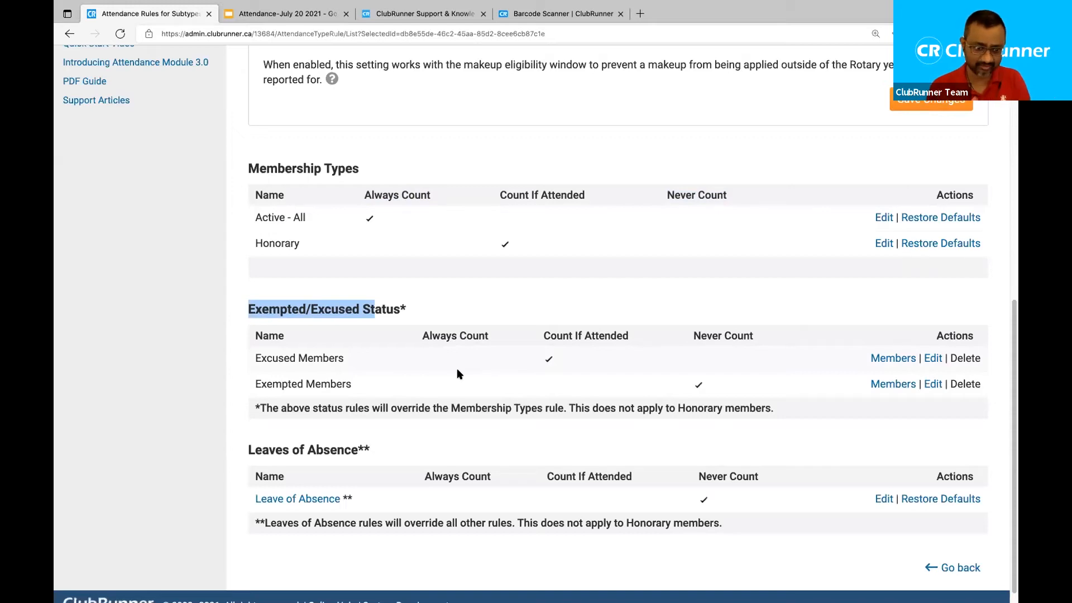
{"action": "left_click", "coordinate": [686, 335]}
Highlight the Exempted Members Never Count rule and the Excused Members status.
{"action": "left_click_drag", "start_coordinate": [690, 335], "coordinate": [761, 336]}
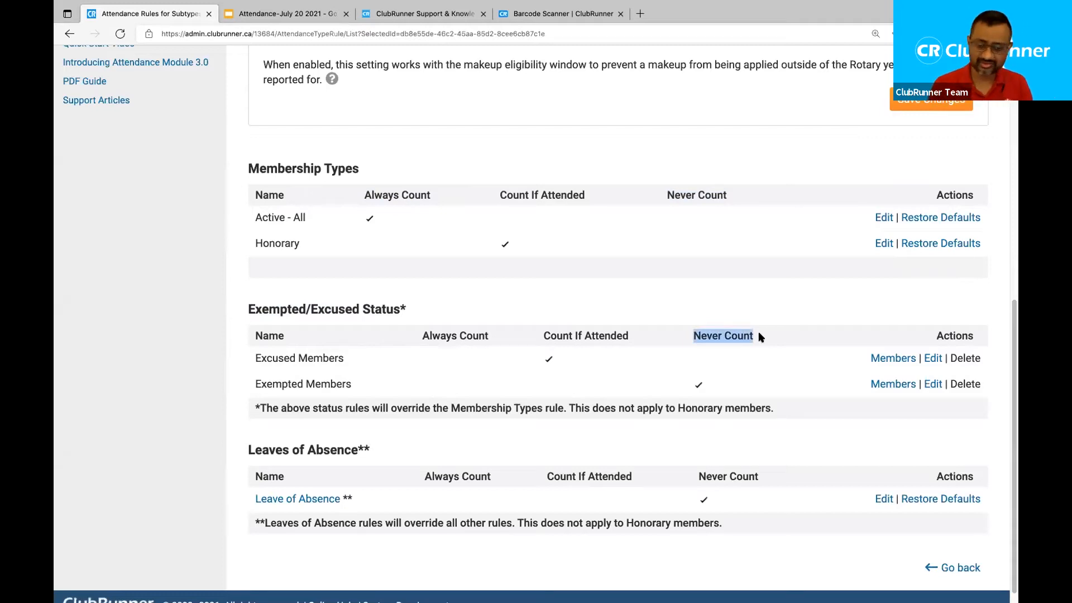
{"action": "left_click_drag", "start_coordinate": [250, 384], "coordinate": [347, 385]}
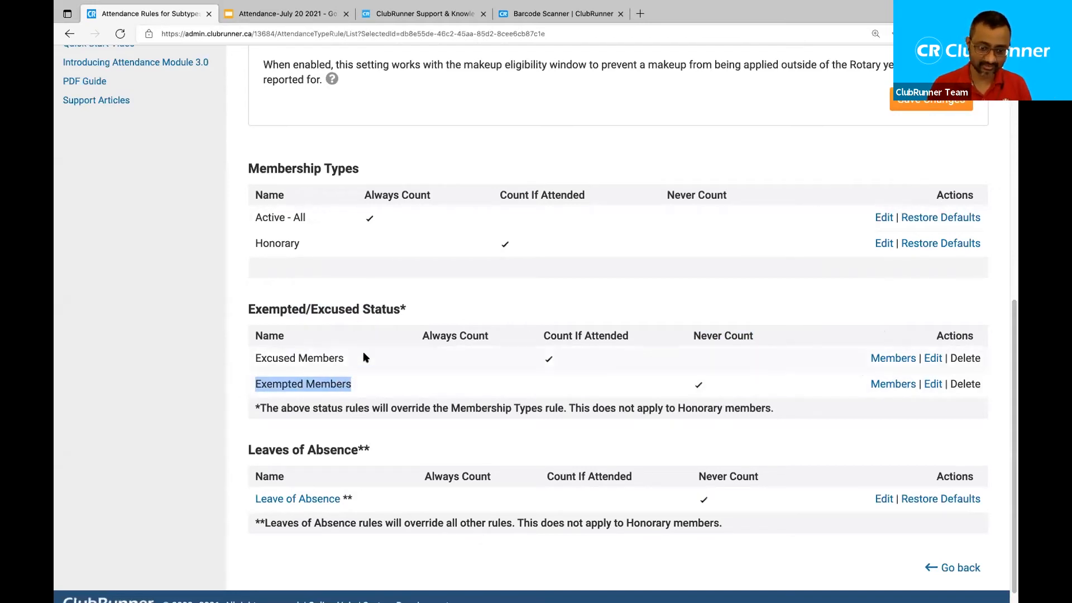
{"action": "left_click", "coordinate": [346, 353]}
{"action": "left_click_drag", "start_coordinate": [346, 353], "coordinate": [245, 353]}
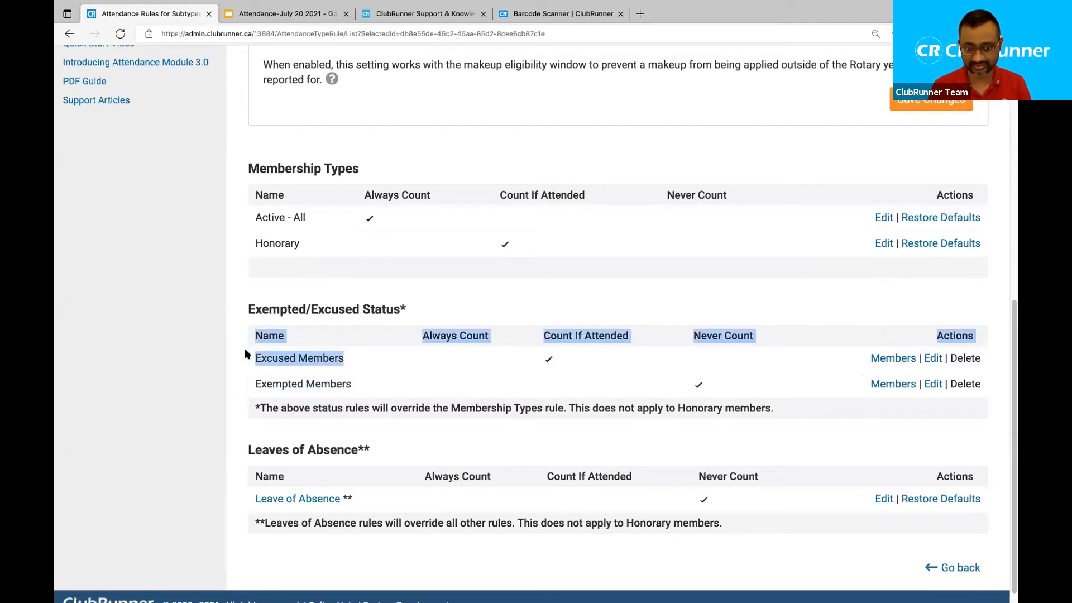
{"action": "left_click", "coordinate": [361, 350]}
{"action": "left_click_drag", "start_coordinate": [346, 353], "coordinate": [253, 357]}
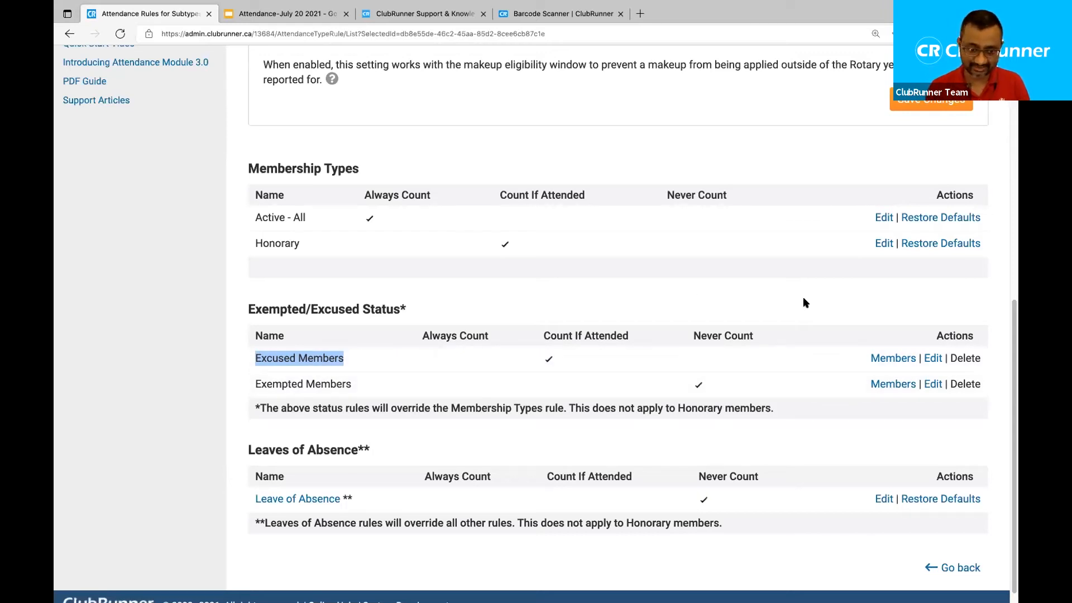
{"action": "left_click", "coordinate": [361, 346]}
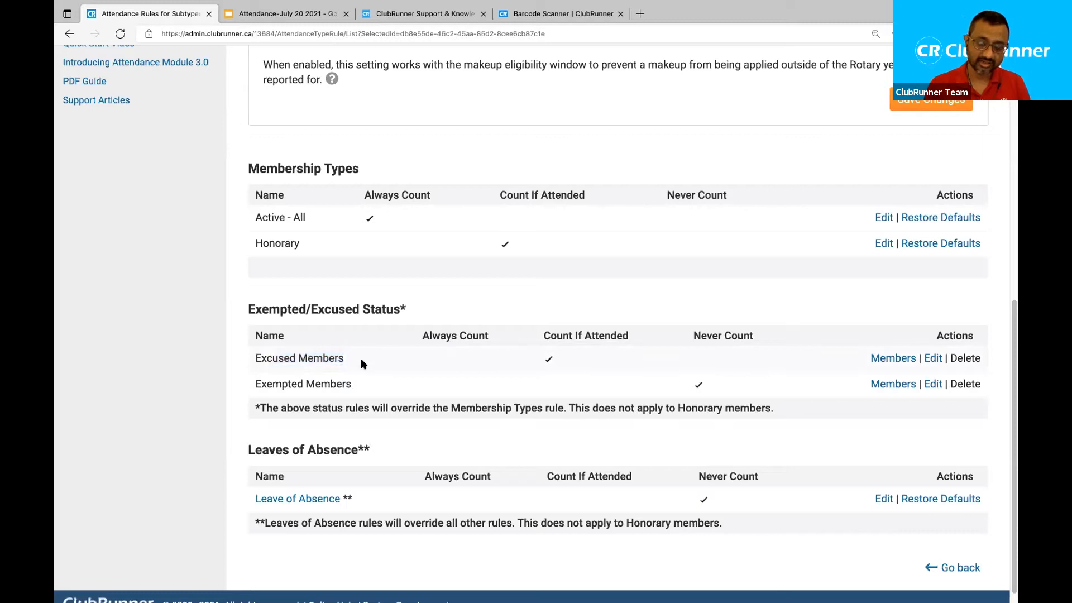
{"action": "left_click_drag", "start_coordinate": [352, 361], "coordinate": [252, 359]}
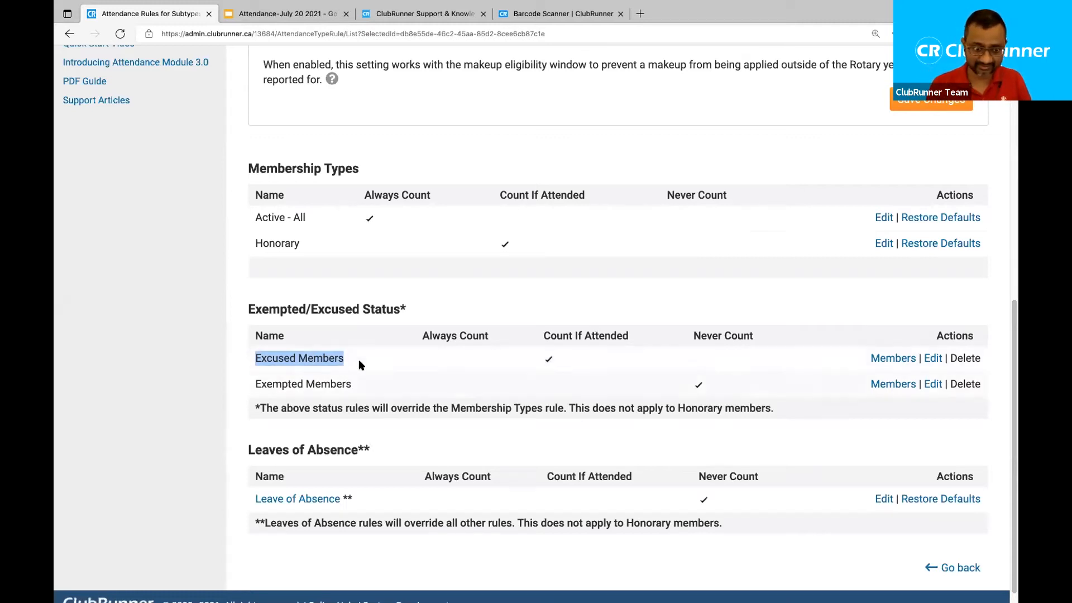
Point out Excused Members' Count If Attended rule, view its 2 members, and go back.
{"action": "left_click_drag", "start_coordinate": [635, 330], "coordinate": [539, 333]}
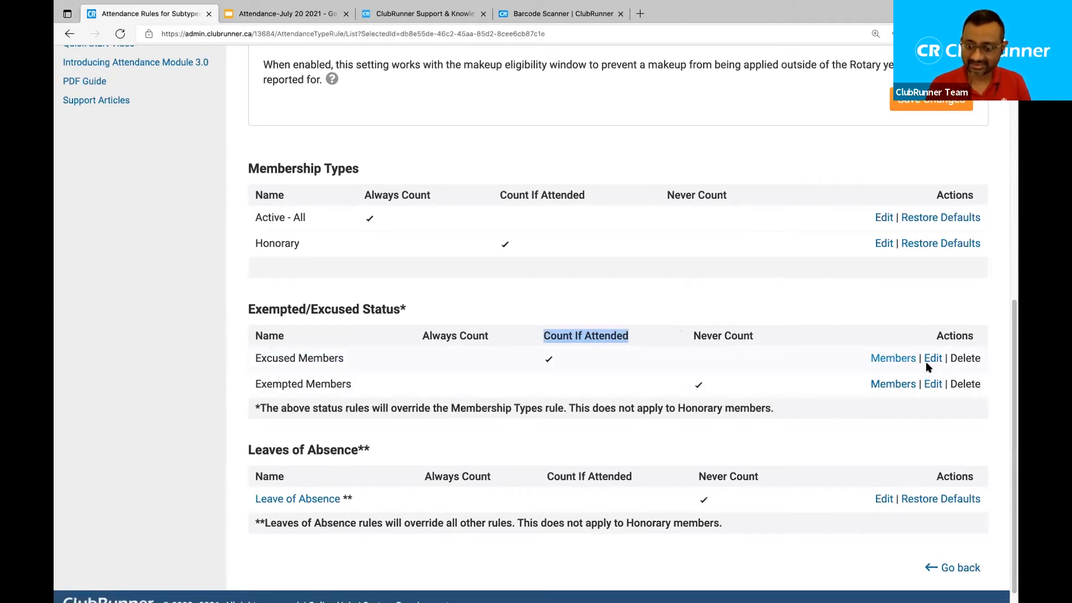
{"action": "left_click", "coordinate": [892, 358]}
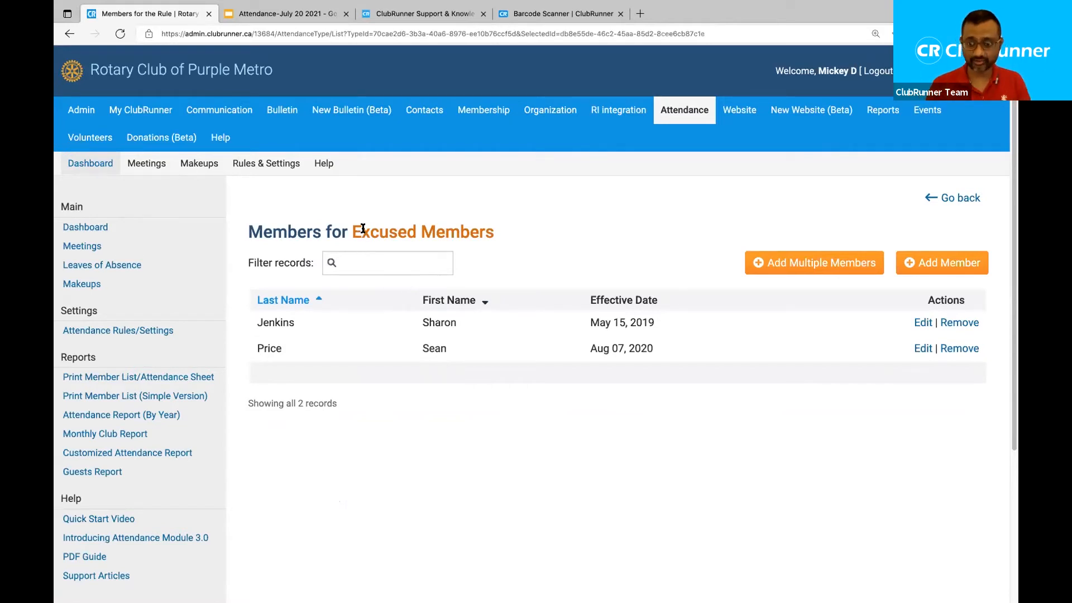
{"action": "left_click", "coordinate": [972, 197]}
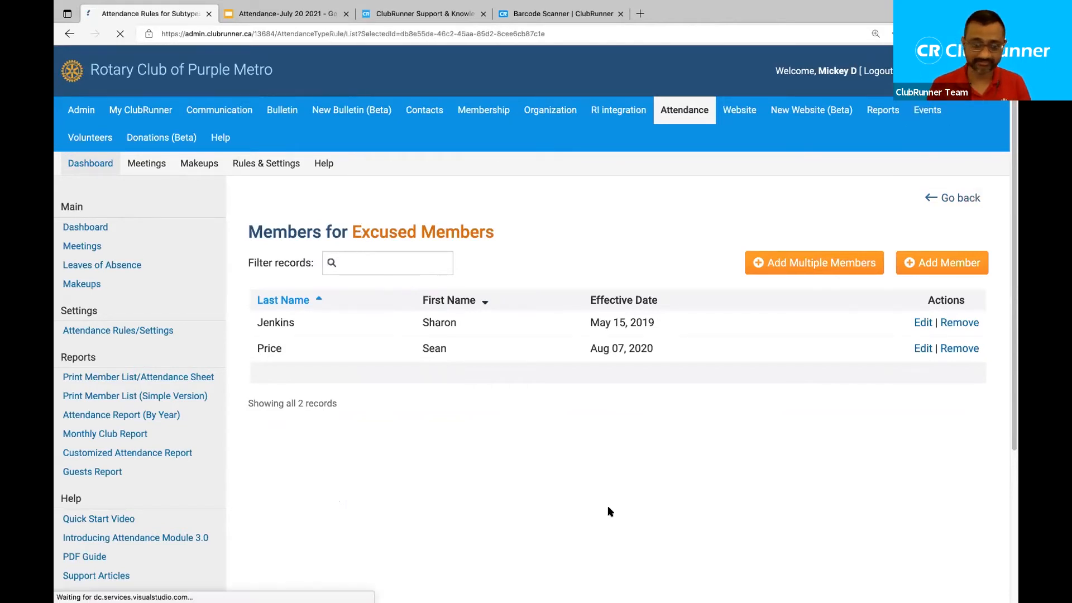
Edit the Excused Members rule, rename it to 'Rule of 85 Members', and save.
{"action": "scroll", "coordinate": [668, 425], "scroll_direction": "down", "scroll_amount": 8}
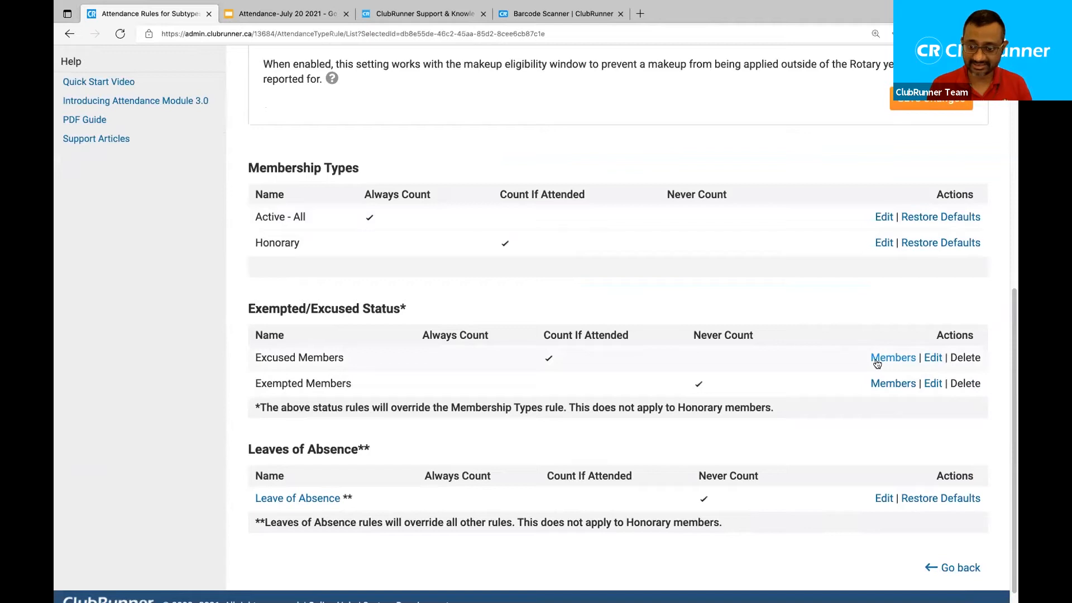
{"action": "left_click", "coordinate": [934, 361]}
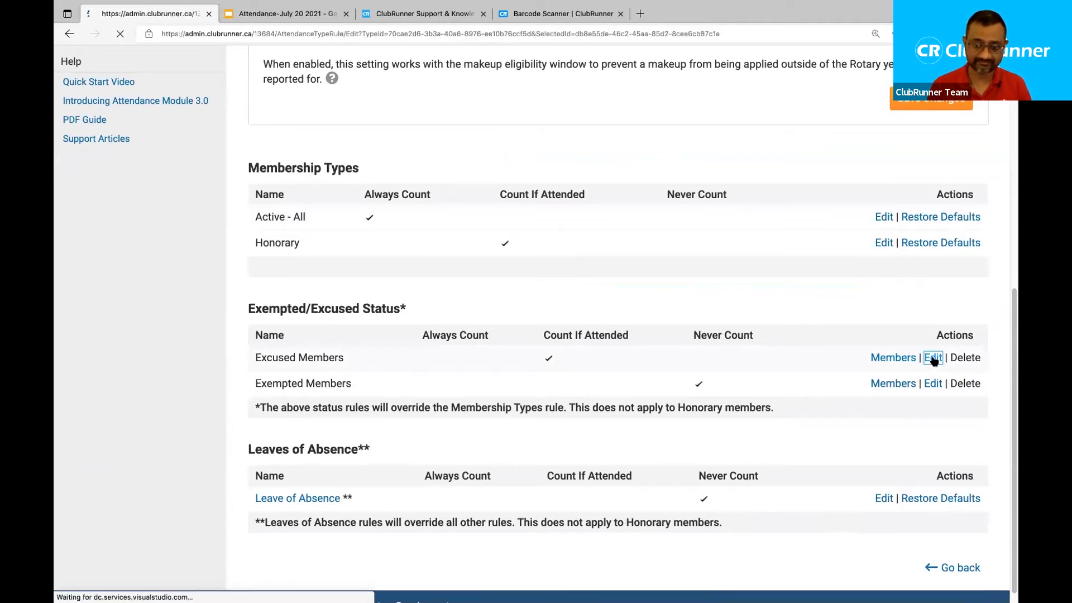
{"action": "double_click", "coordinate": [458, 302]}
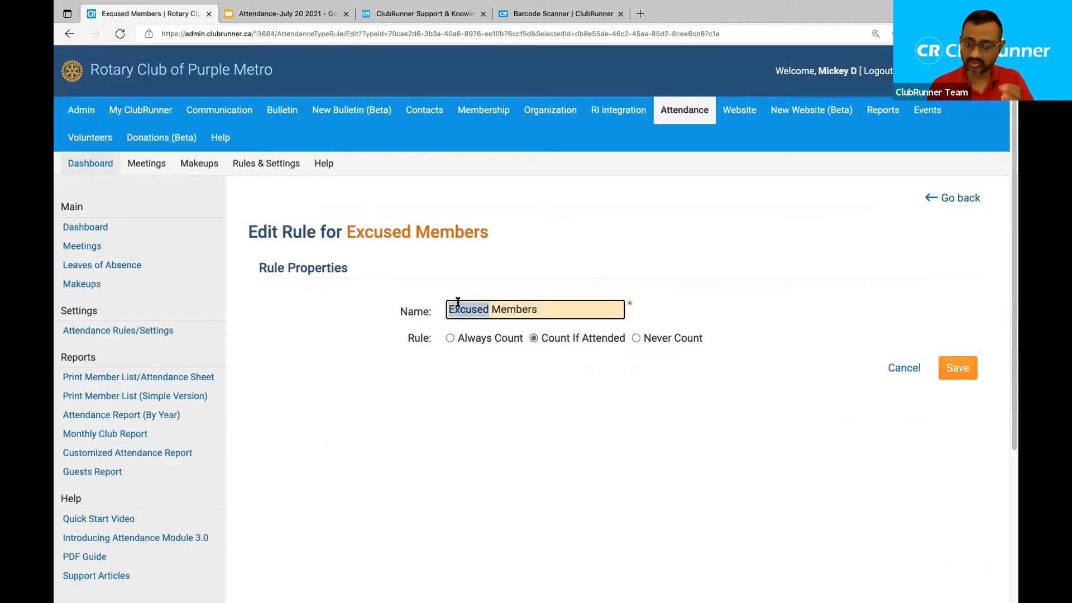
{"action": "type", "text": "Rule of 85"}
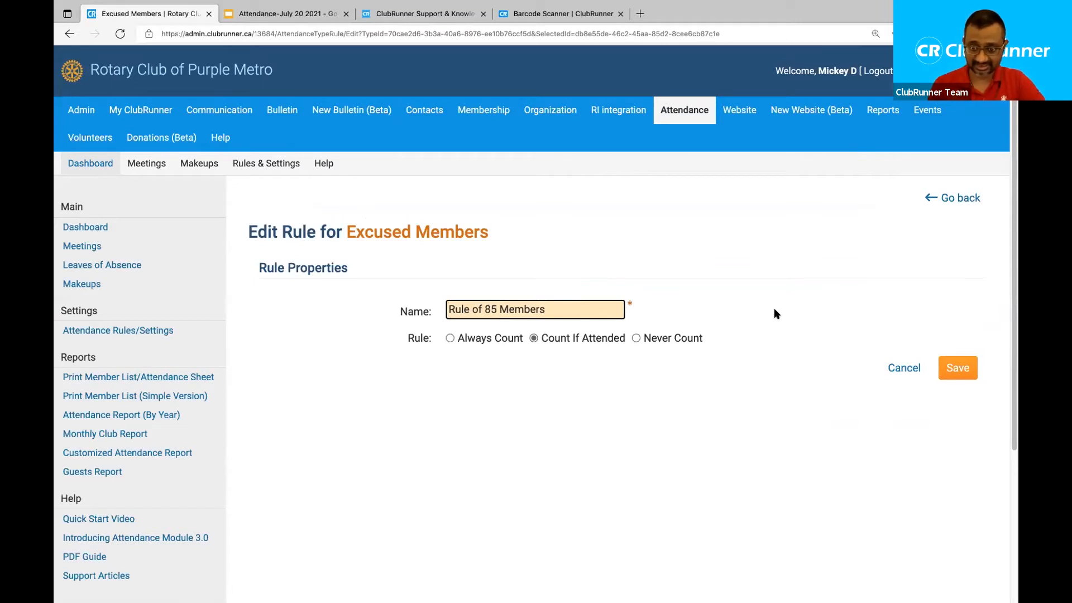
{"action": "left_click", "coordinate": [958, 368]}
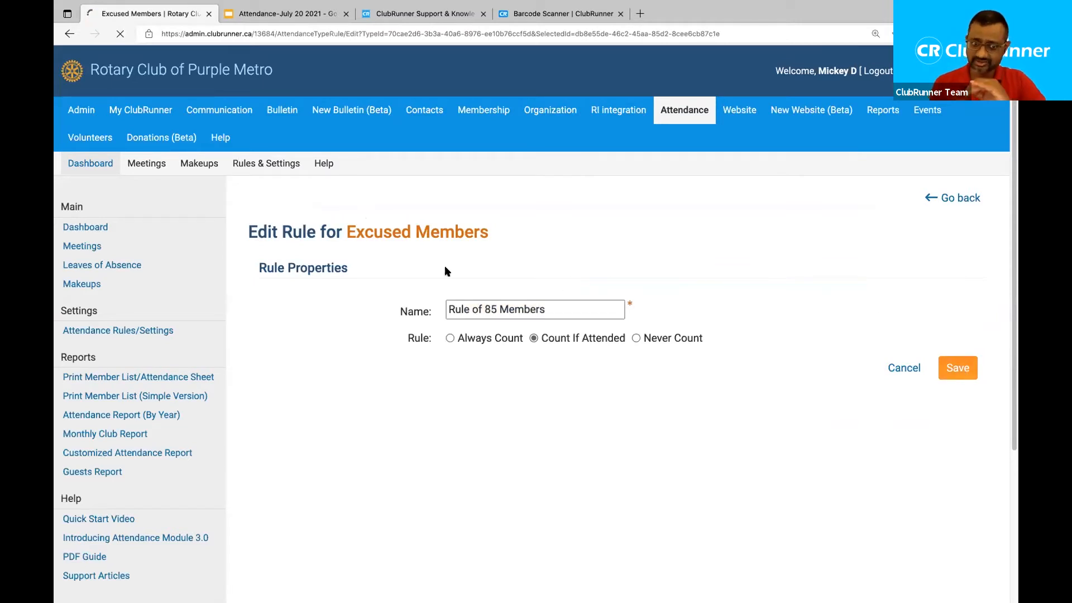
{"action": "scroll", "coordinate": [448, 271], "scroll_direction": "down", "scroll_amount": 2}
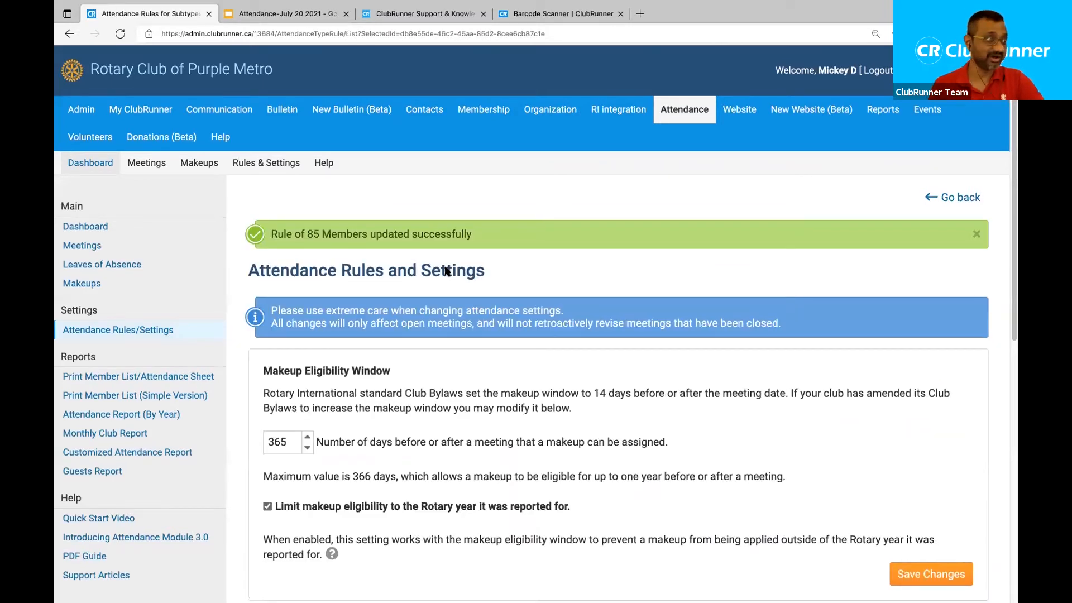
{"action": "scroll", "coordinate": [448, 272], "scroll_direction": "down", "scroll_amount": 3}
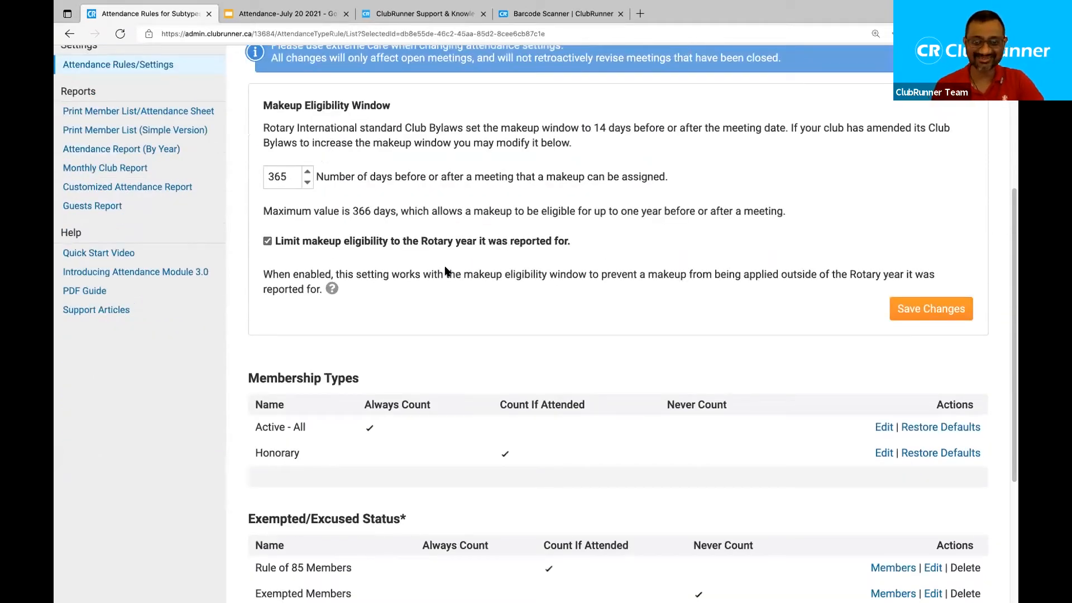
{"action": "scroll", "coordinate": [447, 272], "scroll_direction": "down", "scroll_amount": 2}
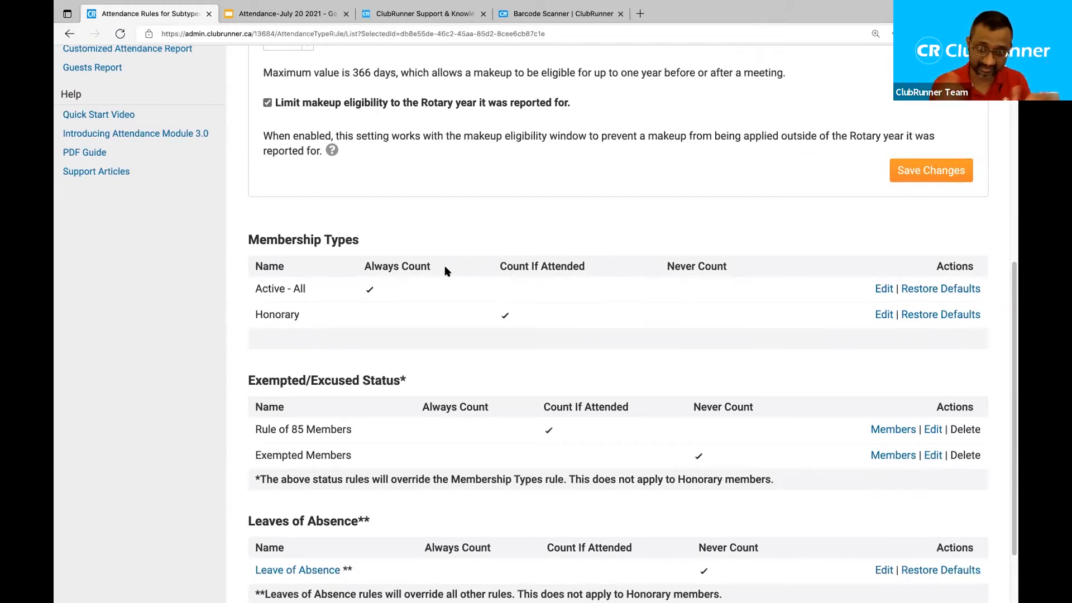
{"action": "scroll", "coordinate": [492, 330], "scroll_direction": "down", "scroll_amount": 3}
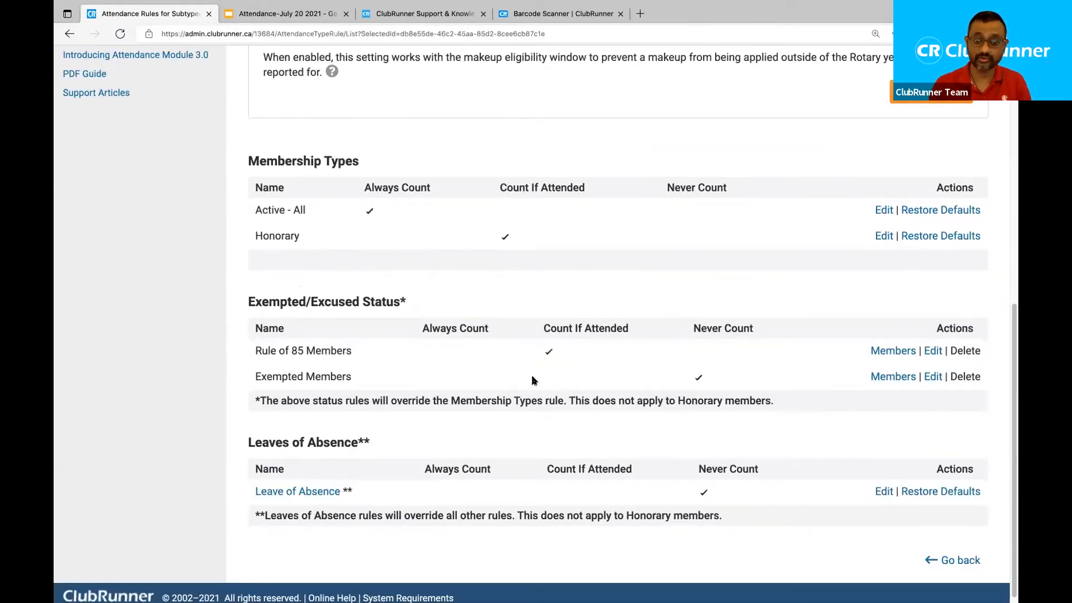
{"action": "left_click_drag", "start_coordinate": [251, 349], "coordinate": [299, 349]}
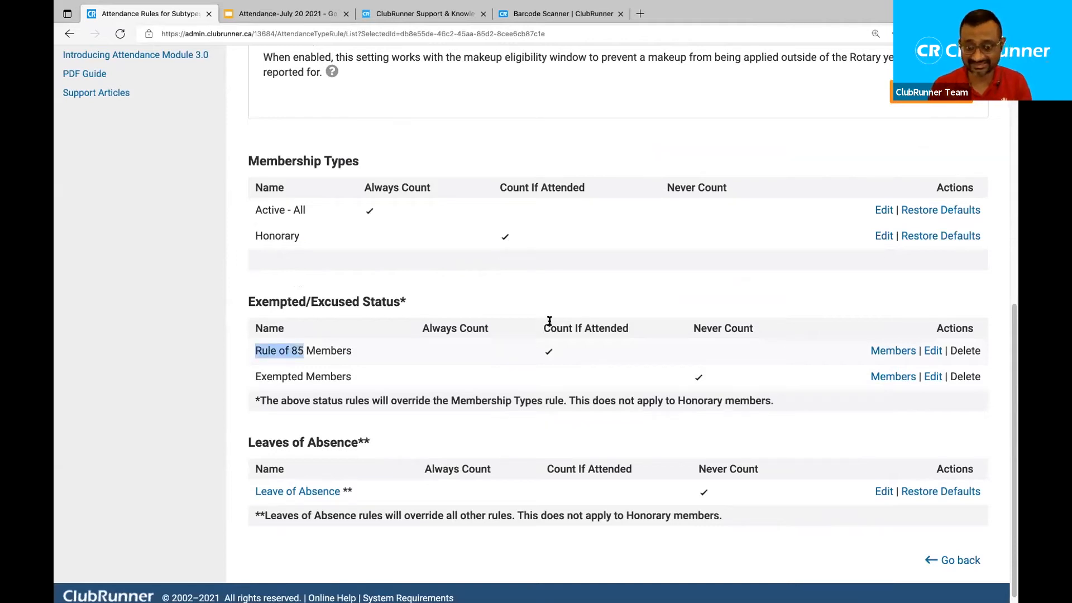
{"action": "left_click_drag", "start_coordinate": [544, 327], "coordinate": [654, 329]}
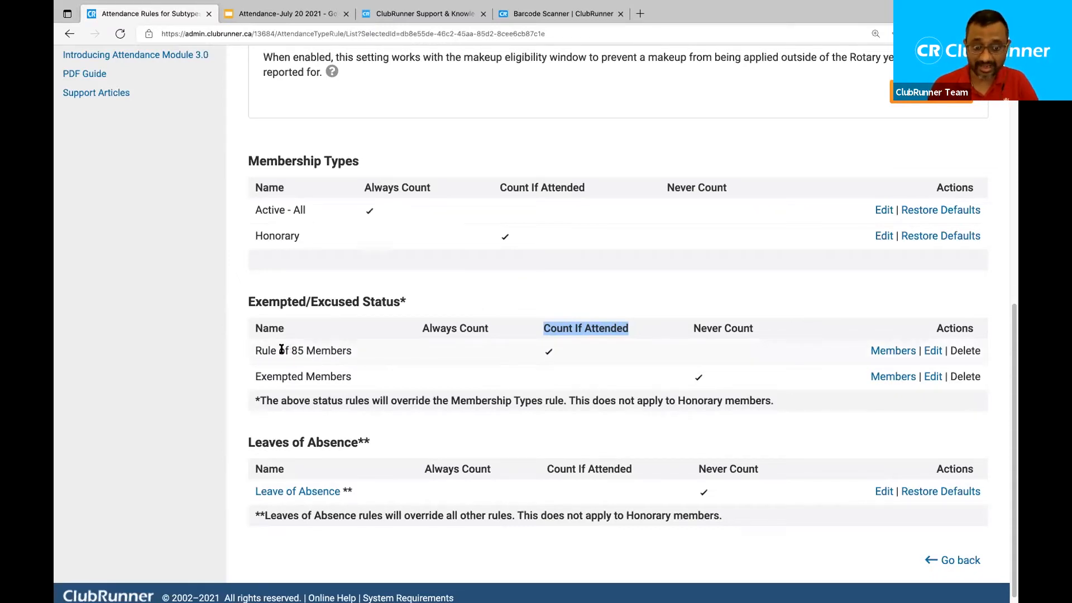
{"action": "left_click_drag", "start_coordinate": [306, 351], "coordinate": [252, 352]}
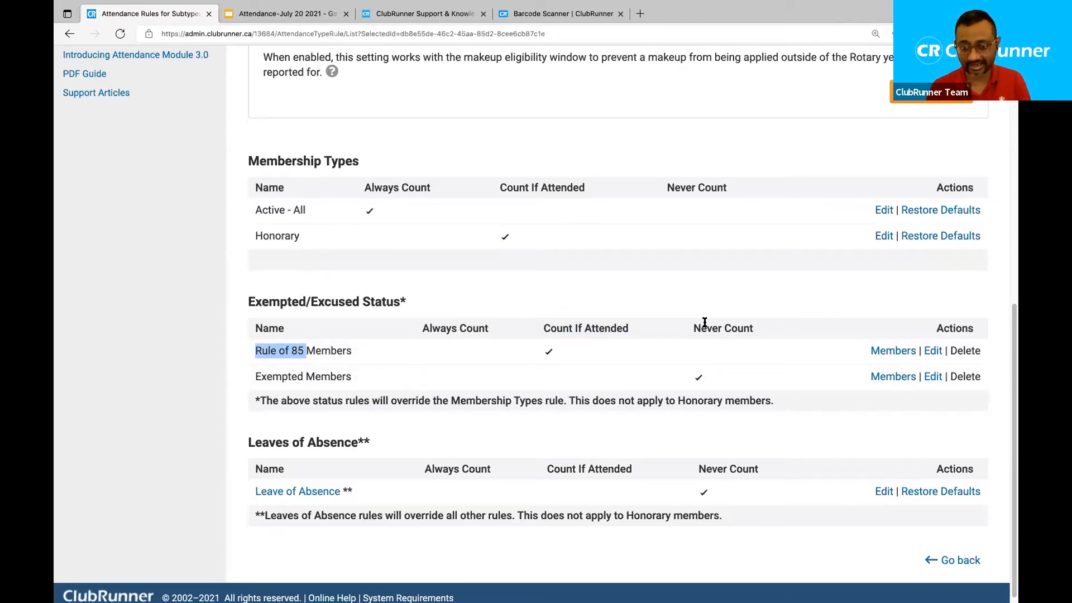
{"action": "left_click_drag", "start_coordinate": [359, 444], "coordinate": [238, 445]}
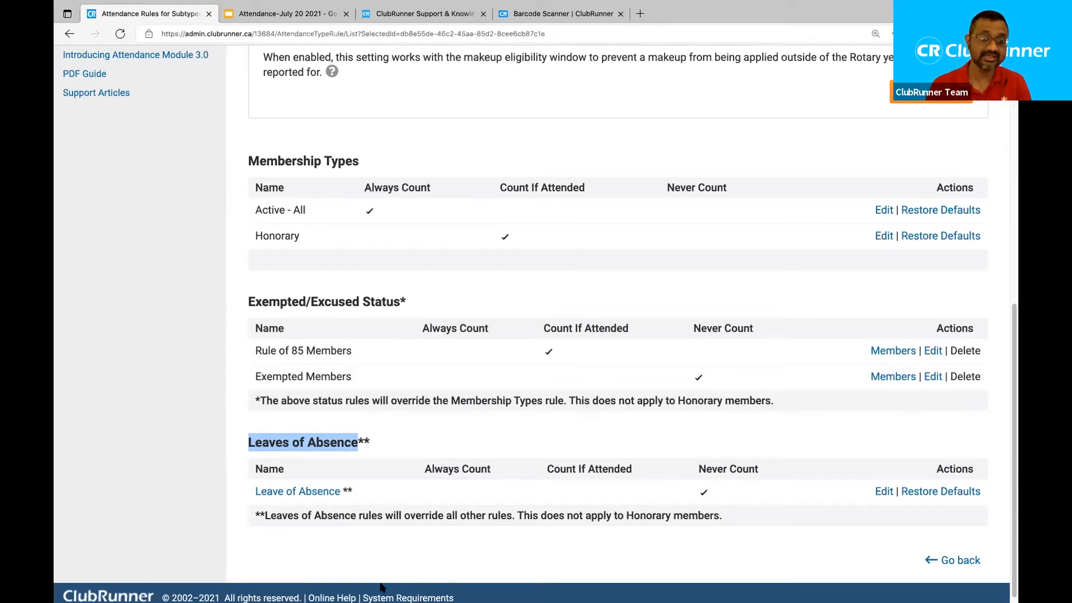
{"action": "left_click", "coordinate": [233, 502]}
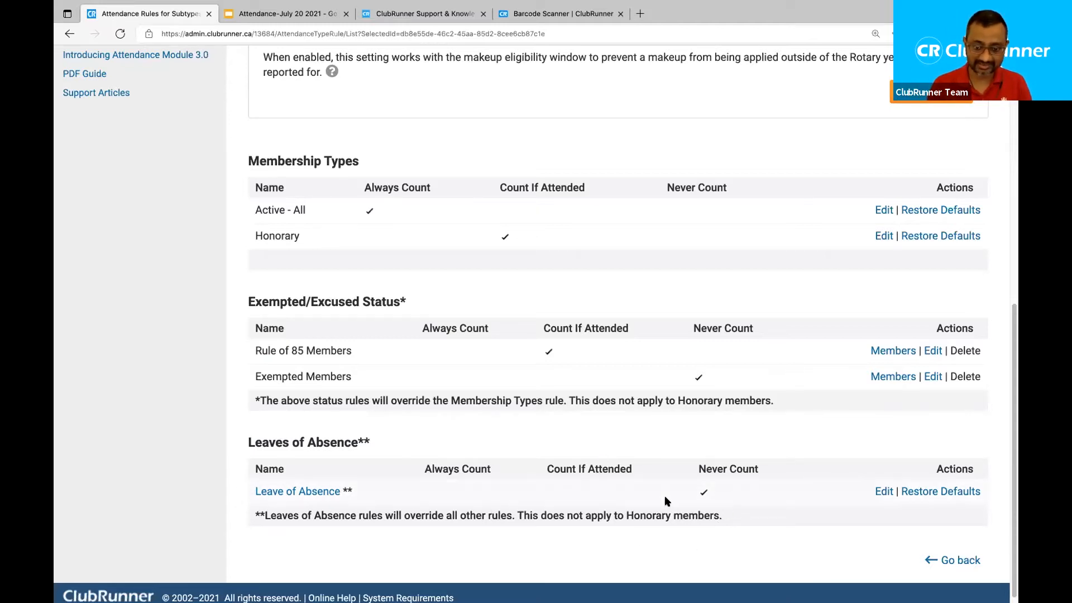
{"action": "left_click_drag", "start_coordinate": [696, 470], "coordinate": [767, 470]}
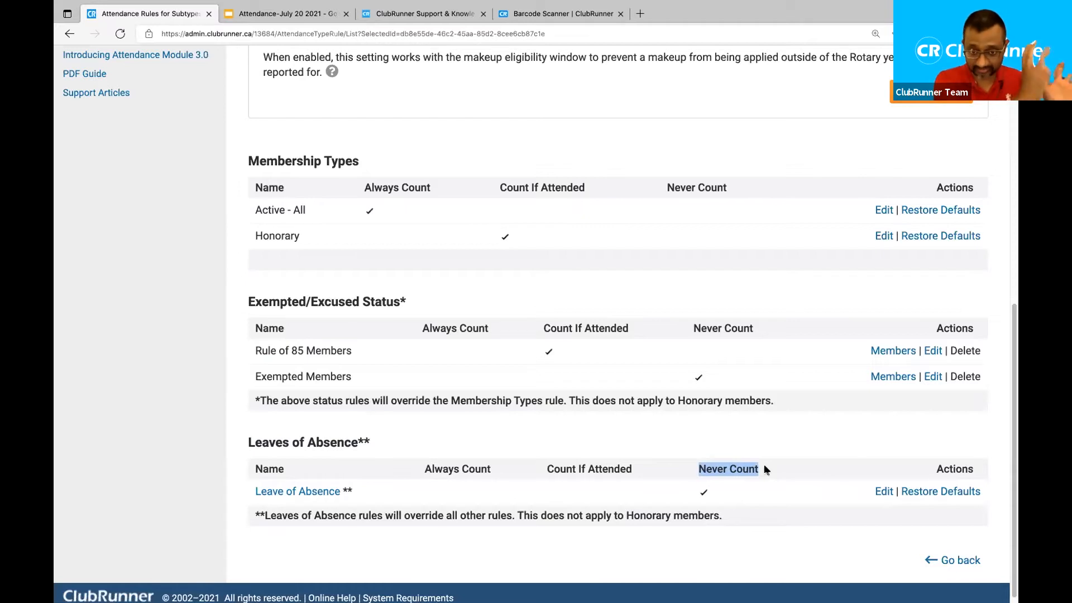
{"action": "left_click", "coordinate": [885, 493]}
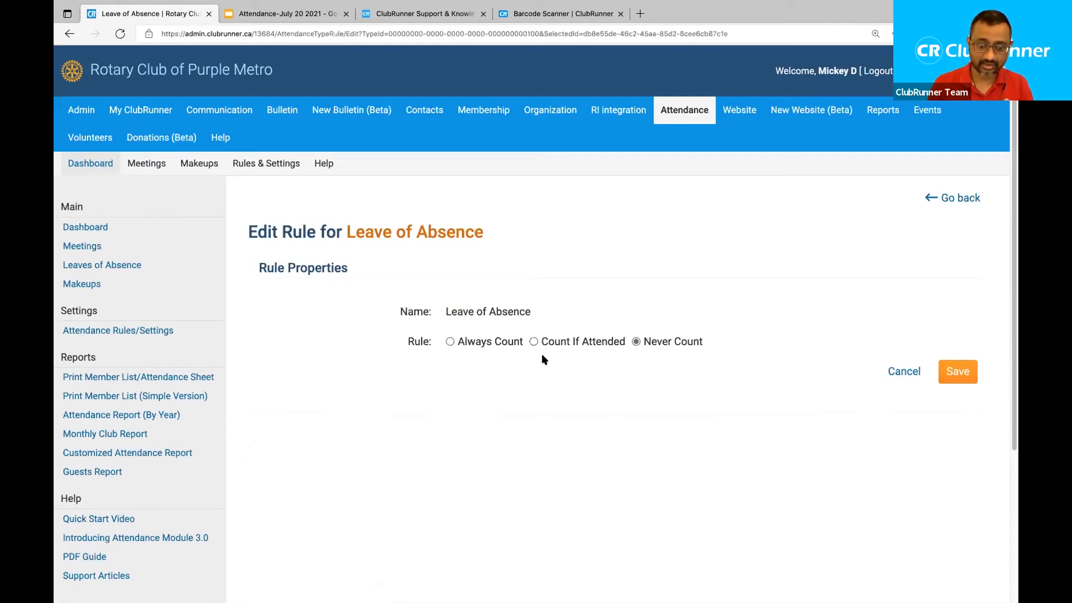
{"action": "left_click", "coordinate": [899, 372]}
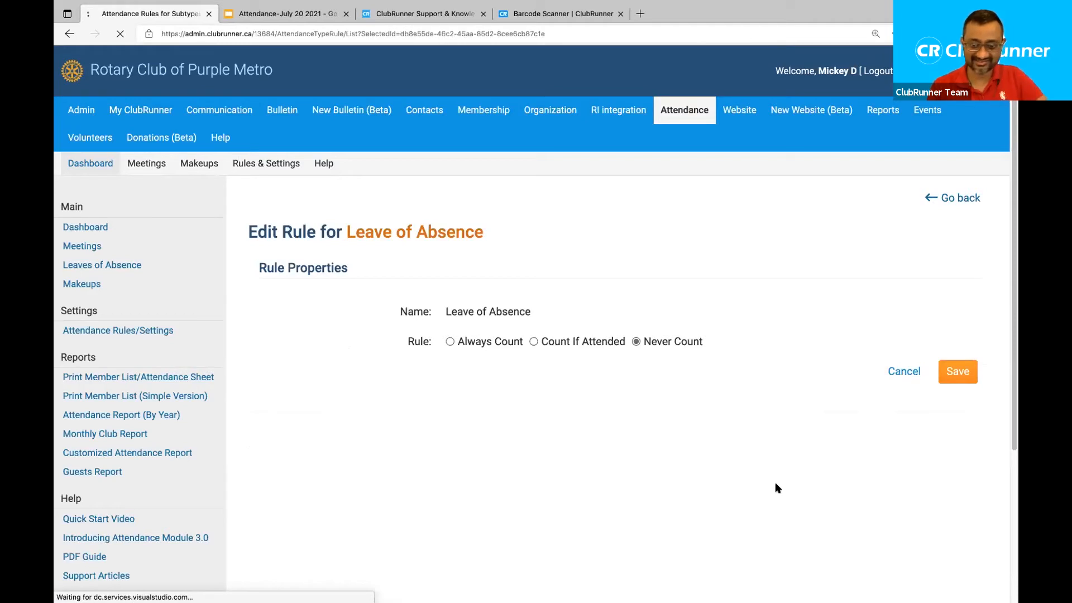
{"action": "scroll", "coordinate": [736, 554], "scroll_direction": "down", "scroll_amount": 8}
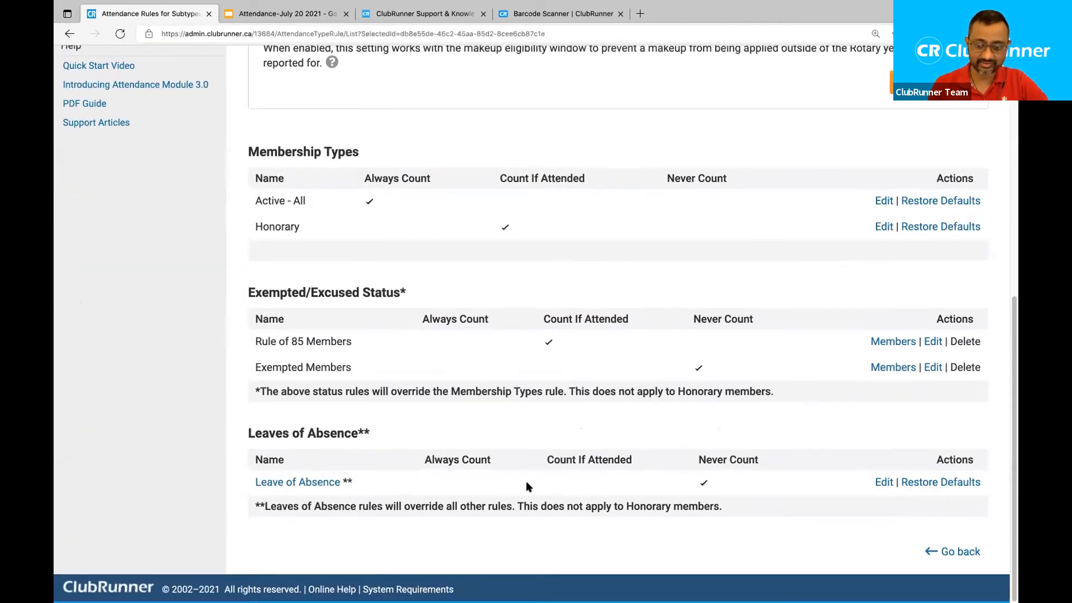
Open the Leaves of Absence list and start a new leave of absence entry.
{"action": "left_click", "coordinate": [322, 478]}
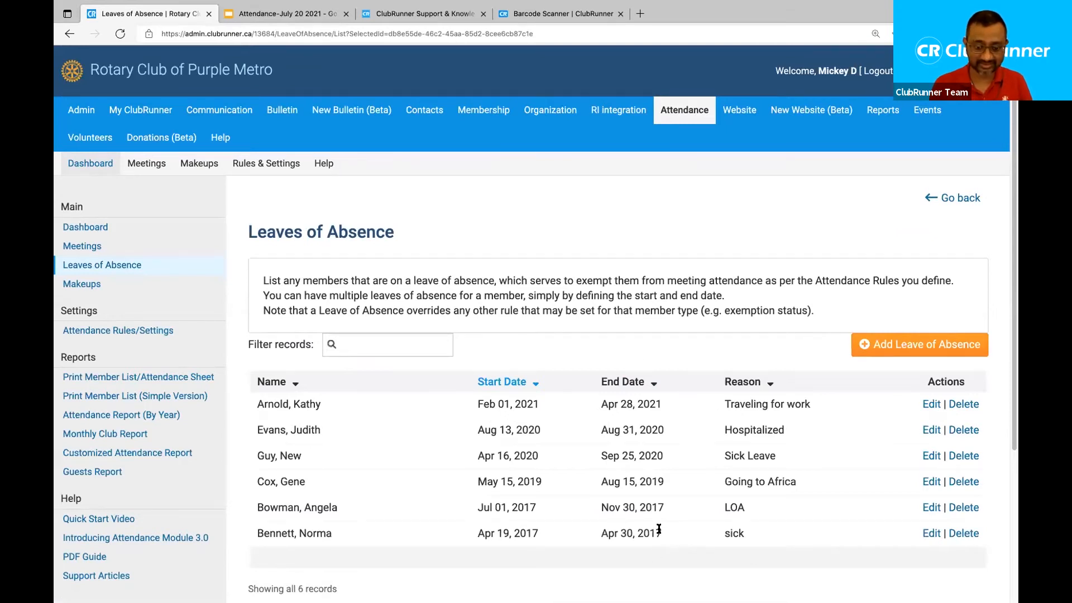
{"action": "left_click_drag", "start_coordinate": [662, 534], "coordinate": [609, 529]}
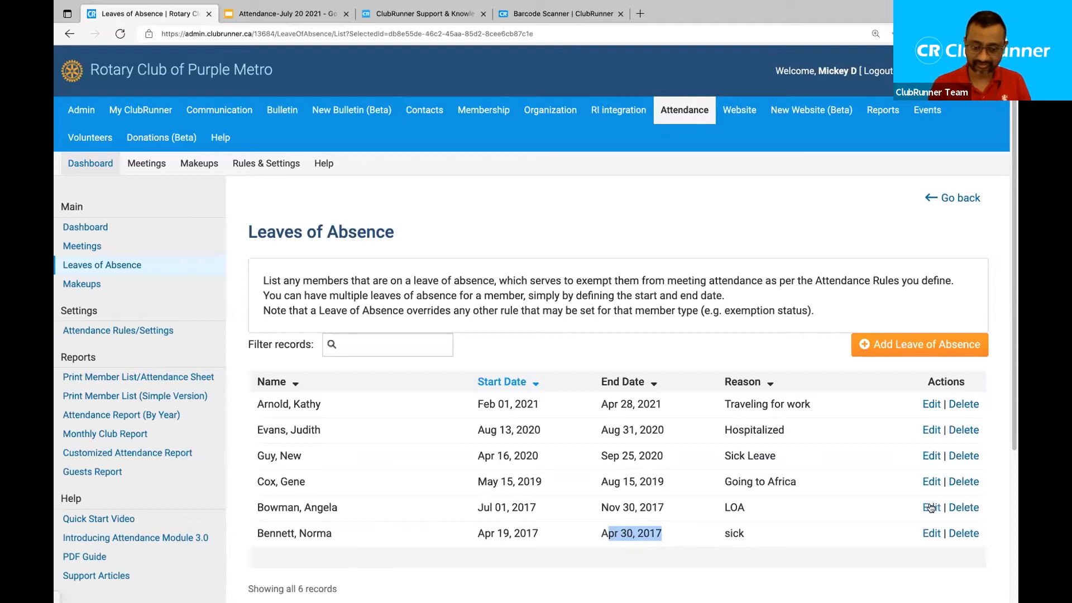
{"action": "left_click", "coordinate": [648, 351]}
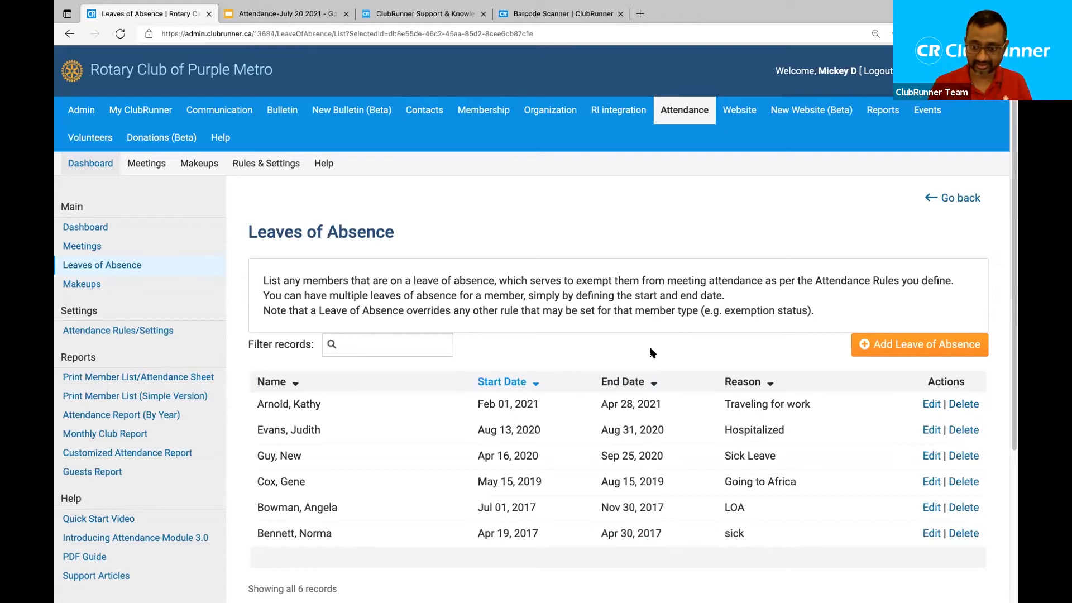
{"action": "left_click", "coordinate": [906, 355]}
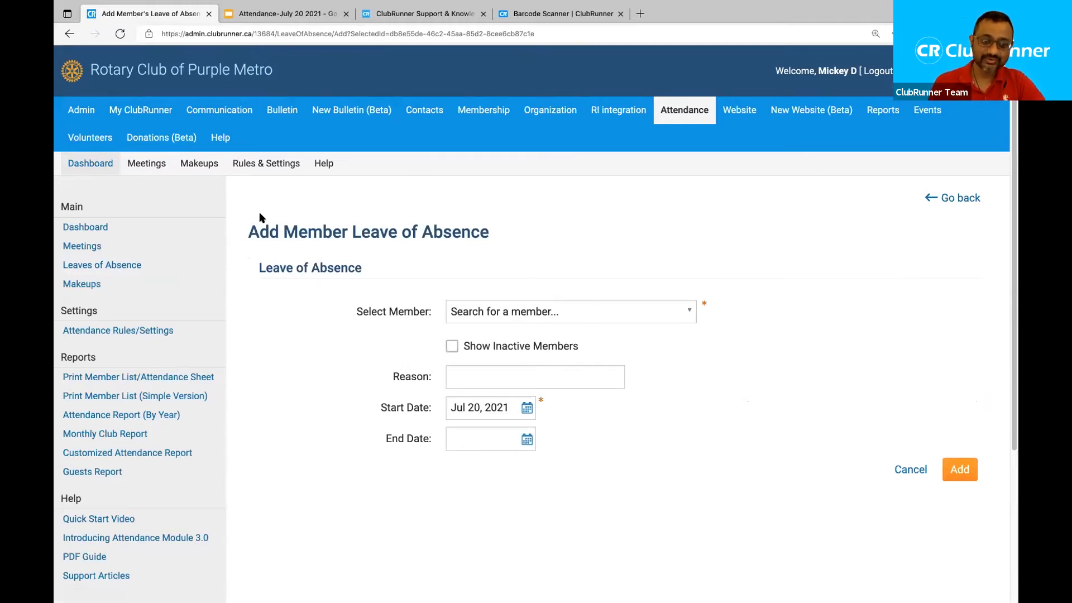
Choose the member and enter 'Business trip' as the leave reason.
{"action": "left_click_drag", "start_coordinate": [244, 231], "coordinate": [524, 249]}
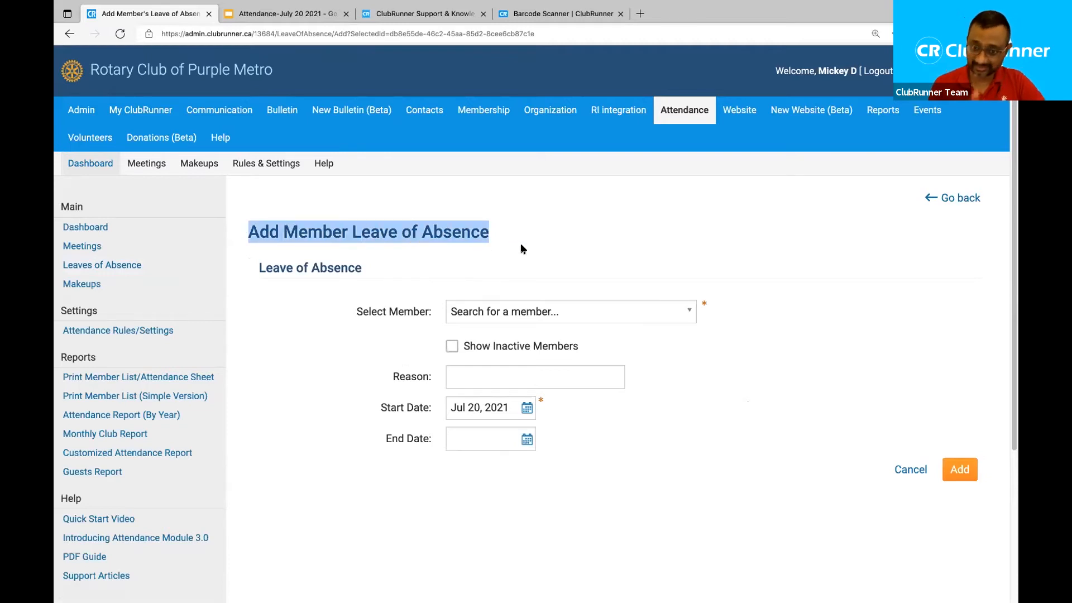
{"action": "left_click", "coordinate": [598, 320]}
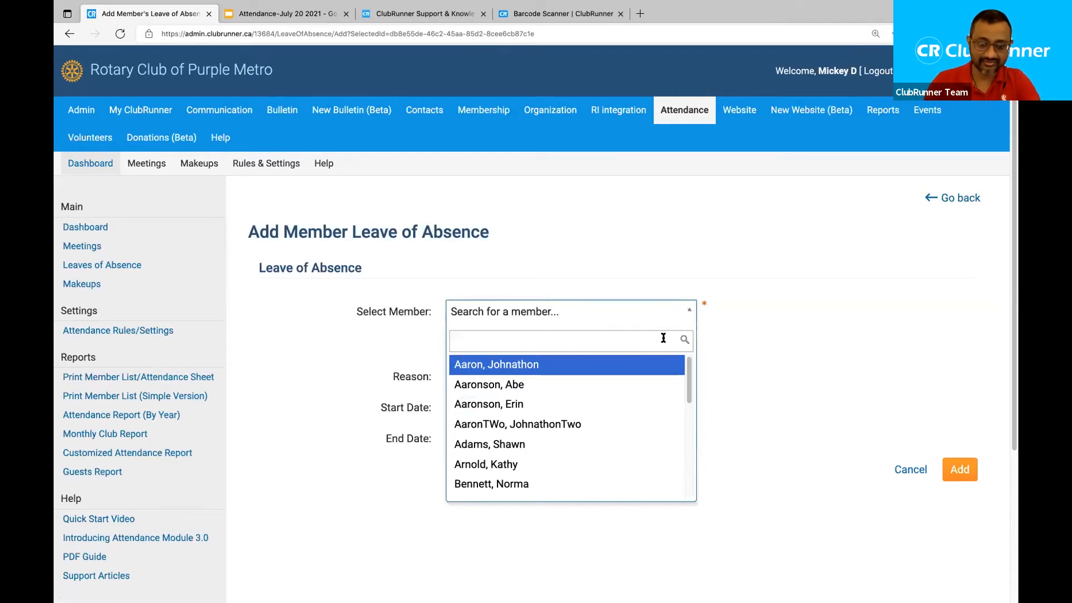
{"action": "type", "text": "mic"}
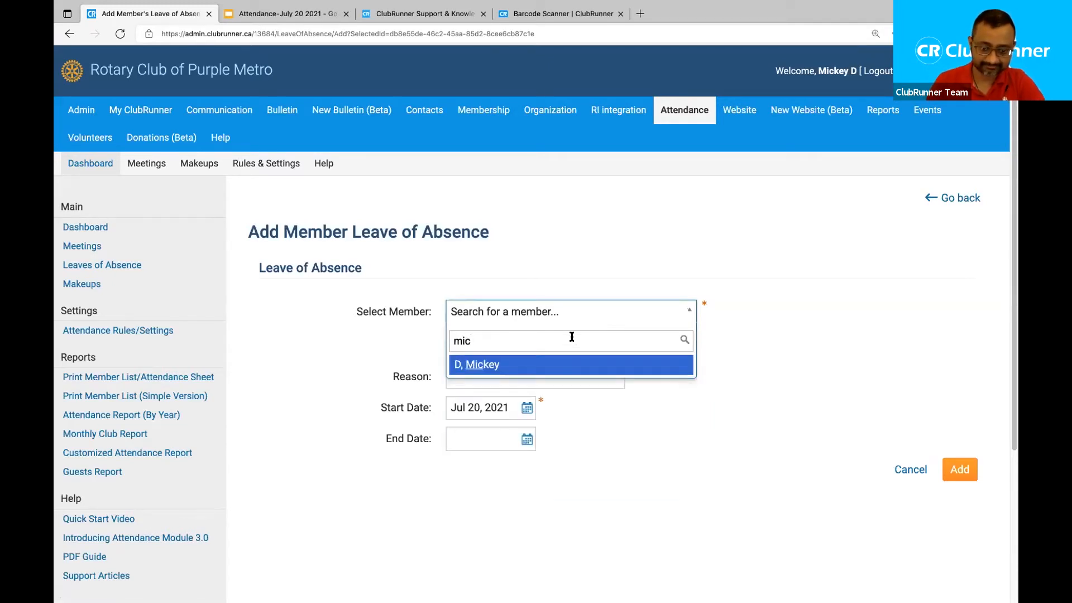
{"action": "left_click", "coordinate": [497, 364]}
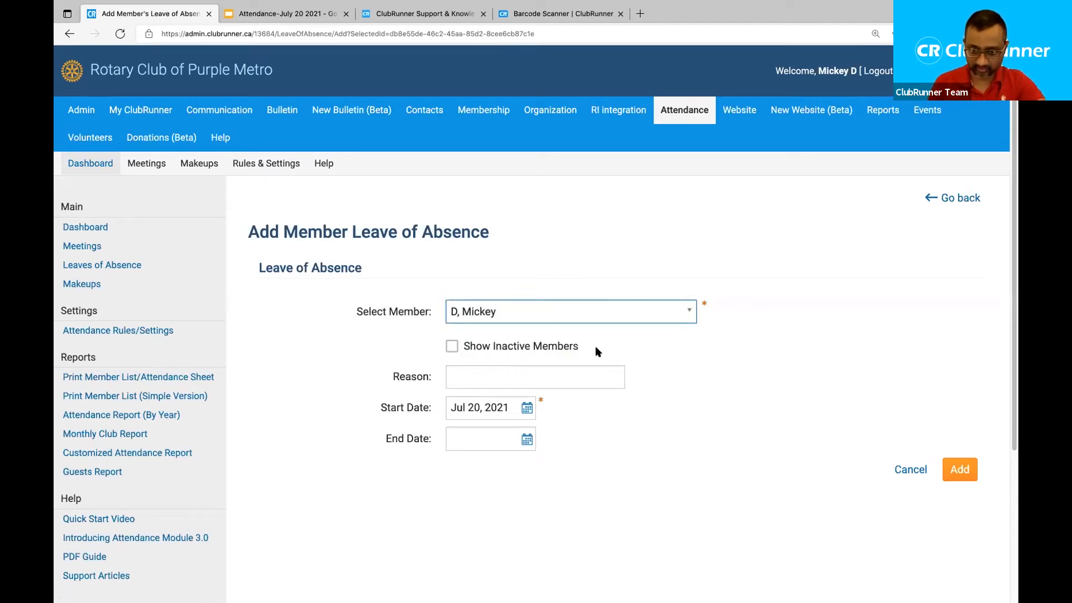
{"action": "left_click", "coordinate": [476, 368]}
{"action": "type", "text": "Business trip=go"}
{"action": "key", "text": "BackSpace"}
{"action": "key", "text": "BackSpace"}
{"action": "key", "text": "BackSpace"}
{"action": "key", "text": "BackSpace"}
{"action": "type", "text": "p"}
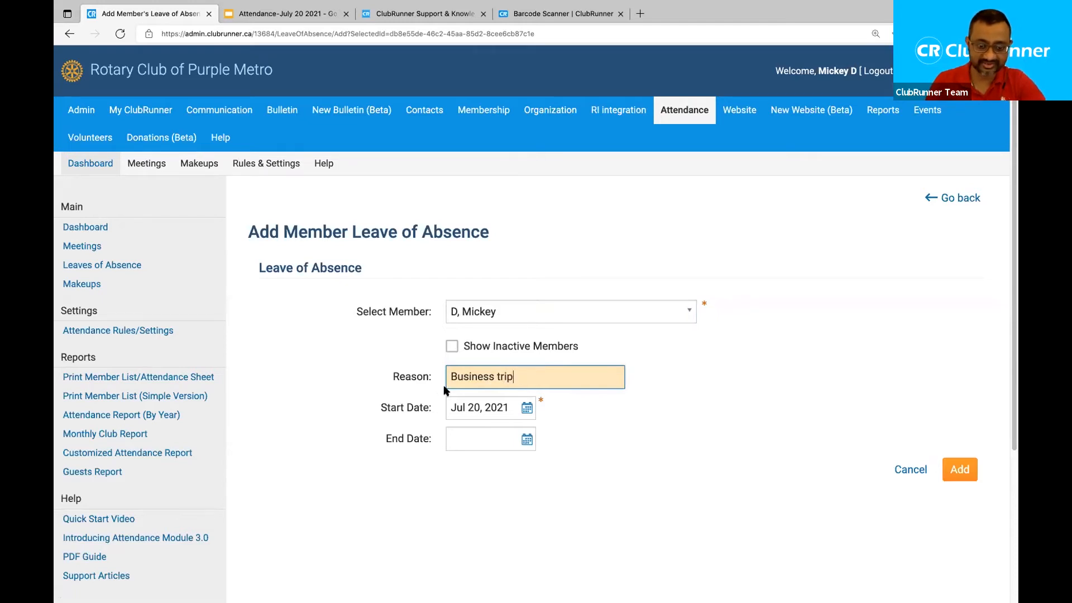
Set the leave's start date to Aug 07, 2021.
{"action": "left_click", "coordinate": [528, 408]}
{"action": "left_click", "coordinate": [534, 438]}
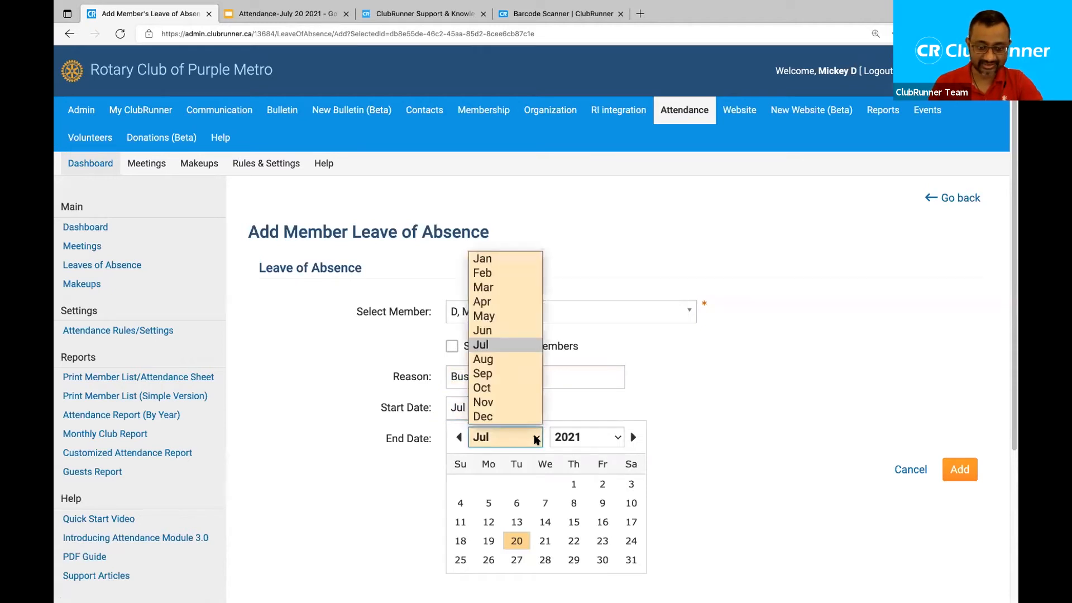
{"action": "left_click", "coordinate": [485, 359]}
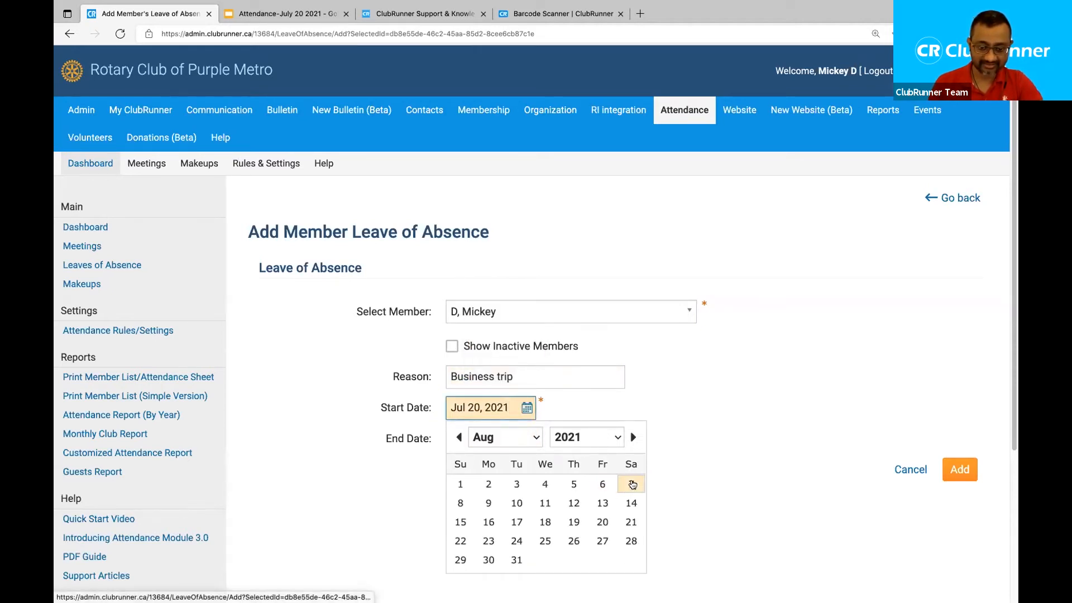
{"action": "left_click", "coordinate": [632, 484]}
{"action": "left_click", "coordinate": [528, 440]}
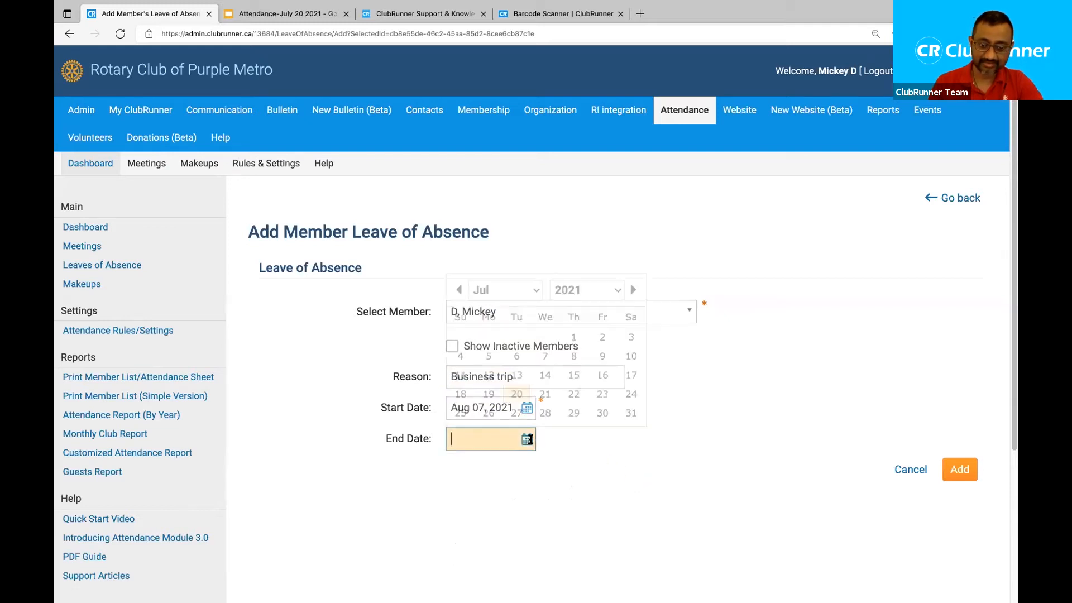
{"action": "left_click", "coordinate": [581, 480]}
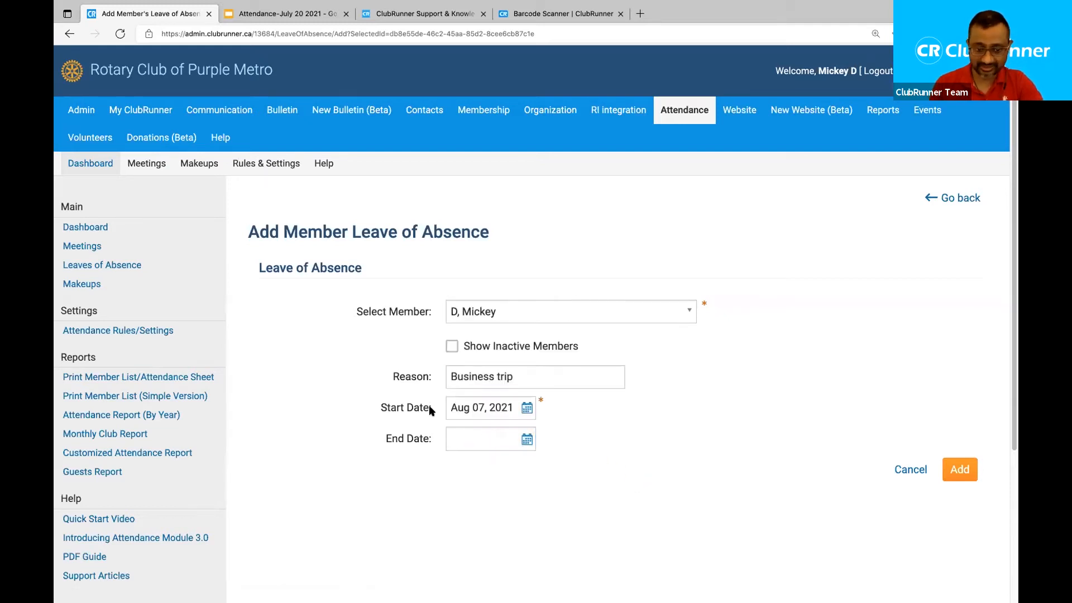
{"action": "left_click_drag", "start_coordinate": [431, 411], "coordinate": [382, 410]}
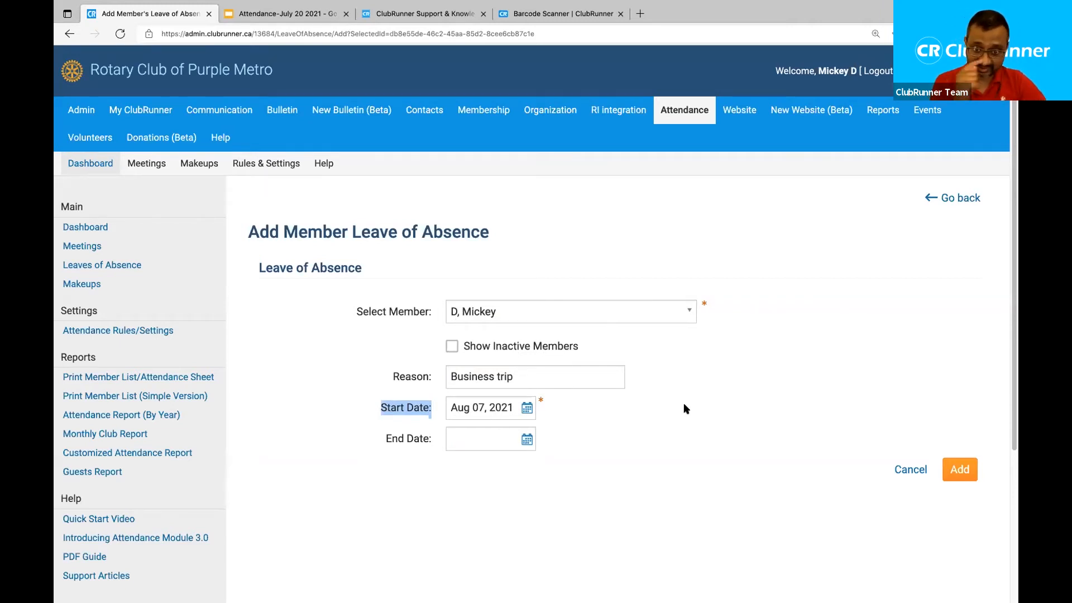
{"action": "left_click", "coordinate": [611, 448]}
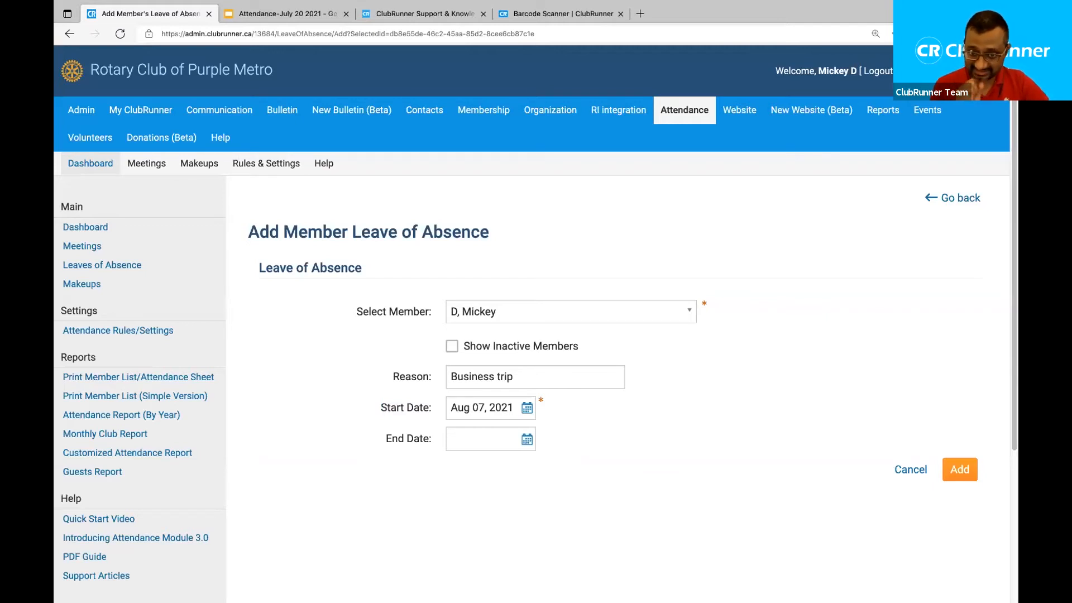
Set the end date to Sep 04, 2021 and add the leave.
{"action": "left_click", "coordinate": [525, 442]}
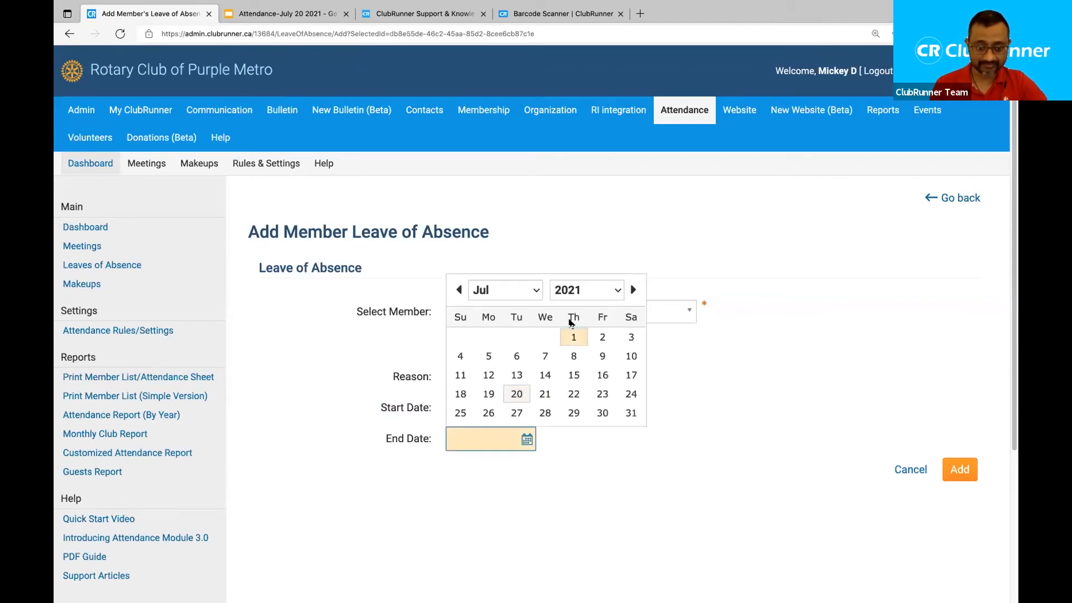
{"action": "left_click", "coordinate": [535, 294]}
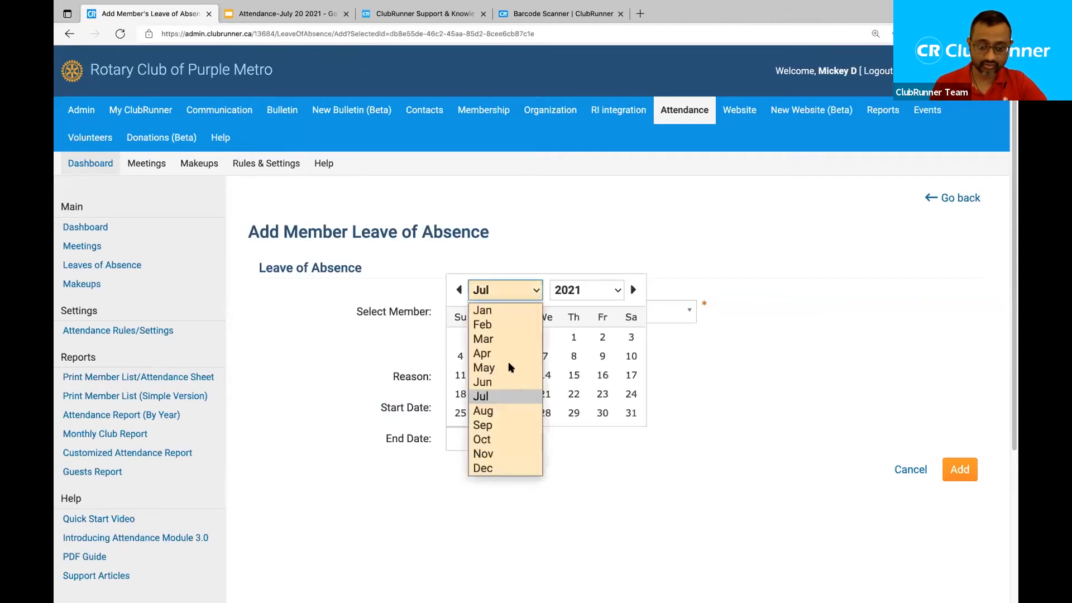
{"action": "left_click", "coordinate": [495, 425]}
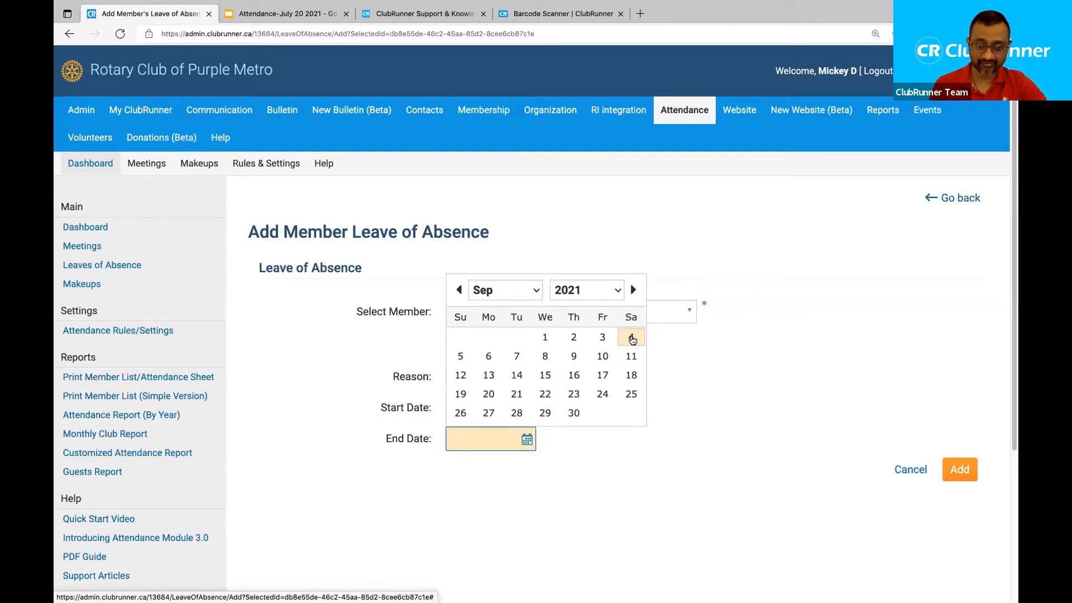
{"action": "left_click", "coordinate": [632, 338]}
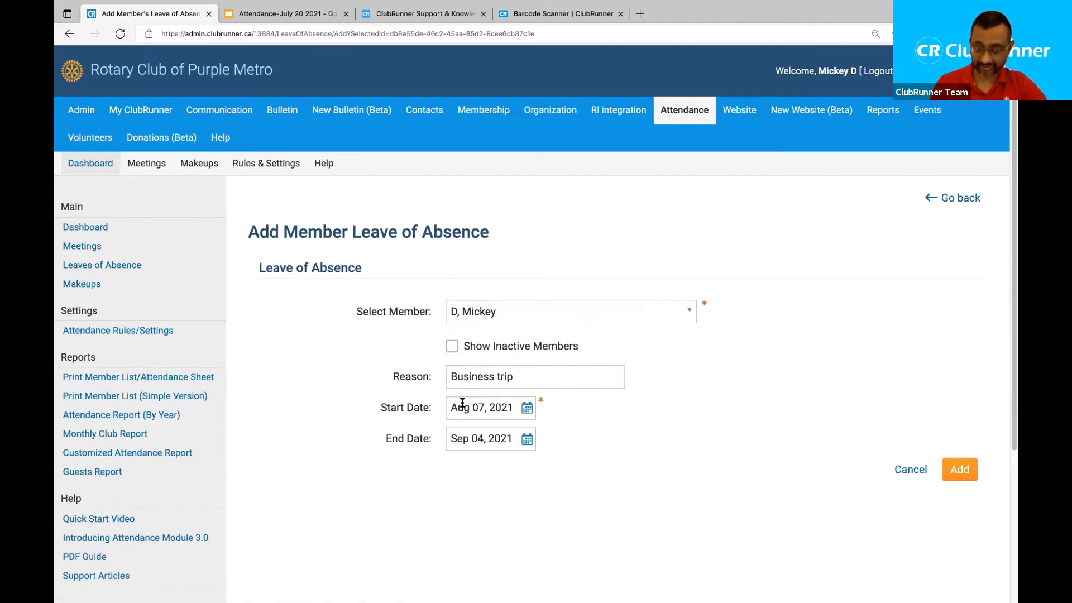
{"action": "left_click", "coordinate": [962, 475]}
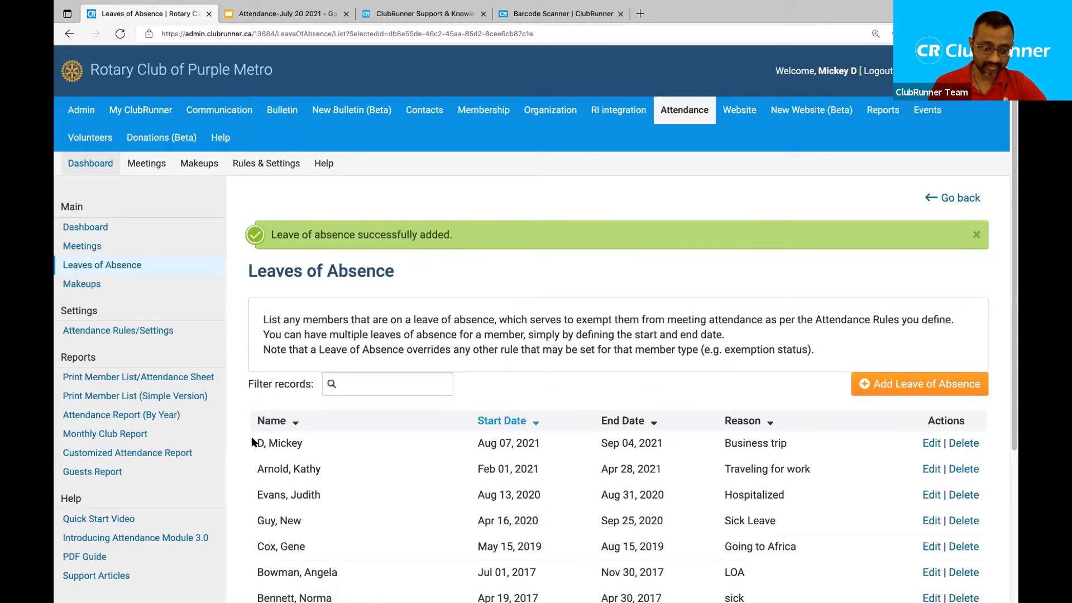
{"action": "left_click_drag", "start_coordinate": [254, 443], "coordinate": [311, 442]}
{"action": "left_click_drag", "start_coordinate": [474, 443], "coordinate": [665, 444]}
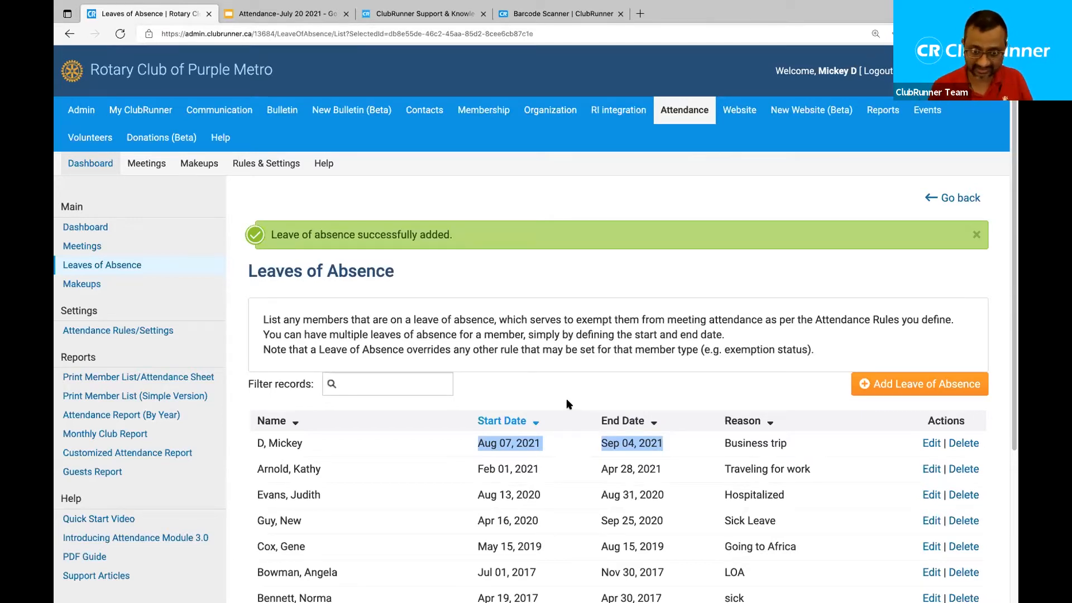
{"action": "left_click", "coordinate": [549, 328]}
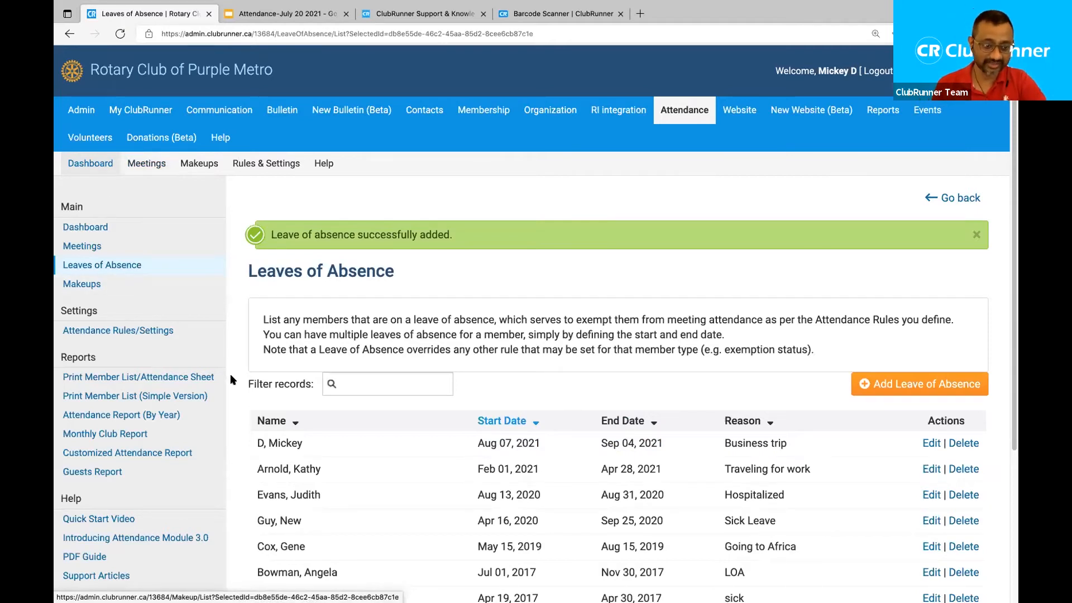
Skim the Attendance Rules/Settings page, then open the 2021-22 Meetings list.
{"action": "left_click", "coordinate": [150, 330]}
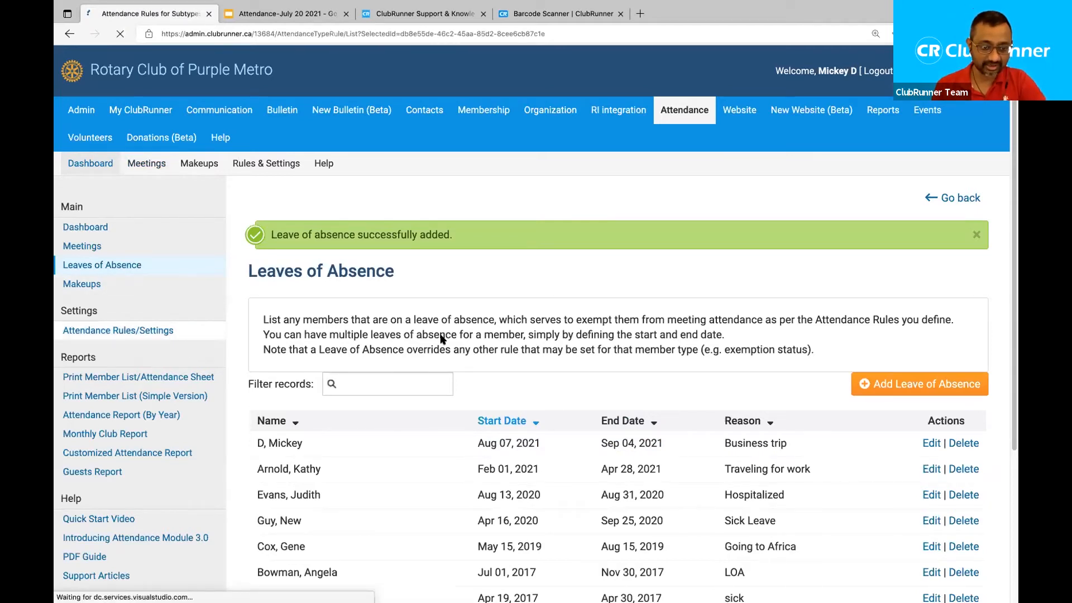
{"action": "scroll", "coordinate": [448, 335], "scroll_direction": "down", "scroll_amount": 6}
{"action": "scroll", "coordinate": [448, 334], "scroll_direction": "down", "scroll_amount": 2}
{"action": "scroll", "coordinate": [448, 333], "scroll_direction": "up", "scroll_amount": 7}
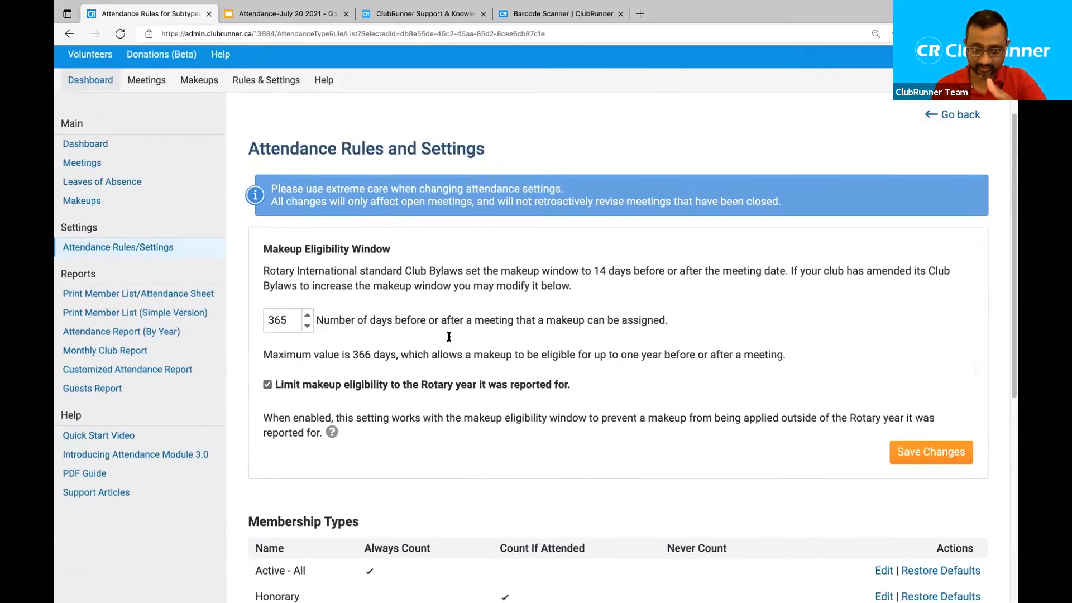
{"action": "scroll", "coordinate": [448, 337], "scroll_direction": "up", "scroll_amount": 1}
{"action": "left_click", "coordinate": [83, 206]}
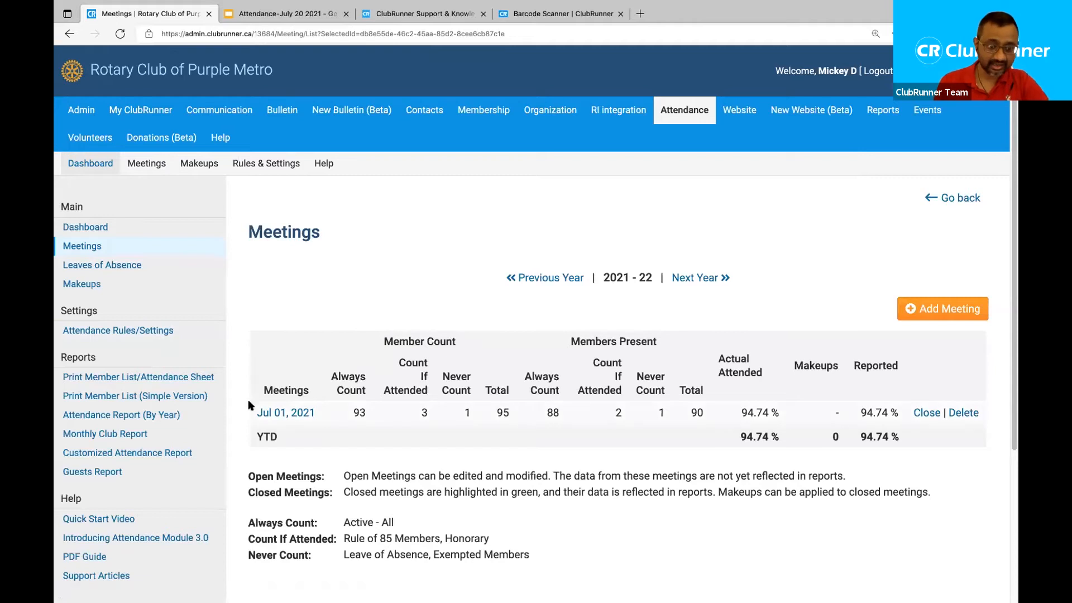
{"action": "left_click_drag", "start_coordinate": [253, 414], "coordinate": [316, 417]}
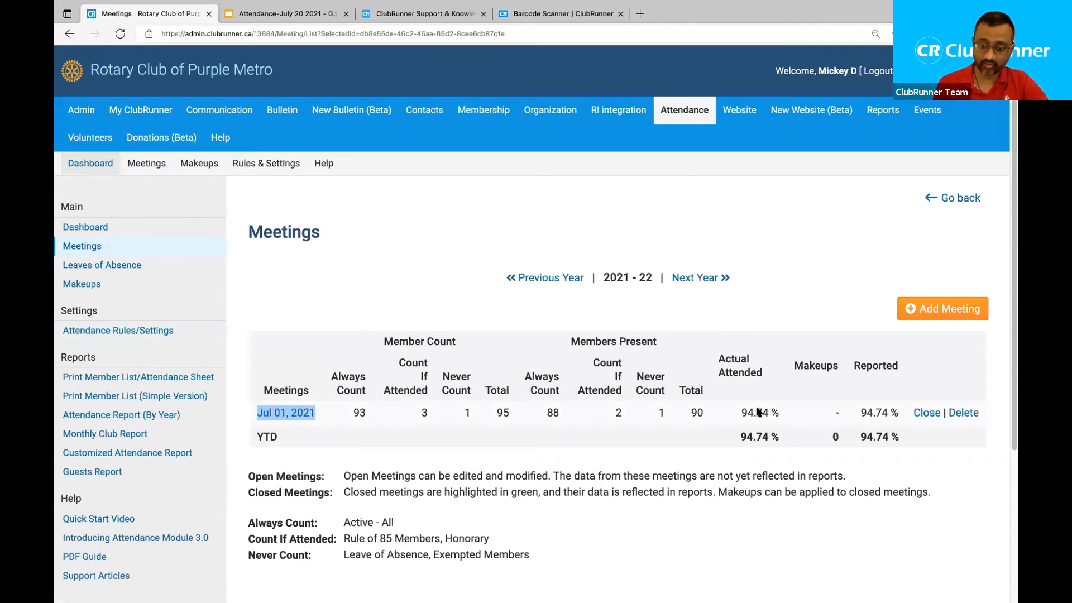
{"action": "left_click", "coordinate": [458, 286]}
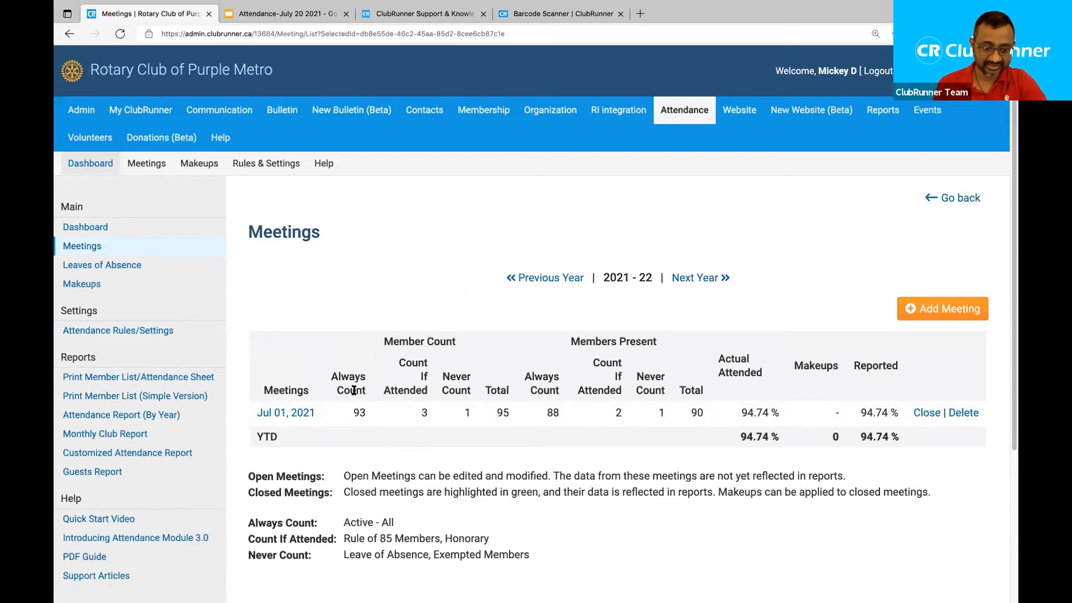
{"action": "left_click_drag", "start_coordinate": [365, 392], "coordinate": [325, 377]}
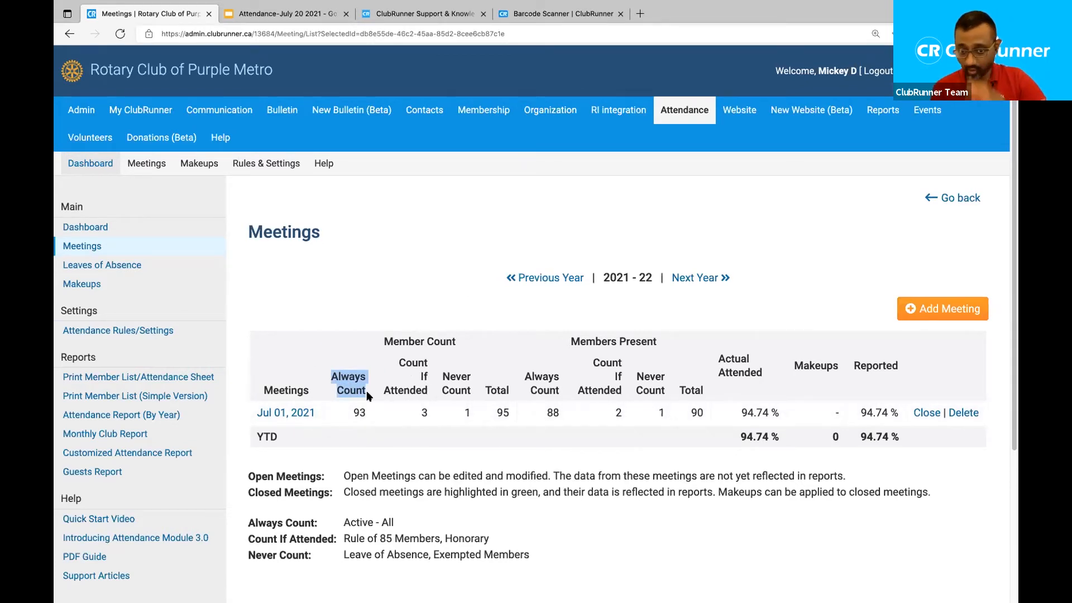
{"action": "left_click_drag", "start_coordinate": [367, 413], "coordinate": [352, 413]}
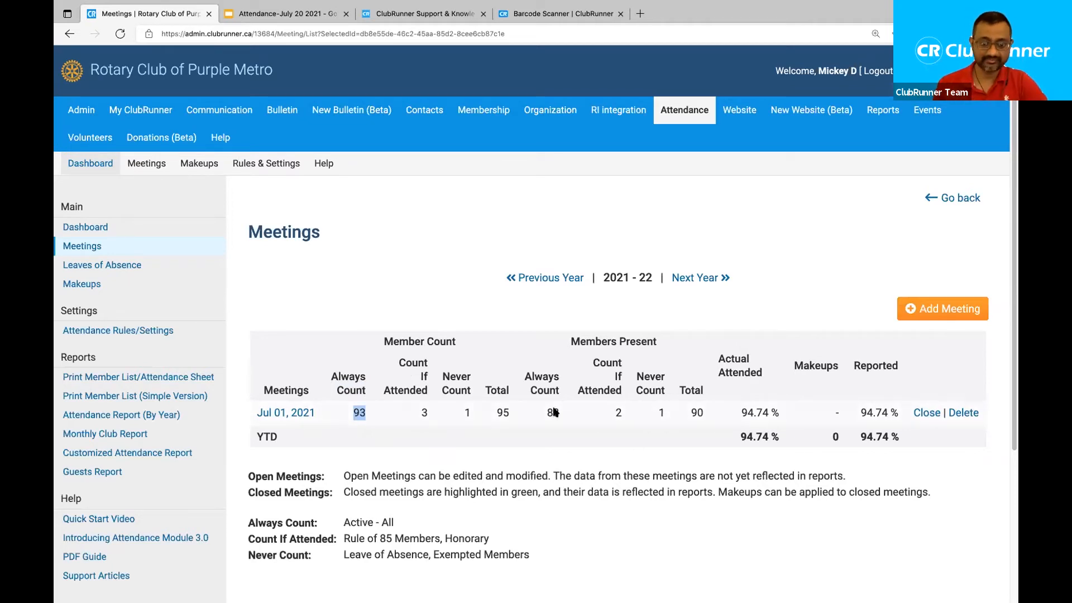
{"action": "left_click_drag", "start_coordinate": [561, 414], "coordinate": [546, 411]}
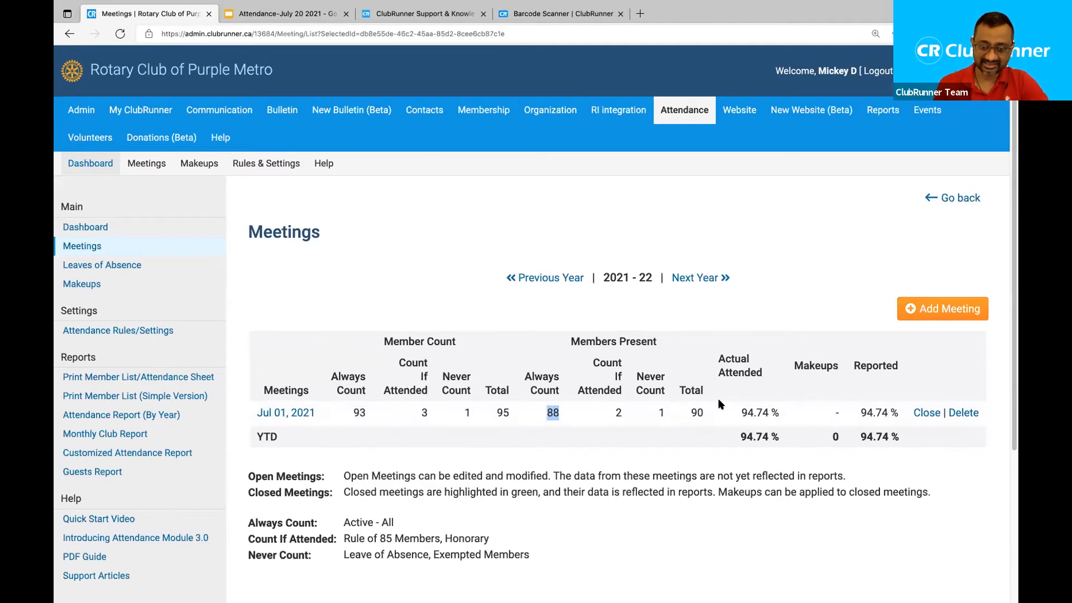
{"action": "left_click_drag", "start_coordinate": [689, 414], "coordinate": [703, 412]}
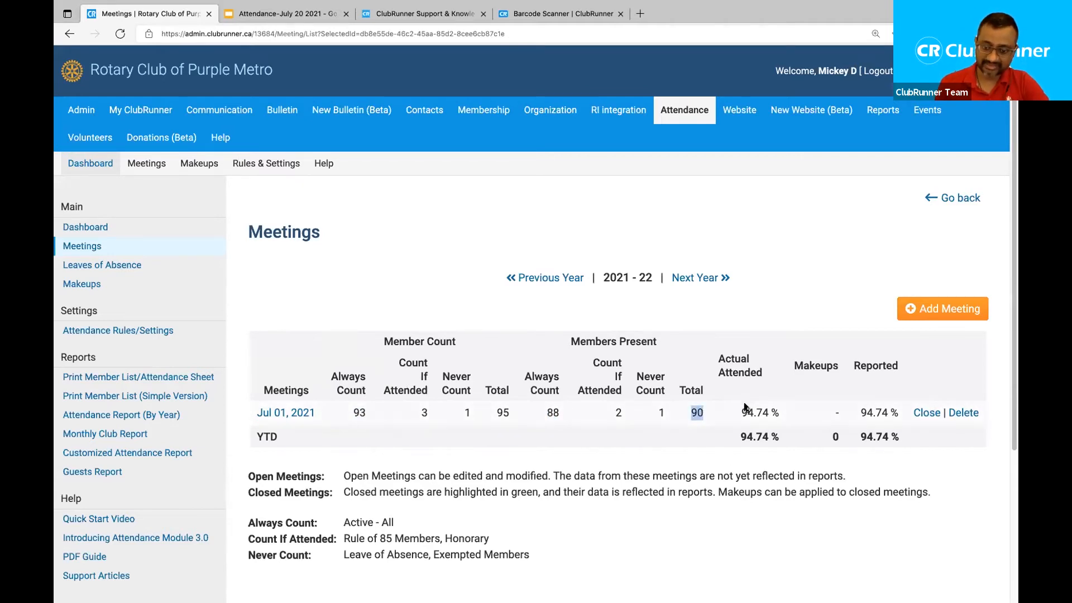
{"action": "left_click_drag", "start_coordinate": [743, 413], "coordinate": [767, 412]}
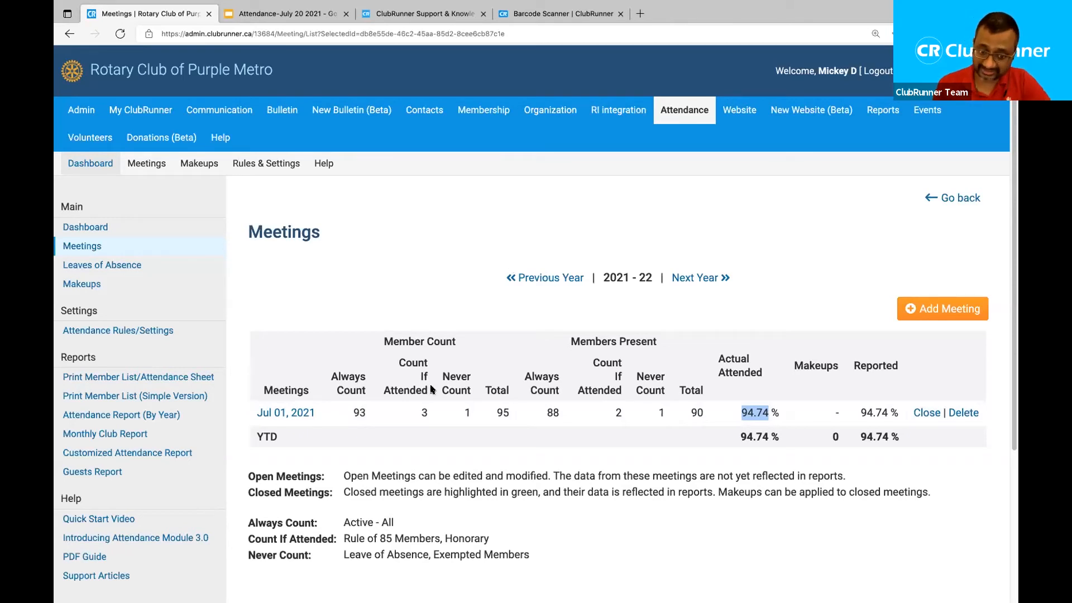
{"action": "left_click_drag", "start_coordinate": [430, 389], "coordinate": [428, 367]}
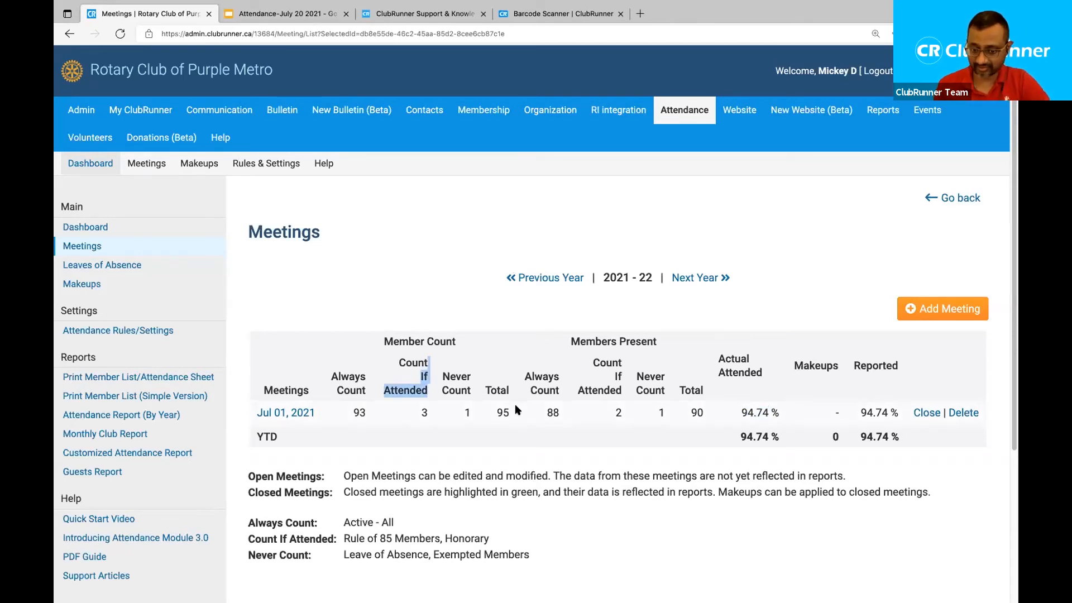
{"action": "left_click", "coordinate": [442, 453]}
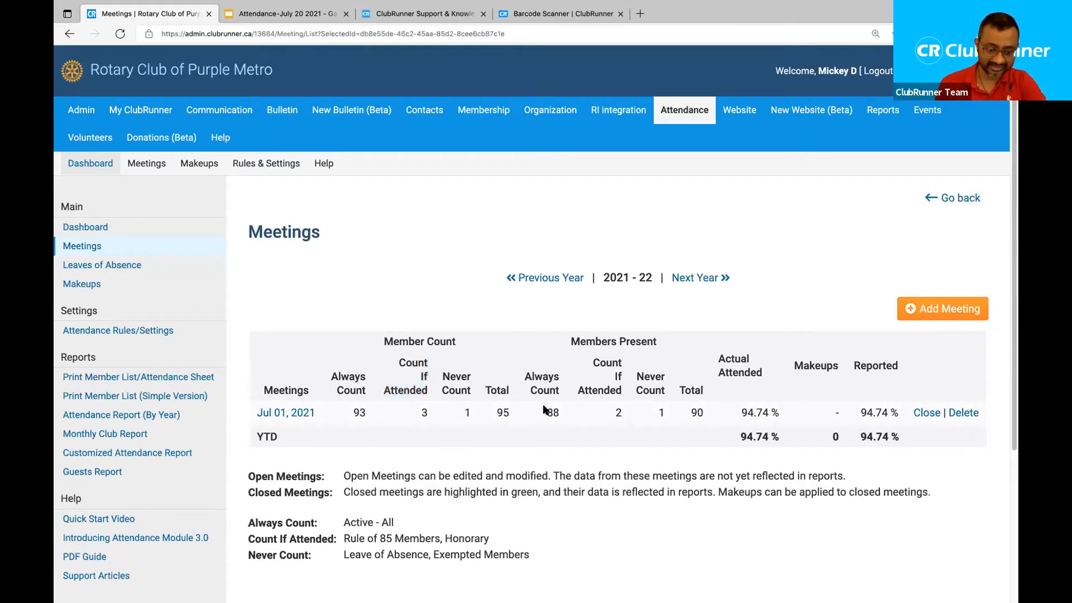
{"action": "scroll", "coordinate": [543, 410], "scroll_direction": "down", "scroll_amount": 2}
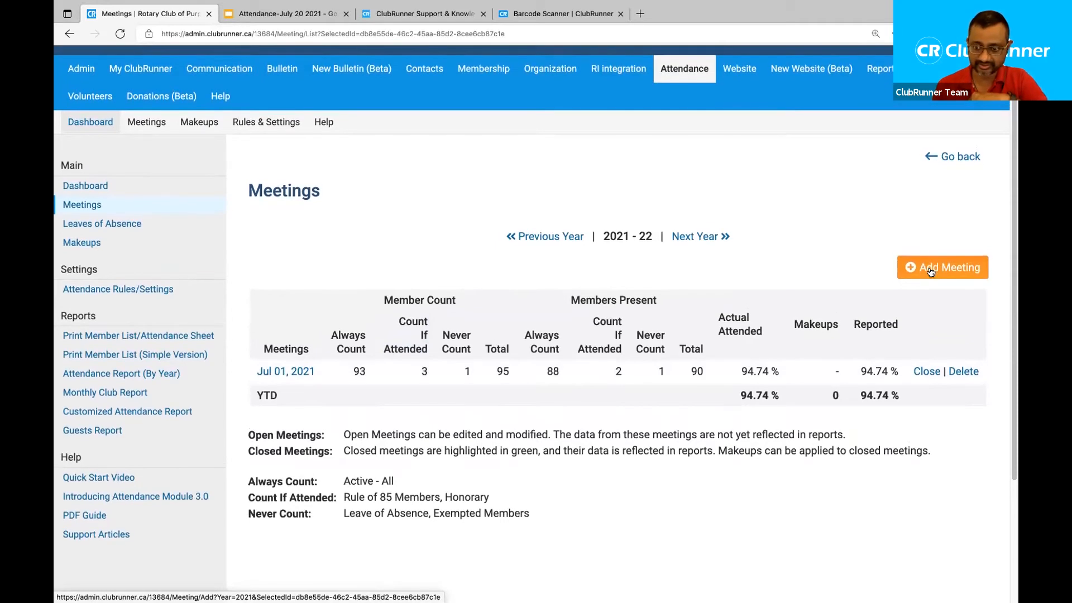
Create a meeting dated Jul 08, 2021 with a blank description in the 2021-22 year.
{"action": "left_click", "coordinate": [940, 264]}
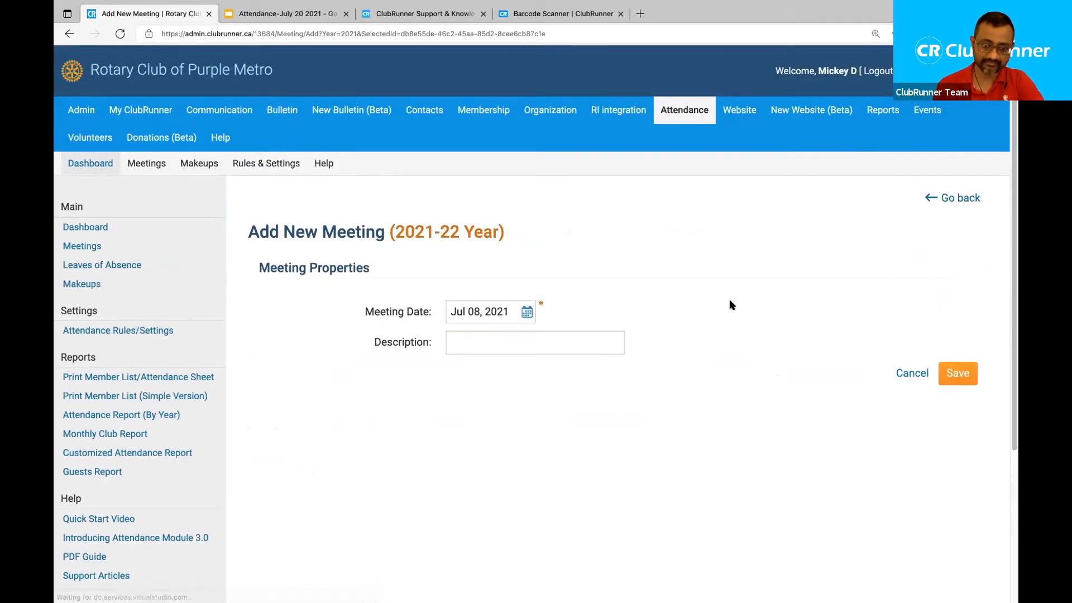
{"action": "left_click", "coordinate": [526, 312]}
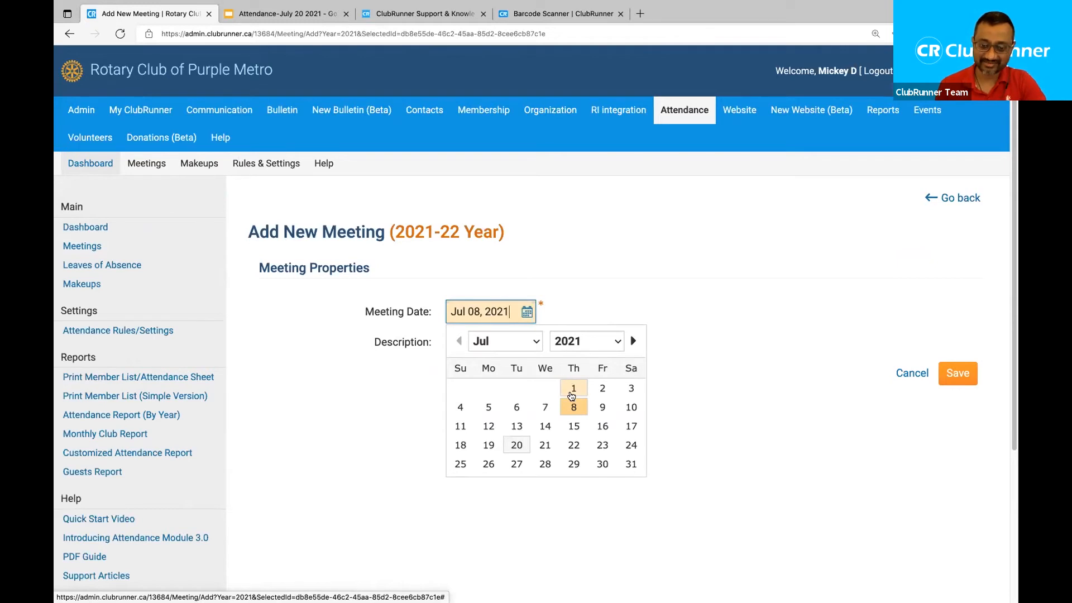
{"action": "left_click", "coordinate": [573, 408]}
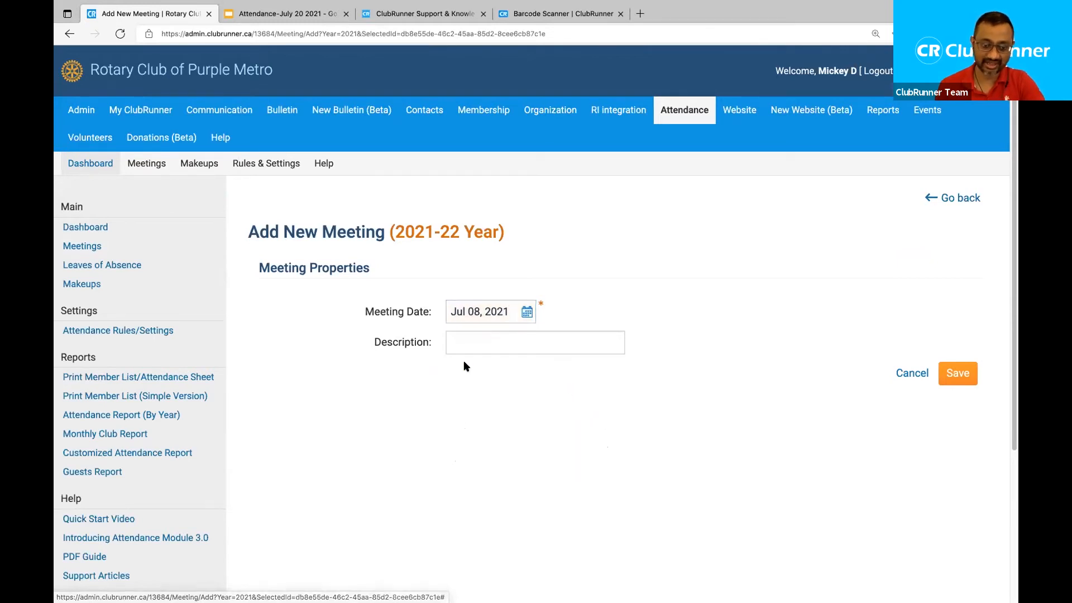
{"action": "left_click", "coordinate": [469, 344]}
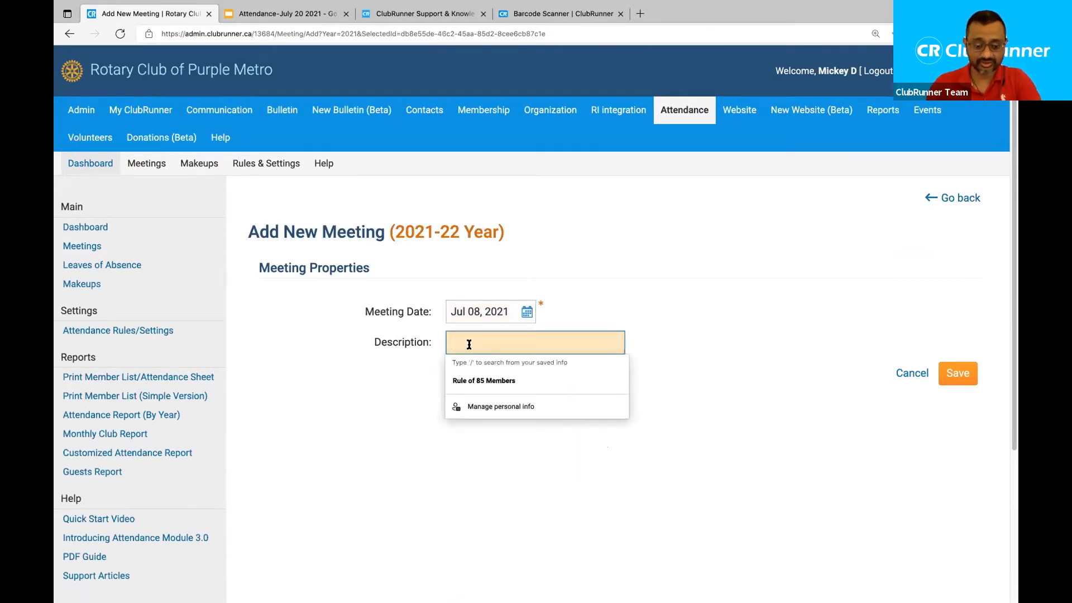
{"action": "type", "text": "Special meeting?"}
{"action": "key", "text": "ctrl+a"}
{"action": "key", "text": "BackSpace"}
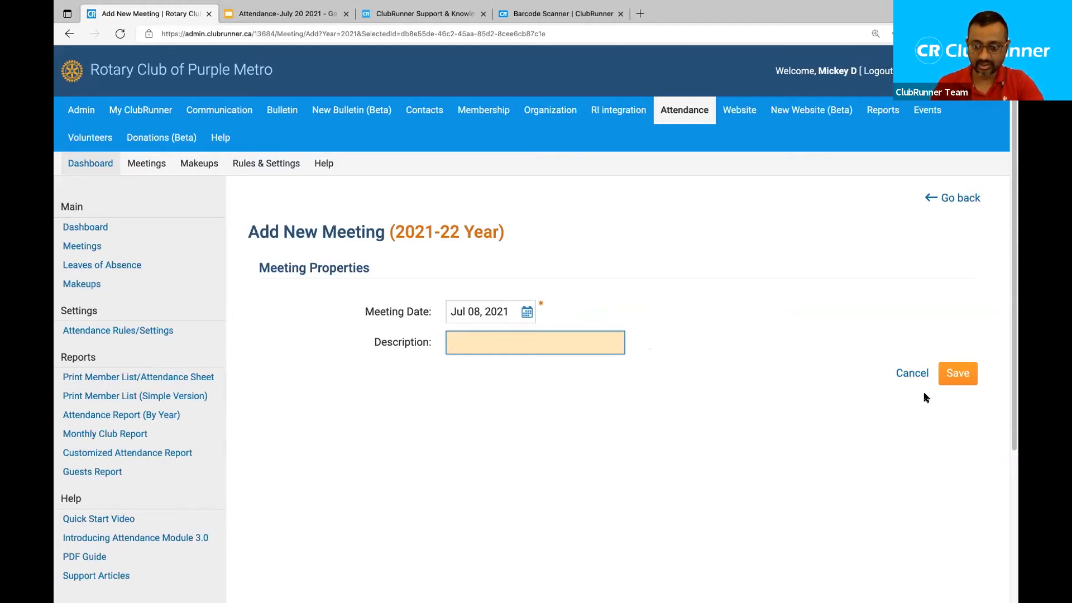
{"action": "left_click", "coordinate": [958, 374]}
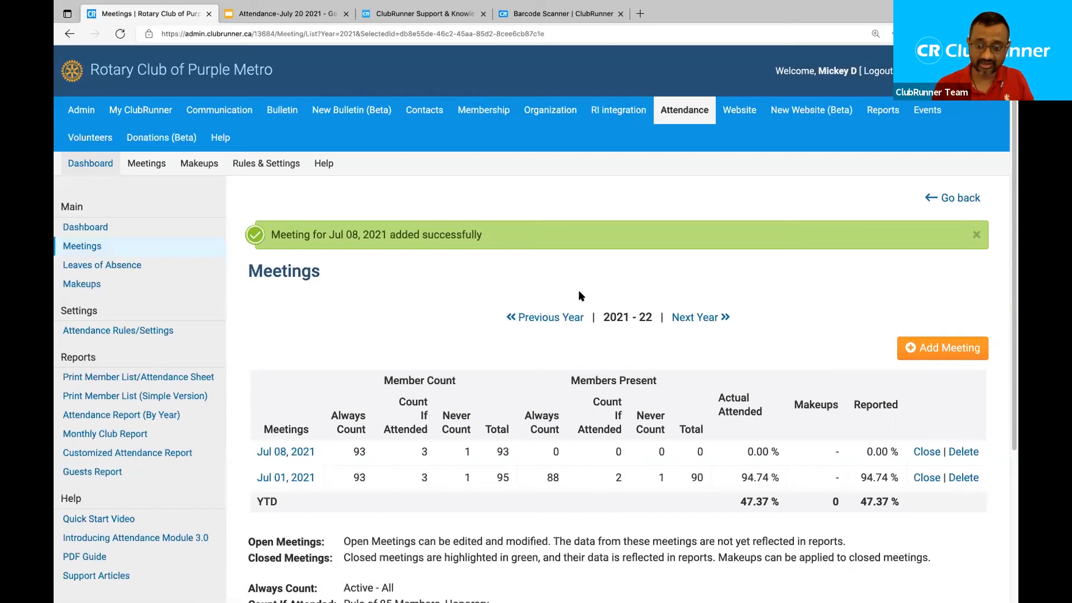
{"action": "left_click_drag", "start_coordinate": [249, 452], "coordinate": [324, 450]}
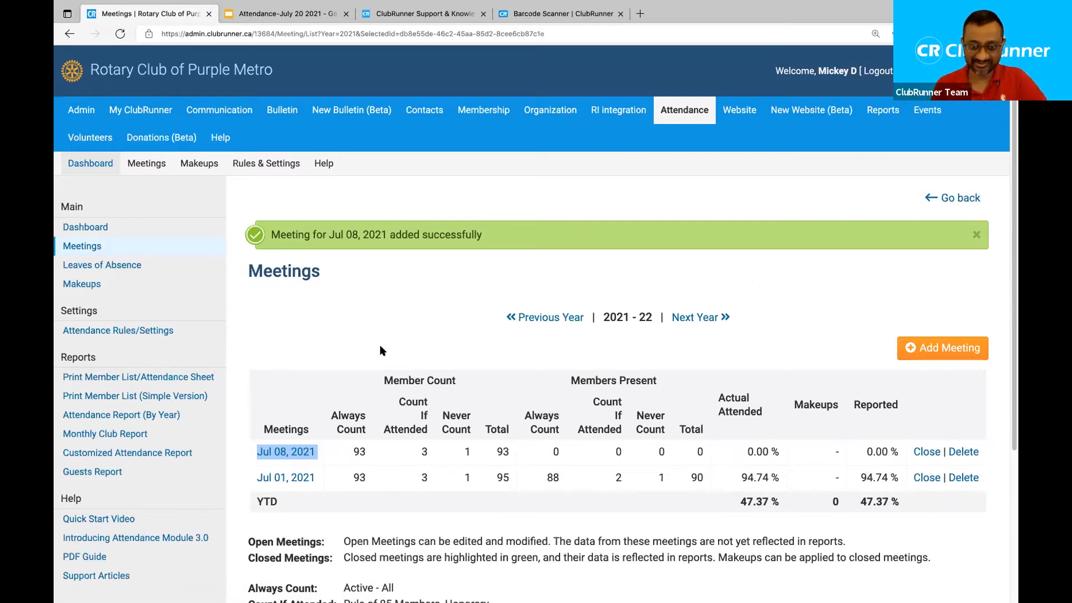
{"action": "left_click", "coordinate": [342, 338]}
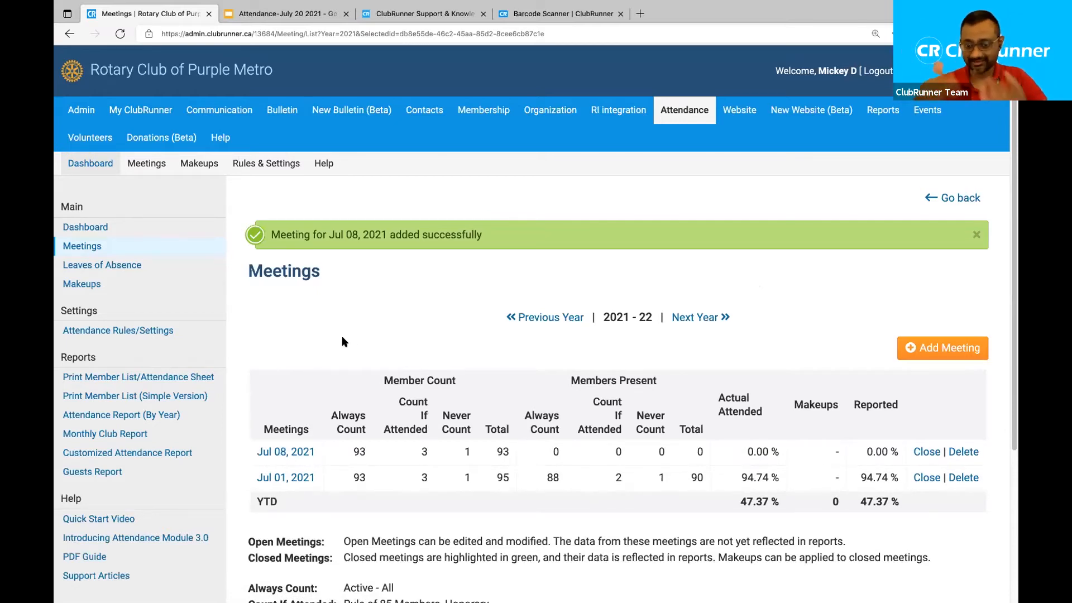
{"action": "left_click_drag", "start_coordinate": [783, 452], "coordinate": [744, 454]}
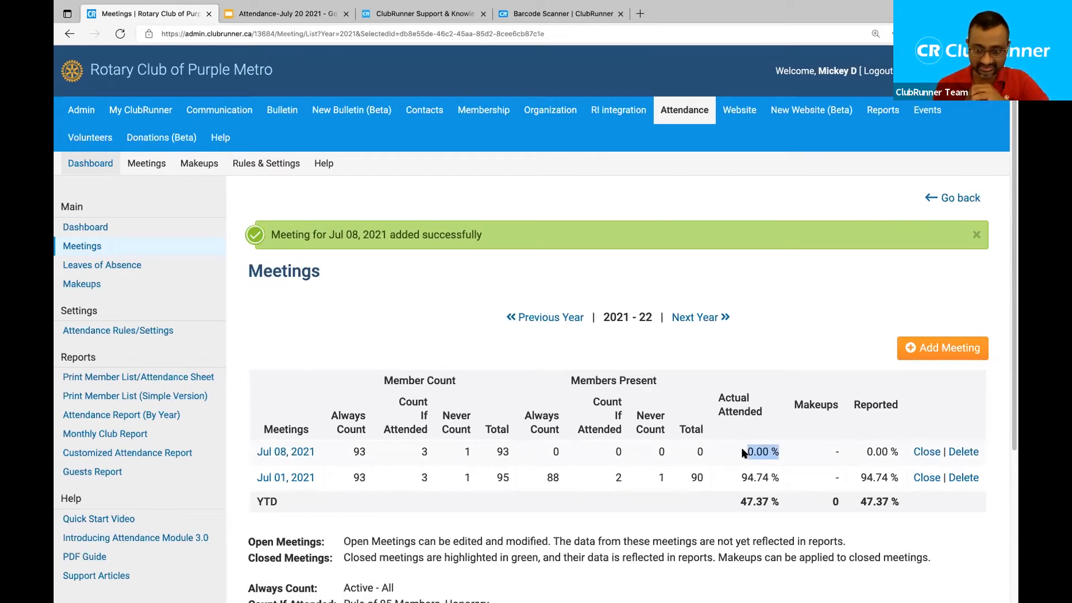
{"action": "left_click", "coordinate": [347, 345]}
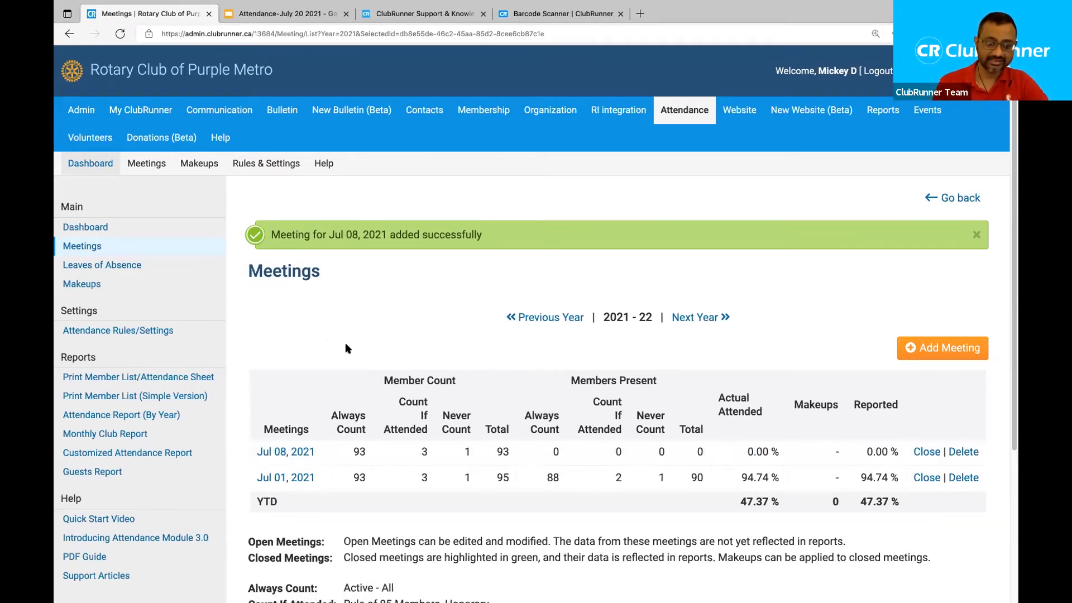
{"action": "left_click", "coordinate": [297, 454]}
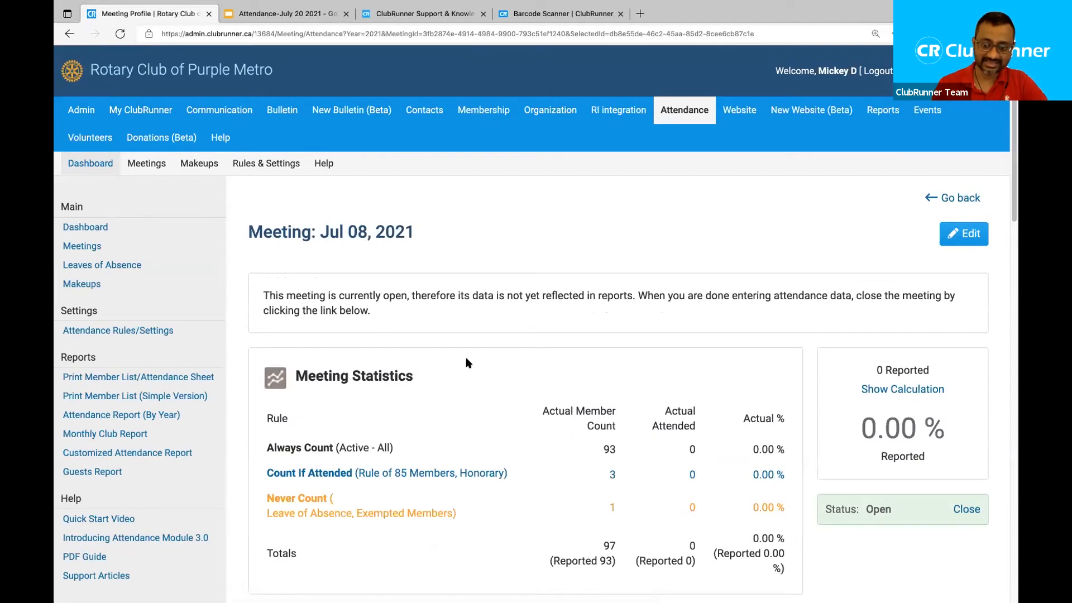
{"action": "scroll", "coordinate": [465, 358], "scroll_direction": "down", "scroll_amount": 1}
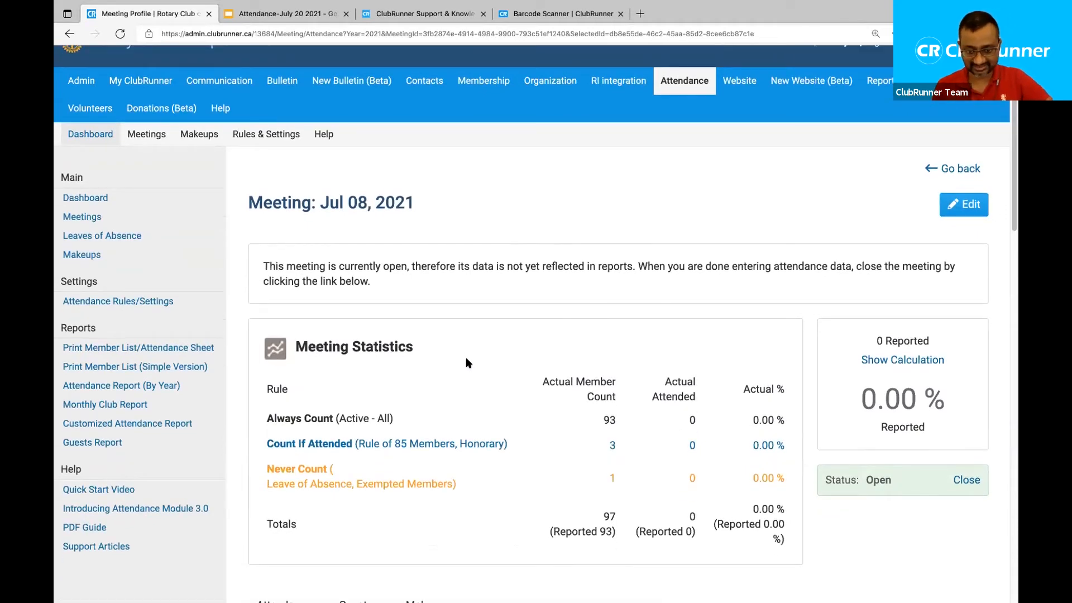
{"action": "triple_click", "coordinate": [562, 383]}
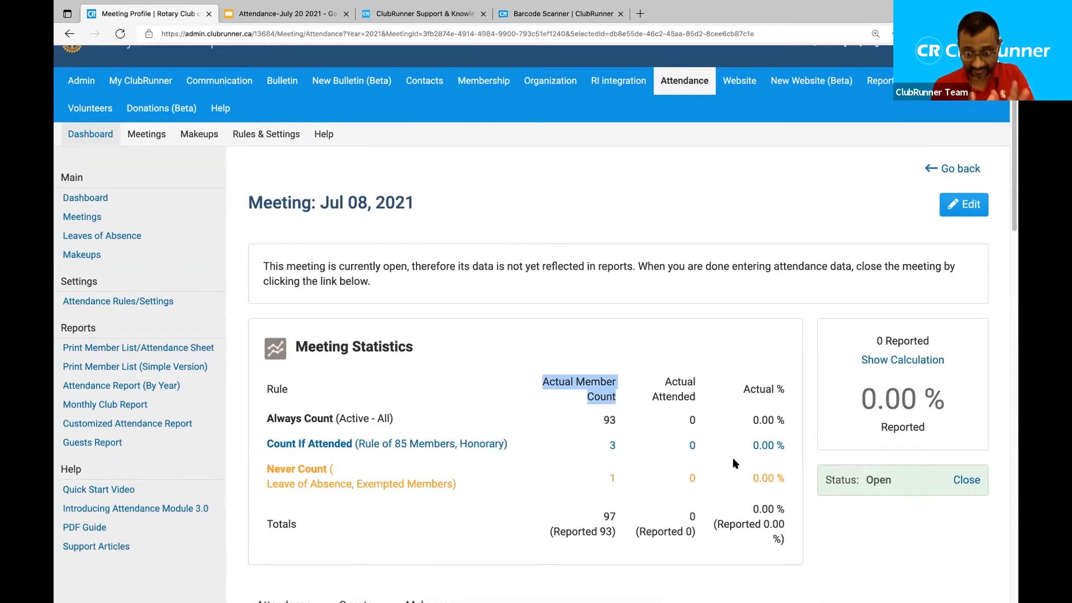
{"action": "left_click", "coordinate": [907, 361]}
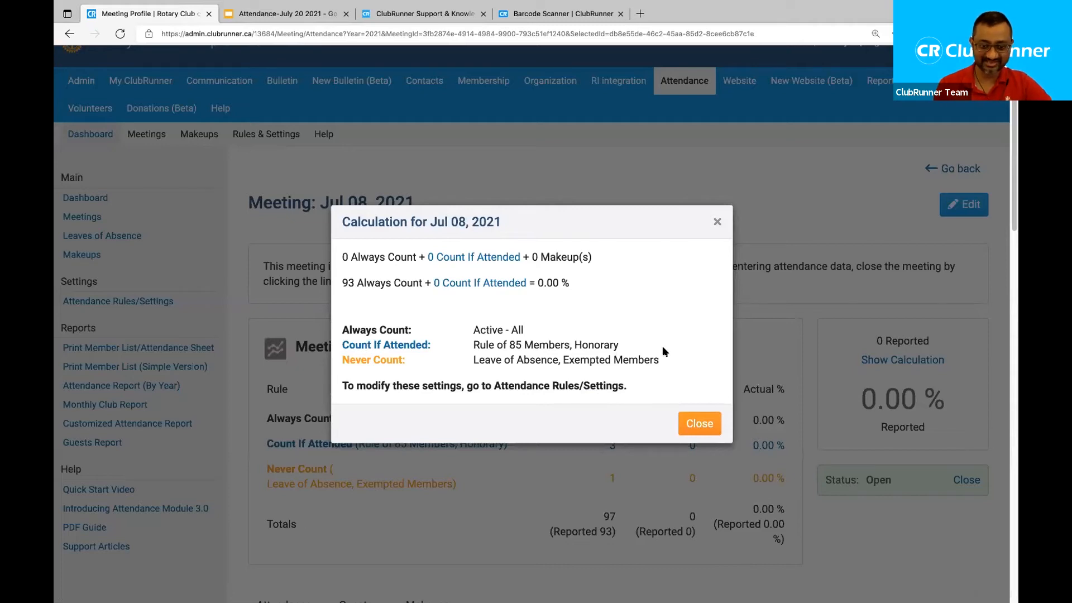
{"action": "left_click", "coordinate": [698, 427]}
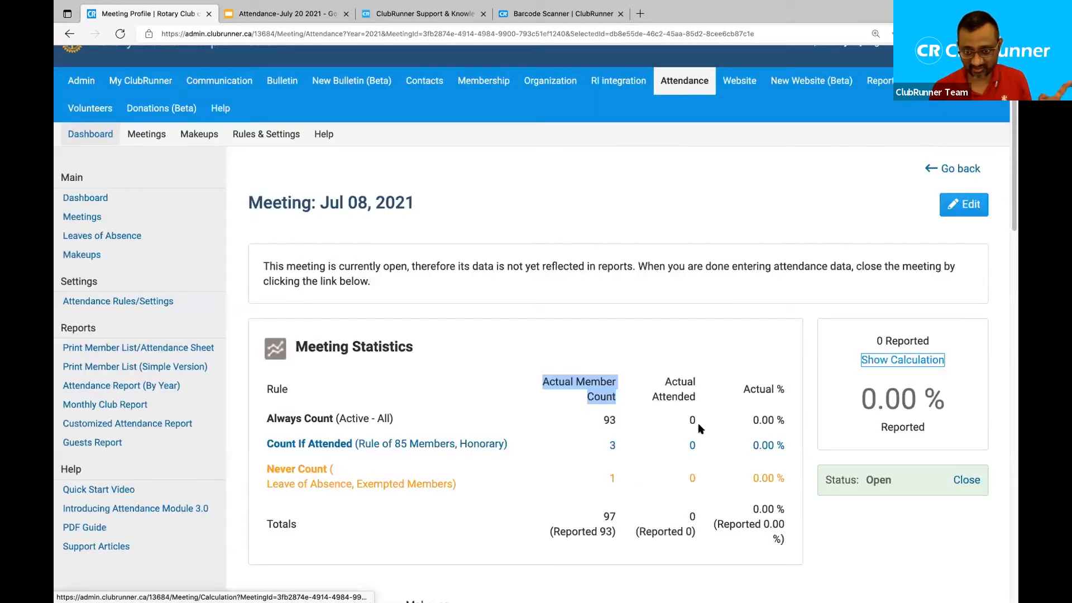
{"action": "left_click", "coordinate": [650, 376]}
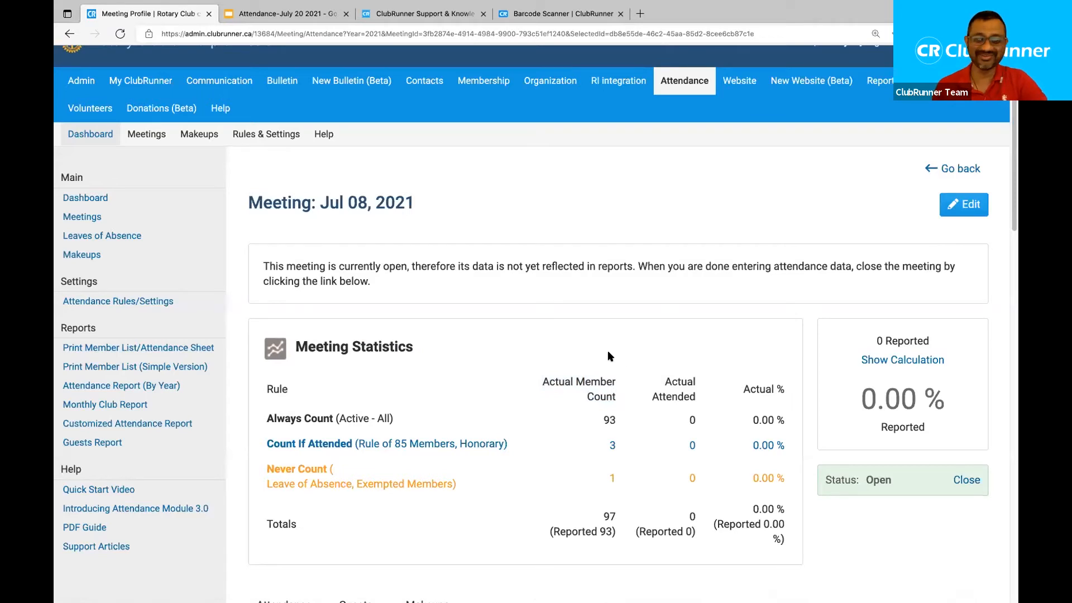
{"action": "scroll", "coordinate": [608, 357], "scroll_direction": "down", "scroll_amount": 3}
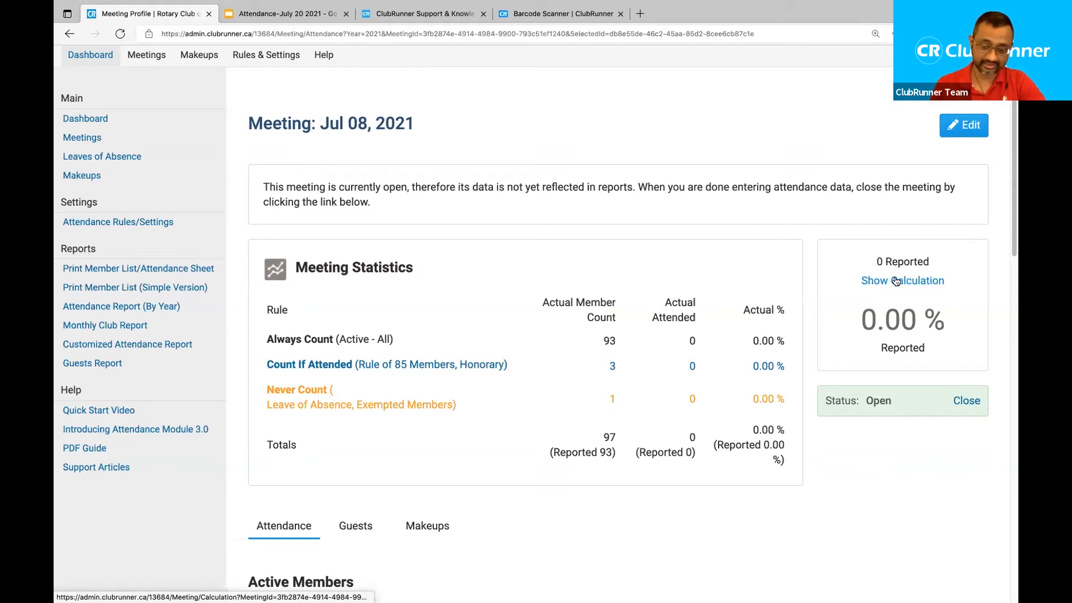
{"action": "scroll", "coordinate": [661, 260], "scroll_direction": "down", "scroll_amount": 3}
{"action": "scroll", "coordinate": [660, 253], "scroll_direction": "down", "scroll_amount": 5}
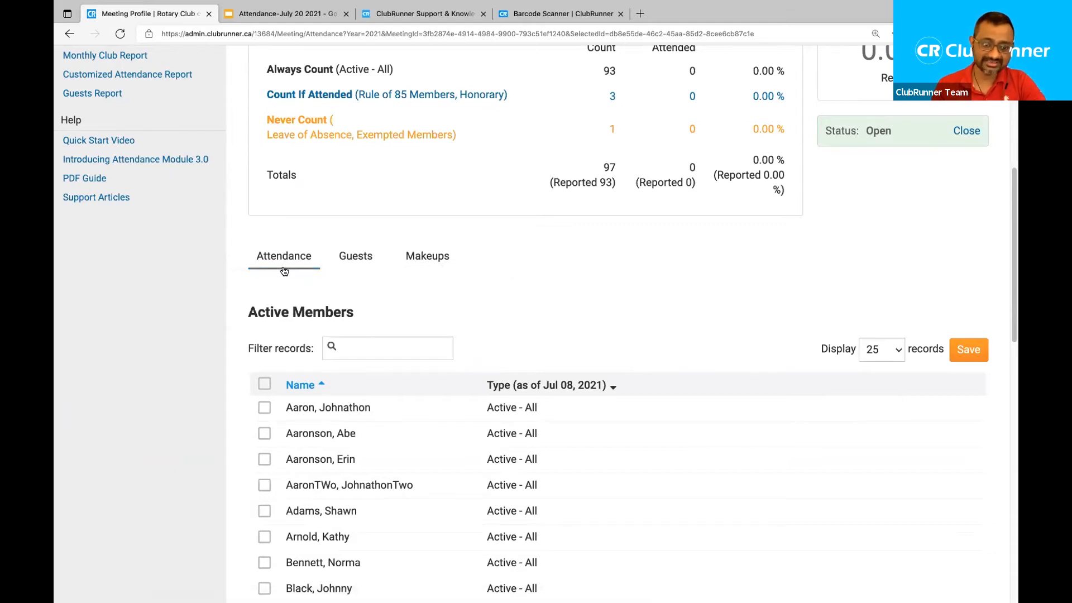
{"action": "scroll", "coordinate": [454, 357], "scroll_direction": "down", "scroll_amount": 5}
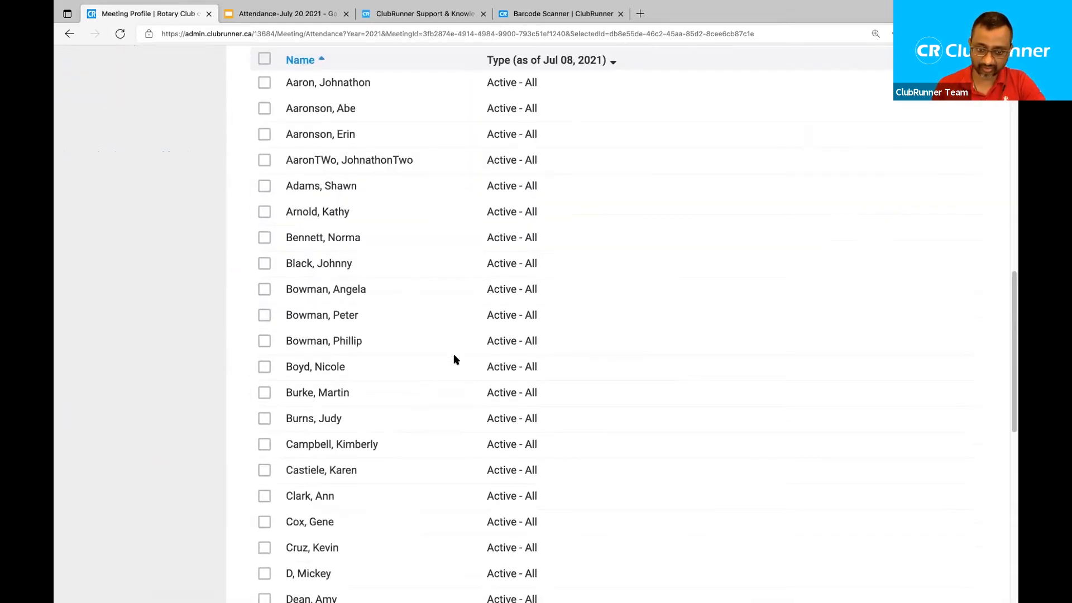
{"action": "scroll", "coordinate": [455, 356], "scroll_direction": "up", "scroll_amount": 5}
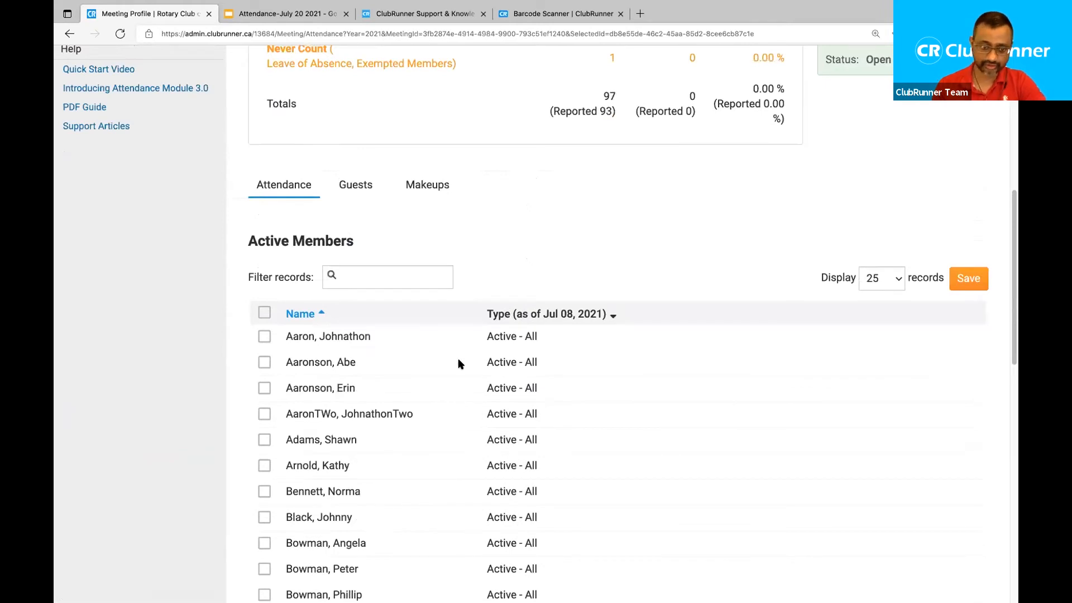
{"action": "left_click", "coordinate": [362, 187]}
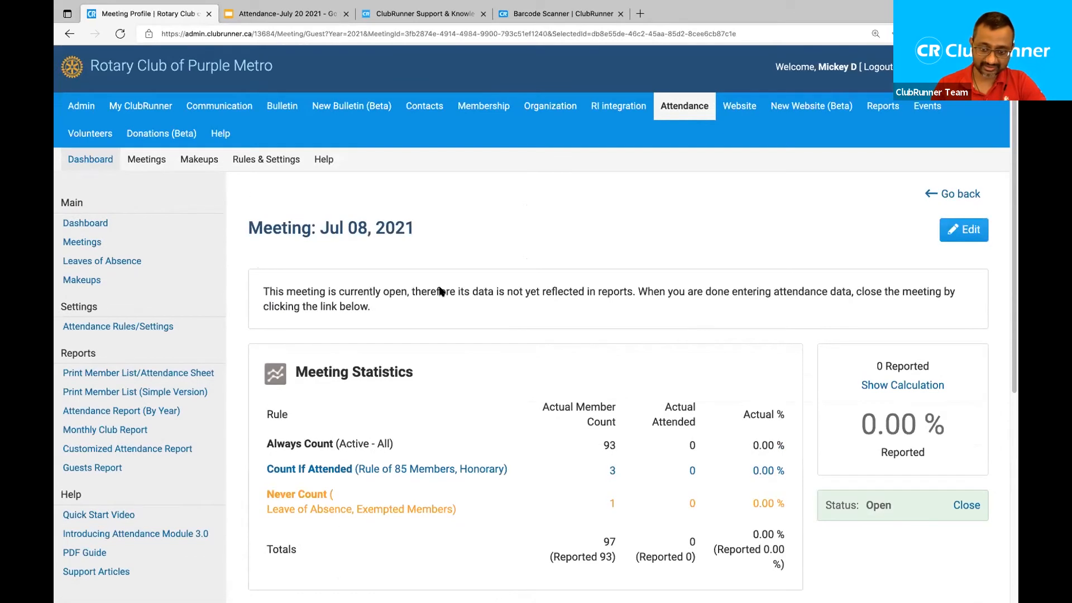
{"action": "scroll", "coordinate": [439, 290], "scroll_direction": "down", "scroll_amount": 3}
{"action": "scroll", "coordinate": [471, 324], "scroll_direction": "down", "scroll_amount": 3}
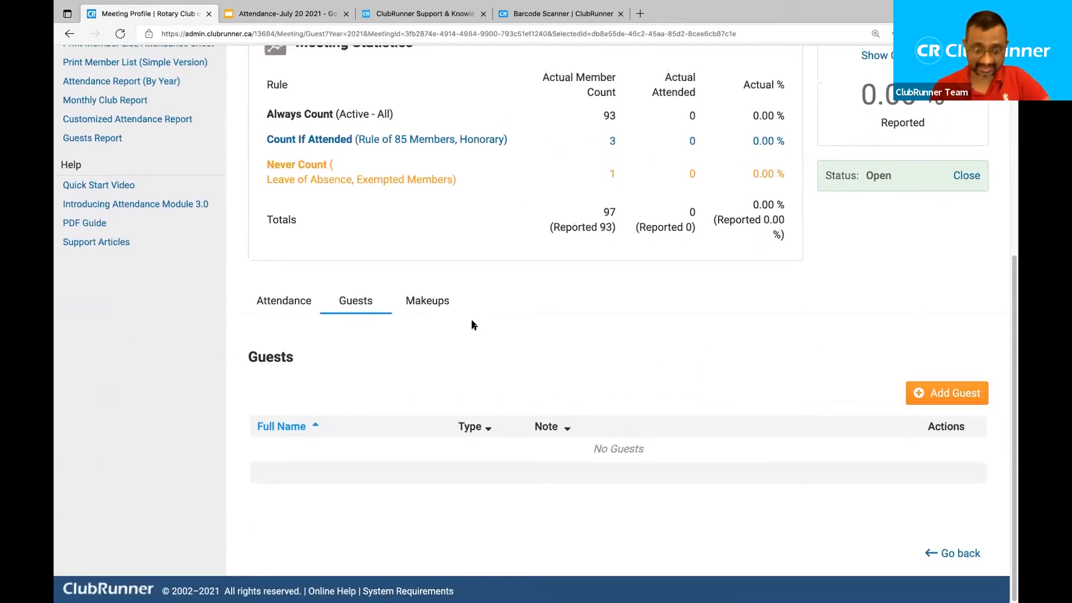
{"action": "left_click", "coordinate": [433, 305]}
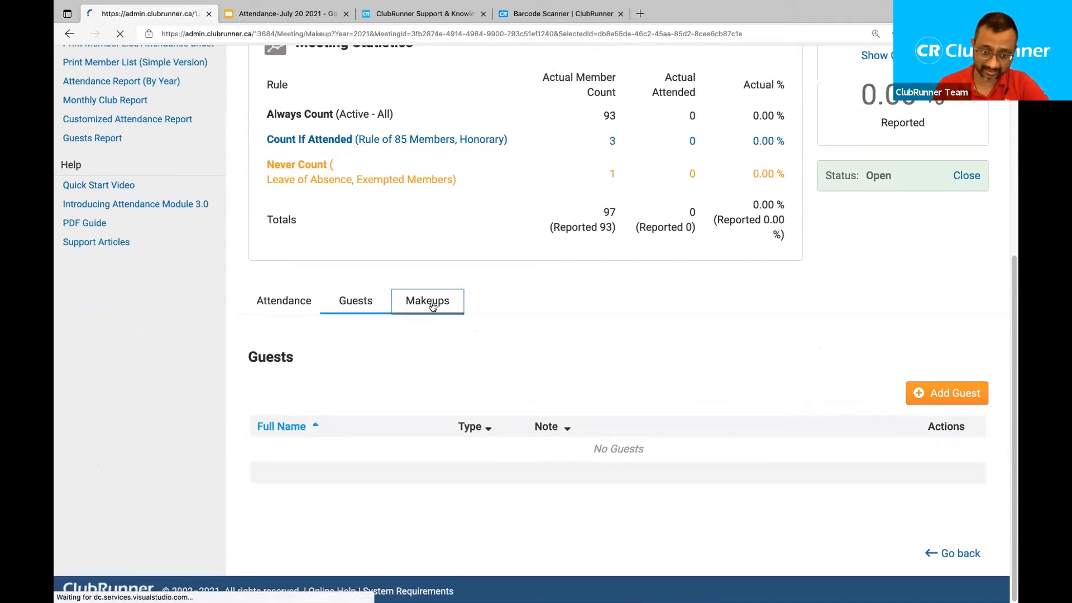
{"action": "scroll", "coordinate": [349, 368], "scroll_direction": "down", "scroll_amount": 4}
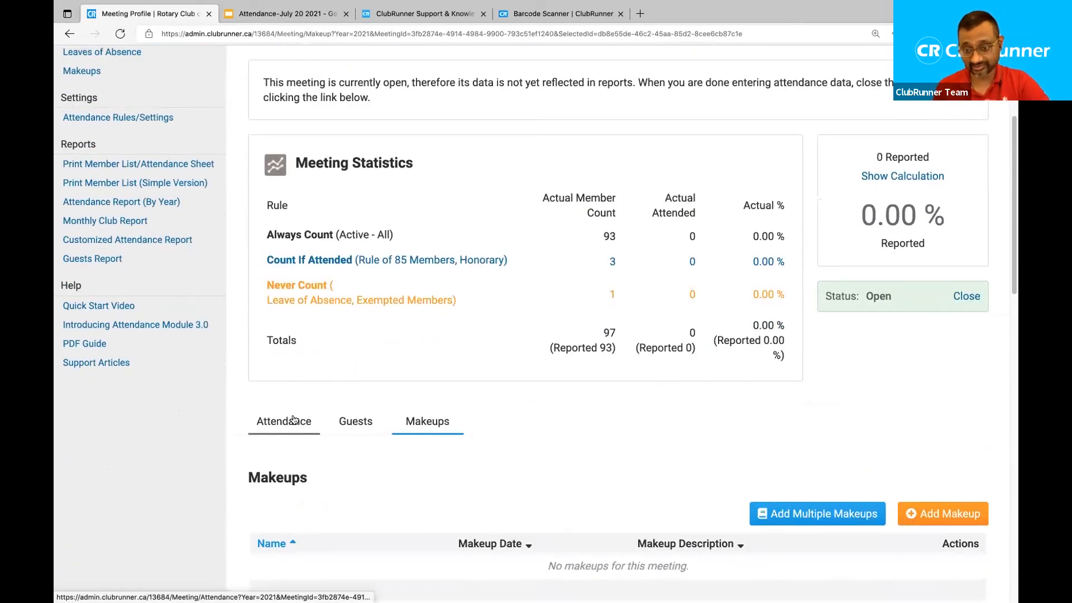
{"action": "left_click", "coordinate": [295, 420]}
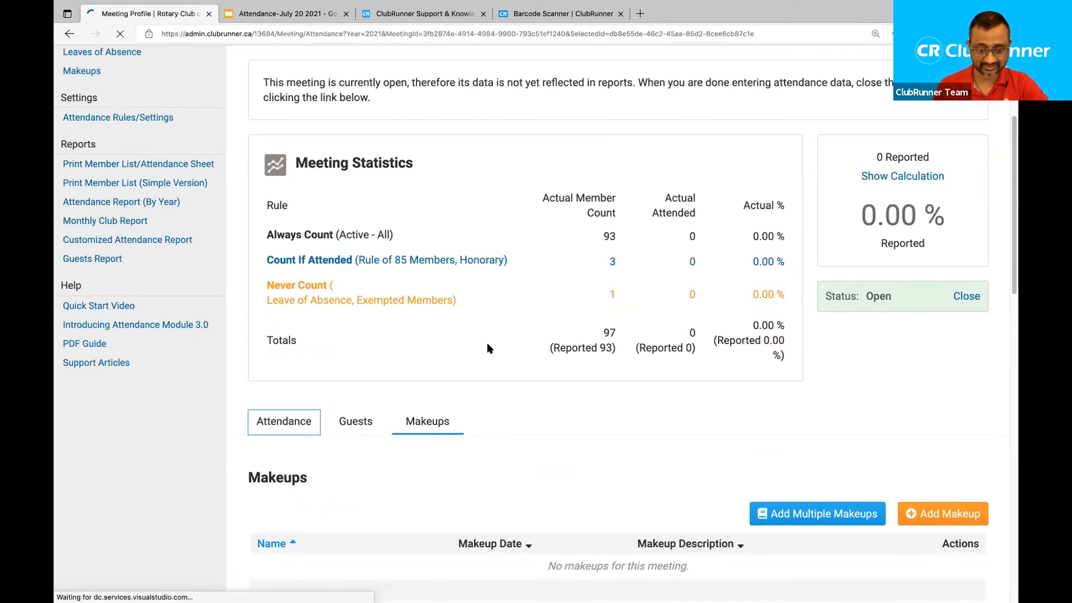
{"action": "scroll", "coordinate": [487, 343], "scroll_direction": "down", "scroll_amount": 6}
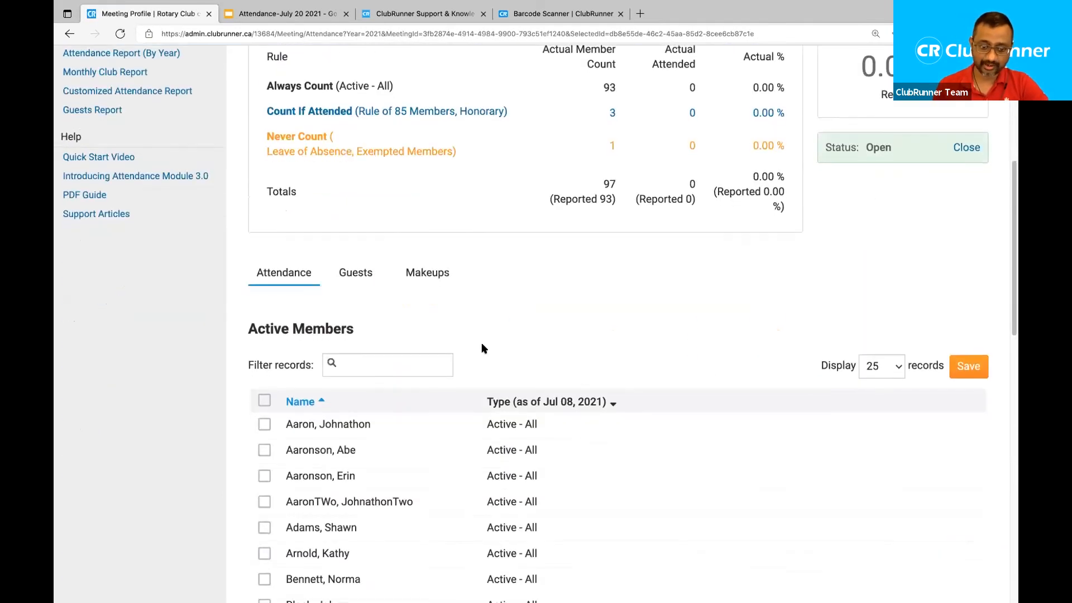
{"action": "scroll", "coordinate": [177, 390], "scroll_direction": "down", "scroll_amount": 3}
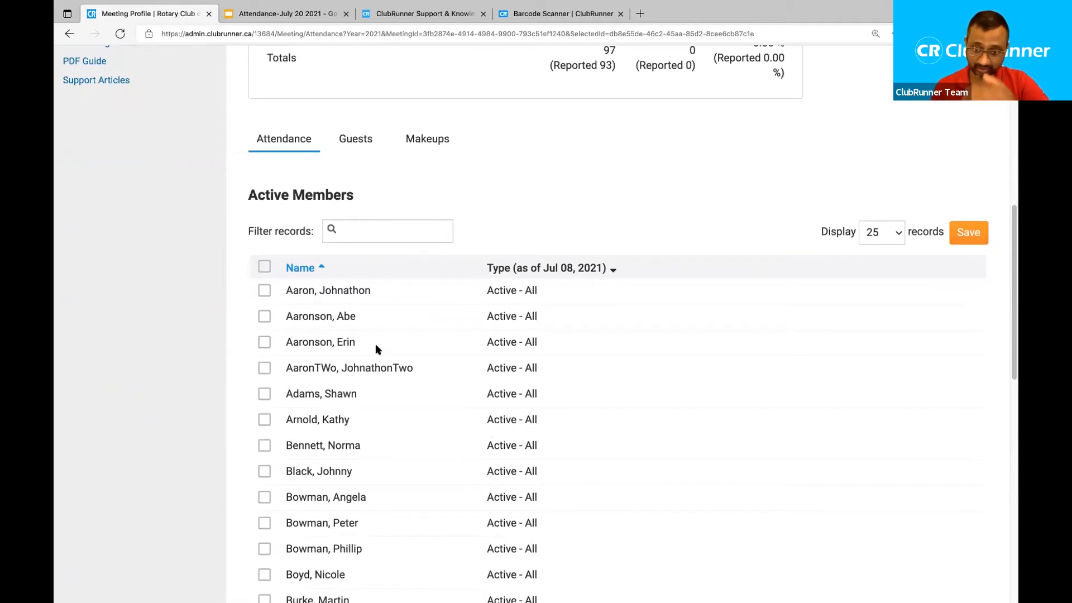
{"action": "scroll", "coordinate": [375, 343], "scroll_direction": "up", "scroll_amount": 2}
{"action": "scroll", "coordinate": [376, 347], "scroll_direction": "down", "scroll_amount": 10}
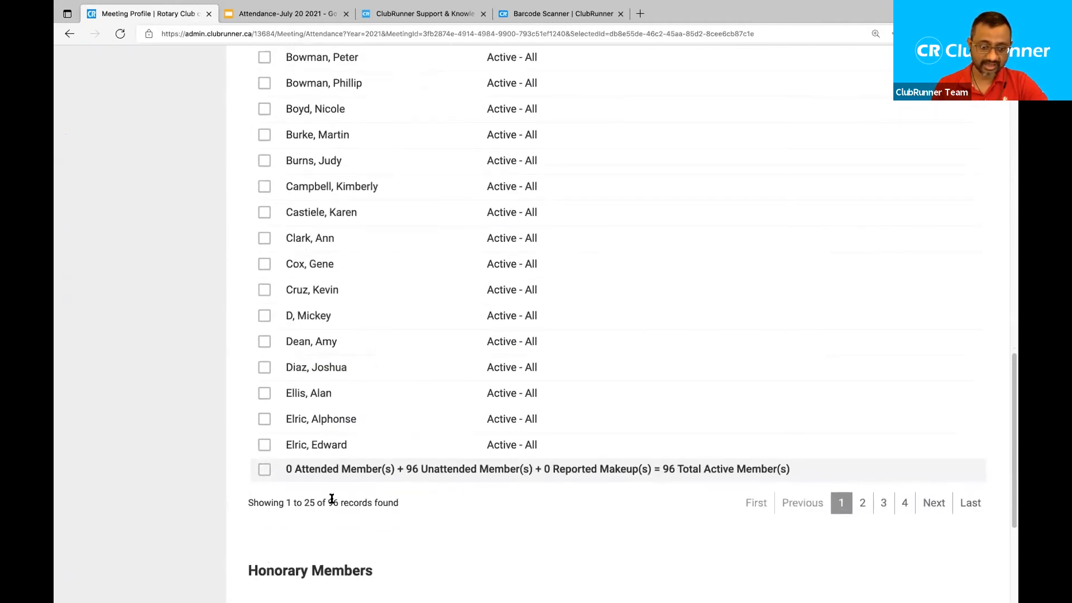
{"action": "left_click_drag", "start_coordinate": [326, 500], "coordinate": [342, 499]}
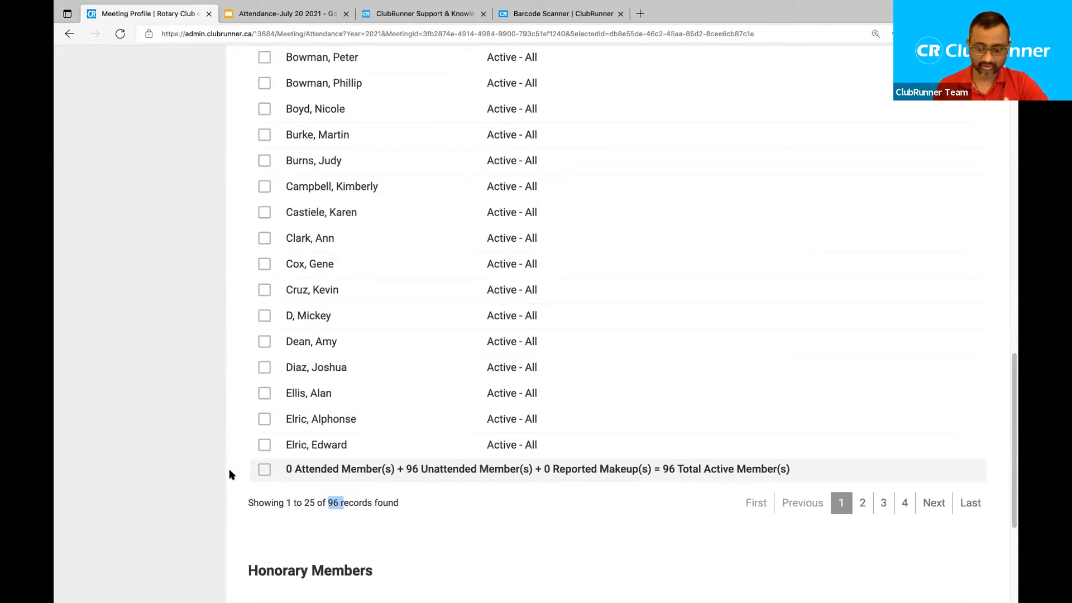
{"action": "scroll", "coordinate": [229, 469], "scroll_direction": "up", "scroll_amount": 3}
{"action": "scroll", "coordinate": [229, 472], "scroll_direction": "up", "scroll_amount": 4}
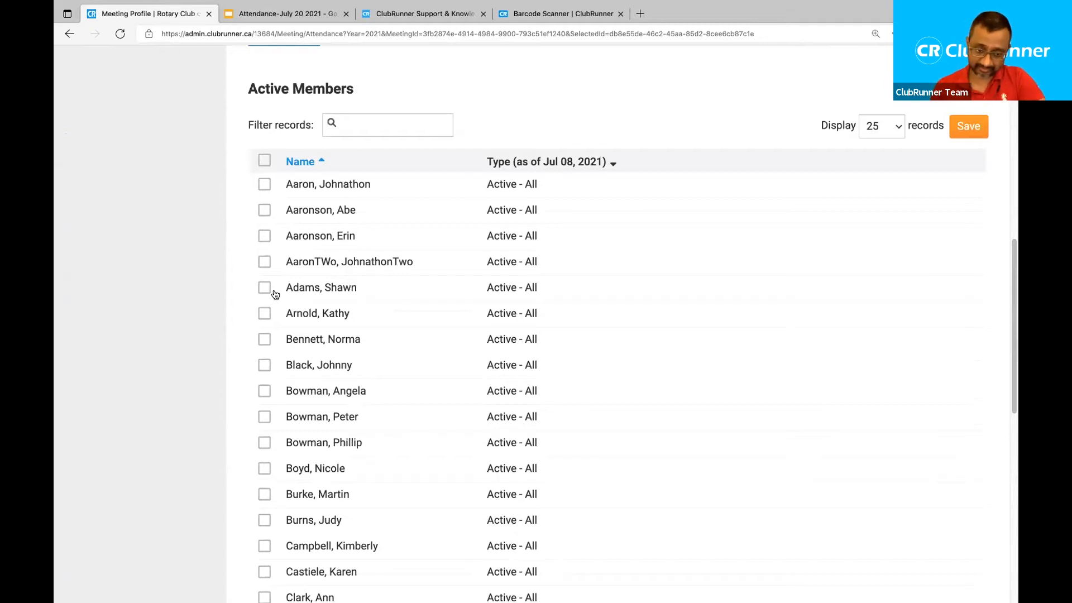
{"action": "scroll", "coordinate": [221, 237], "scroll_direction": "up", "scroll_amount": 1}
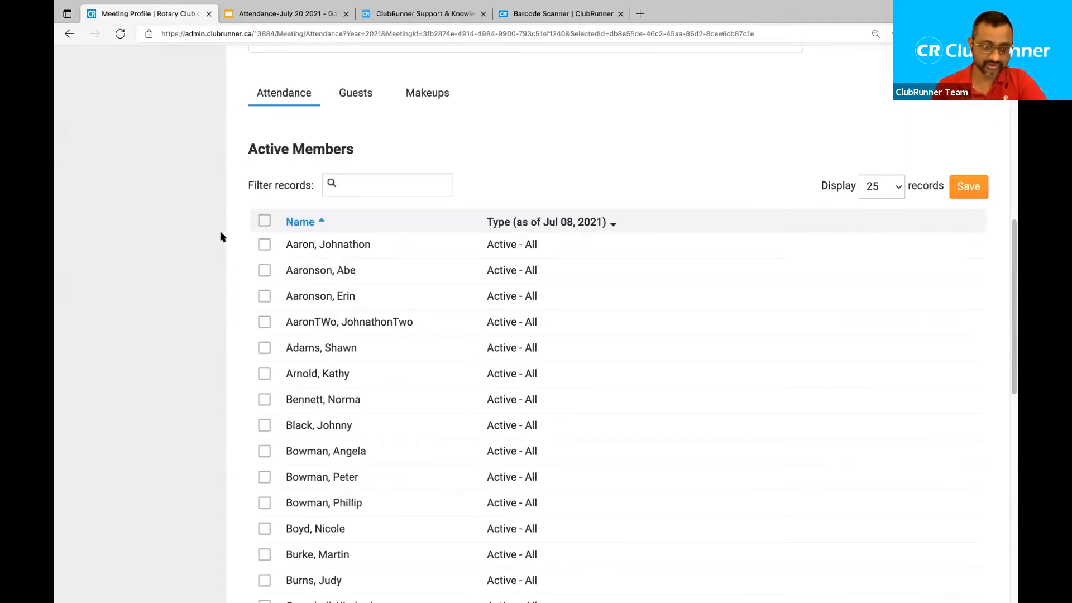
Mark the first six members in the Active Members list as attended.
{"action": "left_click", "coordinate": [264, 243]}
{"action": "left_click", "coordinate": [264, 271]}
{"action": "left_click", "coordinate": [264, 297]}
{"action": "left_click", "coordinate": [264, 322]}
{"action": "left_click", "coordinate": [264, 347]}
{"action": "left_click", "coordinate": [265, 375]}
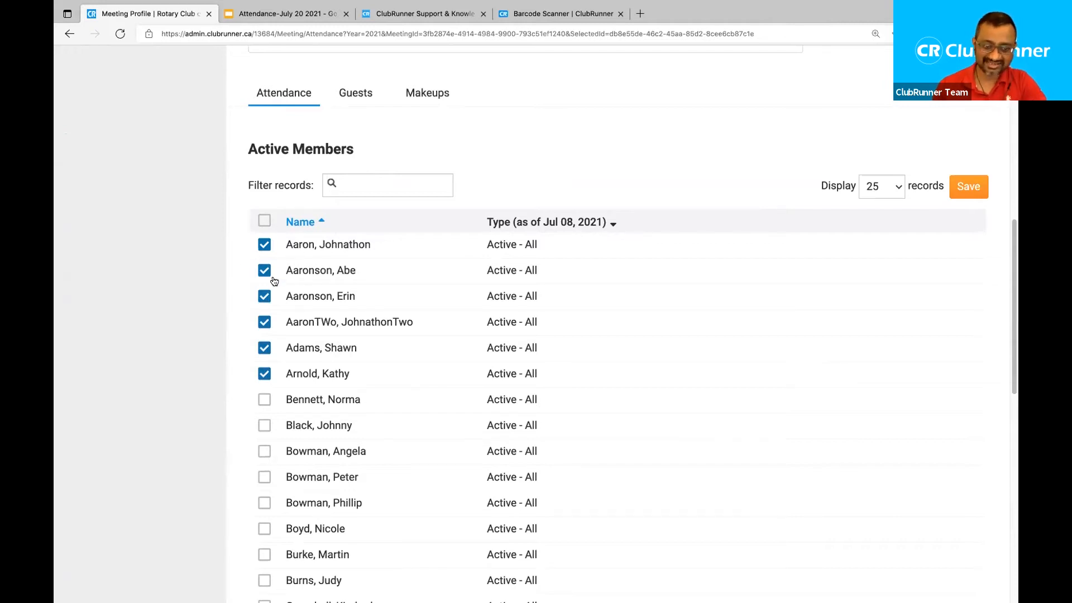
Tick the select-all header checkbox so every member on page 1 is marked attended.
{"action": "scroll", "coordinate": [263, 362], "scroll_direction": "down", "scroll_amount": 5}
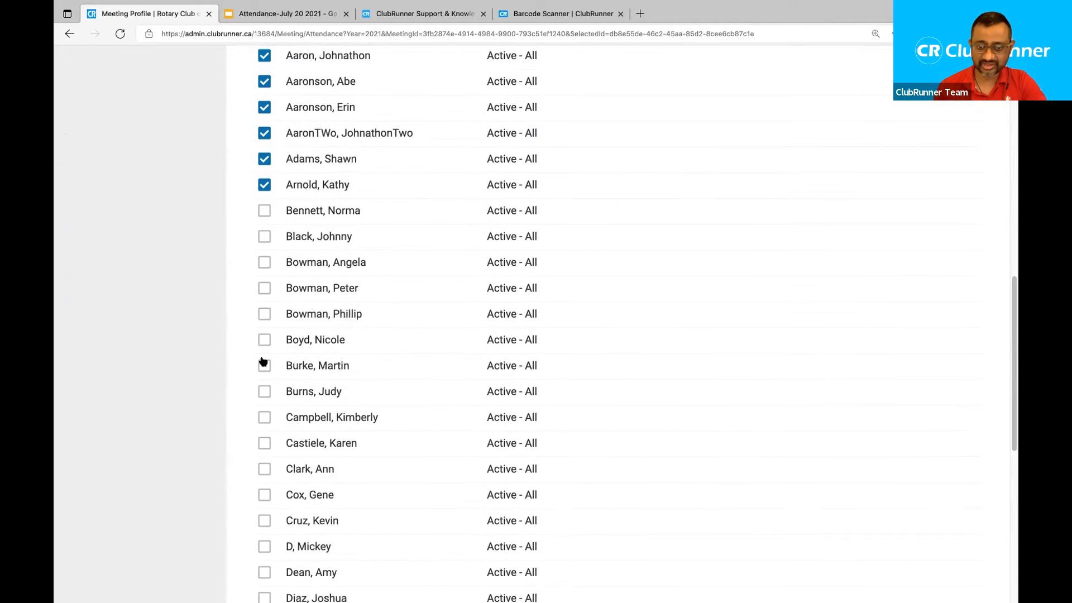
{"action": "scroll", "coordinate": [263, 361], "scroll_direction": "up", "scroll_amount": 6}
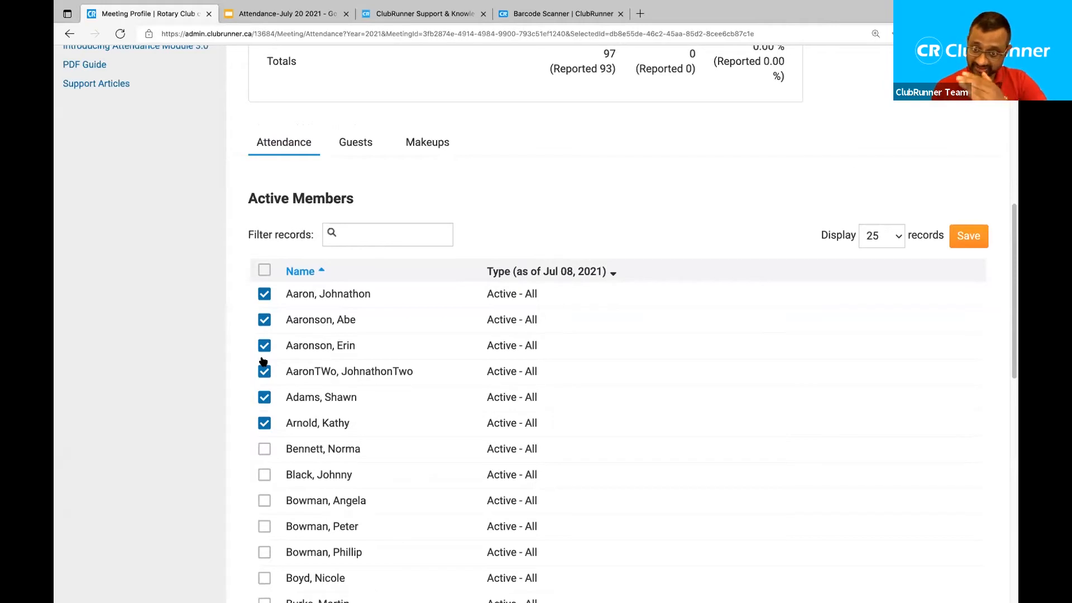
{"action": "scroll", "coordinate": [263, 362], "scroll_direction": "down", "scroll_amount": 1}
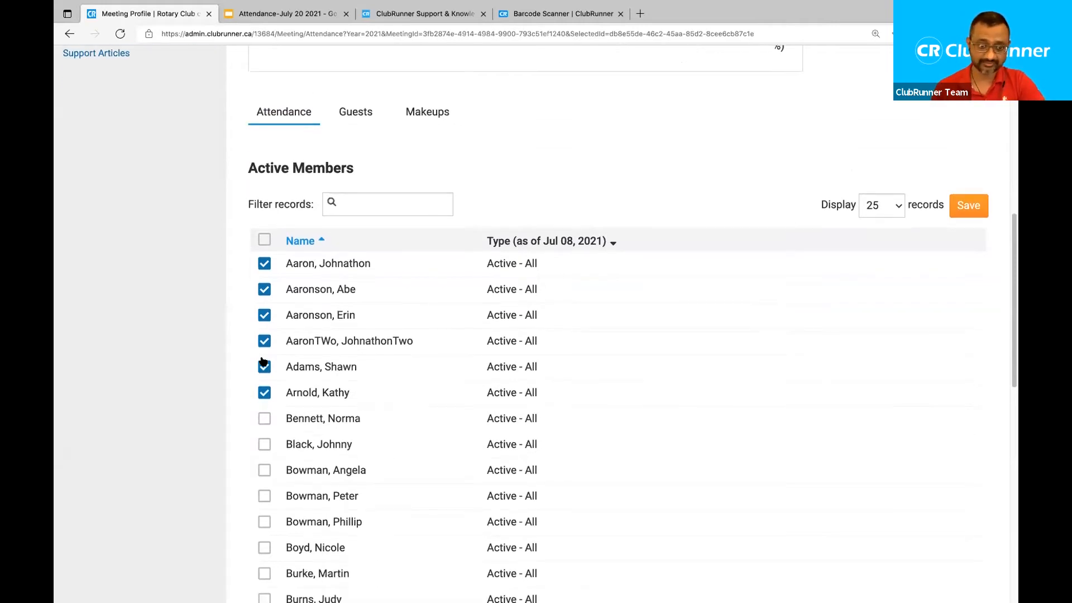
{"action": "left_click", "coordinate": [264, 213]}
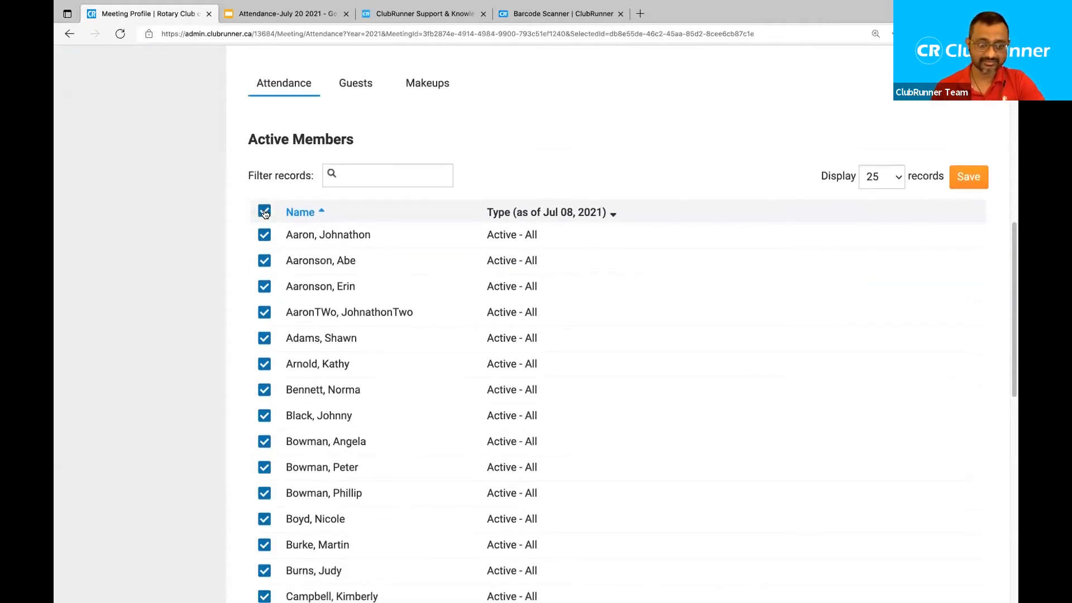
{"action": "scroll", "coordinate": [238, 313], "scroll_direction": "down", "scroll_amount": 1}
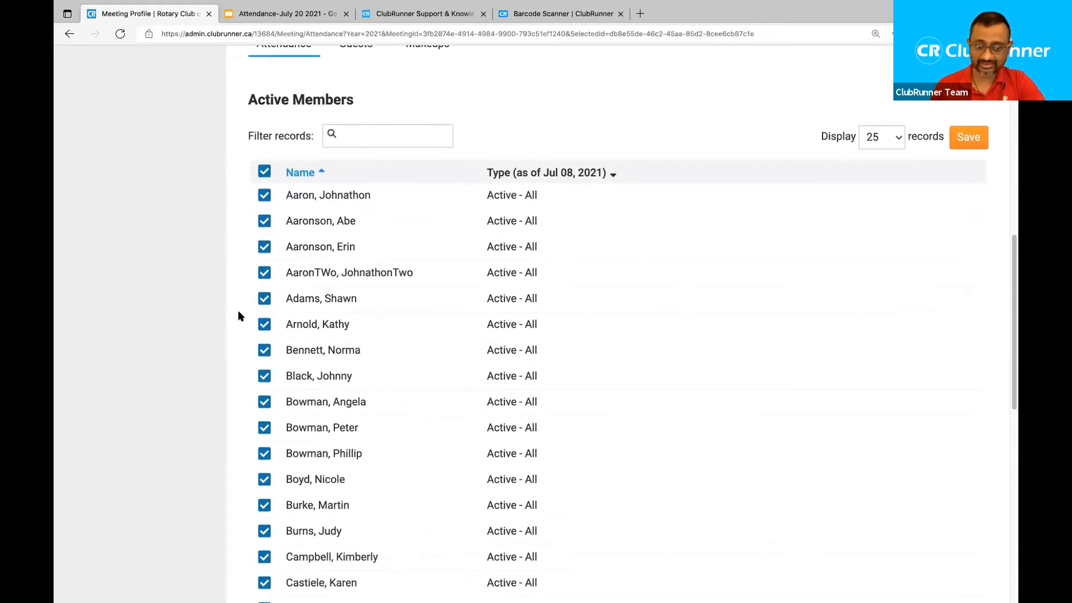
{"action": "scroll", "coordinate": [238, 312], "scroll_direction": "down", "scroll_amount": 1}
{"action": "scroll", "coordinate": [239, 316], "scroll_direction": "down", "scroll_amount": 2}
{"action": "scroll", "coordinate": [239, 316], "scroll_direction": "down", "scroll_amount": 4}
{"action": "scroll", "coordinate": [238, 316], "scroll_direction": "down", "scroll_amount": 1}
{"action": "left_click_drag", "start_coordinate": [247, 510], "coordinate": [315, 510]}
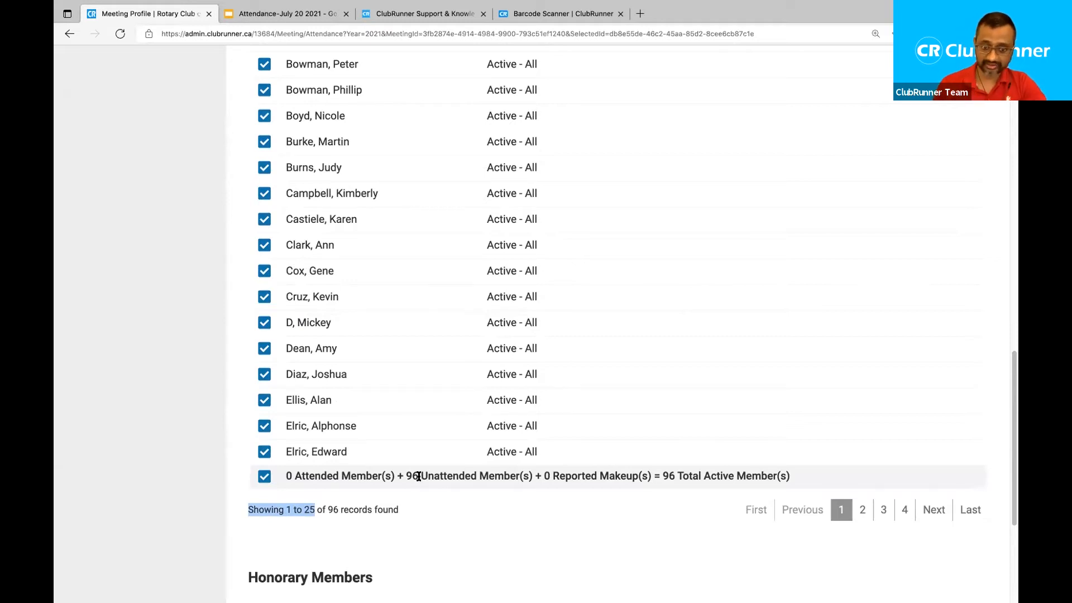
{"action": "scroll", "coordinate": [420, 479], "scroll_direction": "up", "scroll_amount": 5}
{"action": "scroll", "coordinate": [419, 477], "scroll_direction": "up", "scroll_amount": 4}
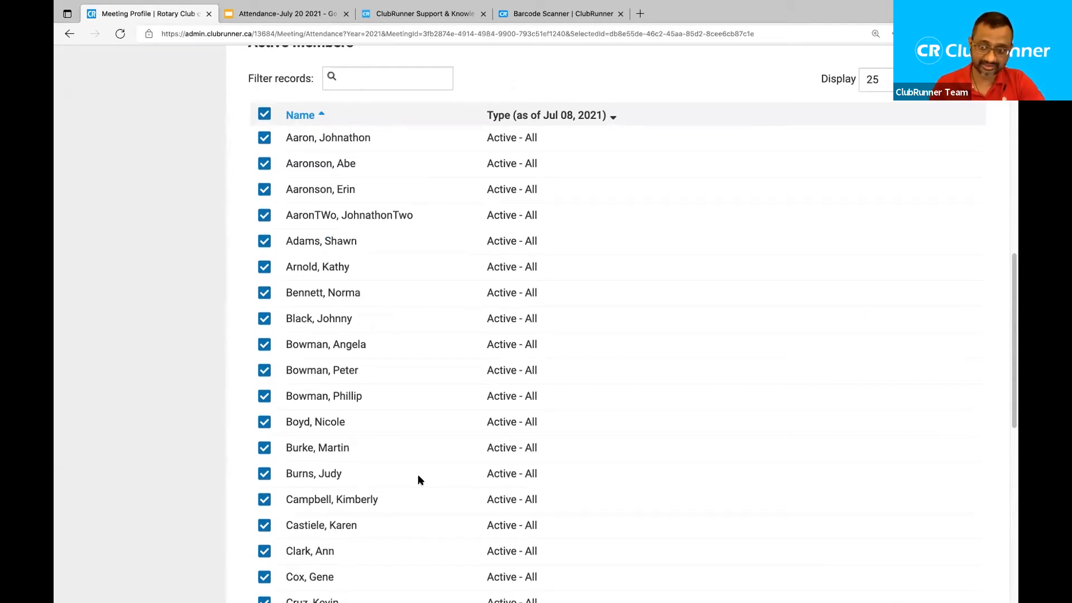
{"action": "scroll", "coordinate": [418, 480], "scroll_direction": "up", "scroll_amount": 1}
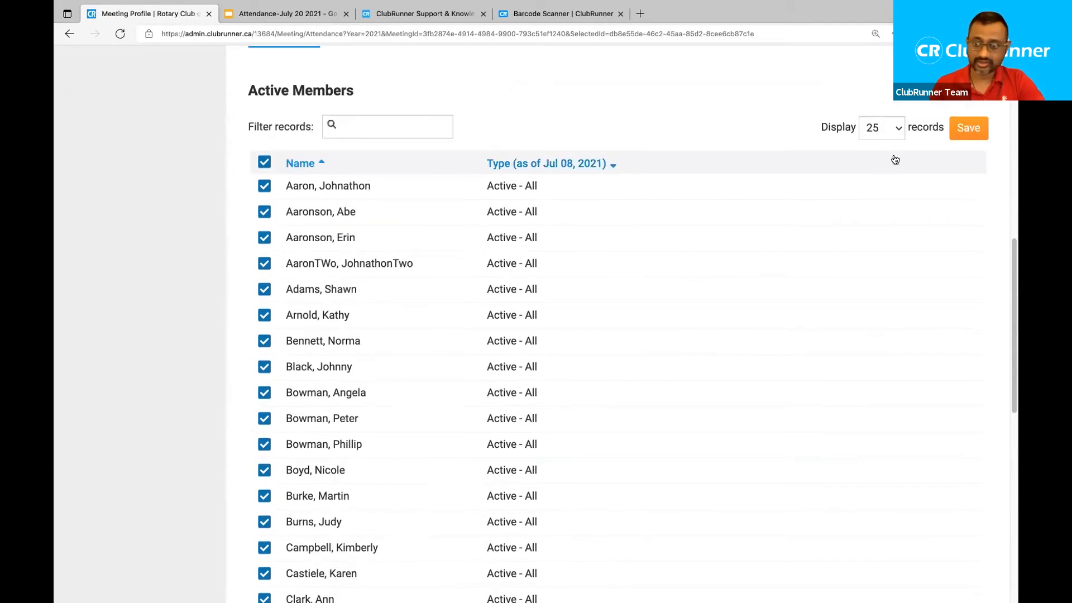
Change the Active Members Display setting from 25 to All and scroll through the 96 members.
{"action": "double_click", "coordinate": [837, 127]}
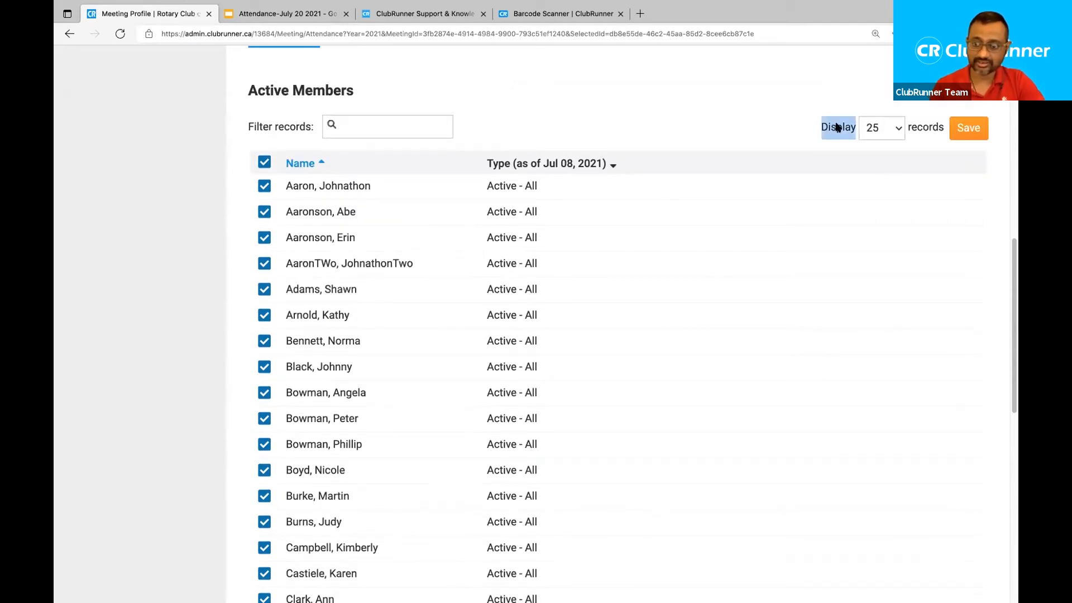
{"action": "left_click", "coordinate": [885, 129]}
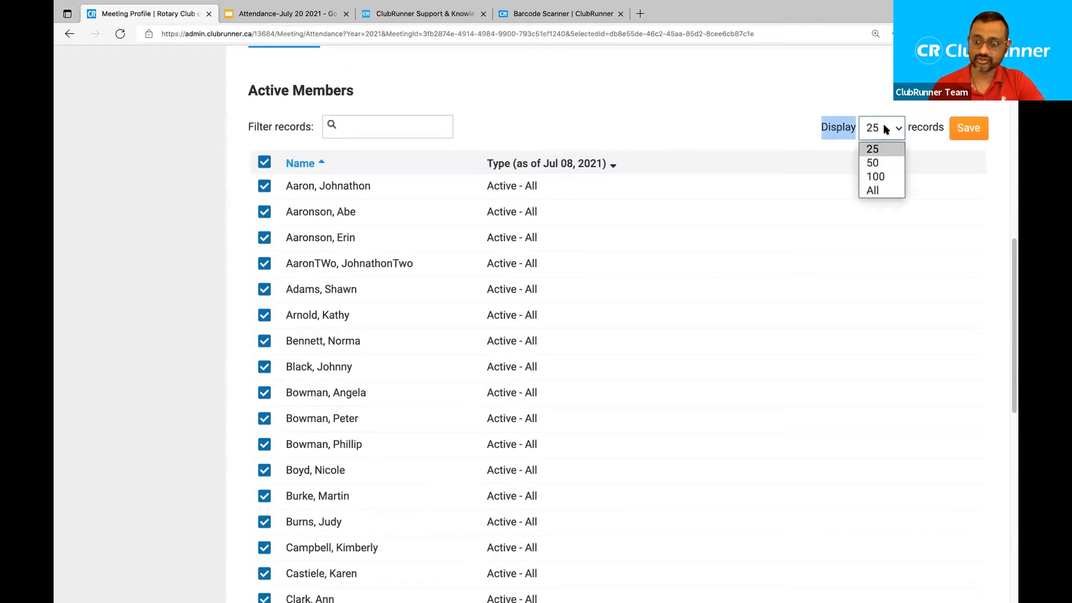
{"action": "left_click", "coordinate": [875, 190]}
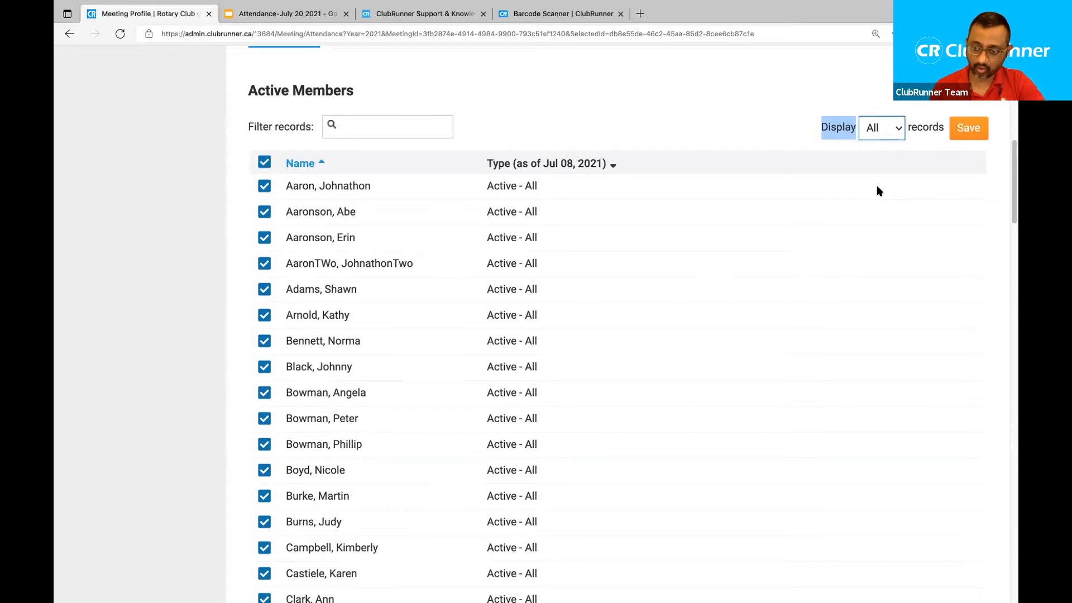
{"action": "left_click", "coordinate": [741, 147]}
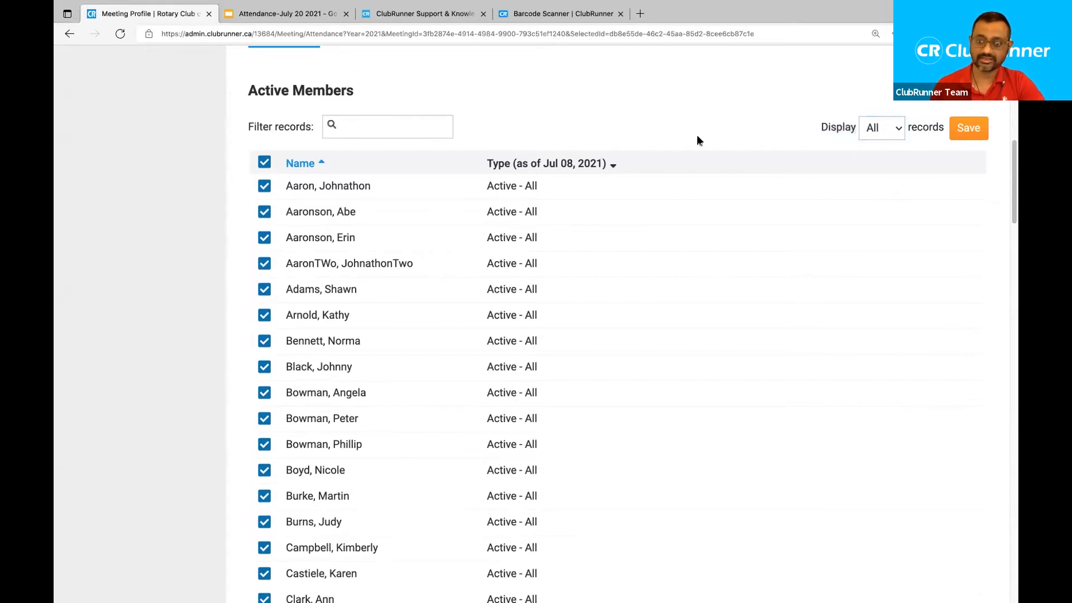
{"action": "scroll", "coordinate": [227, 240], "scroll_direction": "down", "scroll_amount": 7}
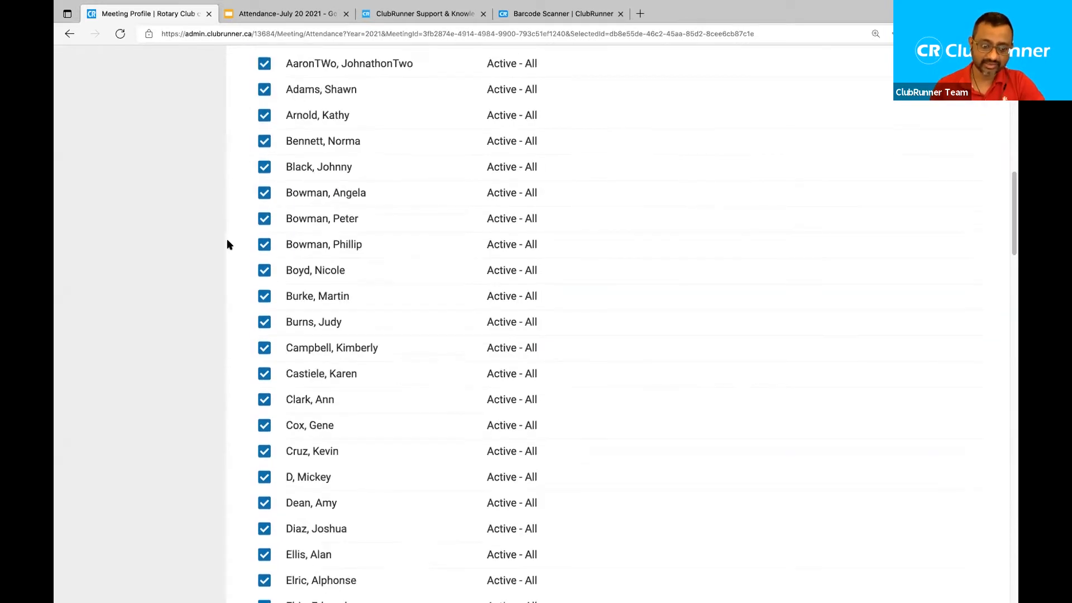
{"action": "scroll", "coordinate": [227, 240], "scroll_direction": "down", "scroll_amount": 12}
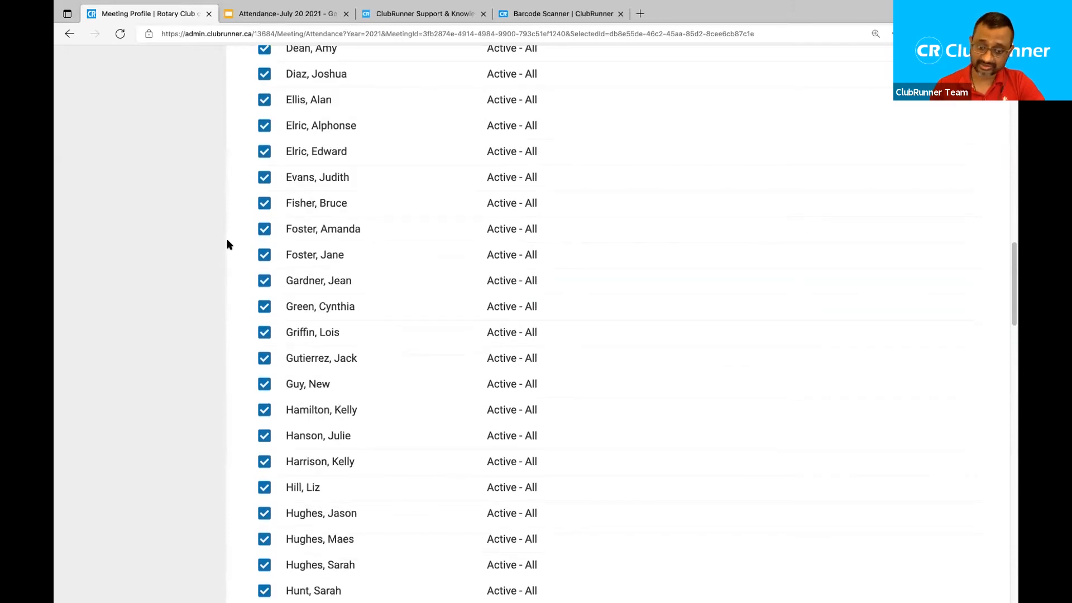
{"action": "scroll", "coordinate": [227, 245], "scroll_direction": "down", "scroll_amount": 18}
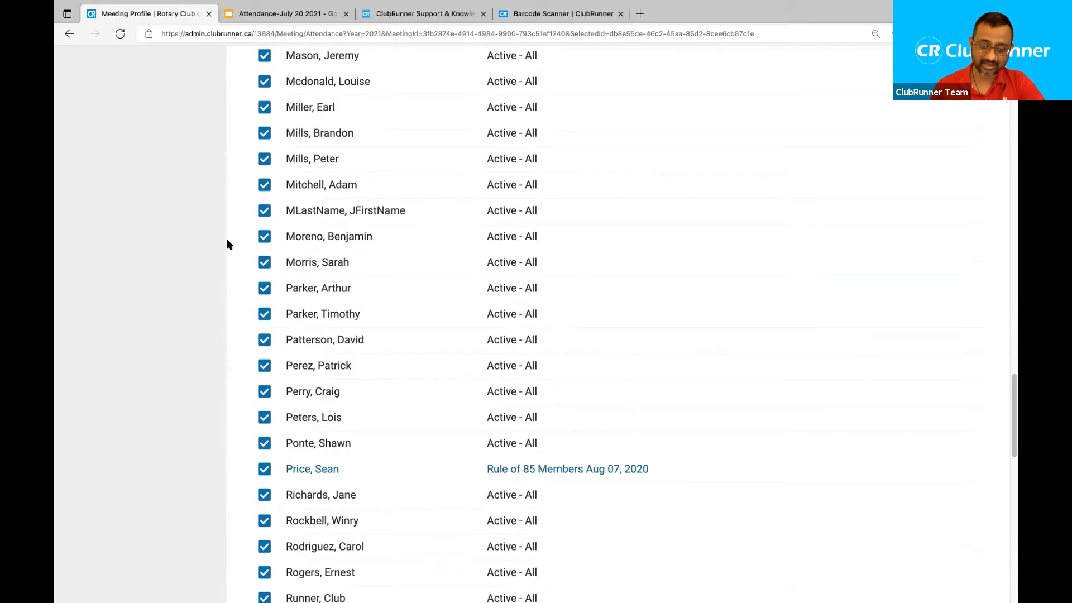
{"action": "scroll", "coordinate": [227, 245], "scroll_direction": "down", "scroll_amount": 2}
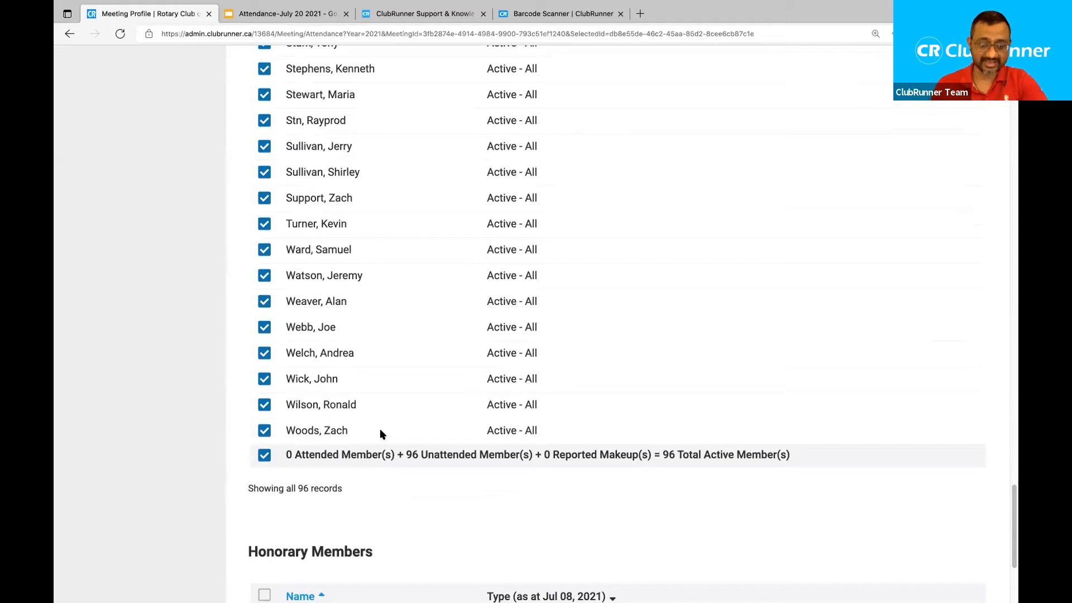
Untick the first three absent members in the Active Members list.
{"action": "left_click", "coordinate": [264, 432]}
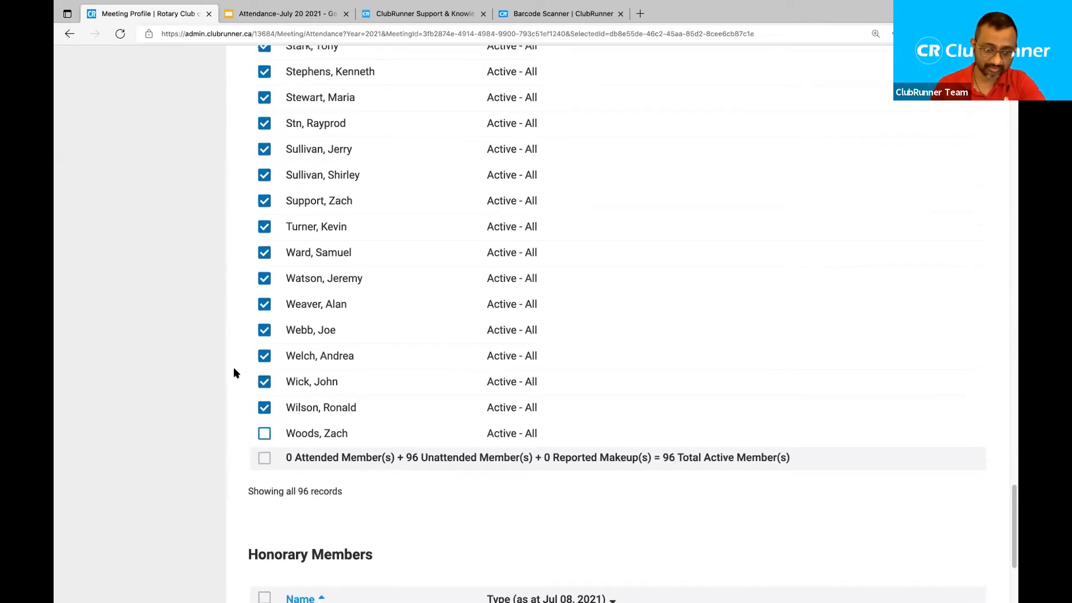
{"action": "scroll", "coordinate": [234, 366], "scroll_direction": "up", "scroll_amount": 3}
{"action": "left_click_drag", "start_coordinate": [355, 247], "coordinate": [273, 248]}
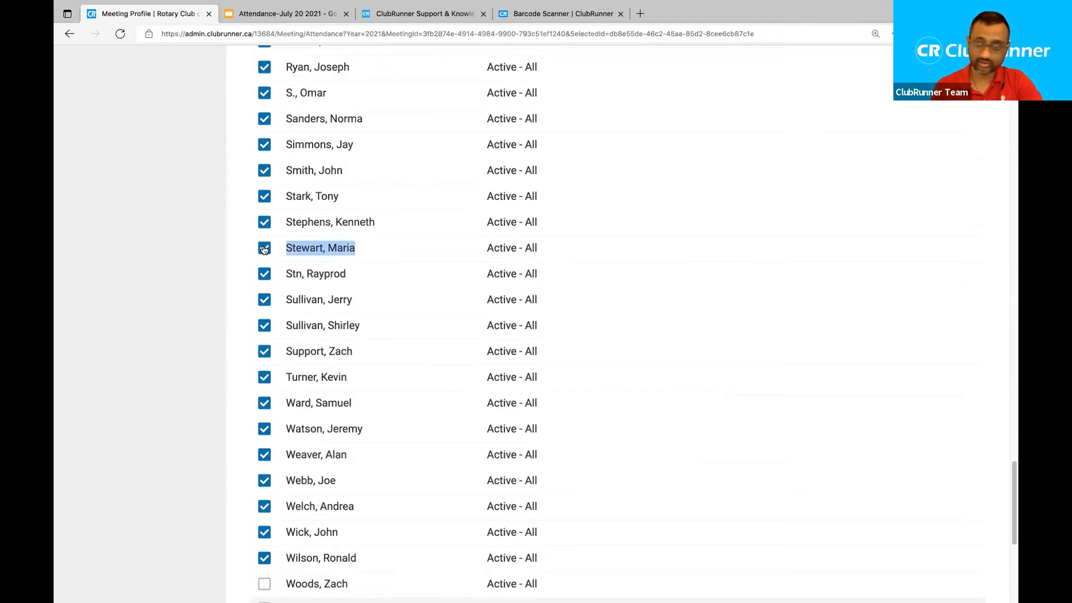
{"action": "left_click", "coordinate": [265, 249]}
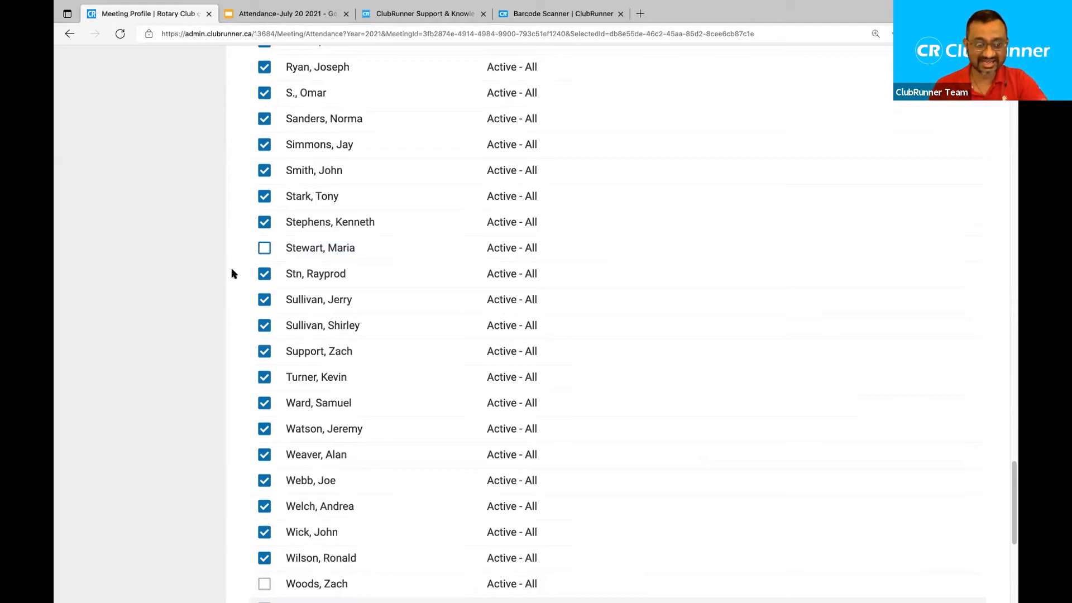
{"action": "scroll", "coordinate": [231, 268], "scroll_direction": "up", "scroll_amount": 1}
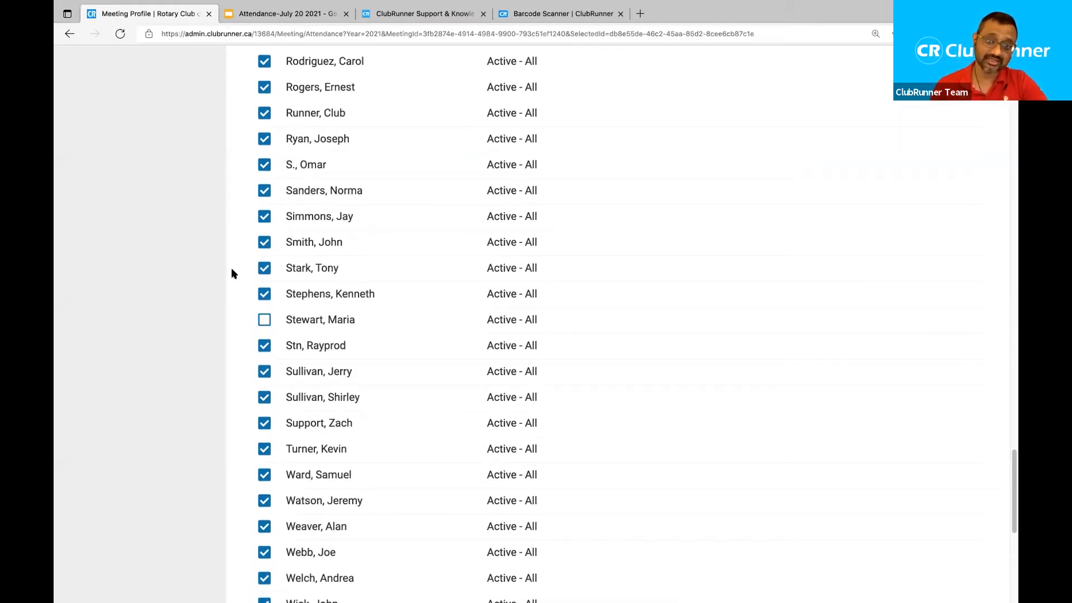
{"action": "scroll", "coordinate": [232, 272], "scroll_direction": "up", "scroll_amount": 3}
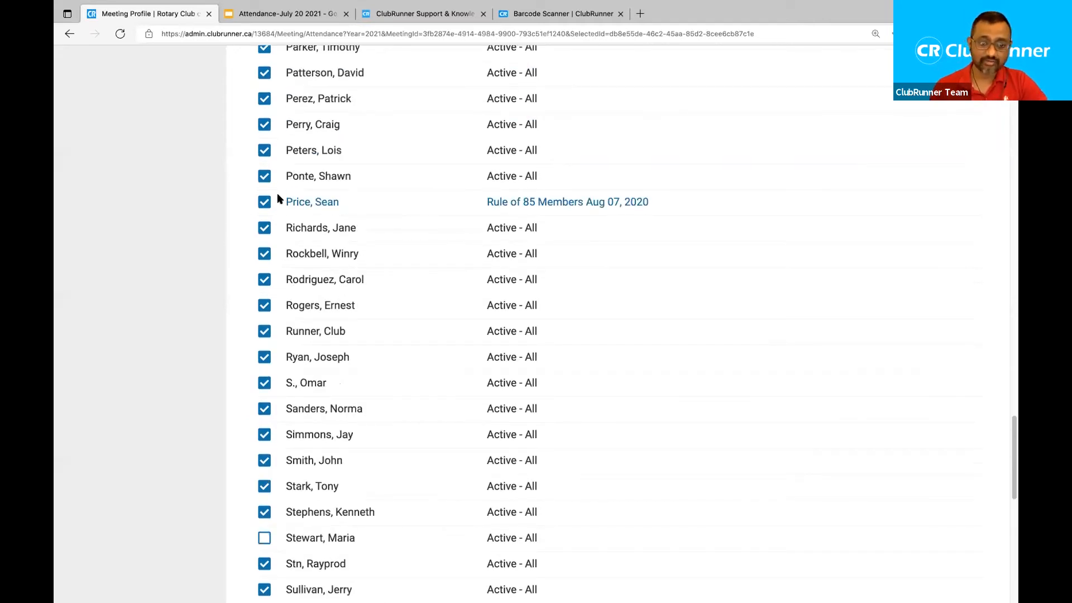
{"action": "left_click", "coordinate": [264, 202]}
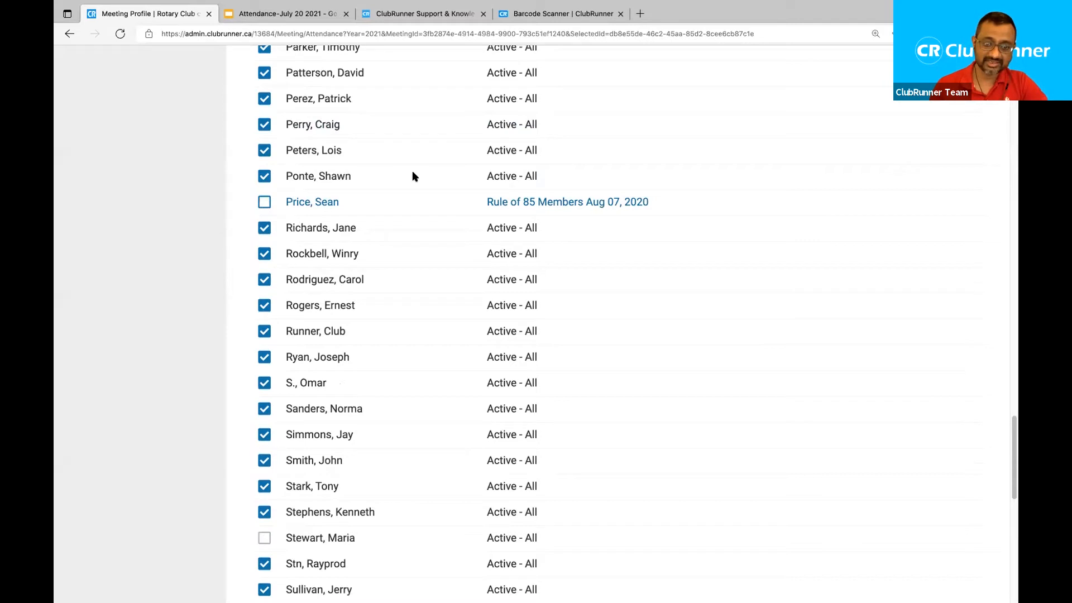
{"action": "left_click_drag", "start_coordinate": [479, 202], "coordinate": [628, 205]}
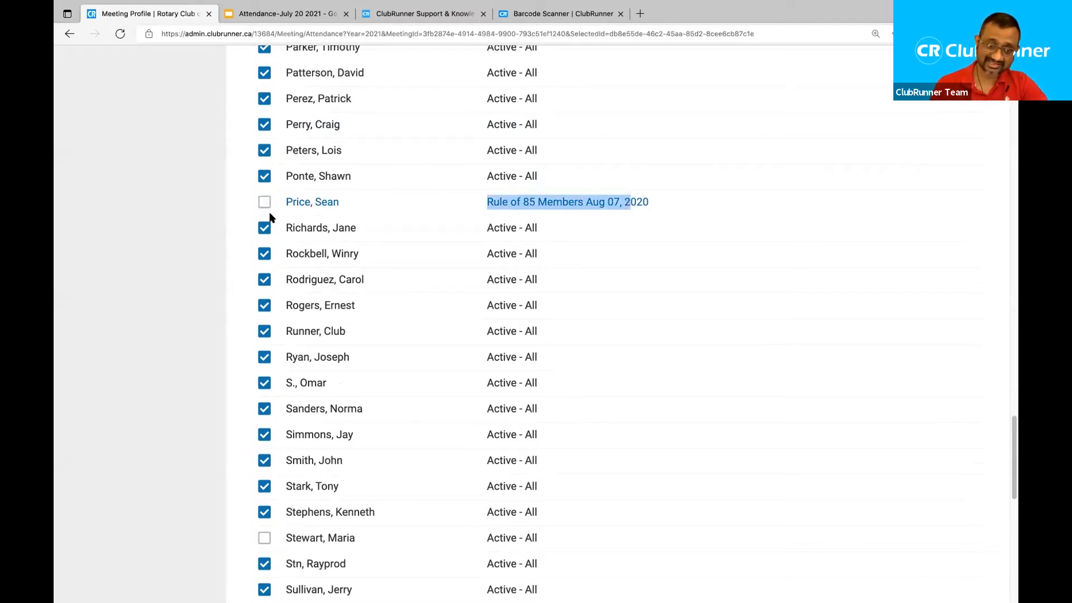
{"action": "left_click", "coordinate": [214, 213]}
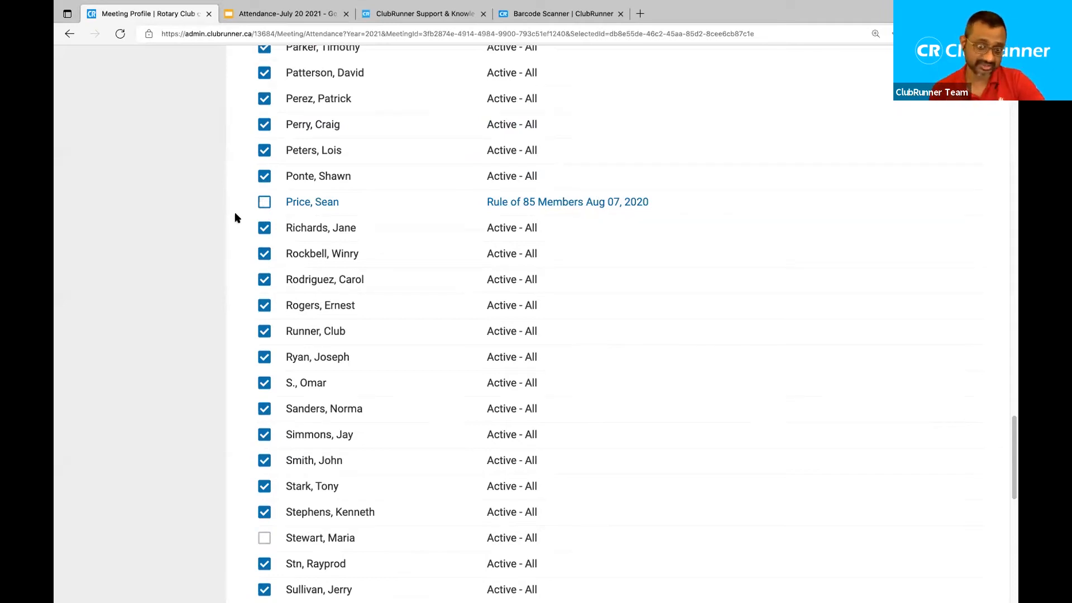
{"action": "scroll", "coordinate": [235, 217], "scroll_direction": "up", "scroll_amount": 2}
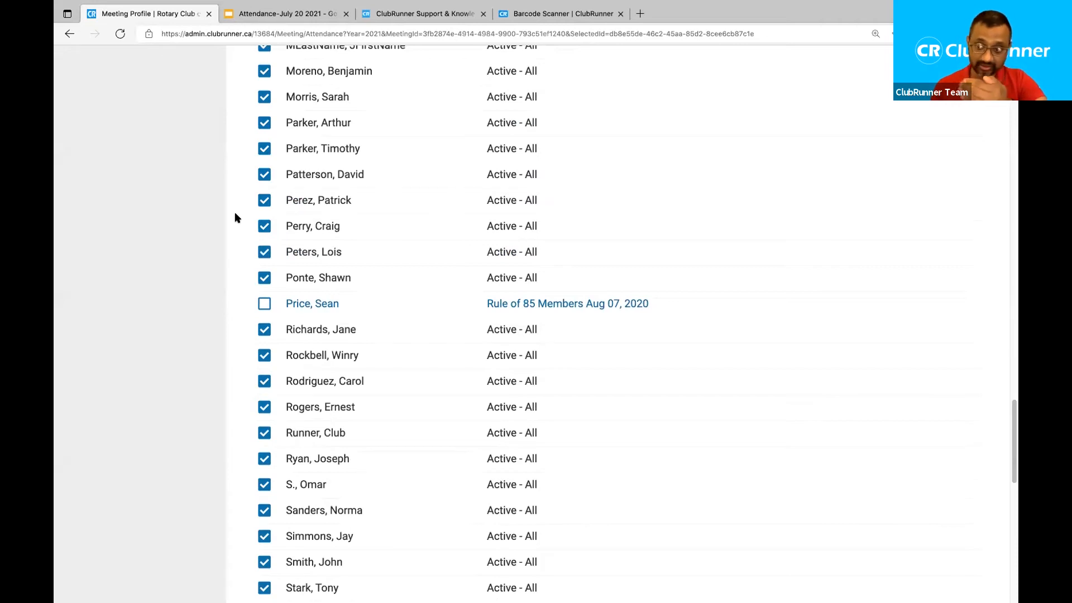
{"action": "scroll", "coordinate": [235, 217], "scroll_direction": "up", "scroll_amount": 2}
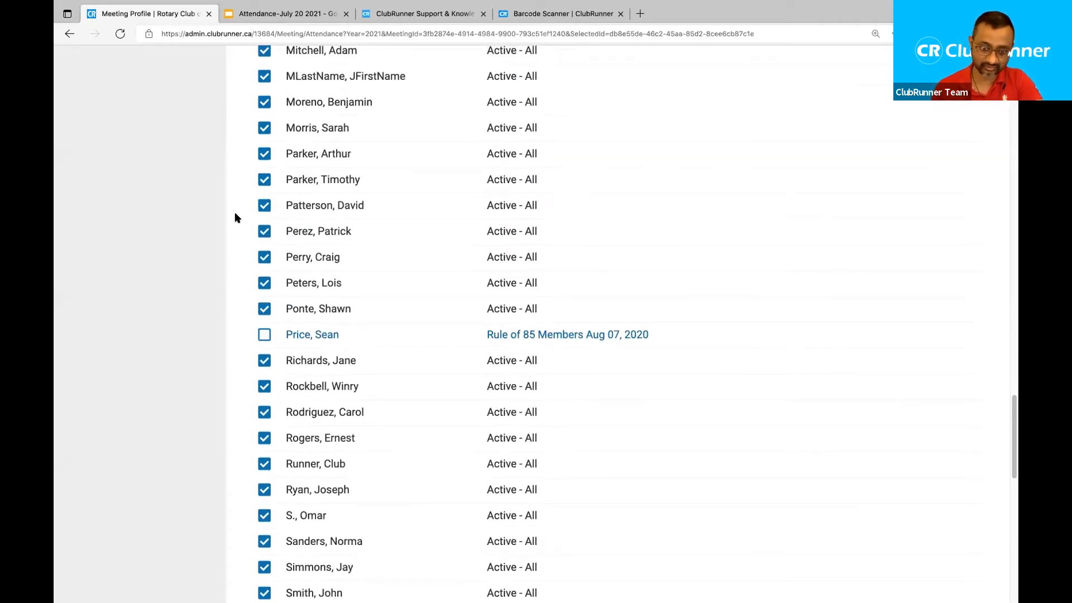
{"action": "scroll", "coordinate": [235, 218], "scroll_direction": "up", "scroll_amount": 5}
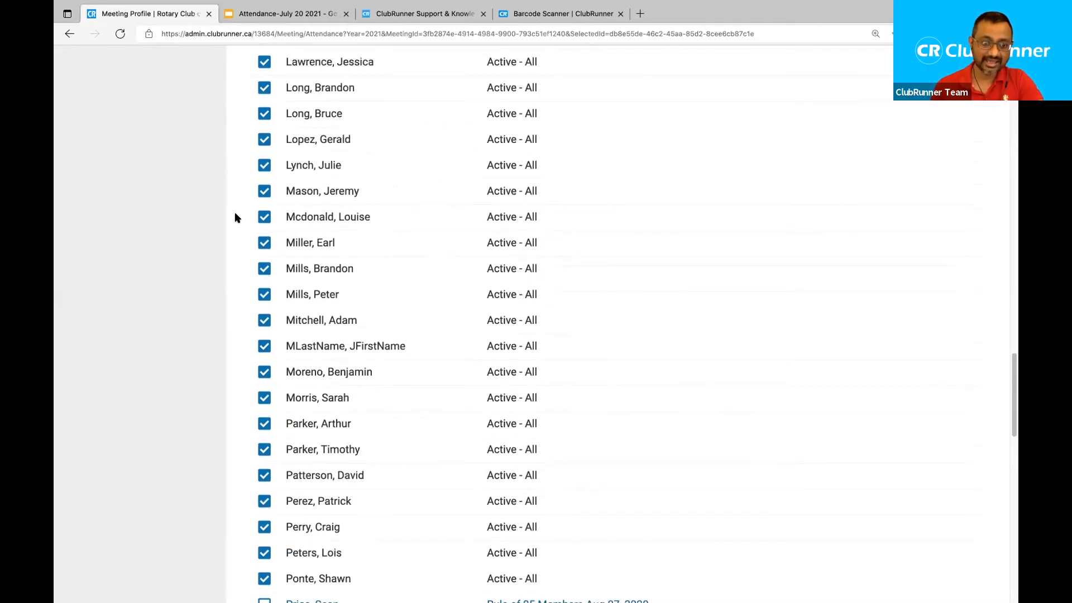
Untick nine more absent members, leaving twelve members unchecked in total.
{"action": "left_click", "coordinate": [264, 243]}
{"action": "scroll", "coordinate": [268, 212], "scroll_direction": "up", "scroll_amount": 5}
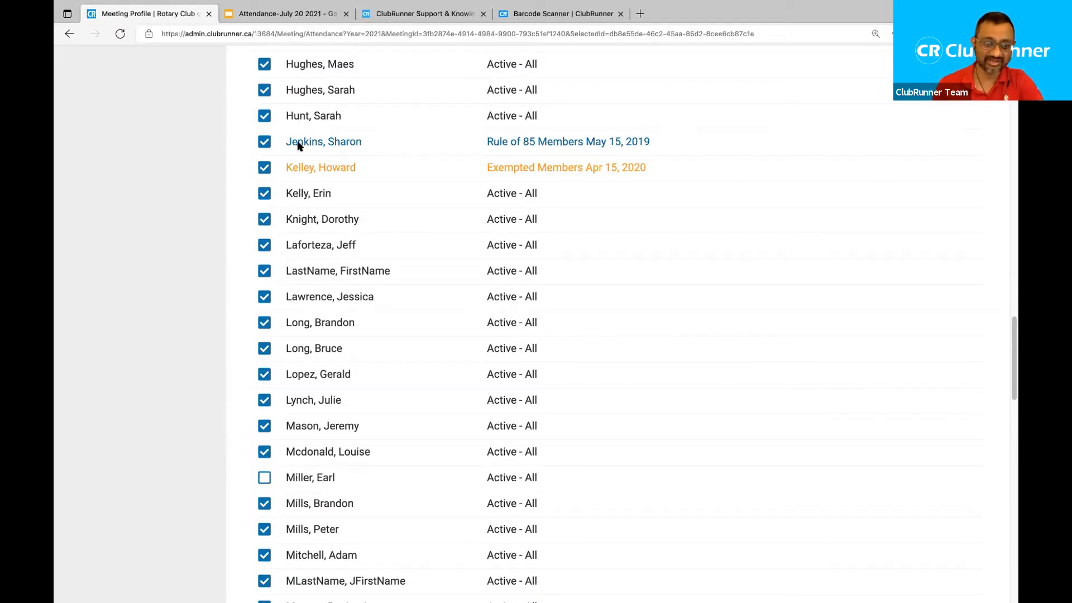
{"action": "left_click", "coordinate": [264, 297]}
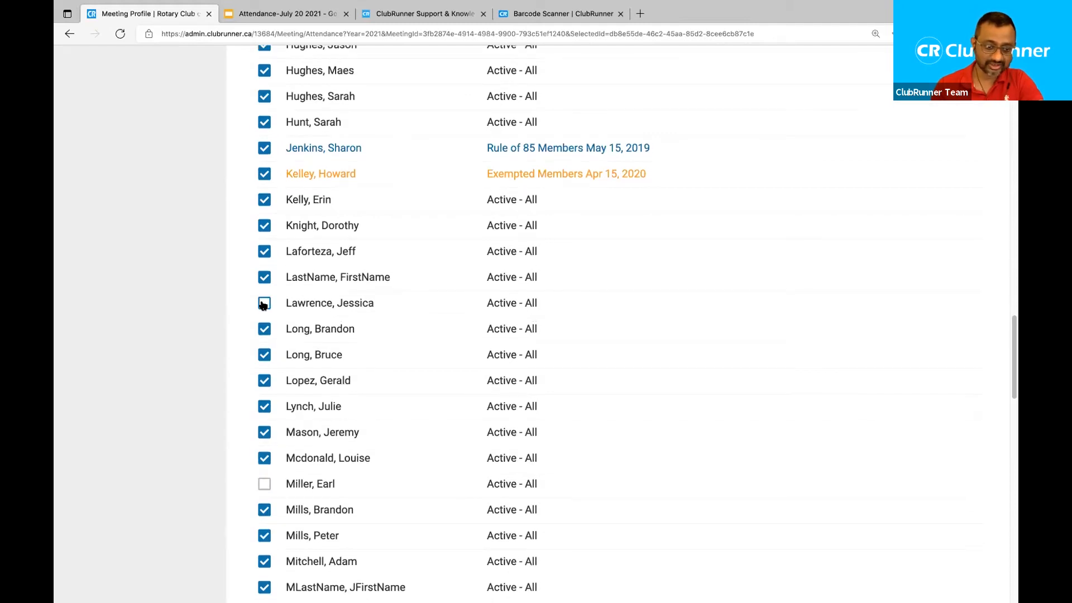
{"action": "scroll", "coordinate": [264, 293], "scroll_direction": "up", "scroll_amount": 3}
{"action": "left_click", "coordinate": [264, 162]}
{"action": "scroll", "coordinate": [264, 162], "scroll_direction": "up", "scroll_amount": 3}
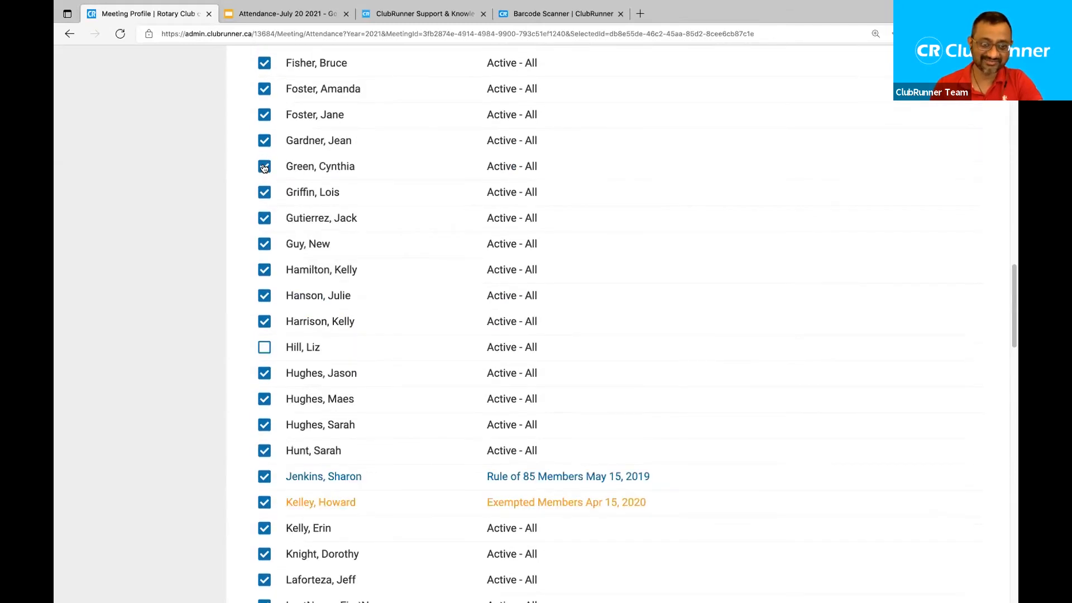
{"action": "left_click", "coordinate": [264, 166]}
{"action": "scroll", "coordinate": [263, 152], "scroll_direction": "up", "scroll_amount": 3}
{"action": "left_click", "coordinate": [265, 155]}
{"action": "left_click", "coordinate": [264, 182]}
{"action": "left_click", "coordinate": [264, 207]}
{"action": "left_click", "coordinate": [264, 234]}
{"action": "scroll", "coordinate": [266, 172], "scroll_direction": "up", "scroll_amount": 5}
{"action": "left_click", "coordinate": [263, 167]}
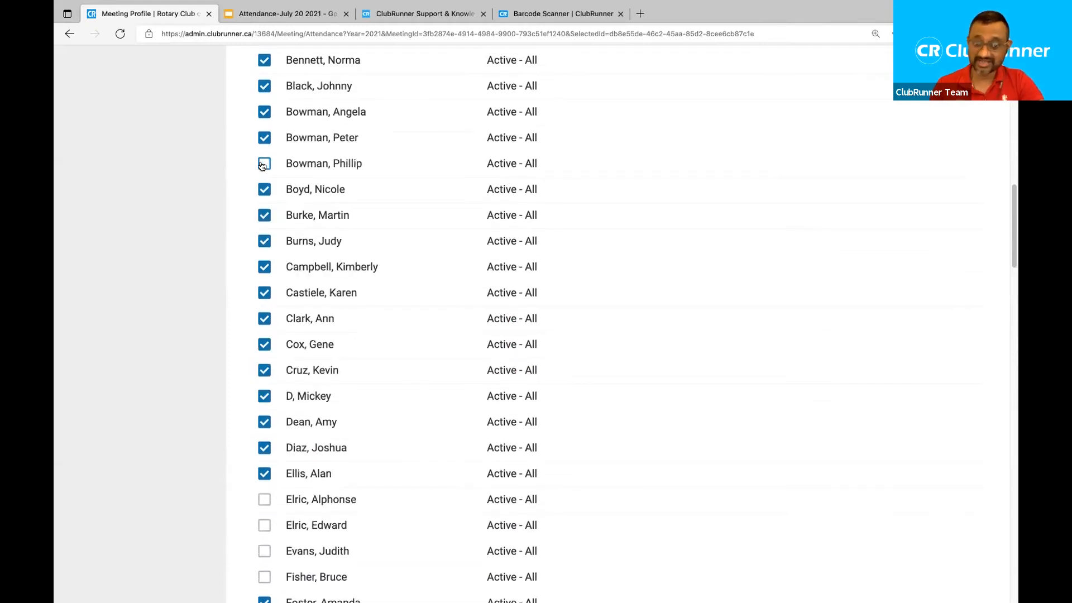
{"action": "scroll", "coordinate": [262, 179], "scroll_direction": "down", "scroll_amount": 1}
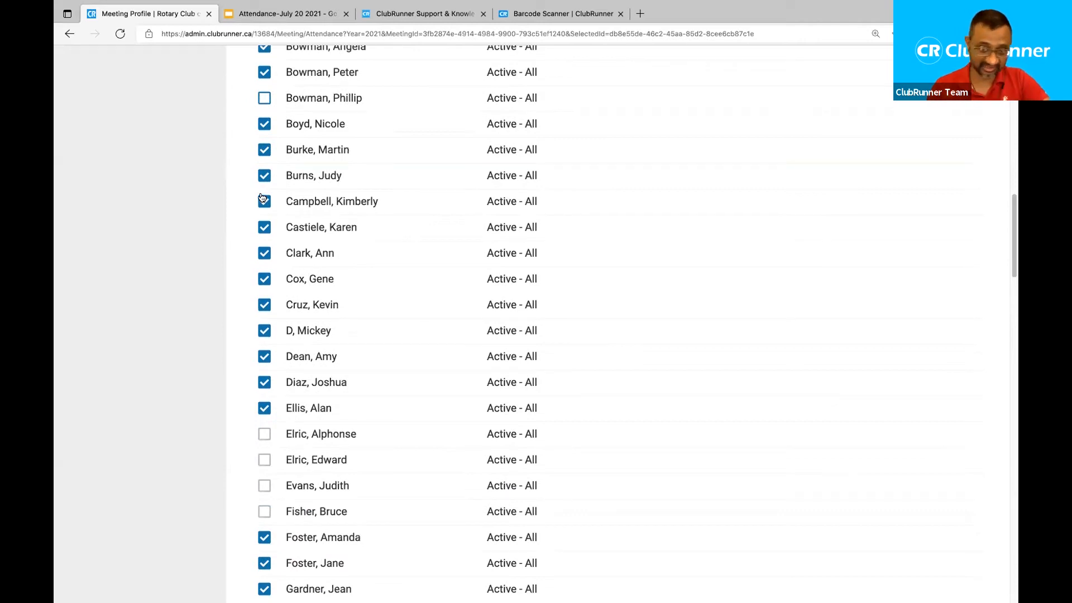
{"action": "scroll", "coordinate": [266, 271], "scroll_direction": "up", "scroll_amount": 1}
{"action": "scroll", "coordinate": [266, 269], "scroll_direction": "up", "scroll_amount": 5}
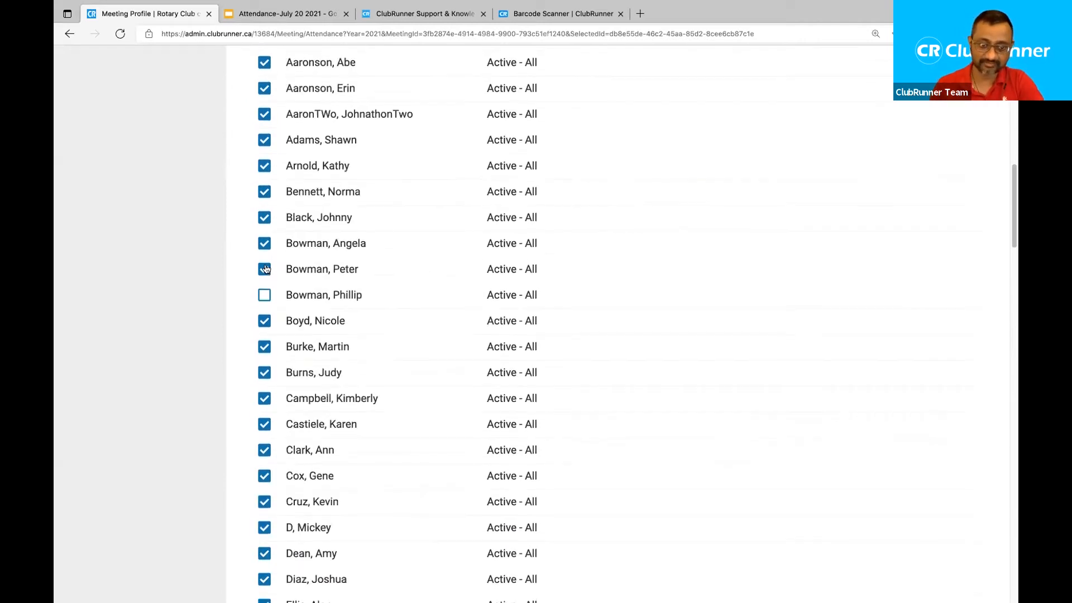
{"action": "scroll", "coordinate": [266, 270], "scroll_direction": "down", "scroll_amount": 1}
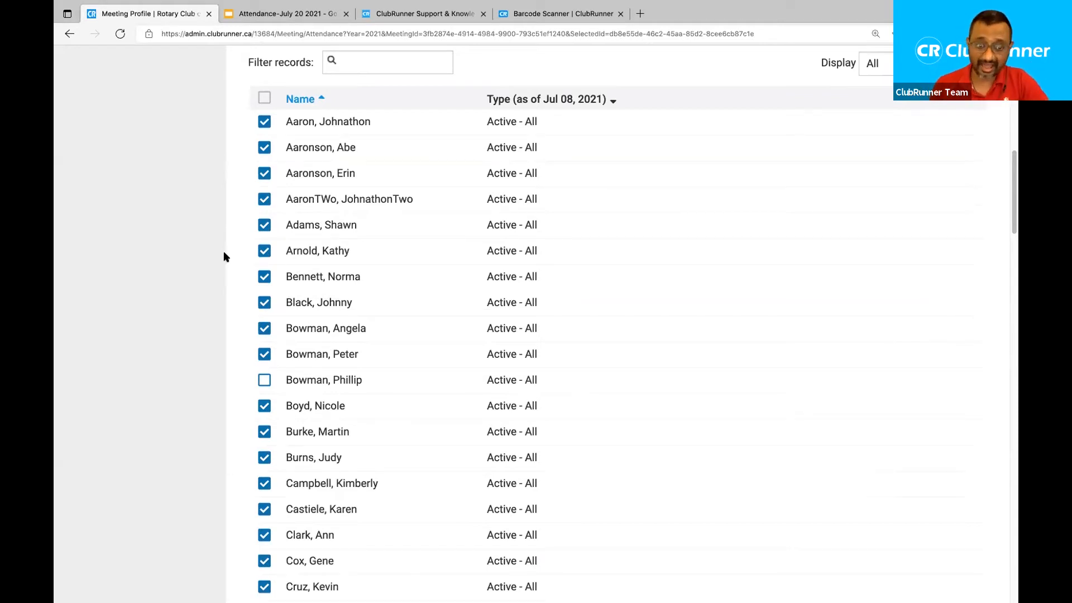
Uncheck one more member's attendance box to mark them absent.
{"action": "scroll", "coordinate": [225, 257], "scroll_direction": "up", "scroll_amount": 4}
{"action": "scroll", "coordinate": [225, 256], "scroll_direction": "down", "scroll_amount": 3}
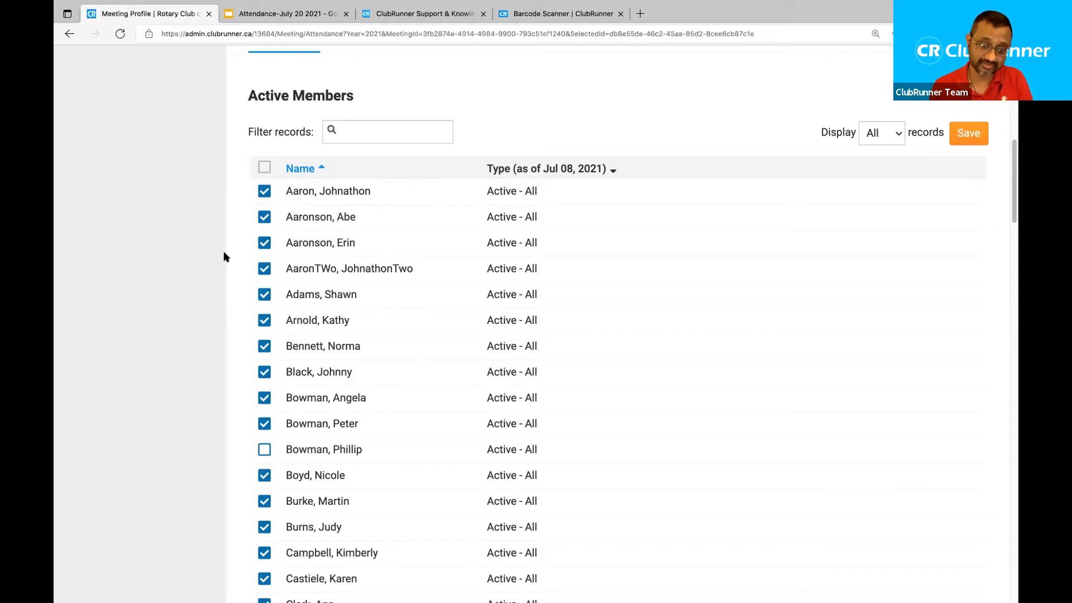
{"action": "scroll", "coordinate": [223, 257], "scroll_direction": "down", "scroll_amount": 7}
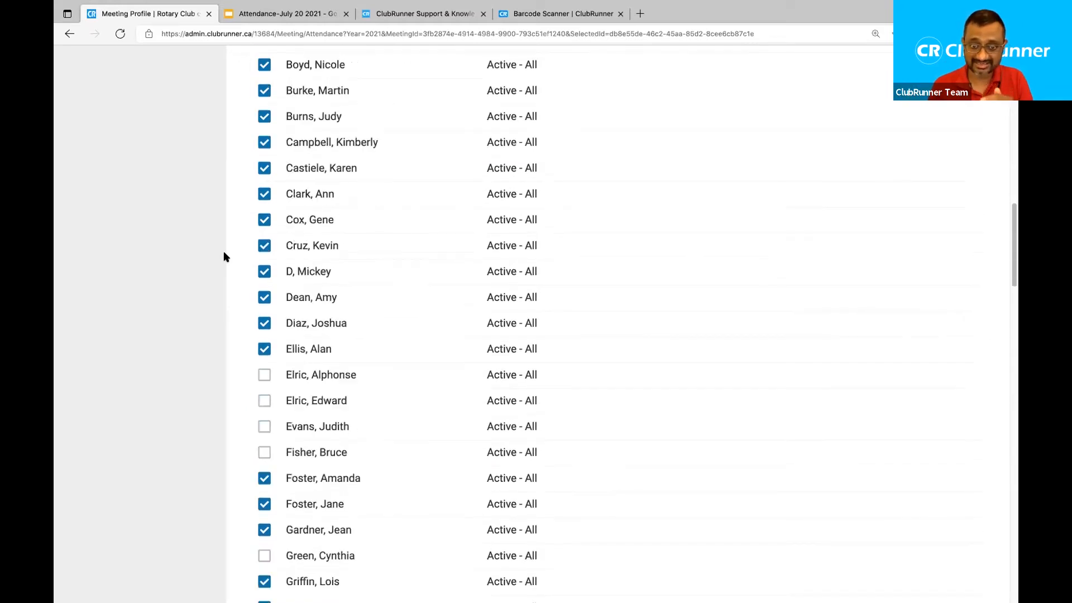
{"action": "scroll", "coordinate": [223, 256], "scroll_direction": "down", "scroll_amount": 2}
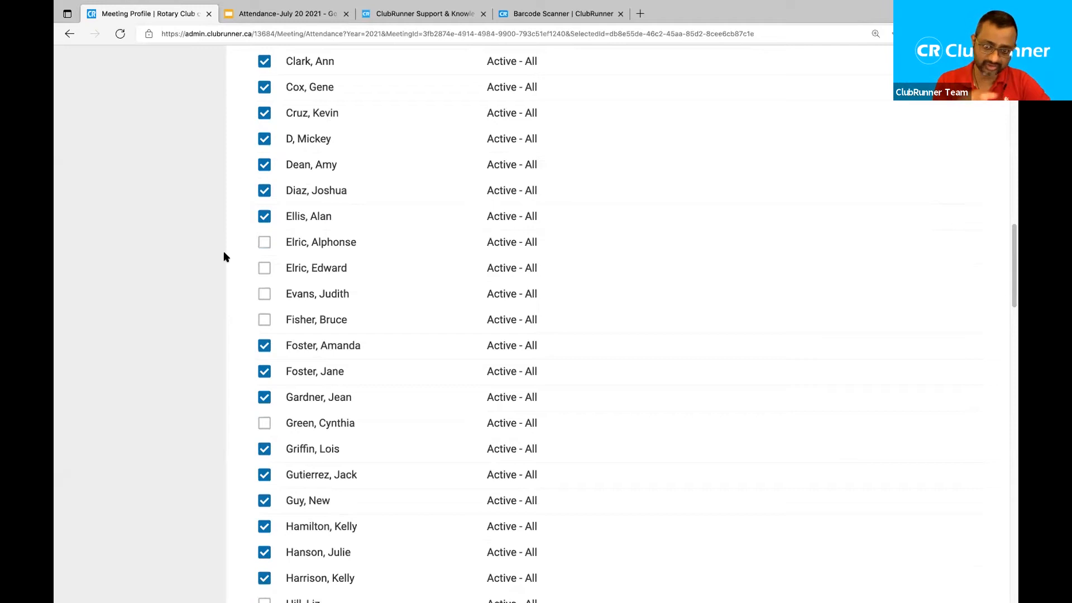
{"action": "scroll", "coordinate": [223, 257], "scroll_direction": "down", "scroll_amount": 1}
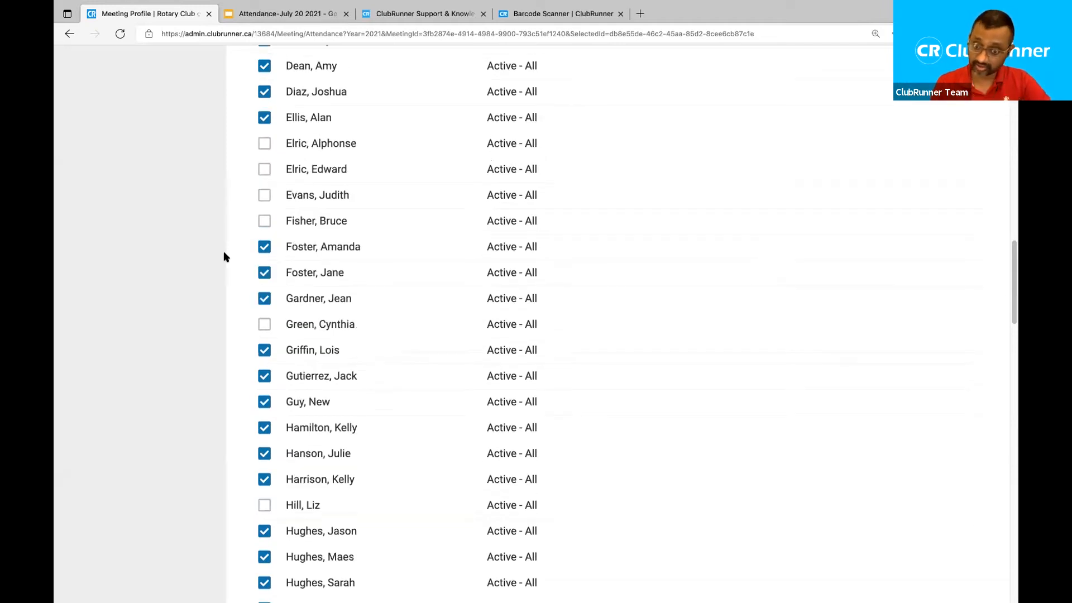
{"action": "scroll", "coordinate": [223, 257], "scroll_direction": "up", "scroll_amount": 10}
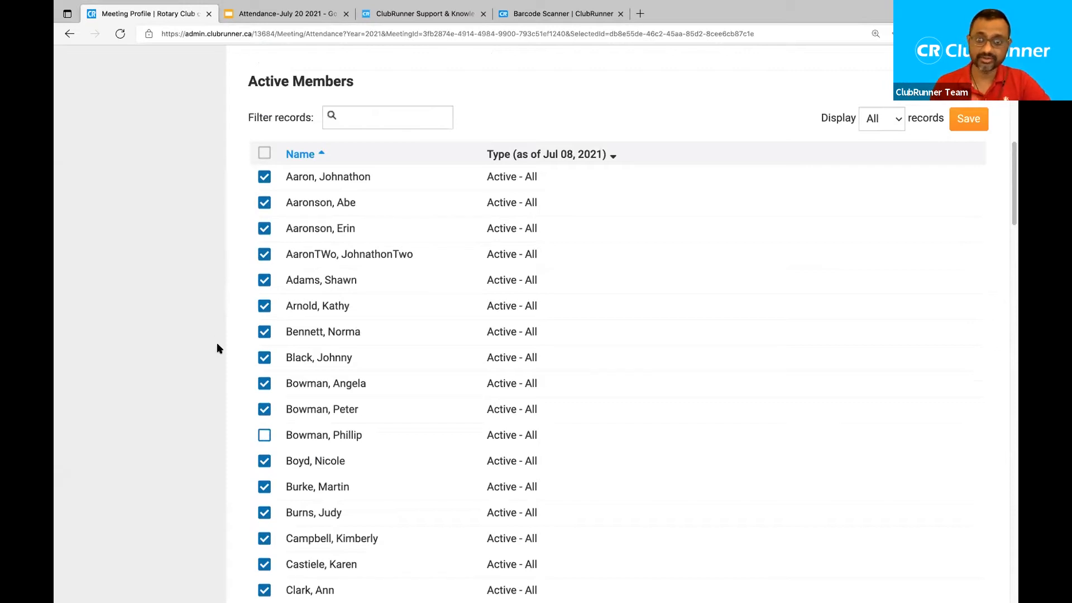
{"action": "scroll", "coordinate": [218, 347], "scroll_direction": "down", "scroll_amount": 2}
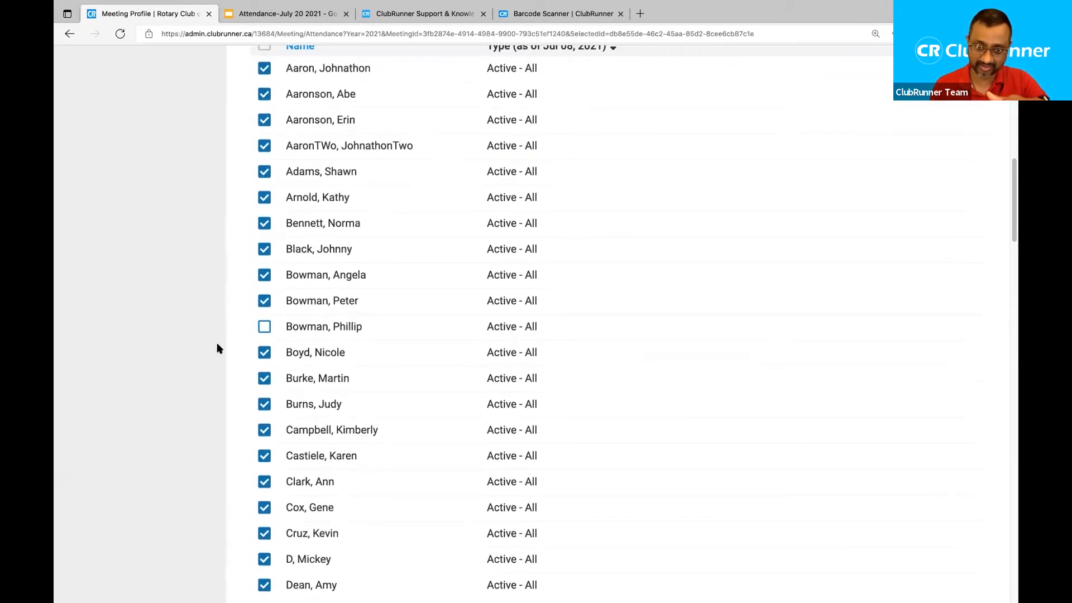
{"action": "scroll", "coordinate": [217, 346], "scroll_direction": "down", "scroll_amount": 3}
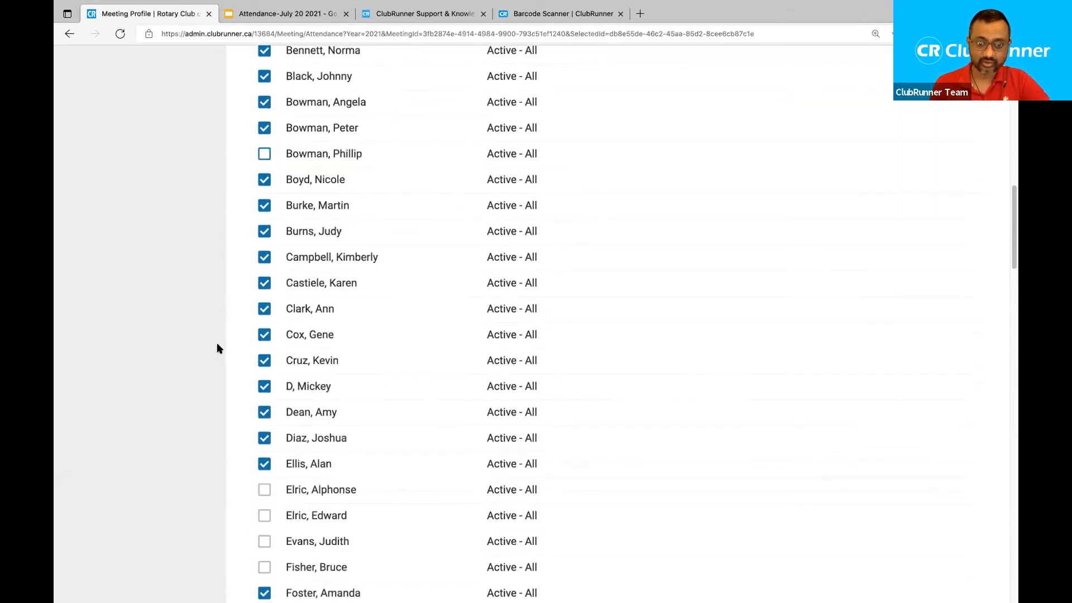
{"action": "scroll", "coordinate": [218, 348], "scroll_direction": "up", "scroll_amount": 4}
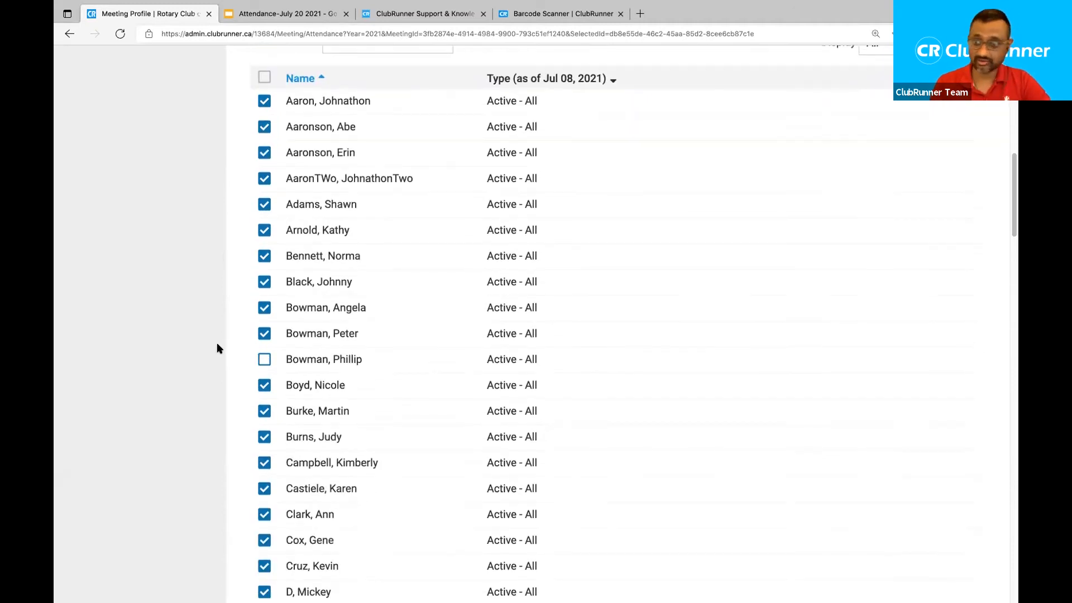
{"action": "left_click", "coordinate": [263, 300]}
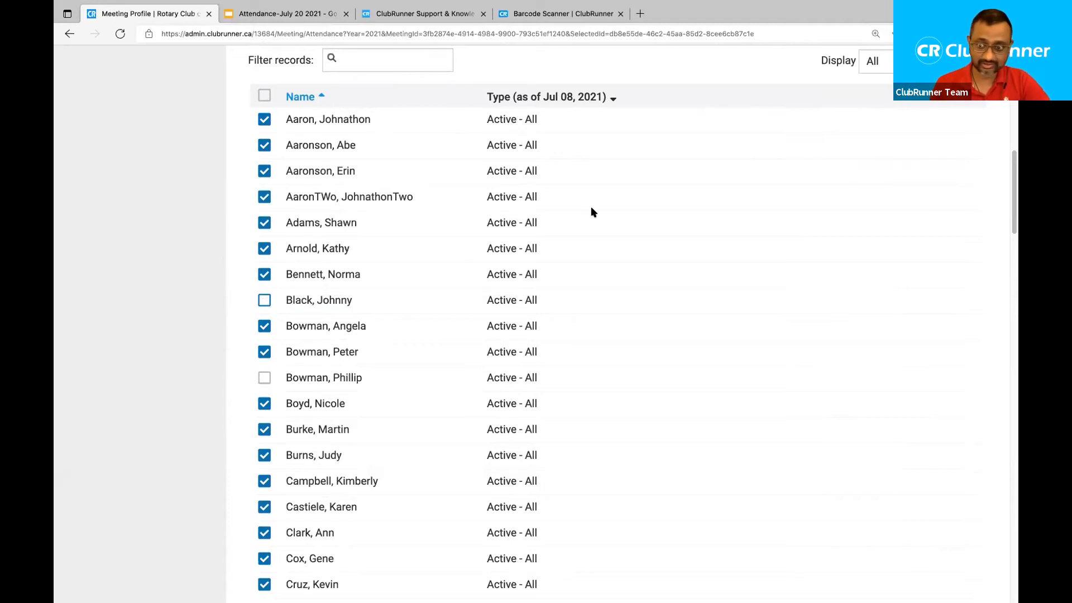
Save the Jul 08, 2021 meeting attendance.
{"action": "scroll", "coordinate": [592, 211], "scroll_direction": "up", "scroll_amount": 3}
{"action": "scroll", "coordinate": [593, 212], "scroll_direction": "down", "scroll_amount": 17}
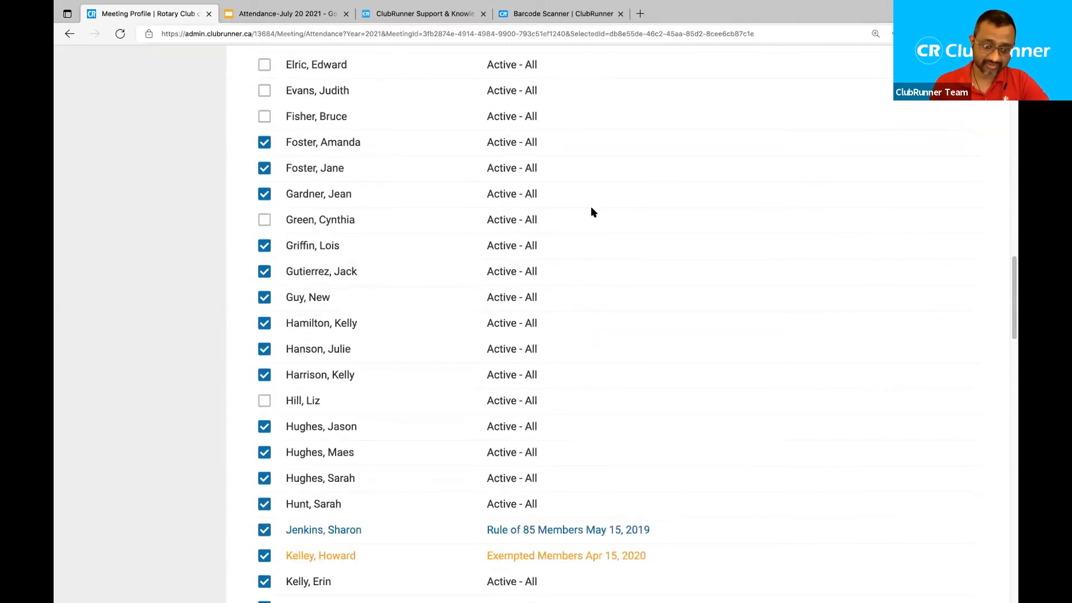
{"action": "scroll", "coordinate": [594, 212], "scroll_direction": "up", "scroll_amount": 10}
{"action": "scroll", "coordinate": [593, 212], "scroll_direction": "up", "scroll_amount": 7}
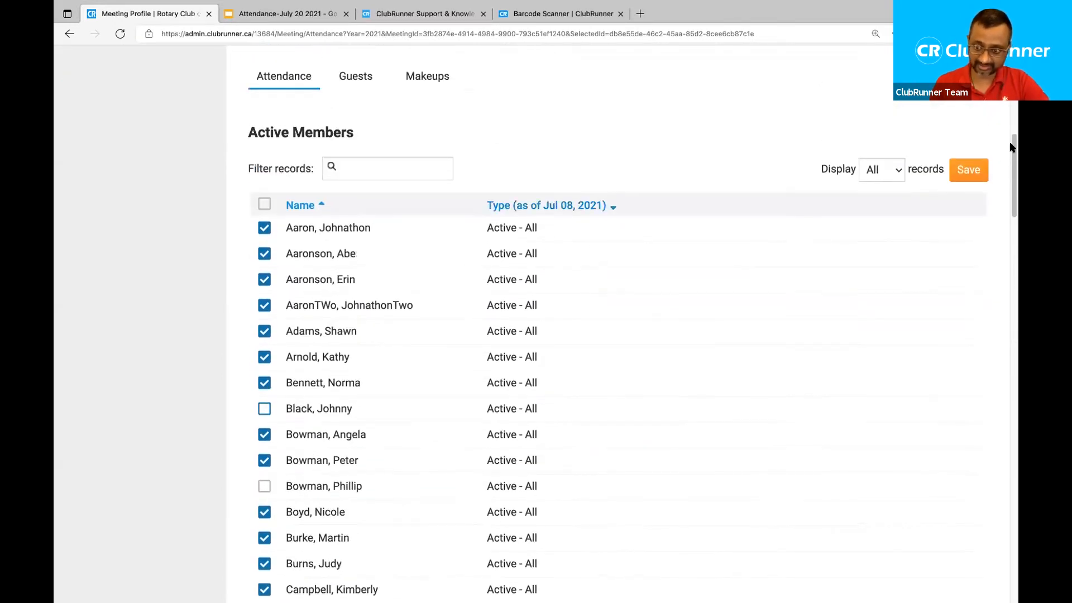
{"action": "left_click", "coordinate": [967, 171]}
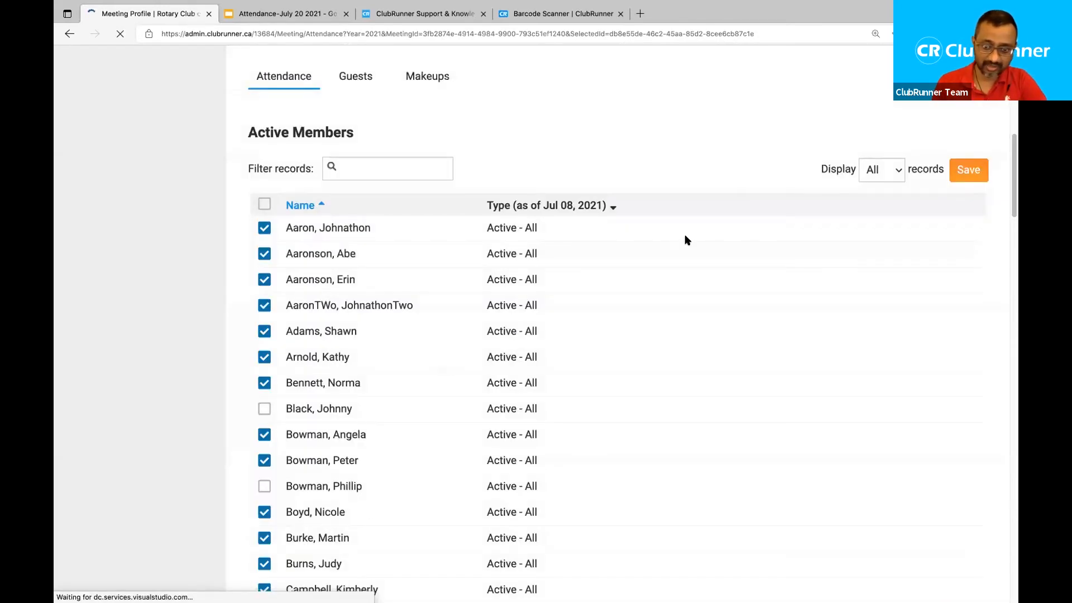
Review the saved meeting statistics: 83 of 97 attended, 87.23% reported attendance.
{"action": "left_click_drag", "start_coordinate": [853, 466], "coordinate": [919, 463]}
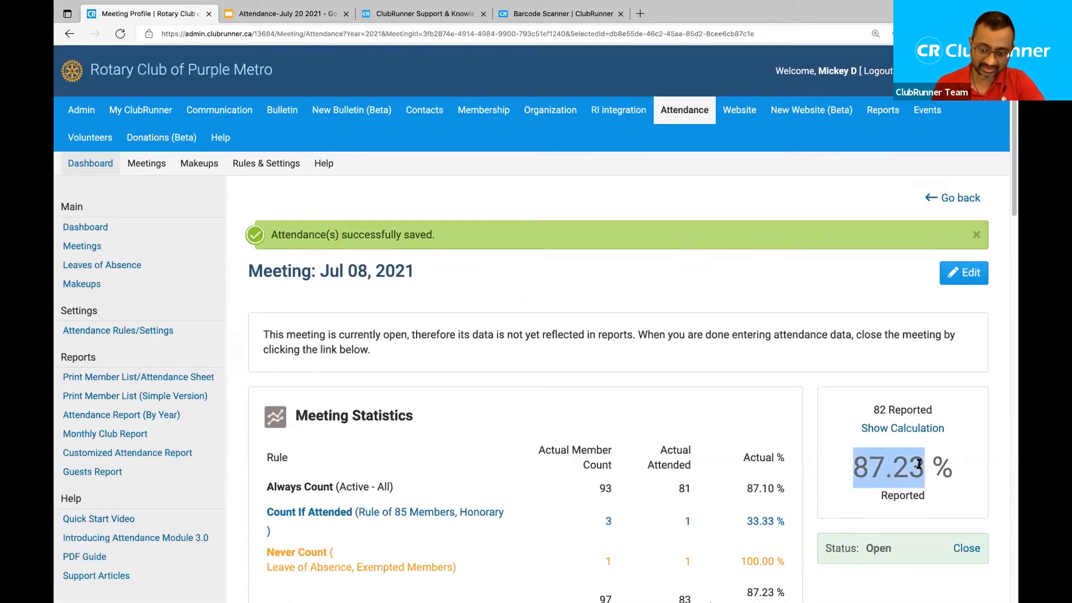
{"action": "left_click", "coordinate": [753, 351]}
{"action": "scroll", "coordinate": [536, 330], "scroll_direction": "down", "scroll_amount": 3}
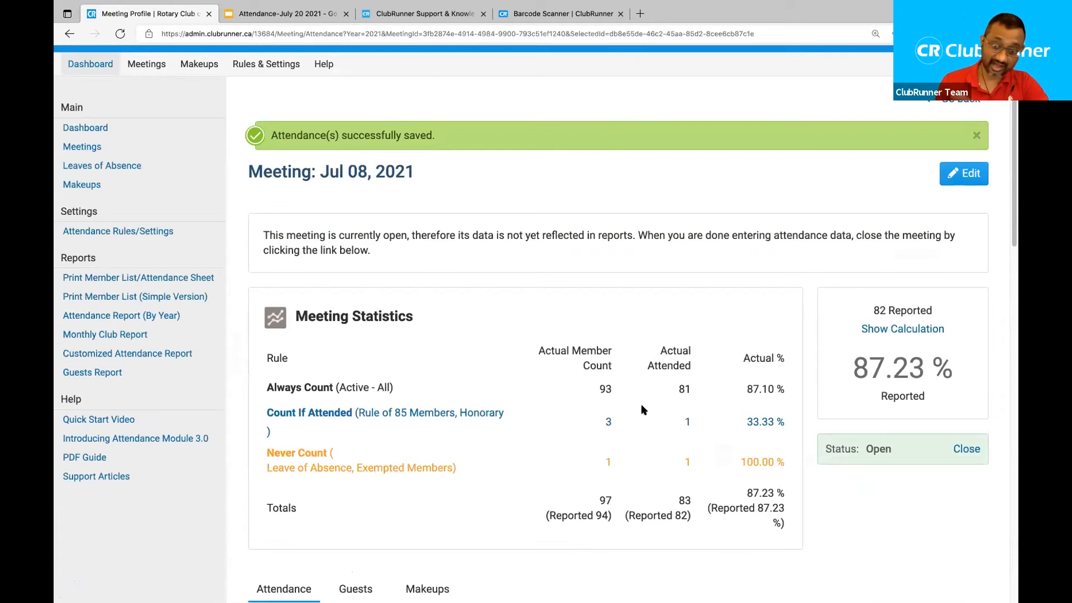
{"action": "scroll", "coordinate": [642, 411], "scroll_direction": "up", "scroll_amount": 3}
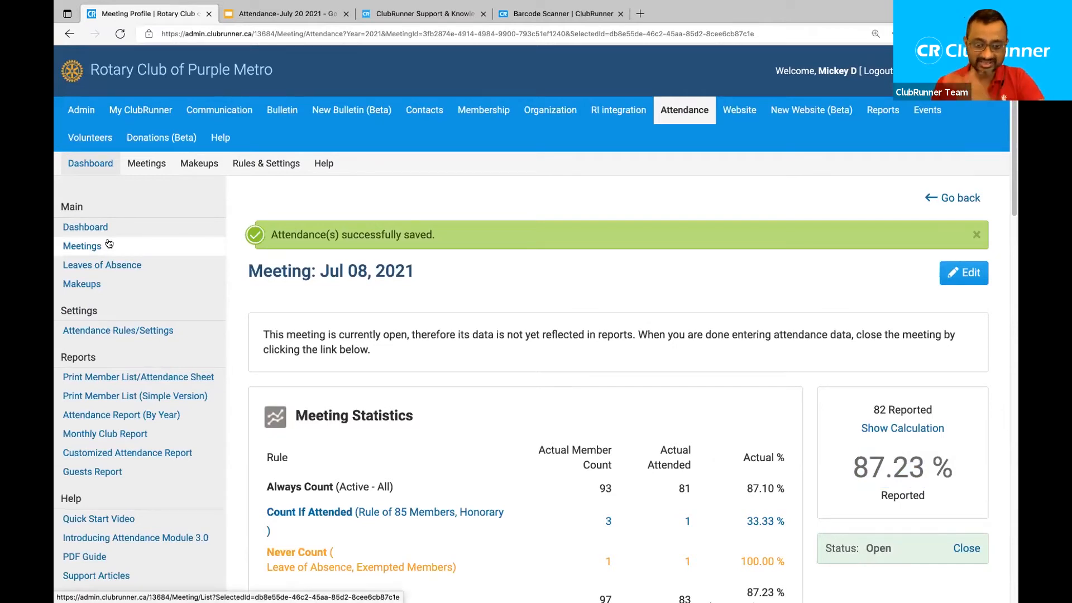
{"action": "scroll", "coordinate": [728, 303], "scroll_direction": "down", "scroll_amount": 1}
{"action": "scroll", "coordinate": [727, 304], "scroll_direction": "down", "scroll_amount": 5}
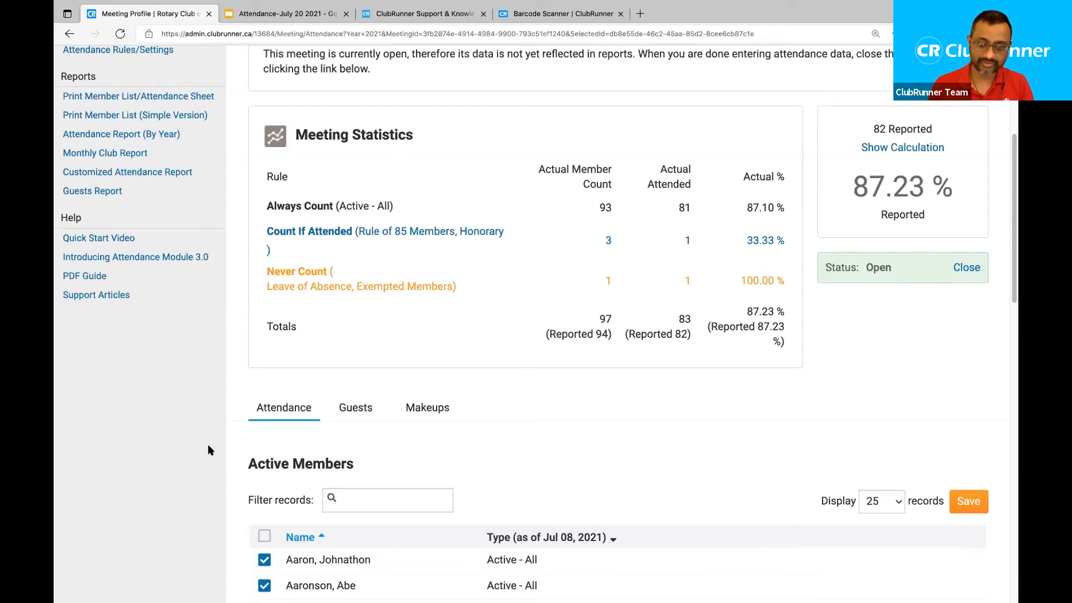
{"action": "scroll", "coordinate": [207, 444], "scroll_direction": "down", "scroll_amount": 7}
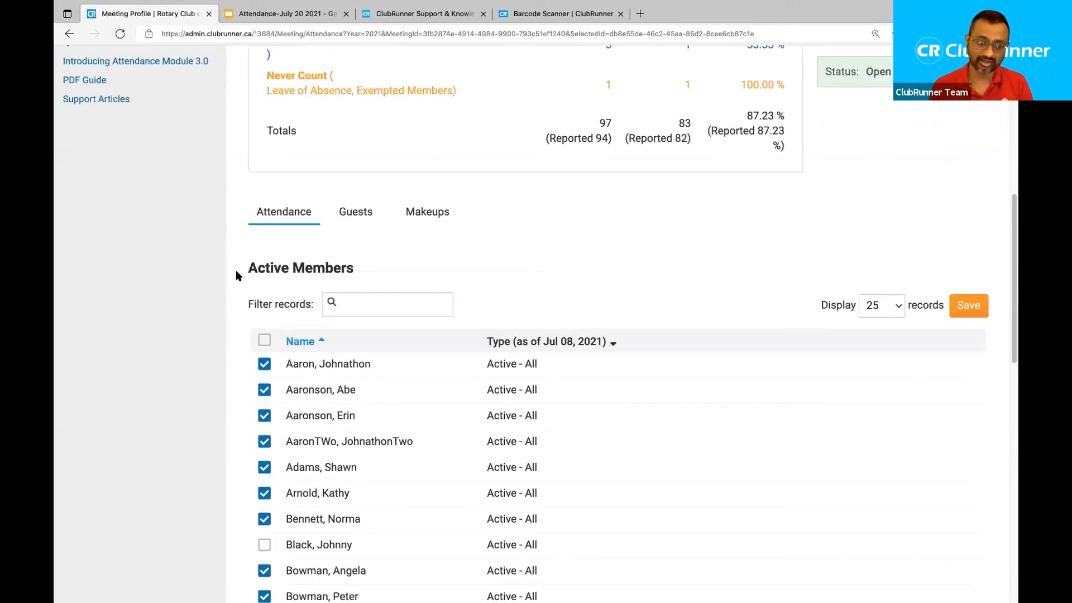
{"action": "scroll", "coordinate": [236, 273], "scroll_direction": "up", "scroll_amount": 3}
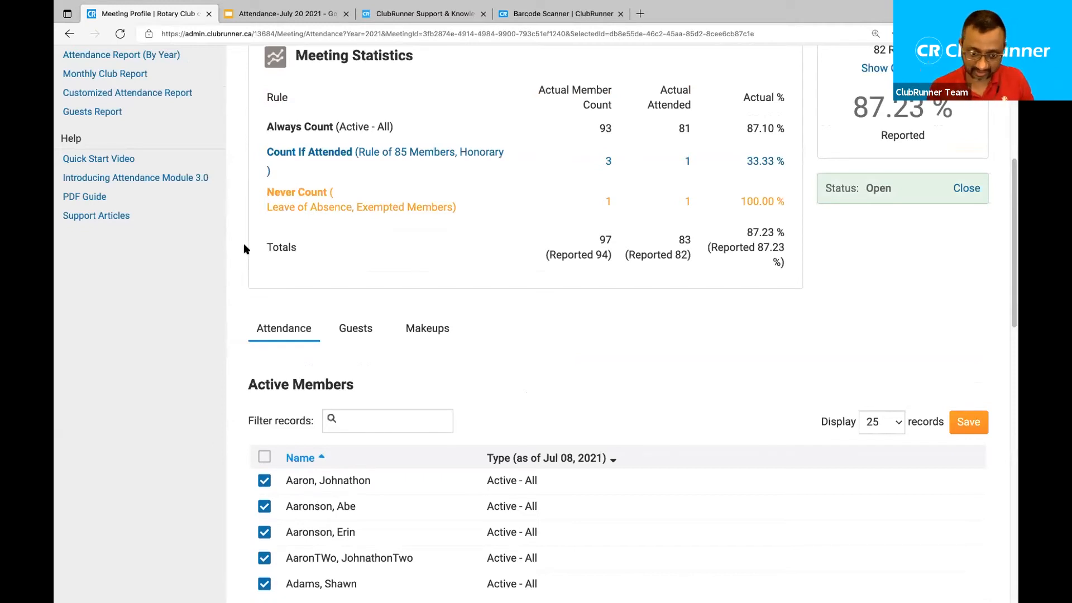
{"action": "scroll", "coordinate": [246, 237], "scroll_direction": "up", "scroll_amount": 2}
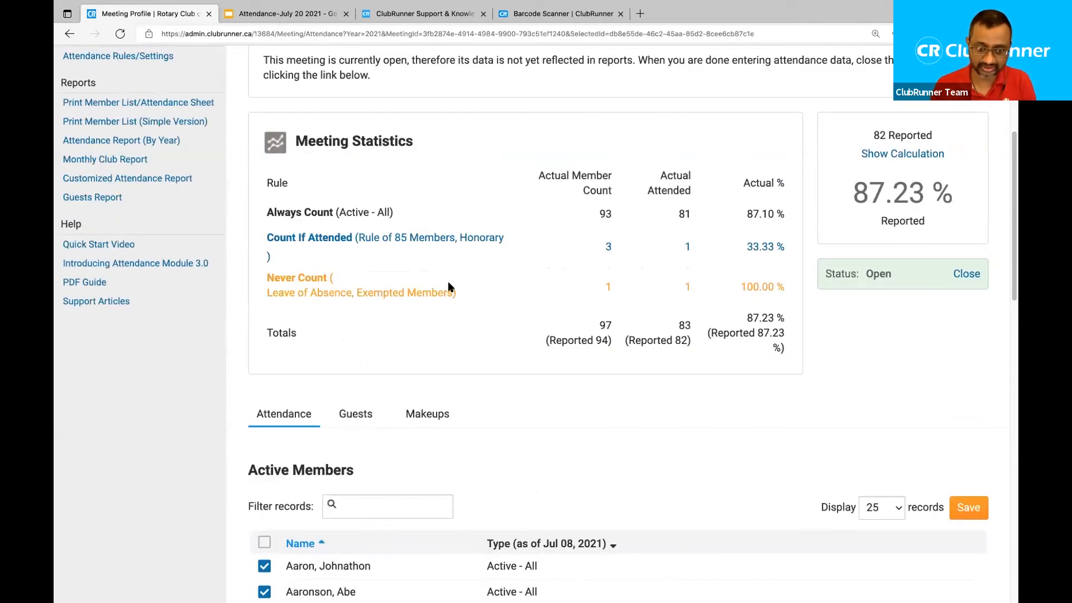
View the empty Jul 08, 2021 guest list and start adding a new guest.
{"action": "left_click", "coordinate": [368, 414]}
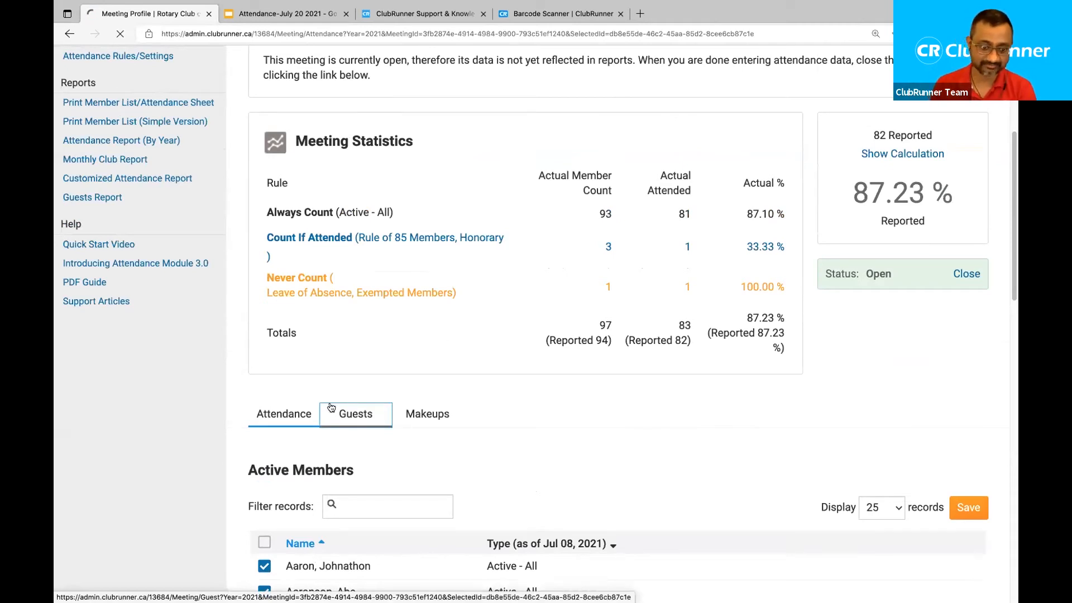
{"action": "scroll", "coordinate": [232, 407], "scroll_direction": "down", "scroll_amount": 5}
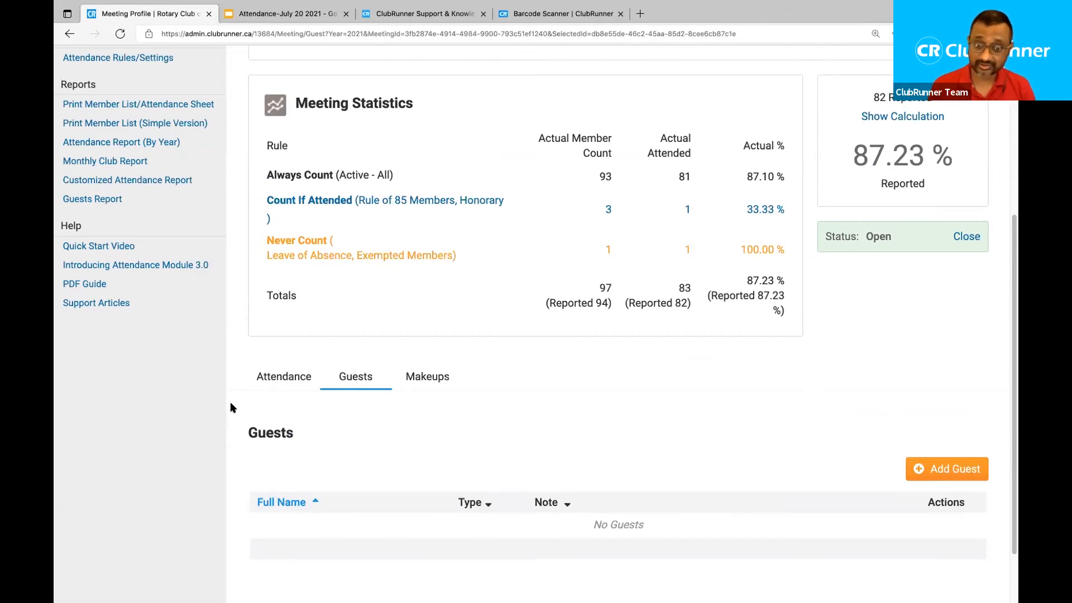
{"action": "scroll", "coordinate": [233, 408], "scroll_direction": "down", "scroll_amount": 1}
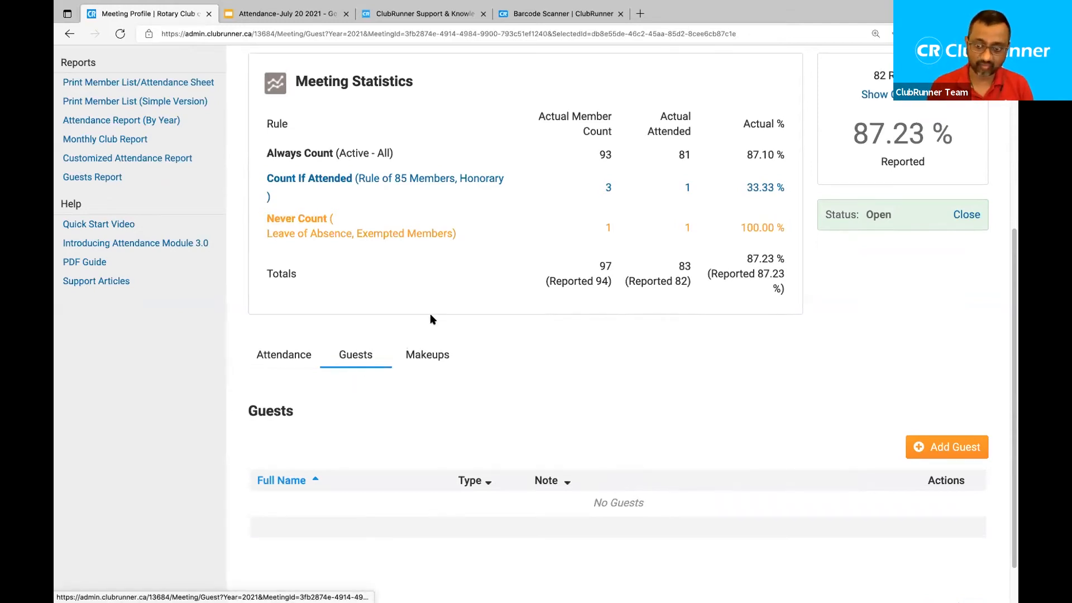
{"action": "scroll", "coordinate": [430, 313], "scroll_direction": "up", "scroll_amount": 3}
{"action": "left_click_drag", "start_coordinate": [313, 60], "coordinate": [438, 79]}
{"action": "scroll", "coordinate": [479, 217], "scroll_direction": "down", "scroll_amount": 4}
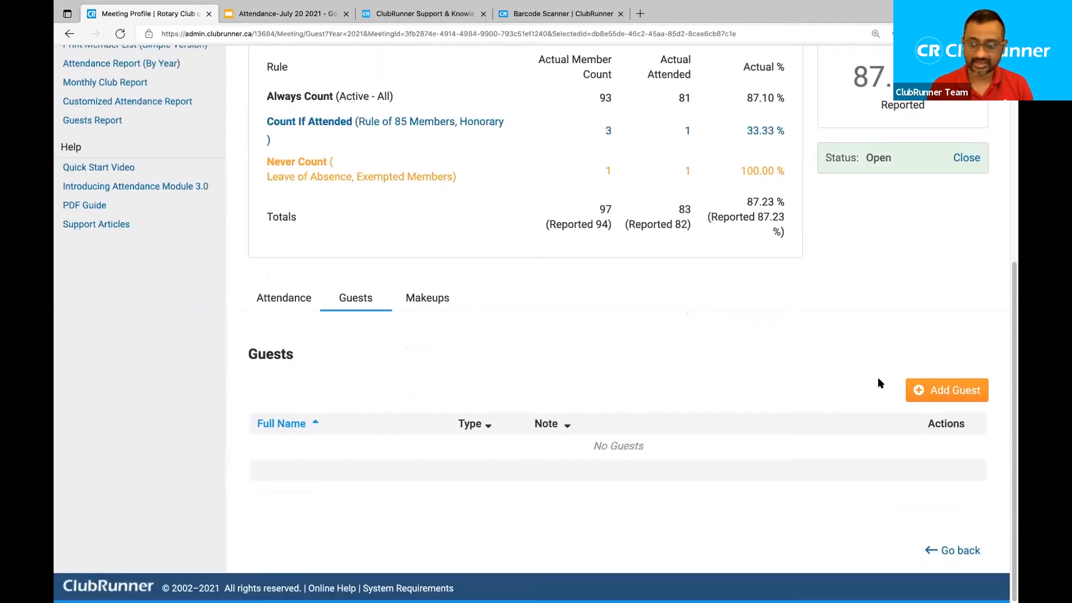
{"action": "left_click", "coordinate": [955, 394]}
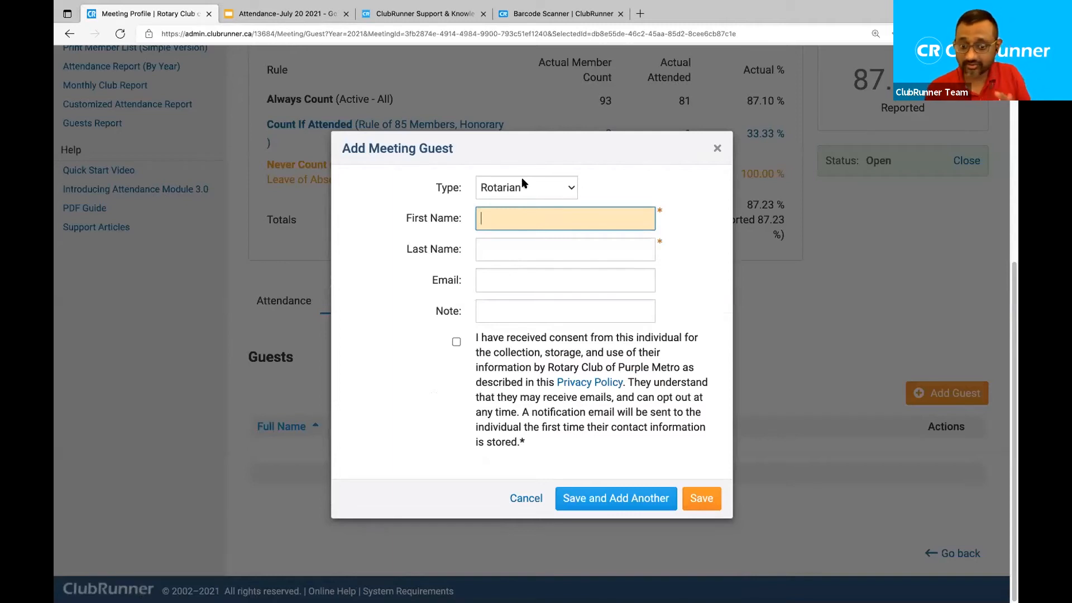
Reopen the guest form and set the guest type to Guest of Member.
{"action": "left_click_drag", "start_coordinate": [435, 188], "coordinate": [448, 188]}
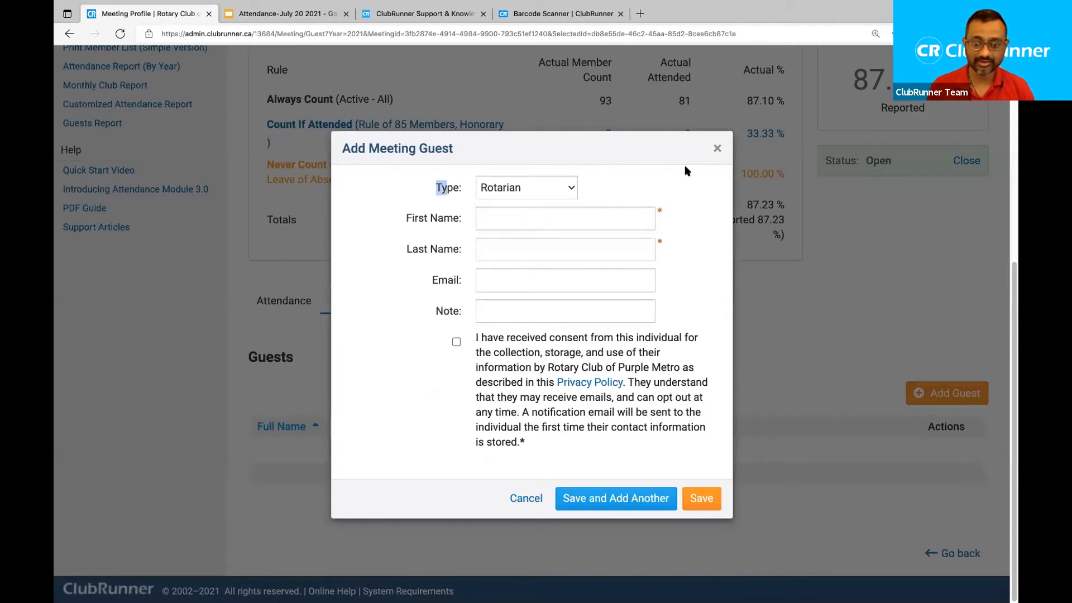
{"action": "left_click", "coordinate": [717, 150]}
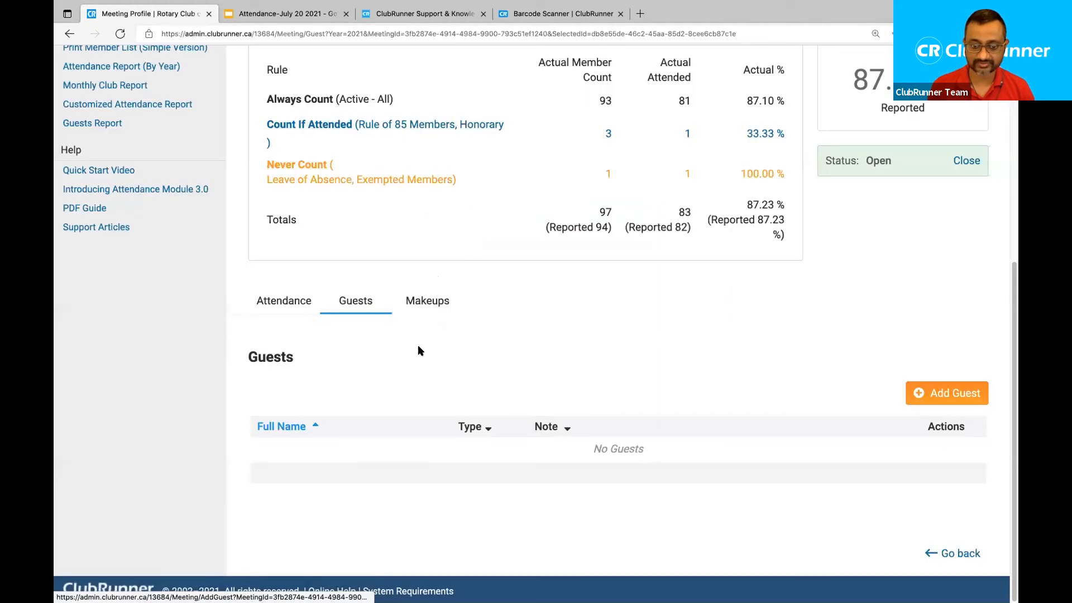
{"action": "left_click", "coordinate": [949, 395]}
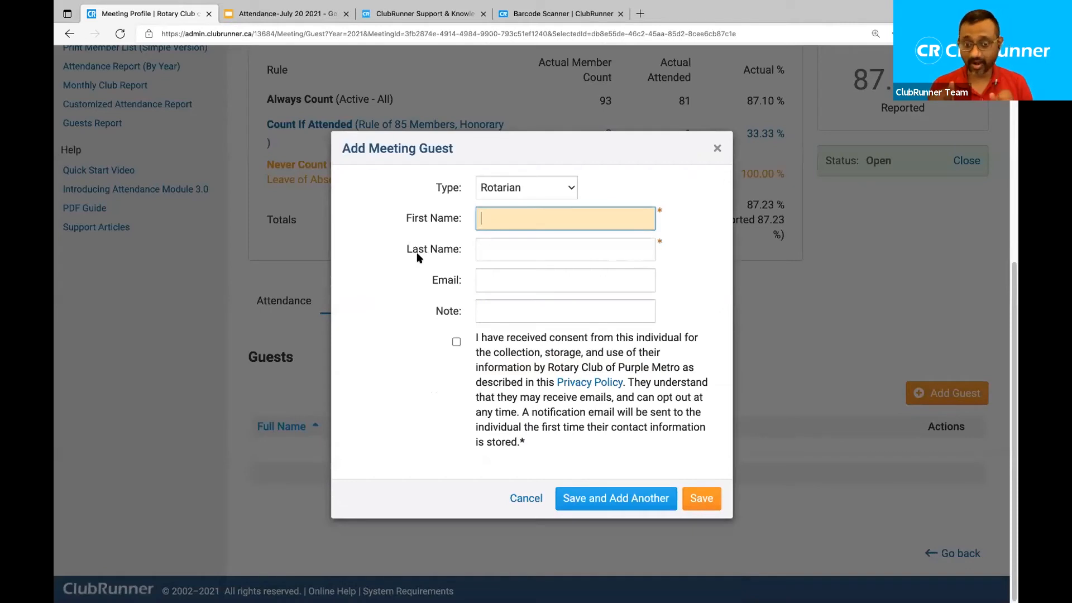
{"action": "left_click", "coordinate": [495, 187]}
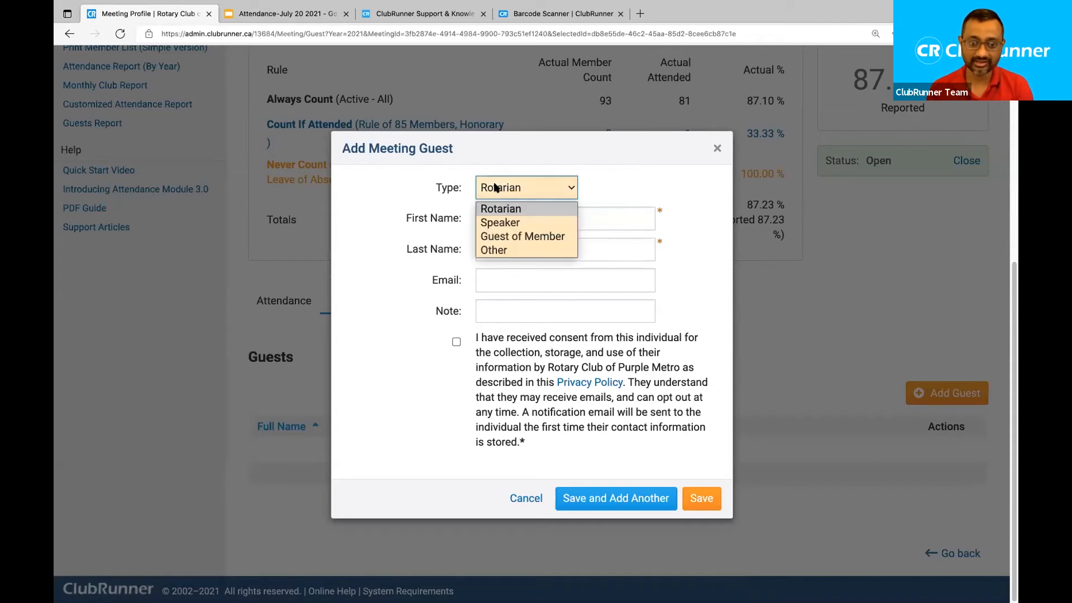
{"action": "left_click", "coordinate": [518, 237]}
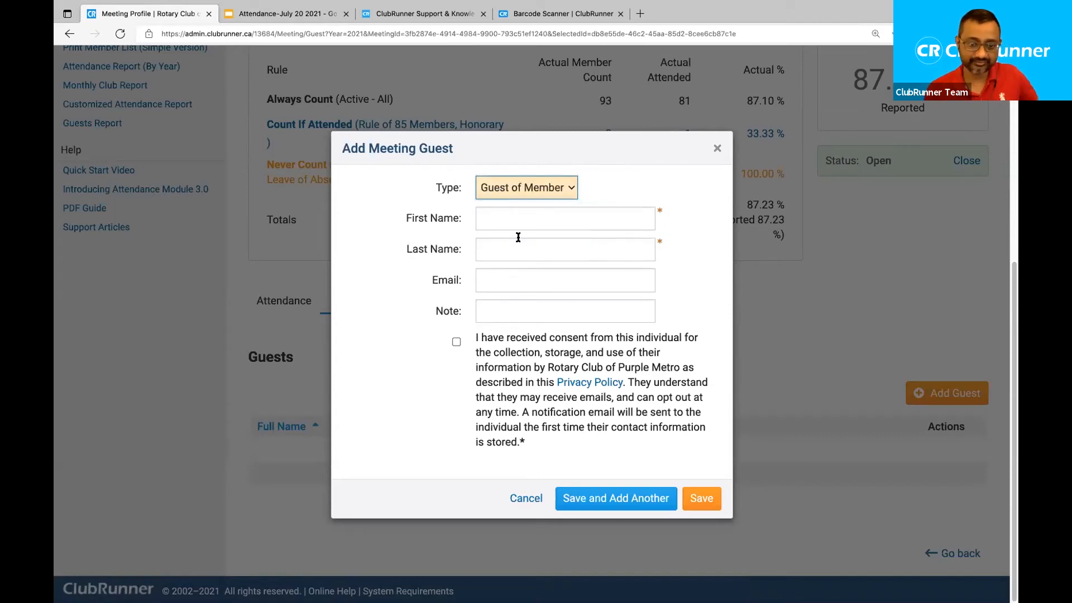
Enter the guest's first name and e-mail address.
{"action": "left_click", "coordinate": [499, 221]}
{"action": "type", "text": "R"}
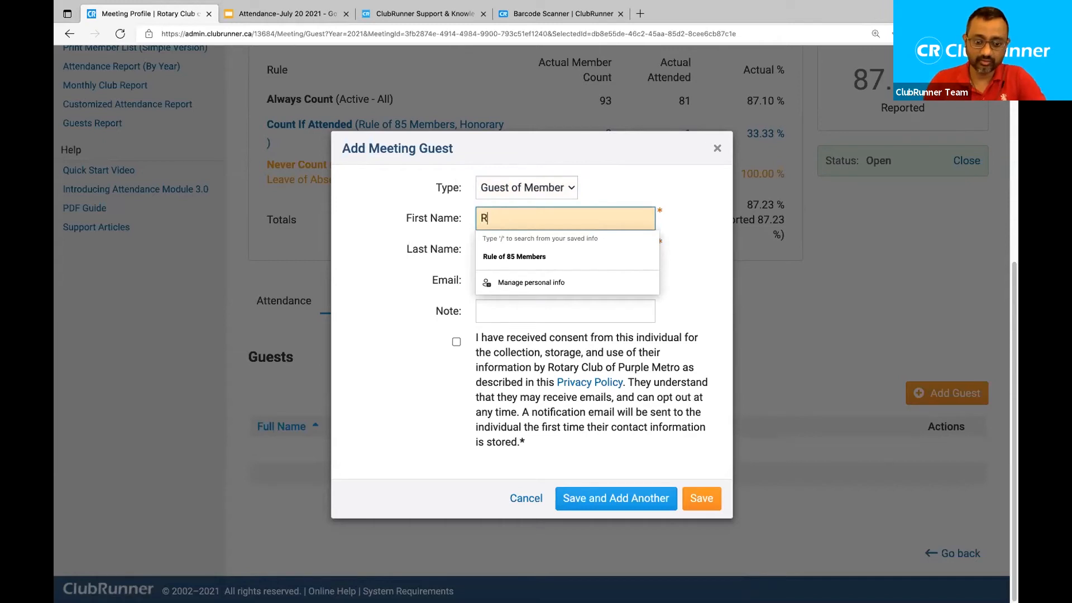
{"action": "type", "text": "ose"}
{"action": "key", "text": "Tab"}
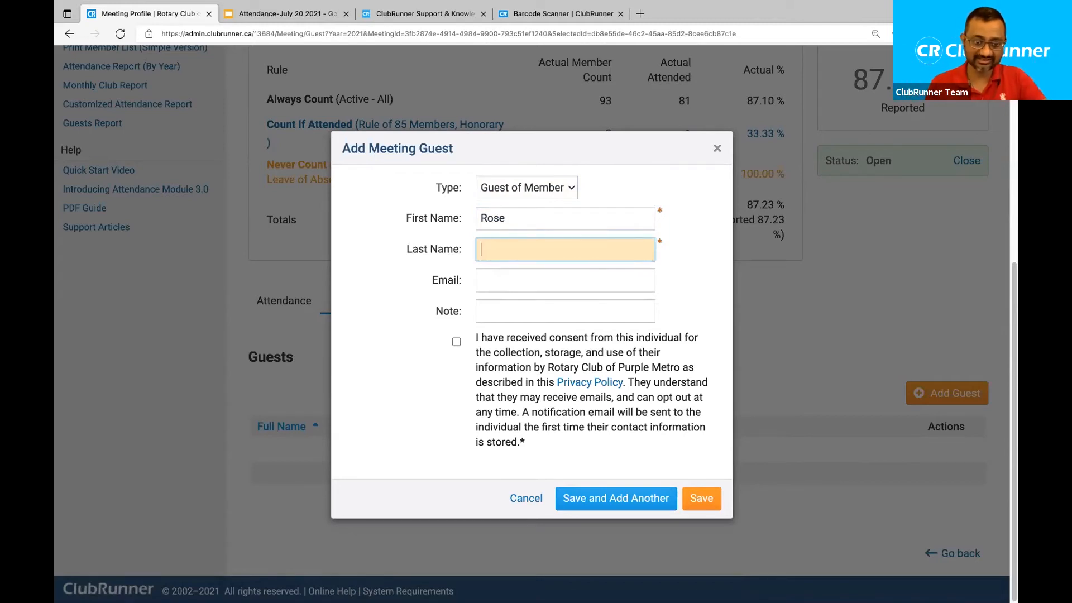
{"action": "left_click", "coordinate": [492, 285]}
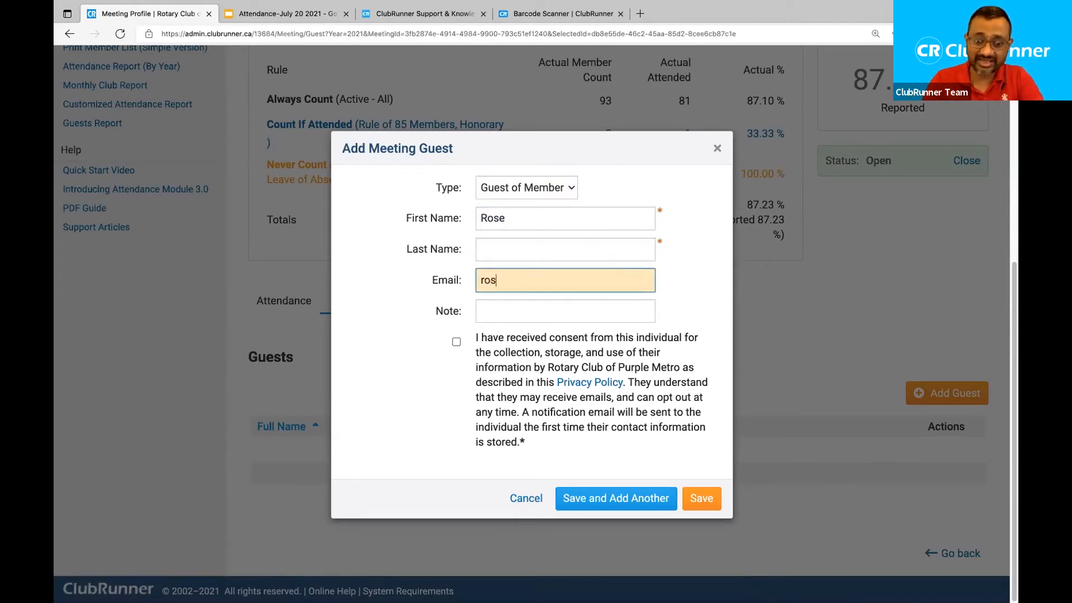
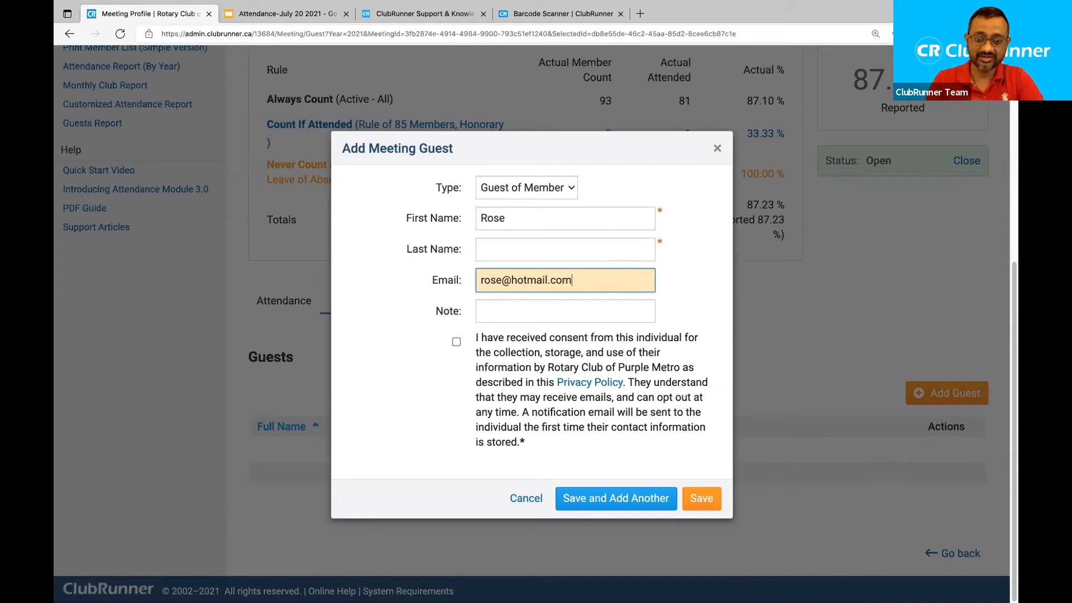
{"action": "key", "text": "shift+Left"}
{"action": "key", "text": "shift+Left"}
{"action": "key", "text": "shift+Left"}
{"action": "key", "text": "shift+Left"}
{"action": "key", "text": "shift+Left"}
{"action": "key", "text": "shift+Left"}
{"action": "key", "text": "shift+Left"}
{"action": "key", "text": "shift+Left"}
{"action": "key", "text": "shift+Left"}
{"action": "key", "text": "shift+Left"}
{"action": "key", "text": "shift+Left"}
{"action": "key", "text": "shift+Left"}
{"action": "key", "text": "shift+Left"}
{"action": "key", "text": "shift+Left"}
{"action": "key", "text": "shift+Left"}
{"action": "key", "text": "shift+Left"}
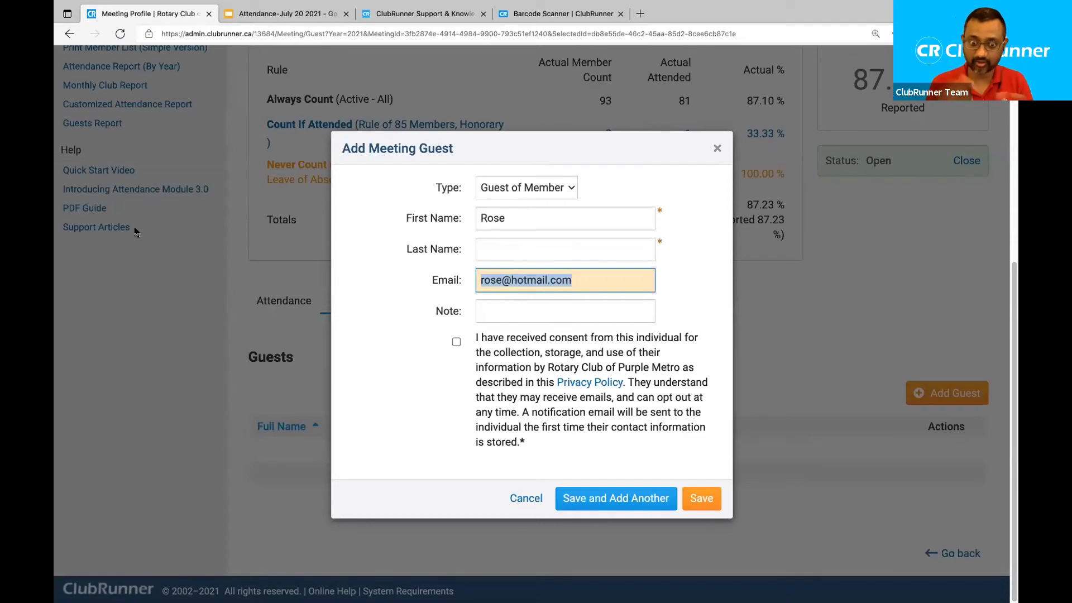
{"action": "left_click", "coordinate": [587, 276]}
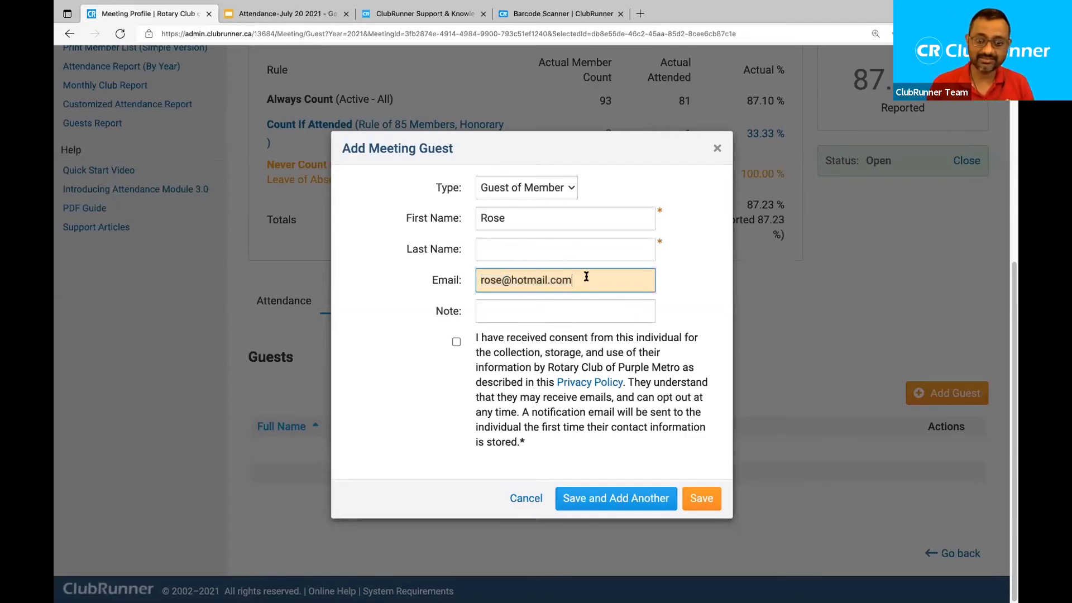
{"action": "left_click", "coordinate": [512, 247]}
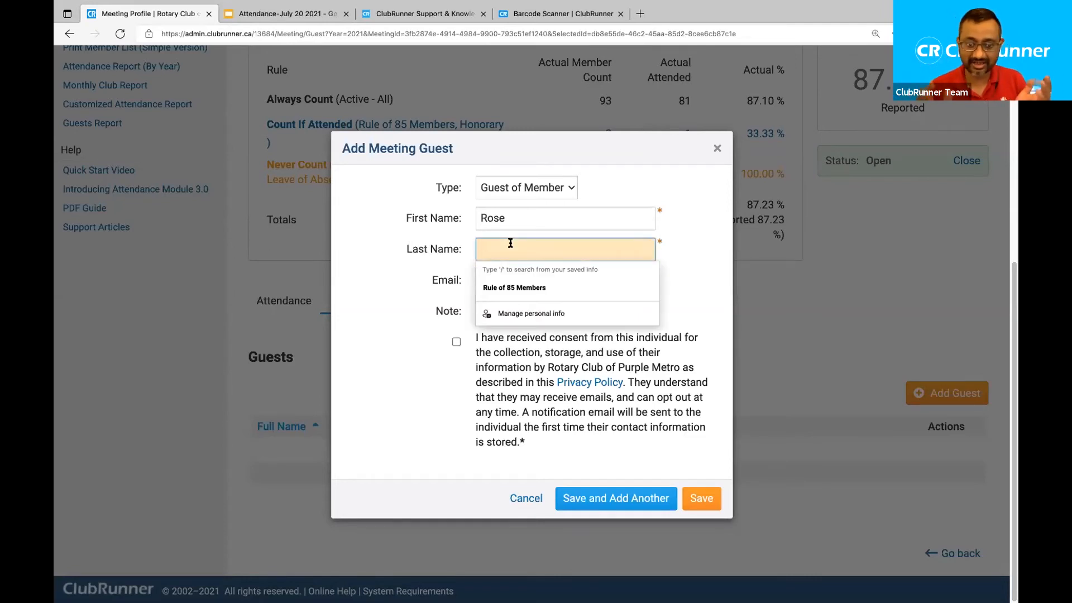
{"action": "left_click", "coordinate": [412, 324]}
{"action": "left_click_drag", "start_coordinate": [606, 273], "coordinate": [429, 277]}
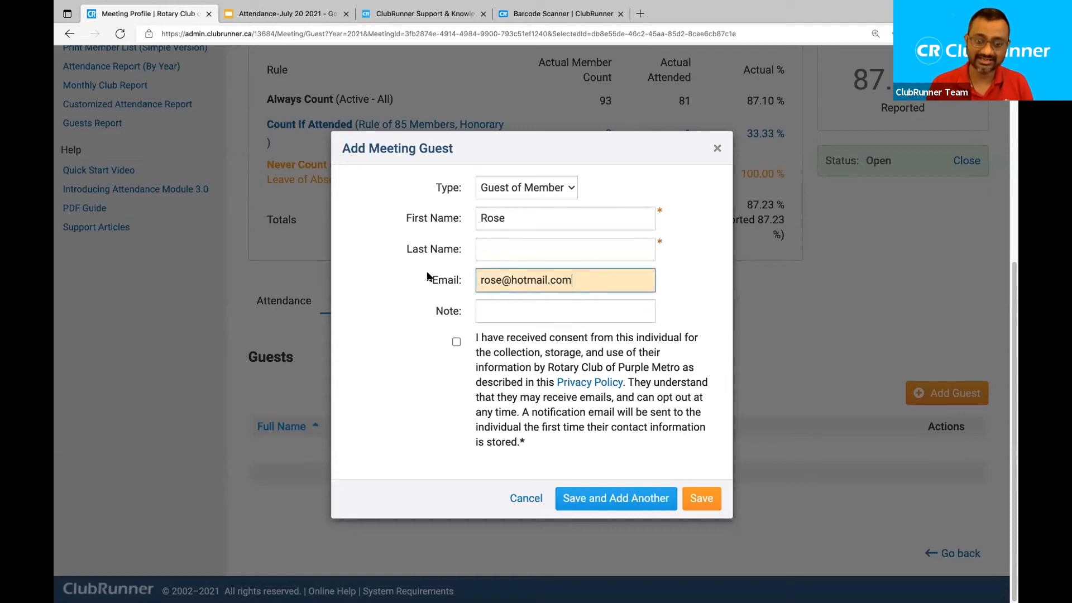
Add a note naming the member who brought the guest, then highlight the consent statement.
{"action": "left_click", "coordinate": [502, 307]}
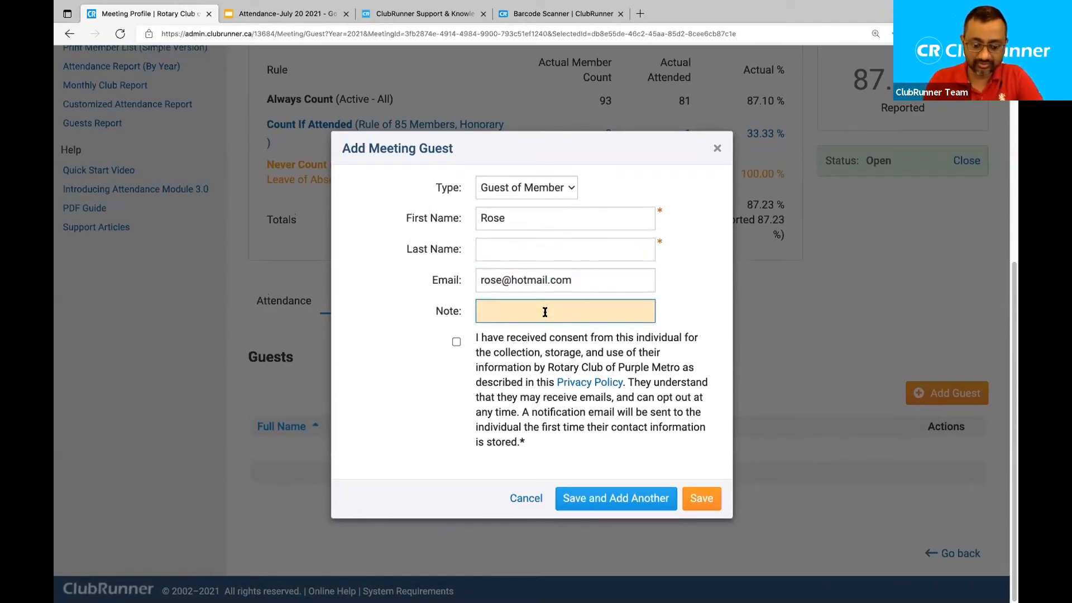
{"action": "type", "text": "Brought in y"}
{"action": "key", "text": "BackSpace"}
{"action": "type", "text": "by Mickey D."}
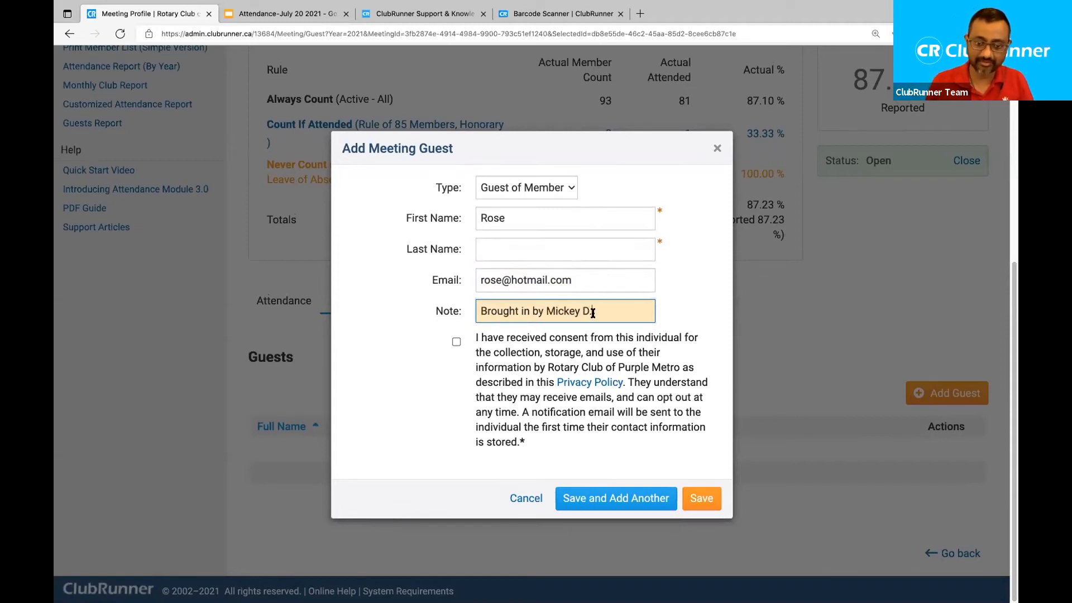
{"action": "left_click_drag", "start_coordinate": [593, 312], "coordinate": [478, 313]}
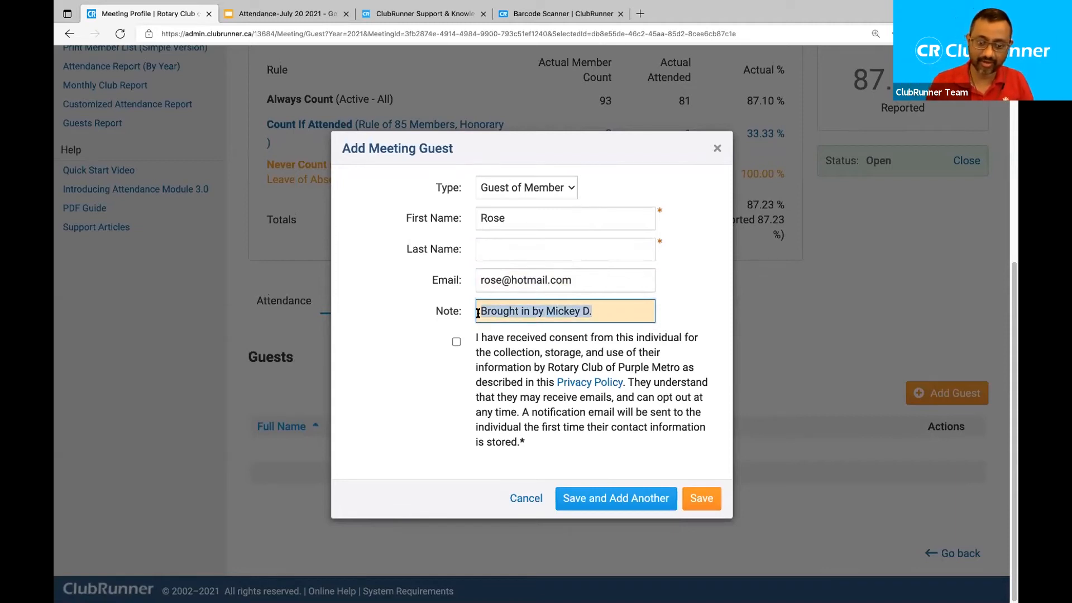
{"action": "left_click", "coordinate": [622, 314]}
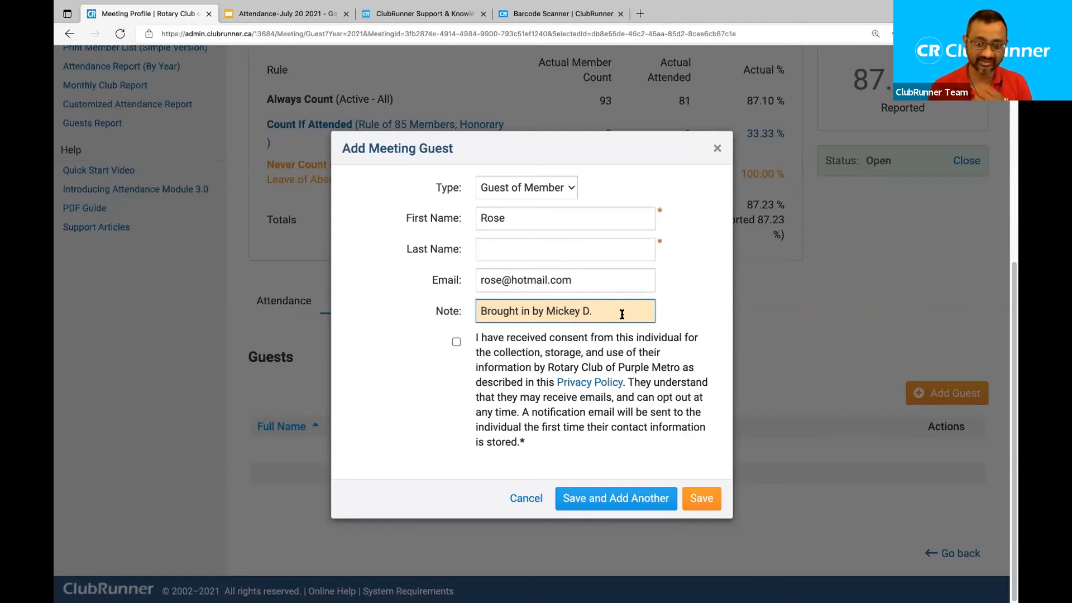
{"action": "left_click_drag", "start_coordinate": [475, 338], "coordinate": [593, 339]}
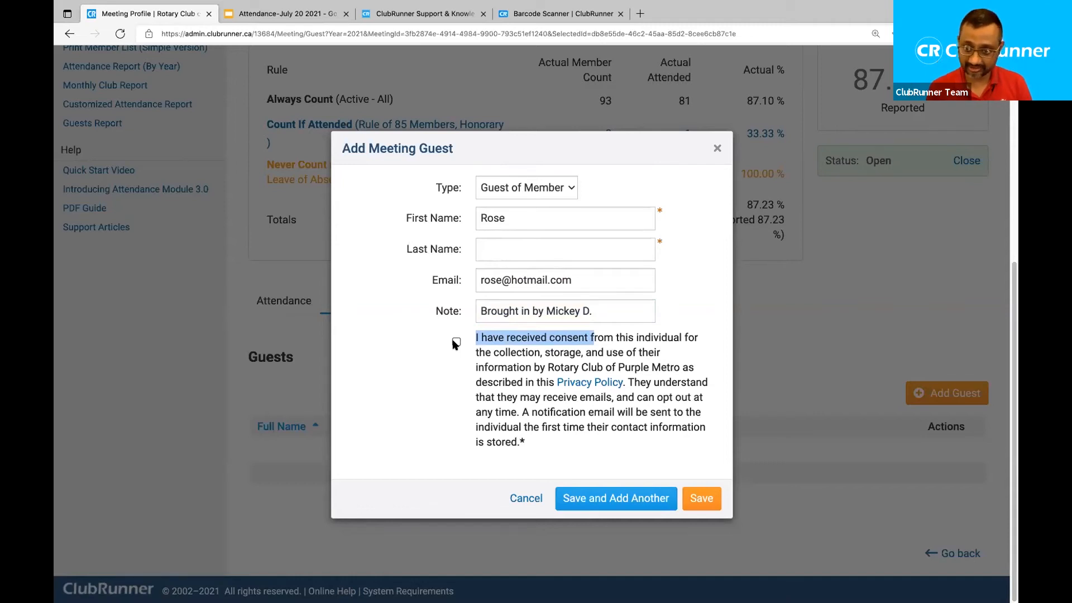
Tick the guest consent box and try saving, which fails with 'The Last Name field is required.'.
{"action": "left_click", "coordinate": [456, 342]}
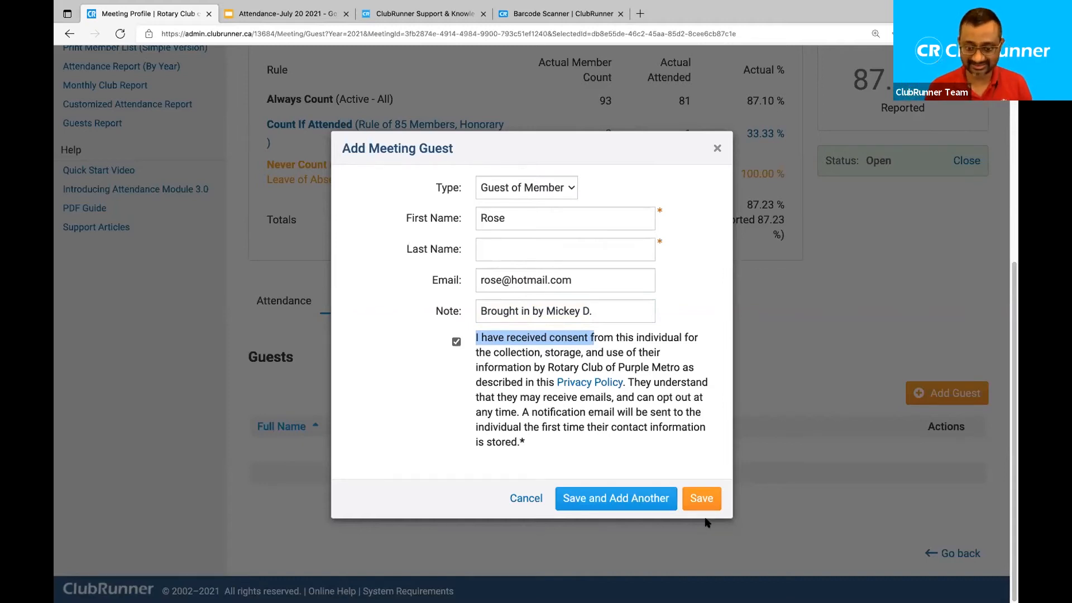
{"action": "left_click", "coordinate": [456, 342]}
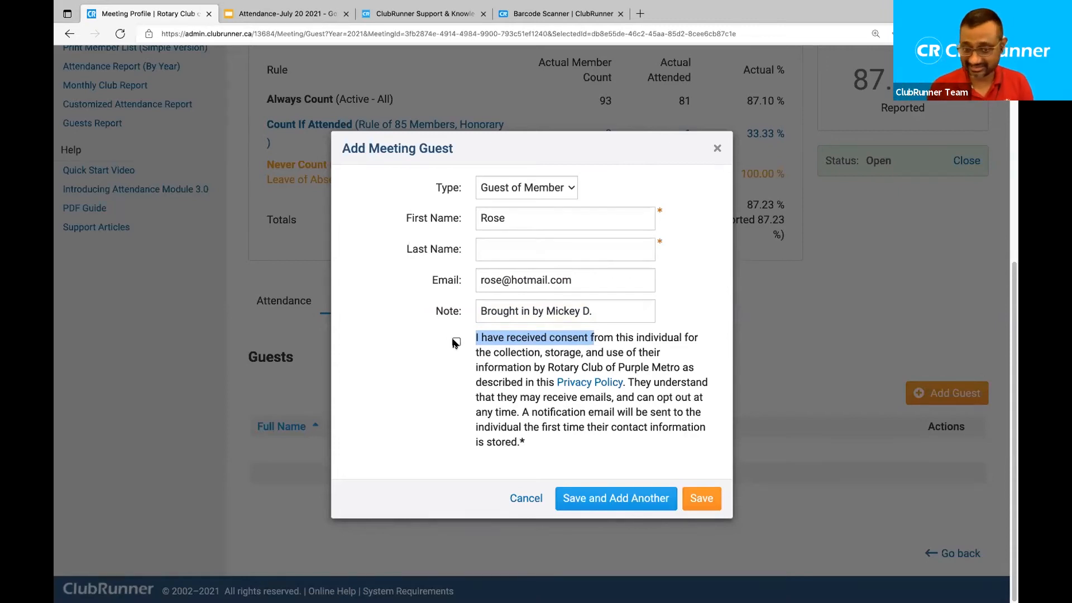
{"action": "left_click", "coordinate": [456, 342]}
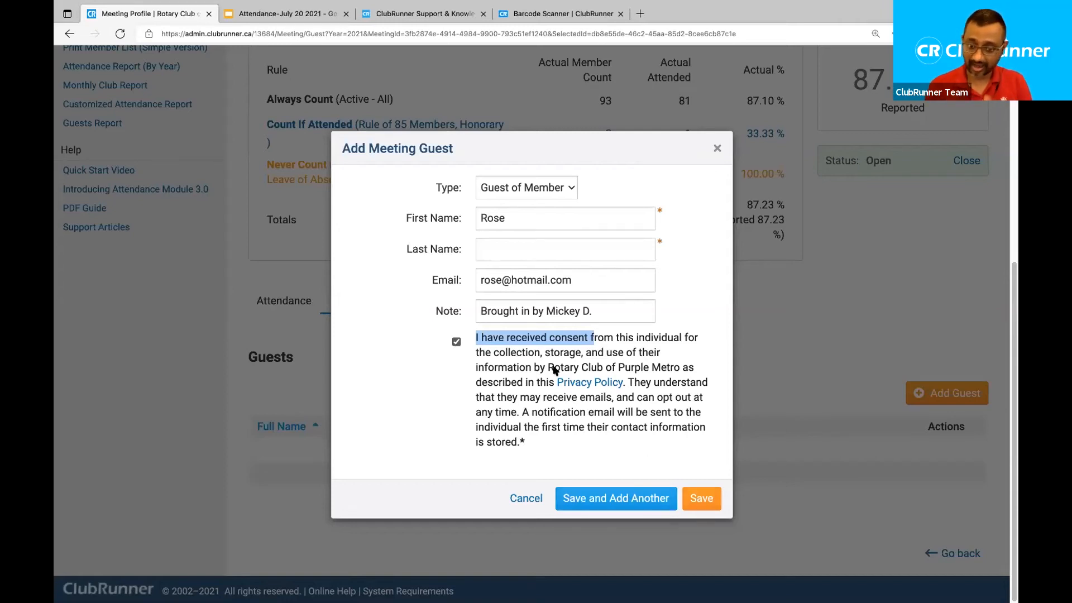
{"action": "left_click", "coordinate": [496, 245]}
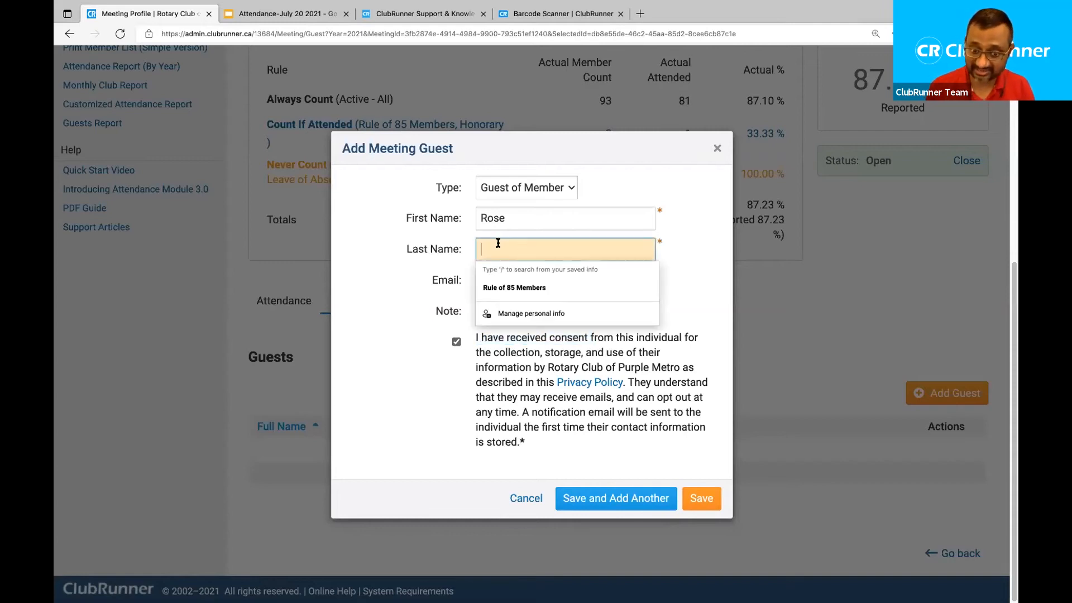
{"action": "left_click", "coordinate": [694, 260]}
{"action": "left_click", "coordinate": [594, 279]}
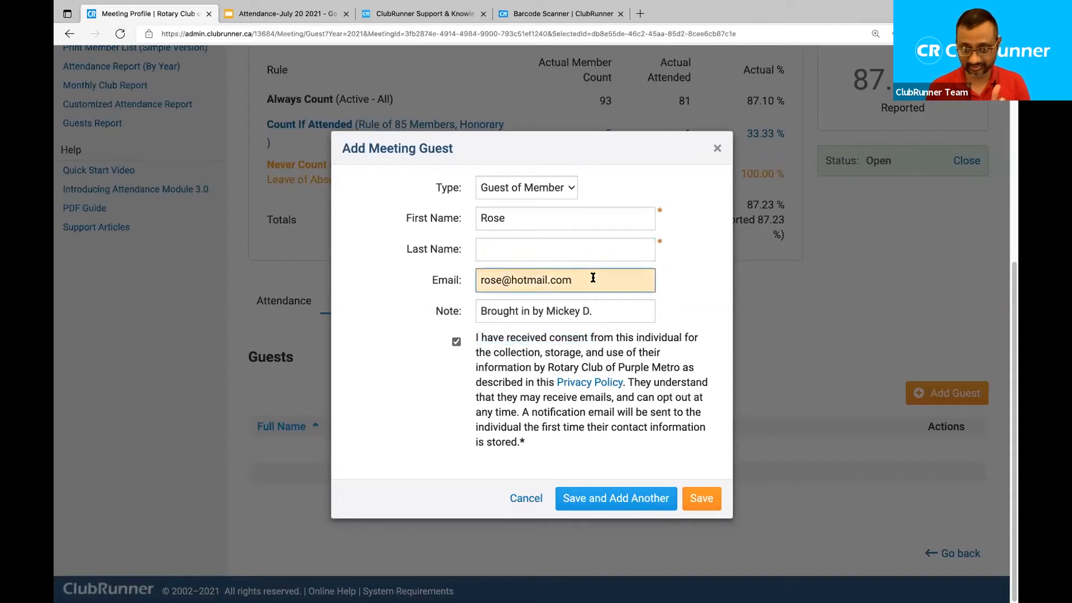
{"action": "left_click", "coordinate": [701, 499]}
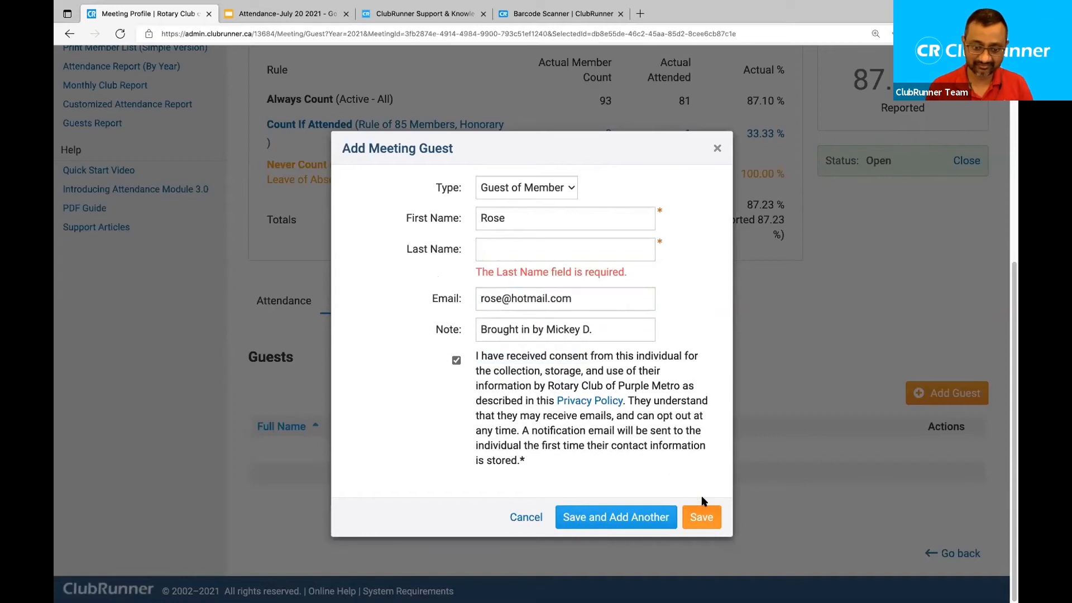
{"action": "left_click", "coordinate": [512, 251]}
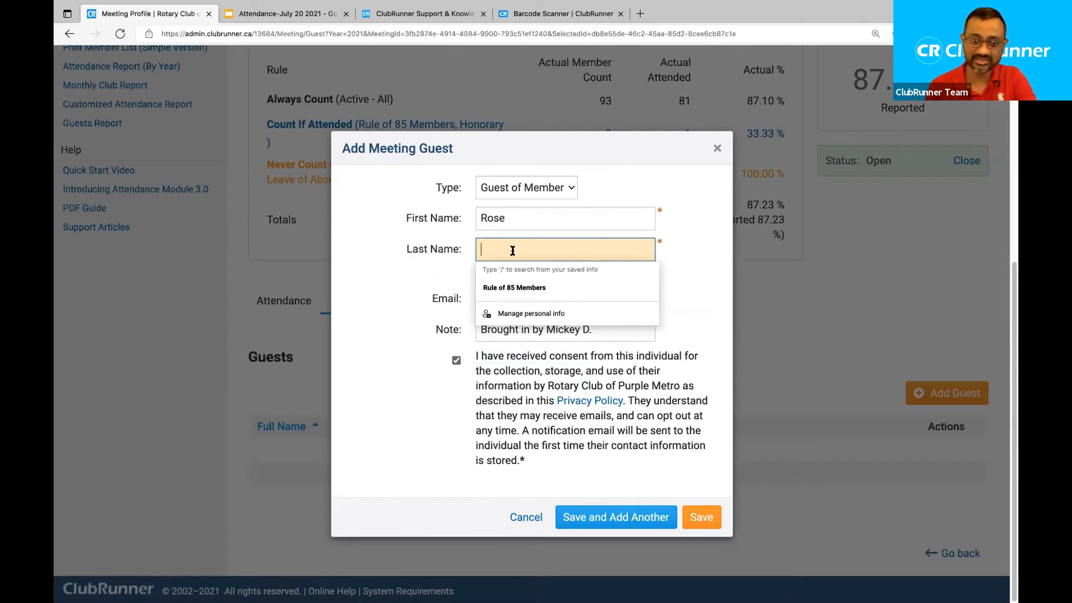
Set the guest's last name to Unknown.
{"action": "type", "text": "LastName"}
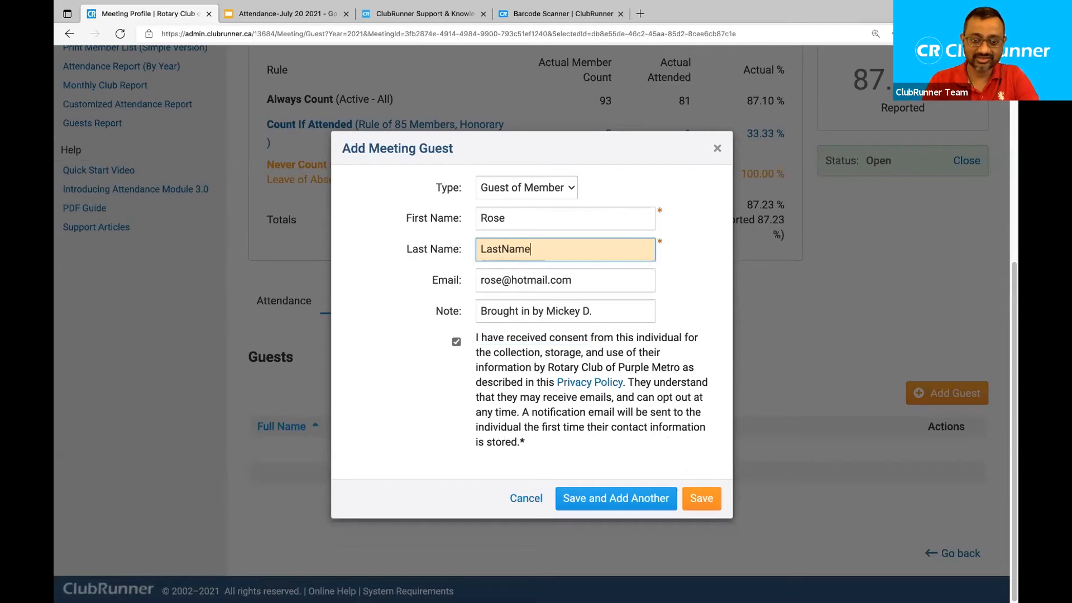
{"action": "key", "text": "ctrl+a"}
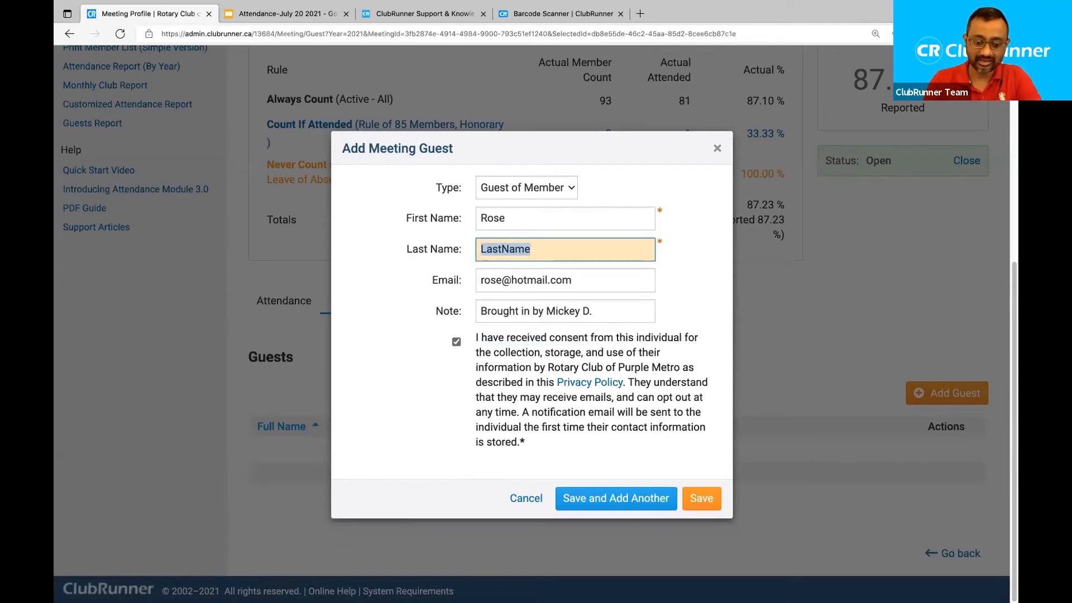
{"action": "type", "text": "Unknown"}
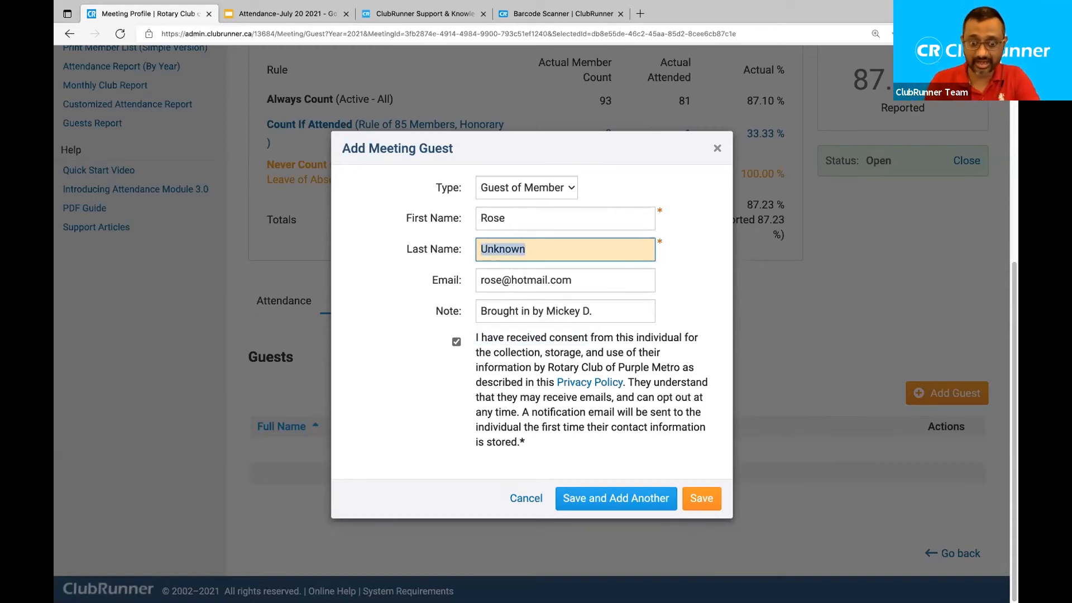
{"action": "type", "text": "Miller"}
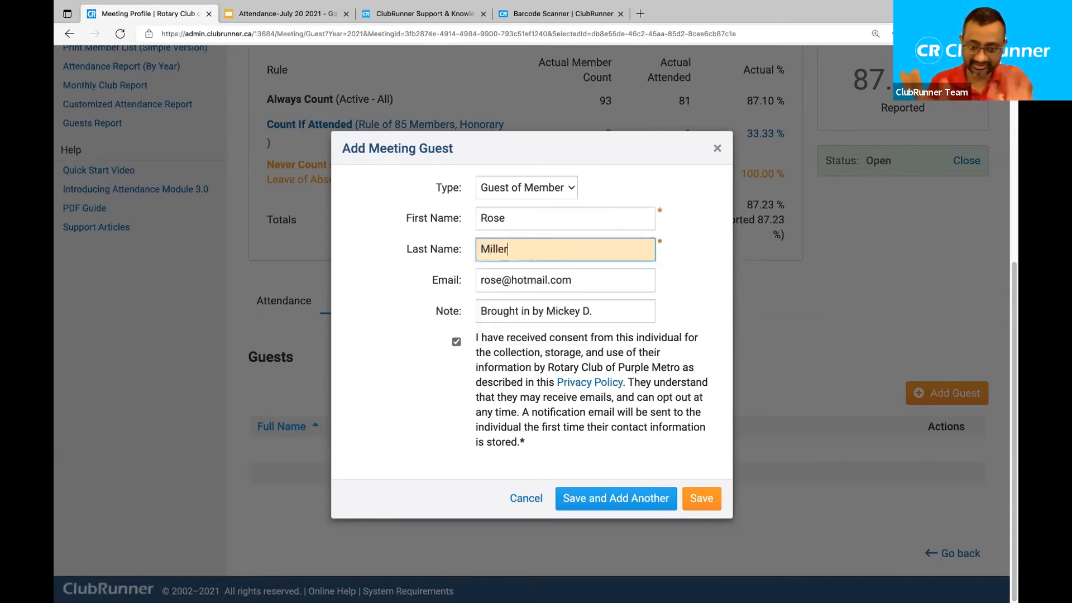
{"action": "key", "text": "BackSpace"}
{"action": "key", "text": "BackSpace"}
{"action": "key", "text": "BackSpace"}
{"action": "key", "text": "BackSpace"}
{"action": "key", "text": "BackSpace"}
{"action": "key", "text": "BackSpace"}
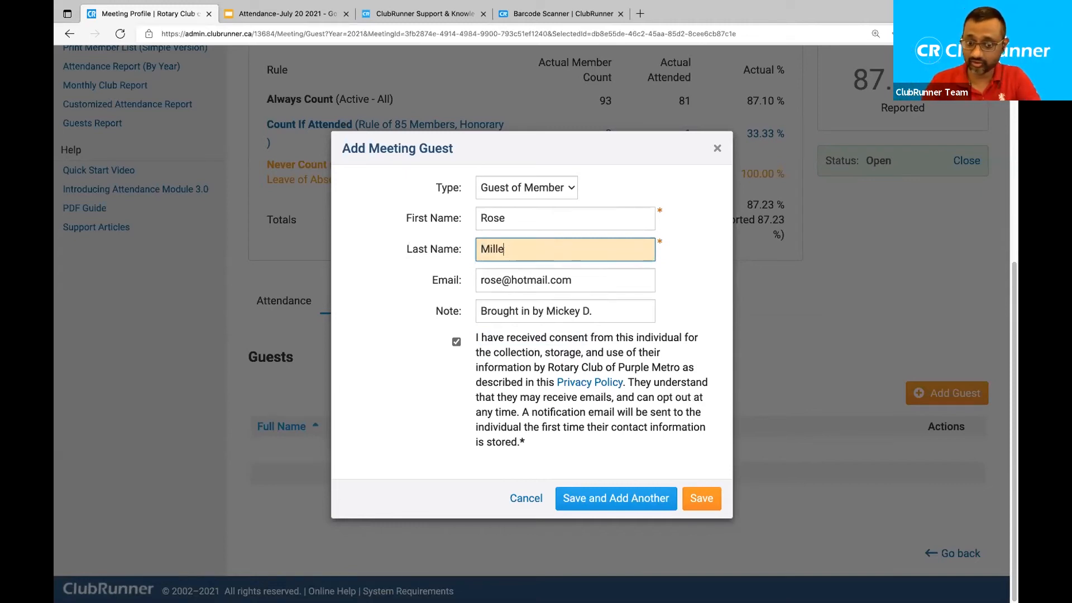
{"action": "type", "text": "Unknown"}
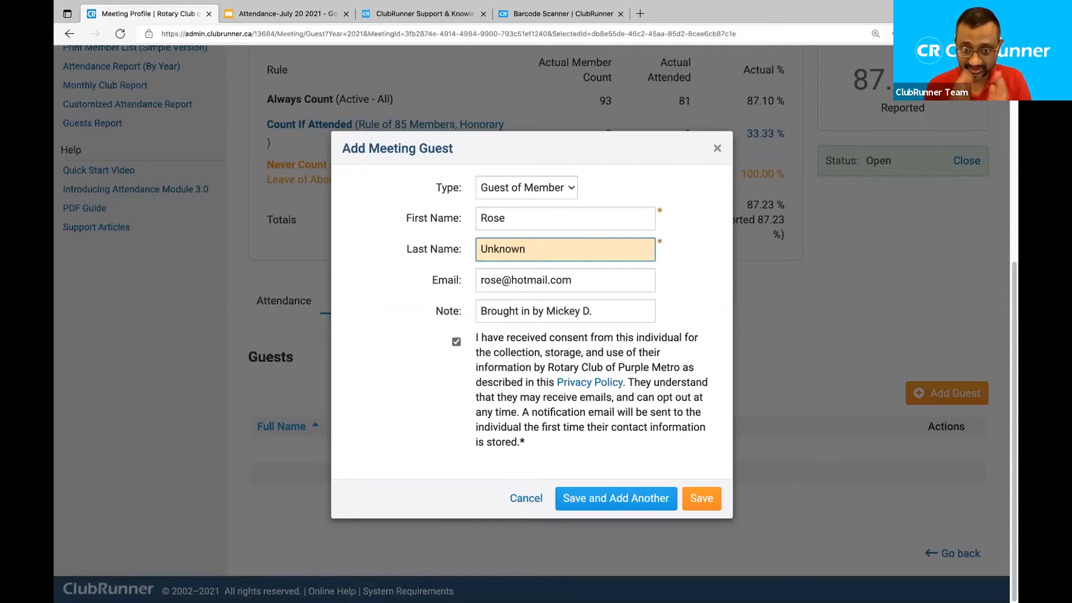
{"action": "left_click_drag", "start_coordinate": [522, 249], "coordinate": [388, 252]}
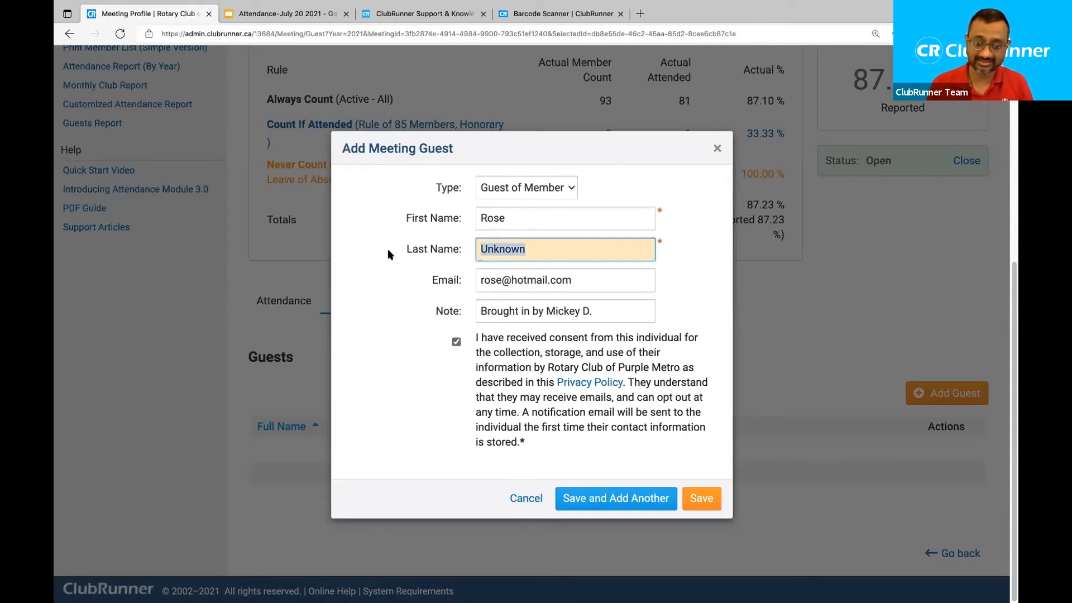
Clear the guest's e-mail address and save her to the meeting's Guests list.
{"action": "left_click", "coordinate": [637, 281]}
{"action": "key", "text": "ctrl+a"}
{"action": "key", "text": "BackSpace"}
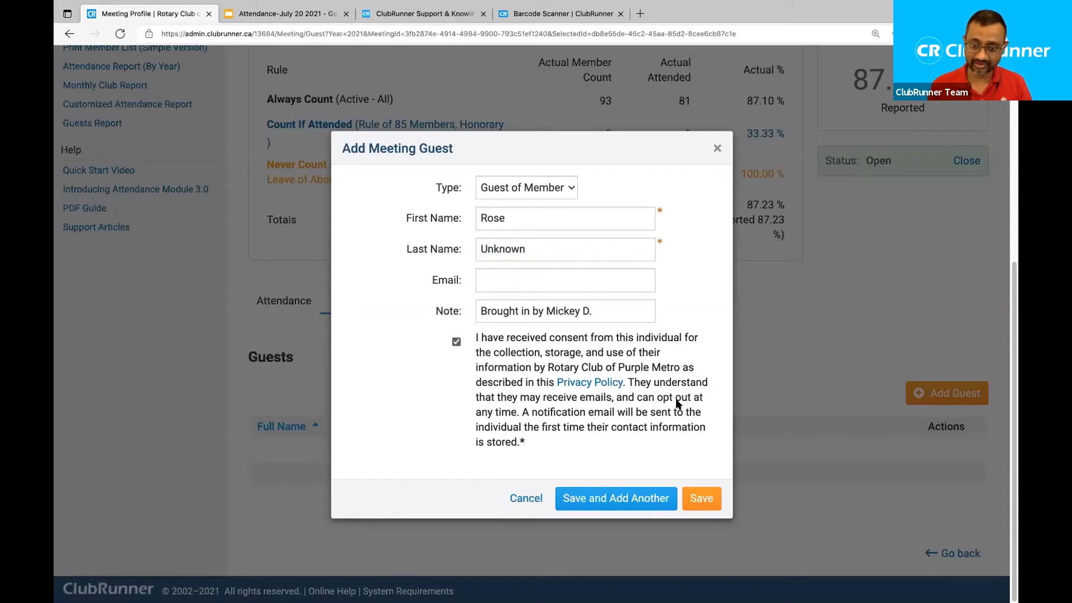
{"action": "left_click", "coordinate": [703, 498]}
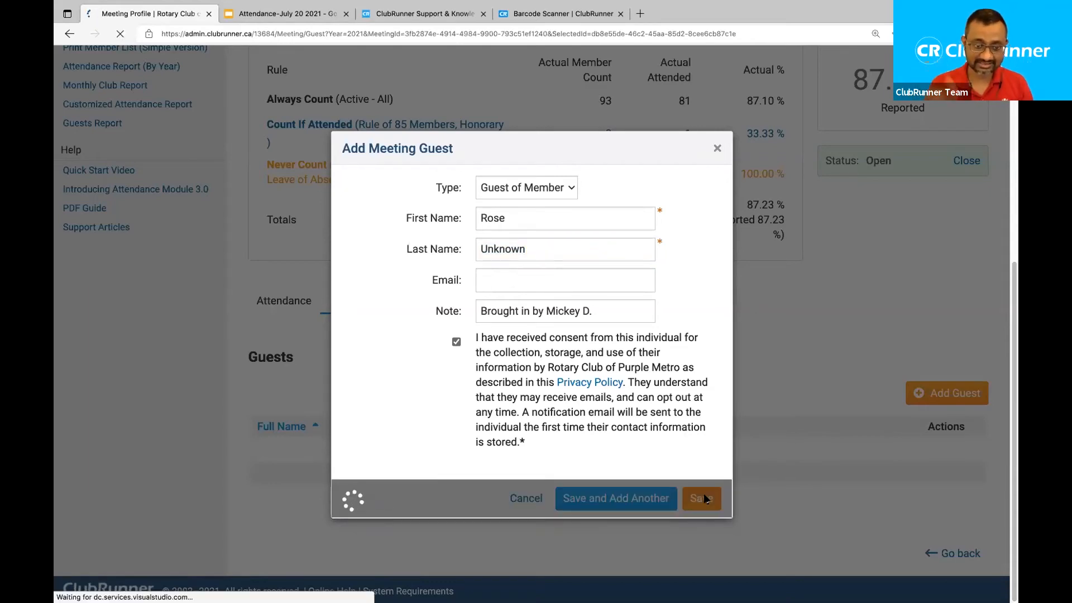
{"action": "scroll", "coordinate": [649, 360], "scroll_direction": "down", "scroll_amount": 7}
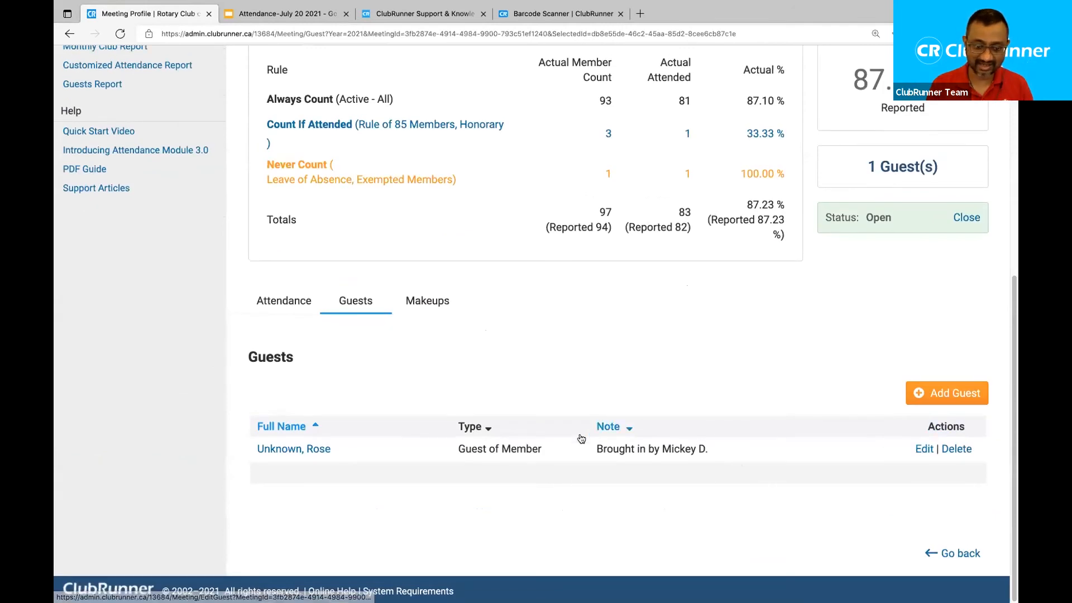
Review the Unknown, Rose guest entry without saving changes, then move to the meeting's Makeups section.
{"action": "left_click", "coordinate": [924, 449]}
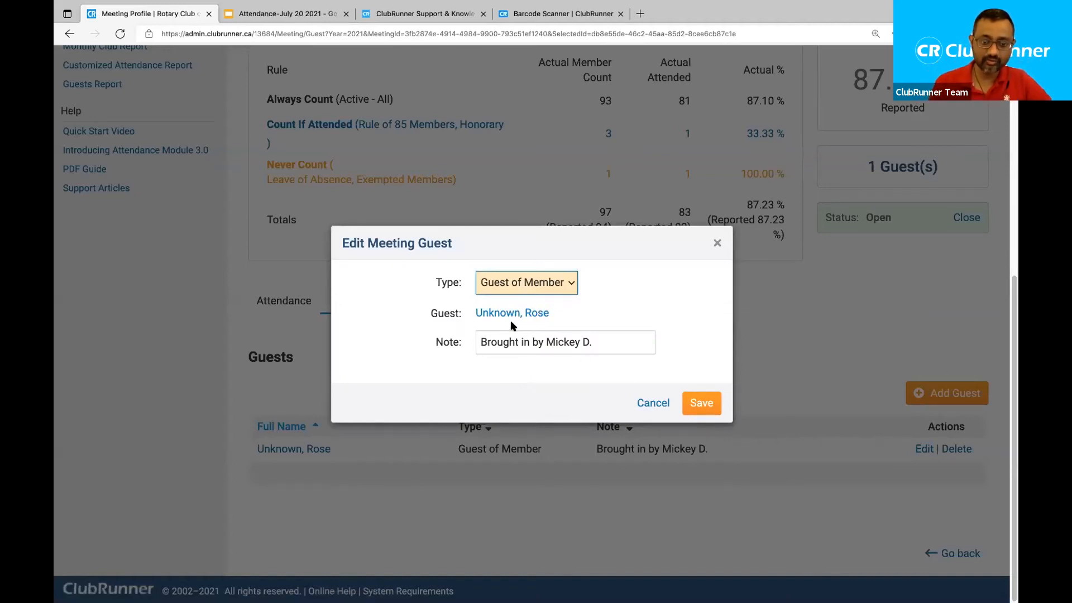
{"action": "left_click", "coordinate": [649, 402]}
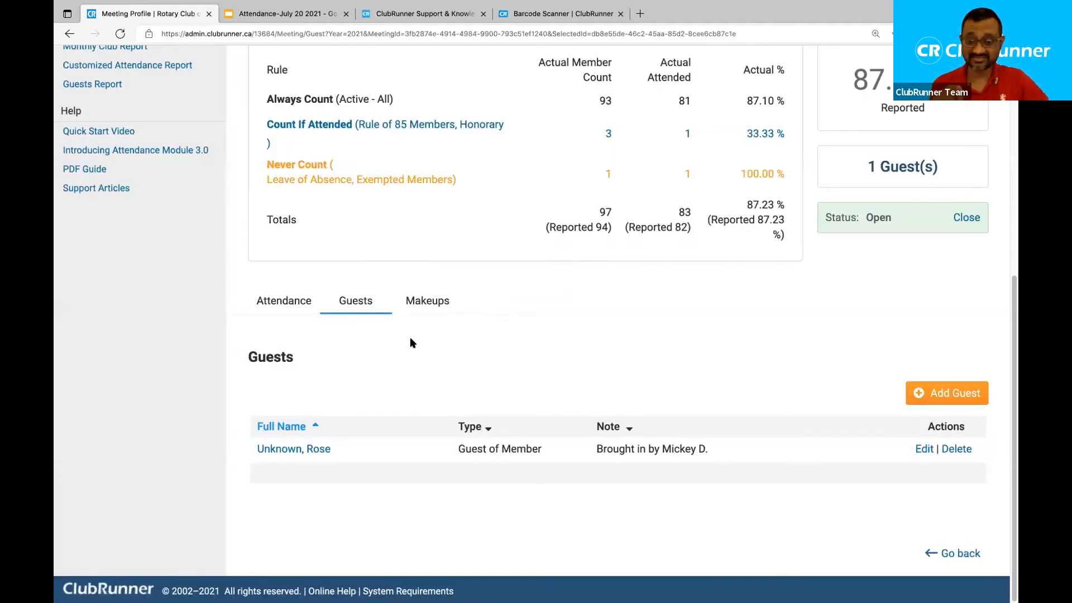
{"action": "left_click", "coordinate": [431, 301]}
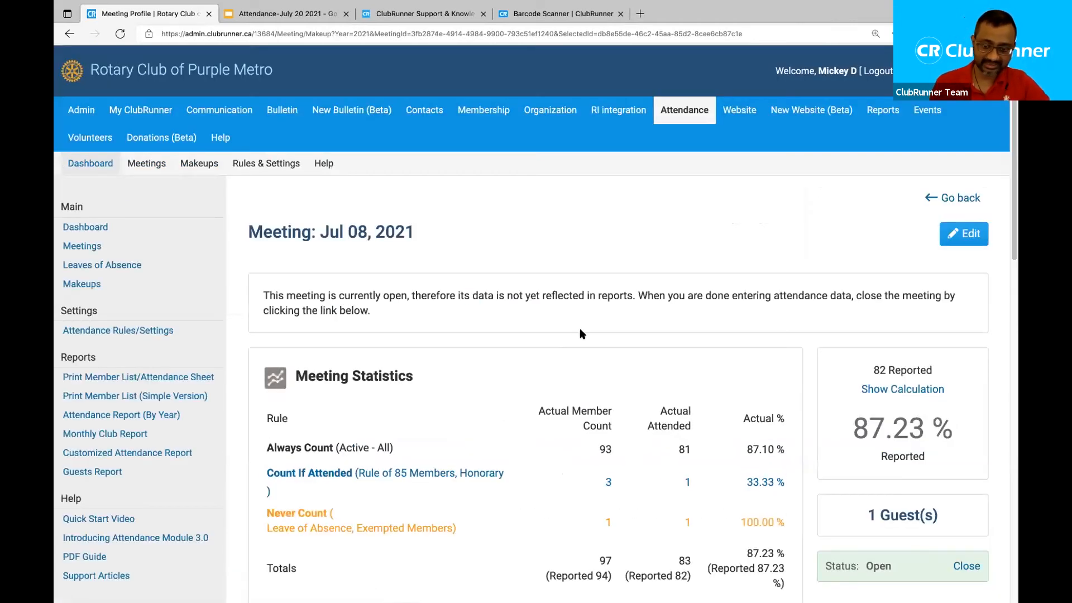
Scroll through the Apply Makeups for Missed Members table listing the 14 absent members.
{"action": "scroll", "coordinate": [580, 327], "scroll_direction": "down", "scroll_amount": 5}
{"action": "scroll", "coordinate": [579, 333], "scroll_direction": "down", "scroll_amount": 3}
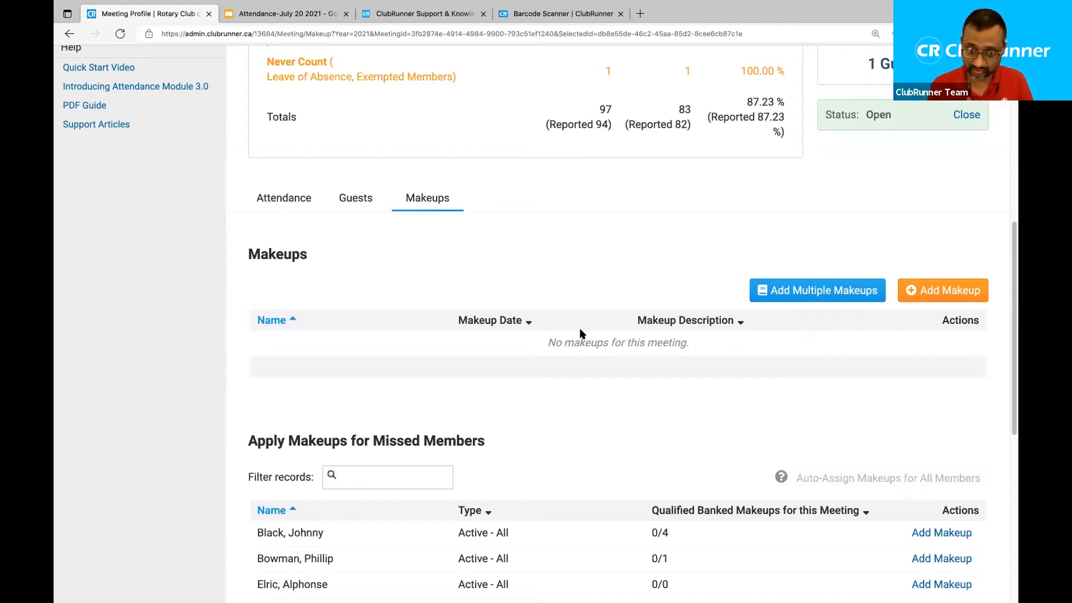
{"action": "scroll", "coordinate": [580, 333], "scroll_direction": "down", "scroll_amount": 3}
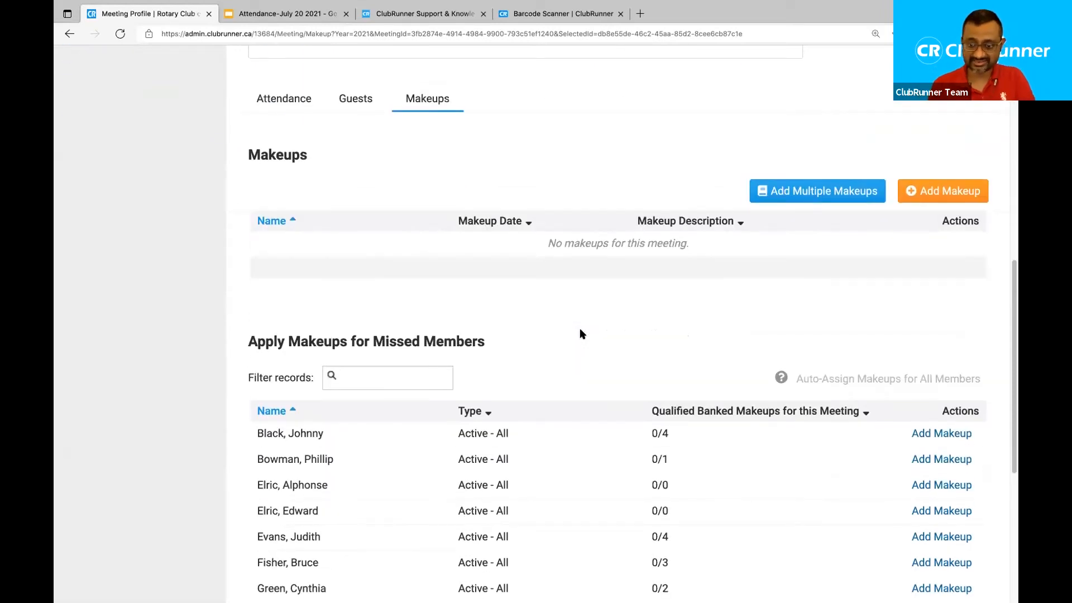
{"action": "scroll", "coordinate": [580, 333], "scroll_direction": "down", "scroll_amount": 6}
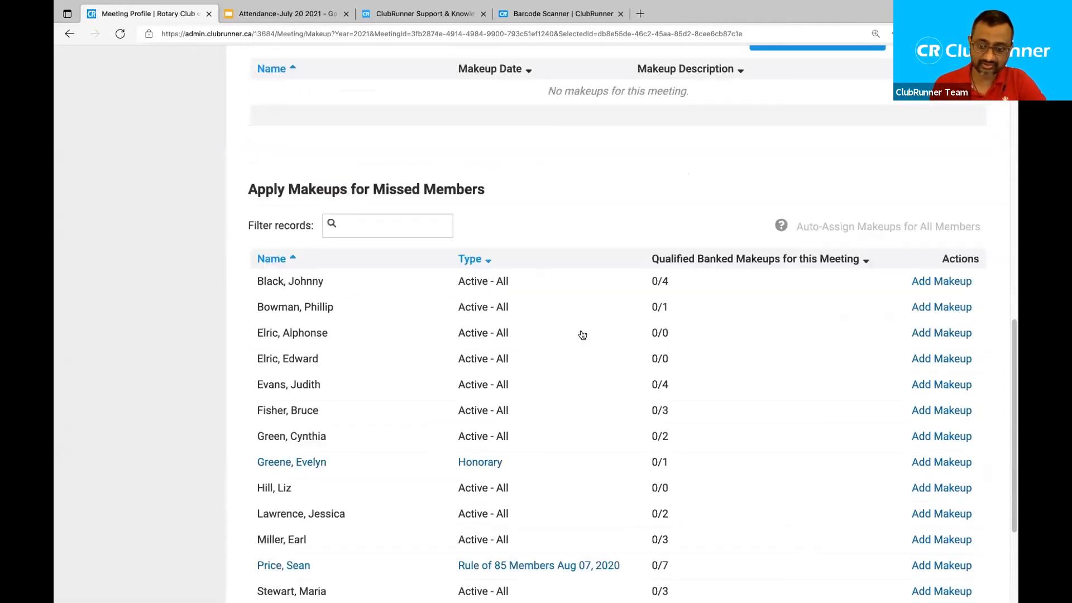
{"action": "scroll", "coordinate": [579, 333], "scroll_direction": "up", "scroll_amount": 2}
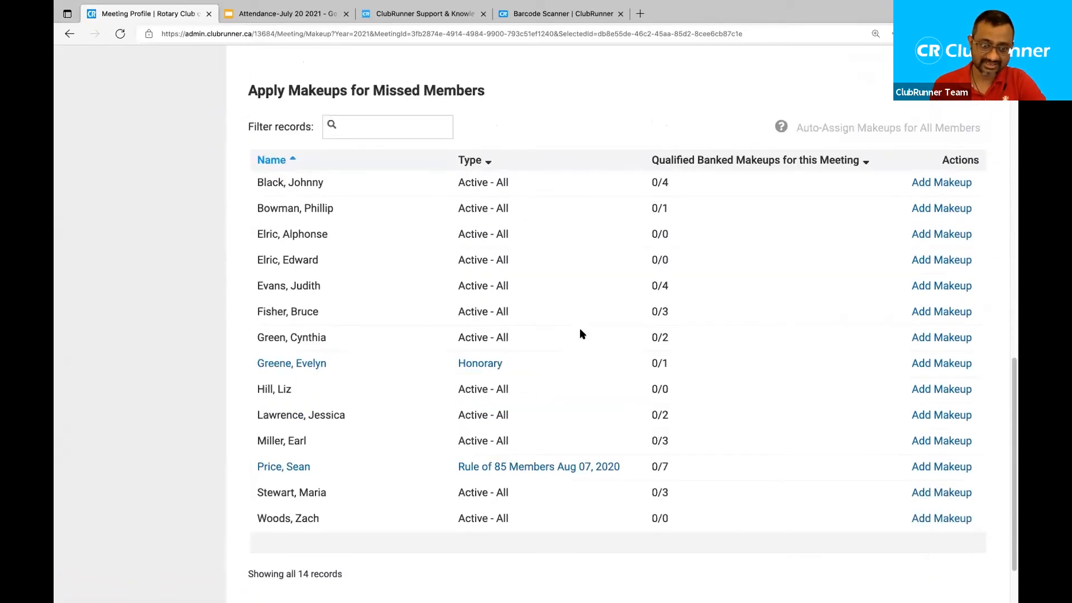
Highlight the Apply Makeups for Missed Members heading repeatedly, clearing the selection each time.
{"action": "right_click", "coordinate": [583, 59]}
{"action": "left_click", "coordinate": [248, 90]}
{"action": "left_click_drag", "start_coordinate": [248, 89], "coordinate": [478, 91]}
{"action": "left_click", "coordinate": [611, 103]}
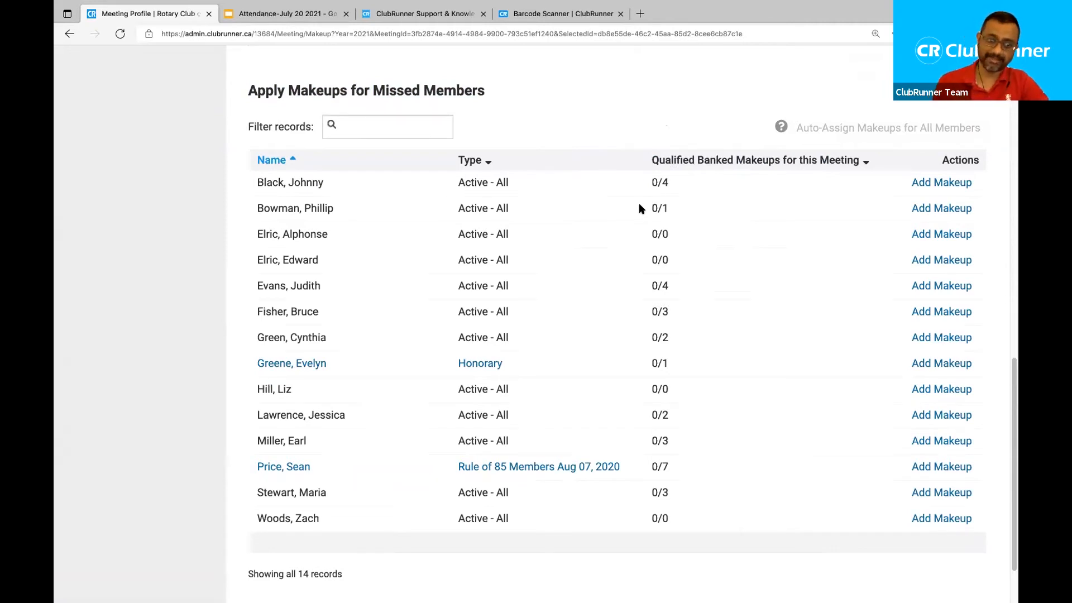
{"action": "left_click_drag", "start_coordinate": [485, 87], "coordinate": [253, 87]}
{"action": "left_click", "coordinate": [233, 83]}
{"action": "triple_click", "coordinate": [245, 89]}
{"action": "left_click", "coordinate": [434, 74]}
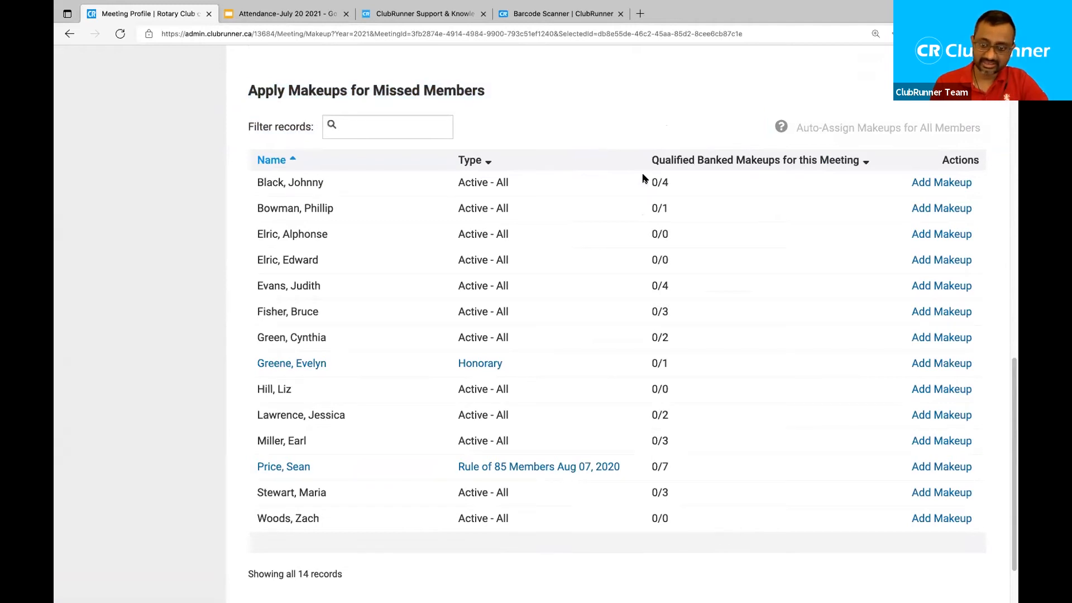
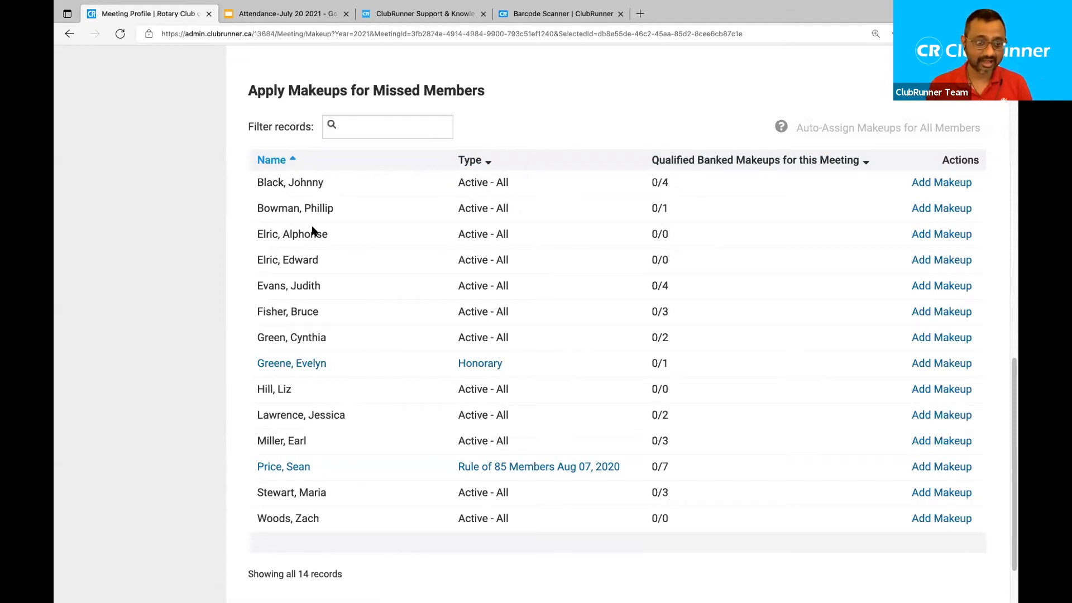
Highlight several missed members' banked makeup counts, such as 0/0 and 0/2.
{"action": "left_click_drag", "start_coordinate": [669, 234], "coordinate": [651, 235]}
{"action": "left_click", "coordinate": [664, 262]}
{"action": "left_click_drag", "start_coordinate": [670, 390], "coordinate": [650, 393]}
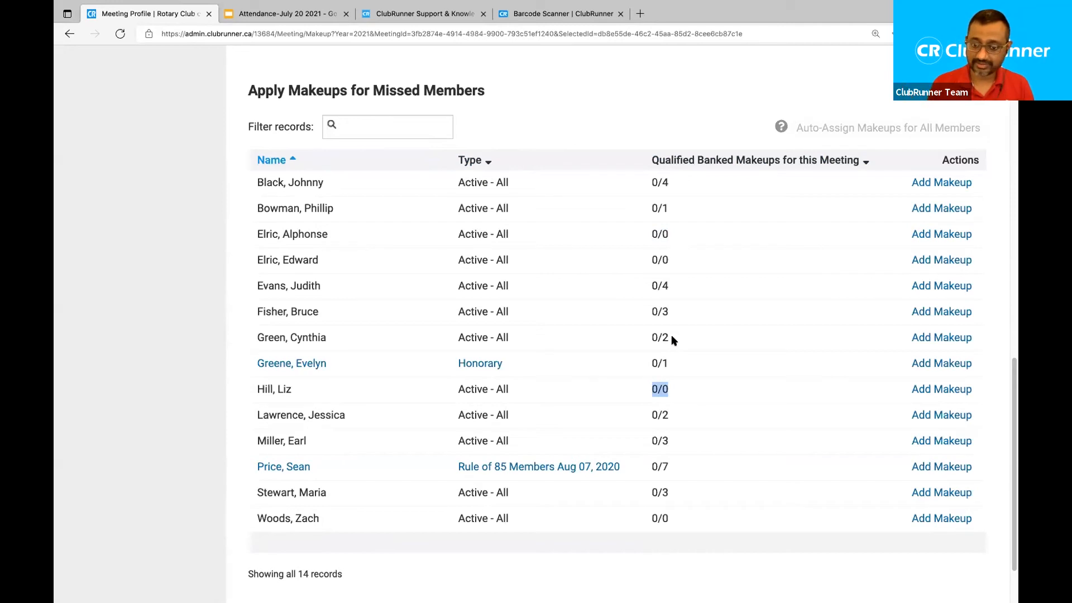
{"action": "left_click_drag", "start_coordinate": [672, 338], "coordinate": [642, 341]}
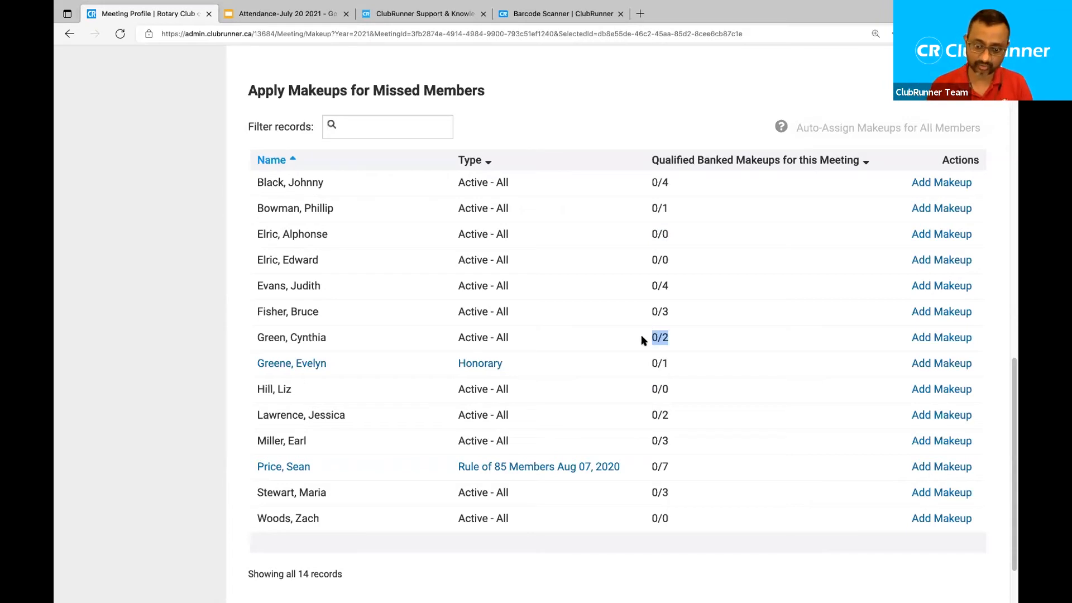
{"action": "left_click", "coordinate": [645, 132]}
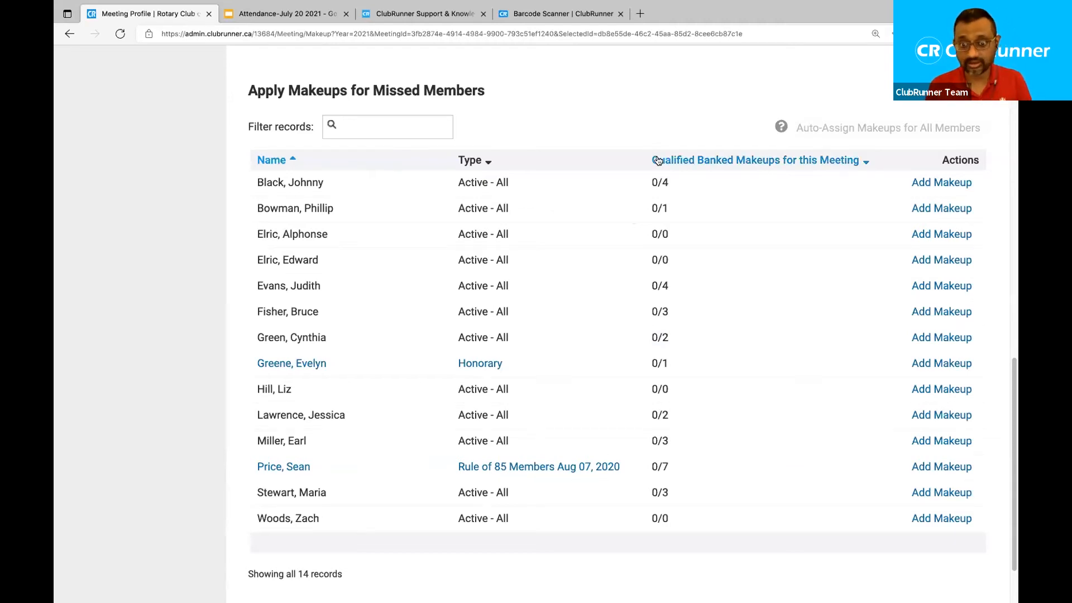
Sort missed members by Qualified Banked Makeups, highest first, and scroll back to the page top.
{"action": "left_click", "coordinate": [718, 160]}
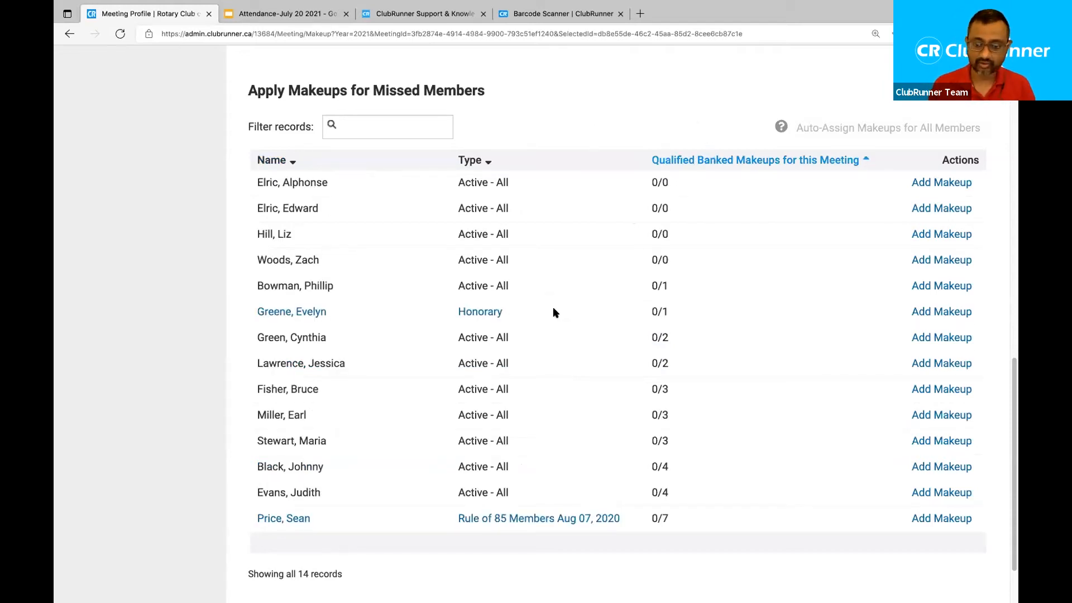
{"action": "scroll", "coordinate": [555, 239], "scroll_direction": "up", "scroll_amount": 1}
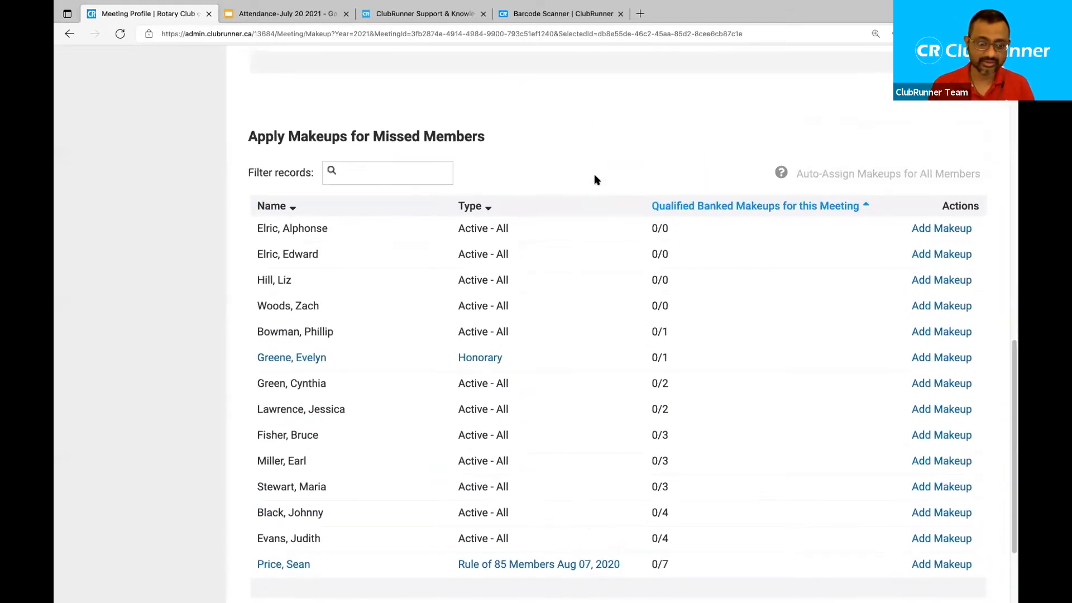
{"action": "left_click", "coordinate": [705, 206]}
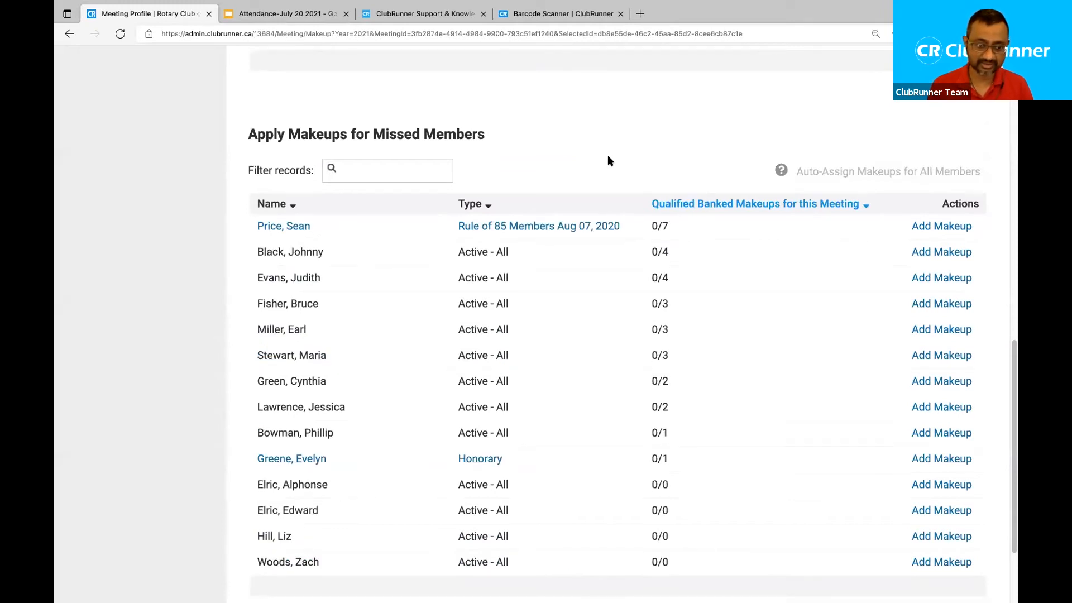
{"action": "scroll", "coordinate": [480, 198], "scroll_direction": "down", "scroll_amount": 1}
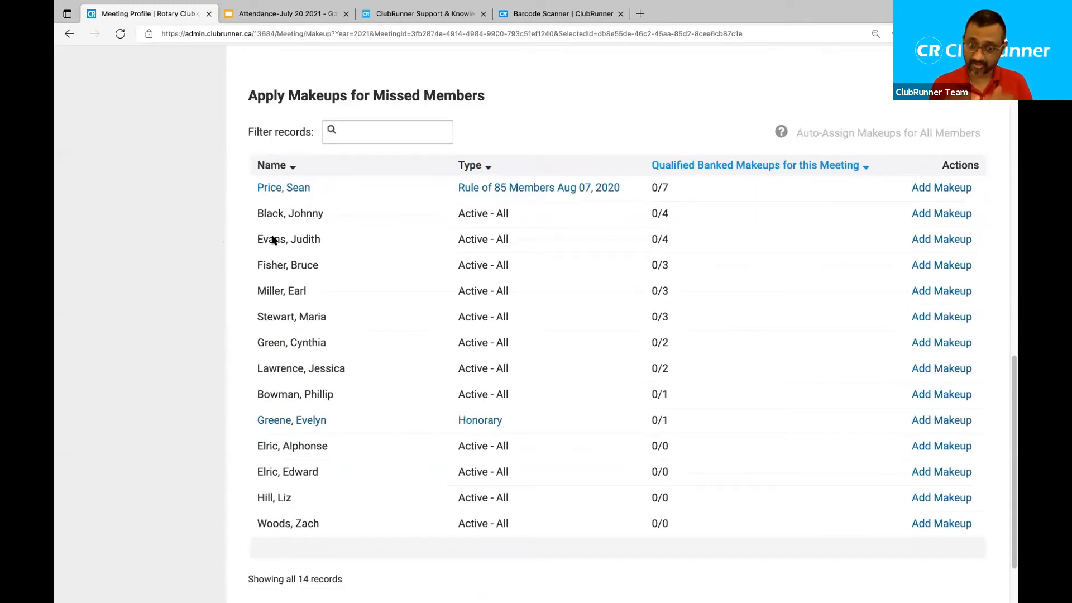
{"action": "scroll", "coordinate": [272, 242], "scroll_direction": "up", "scroll_amount": 1}
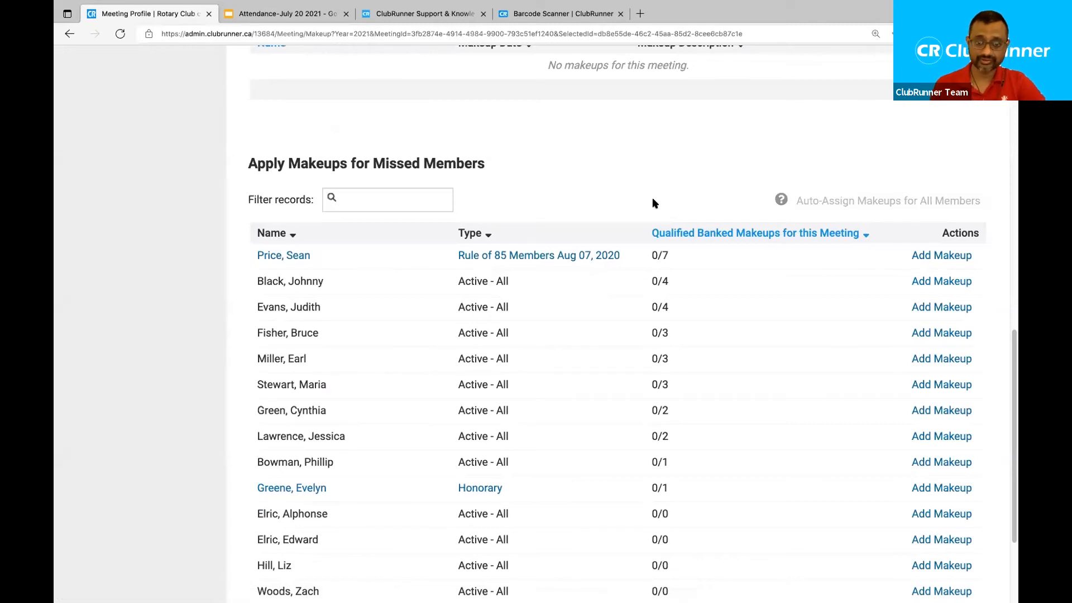
{"action": "scroll", "coordinate": [655, 203], "scroll_direction": "up", "scroll_amount": 5}
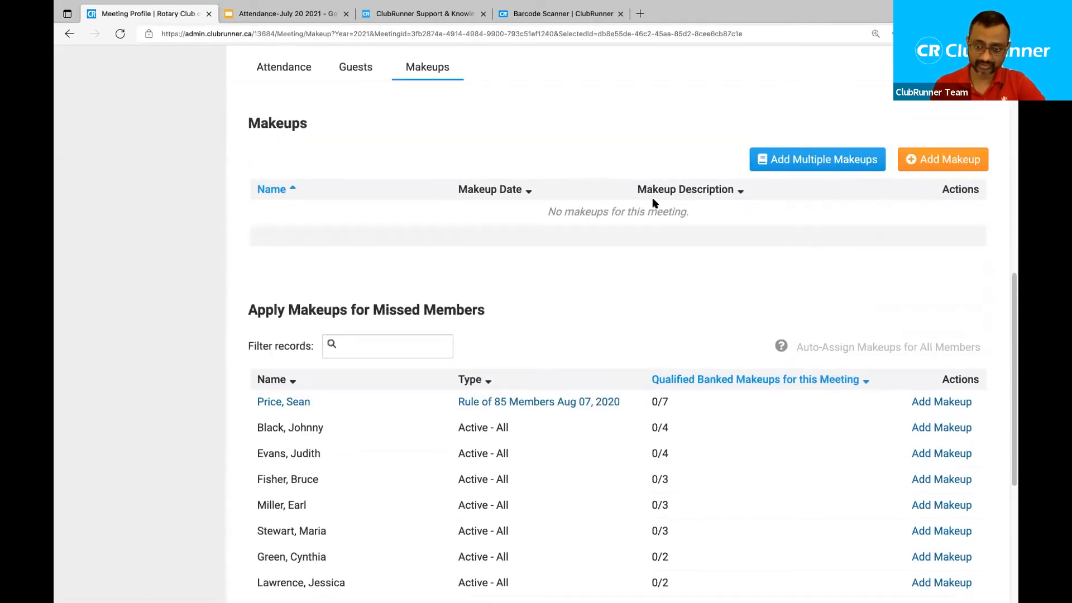
{"action": "scroll", "coordinate": [655, 203], "scroll_direction": "up", "scroll_amount": 8}
{"action": "scroll", "coordinate": [654, 203], "scroll_direction": "up", "scroll_amount": 11}
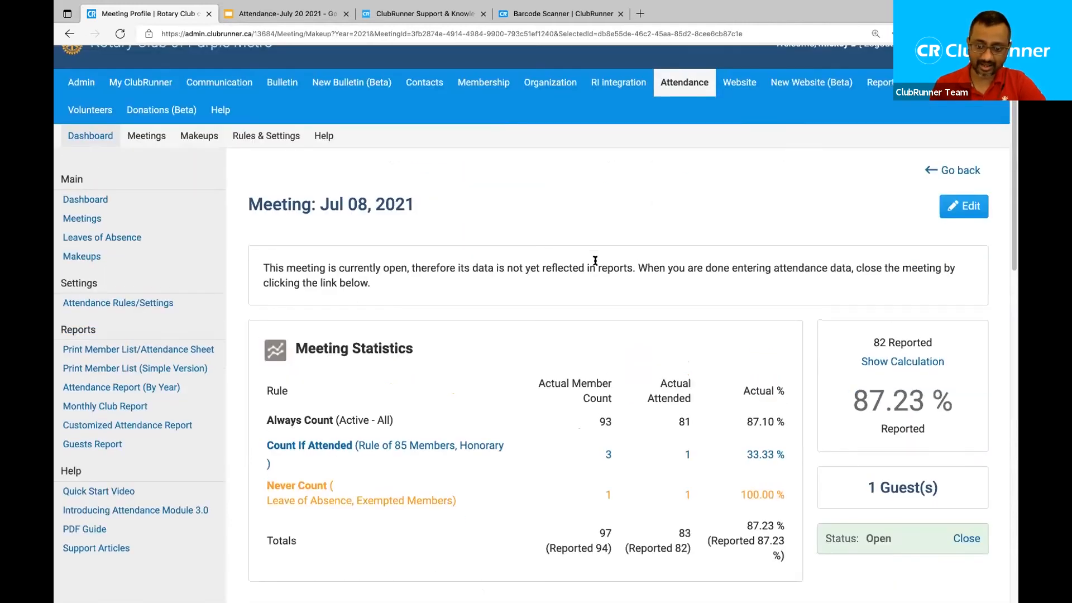
{"action": "scroll", "coordinate": [595, 260], "scroll_direction": "down", "scroll_amount": 1}
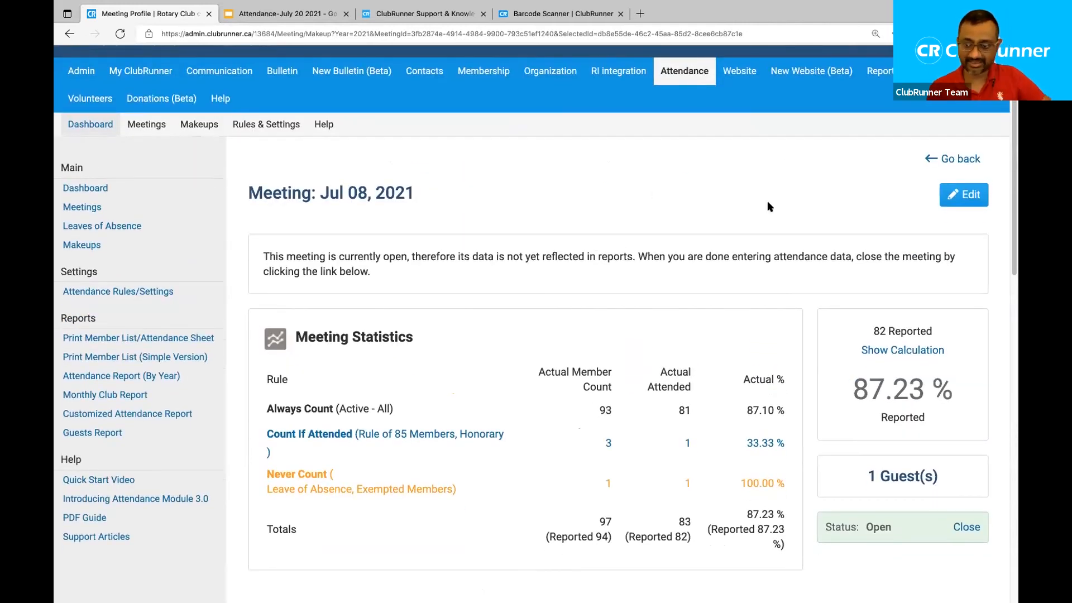
{"action": "left_click", "coordinate": [954, 161]}
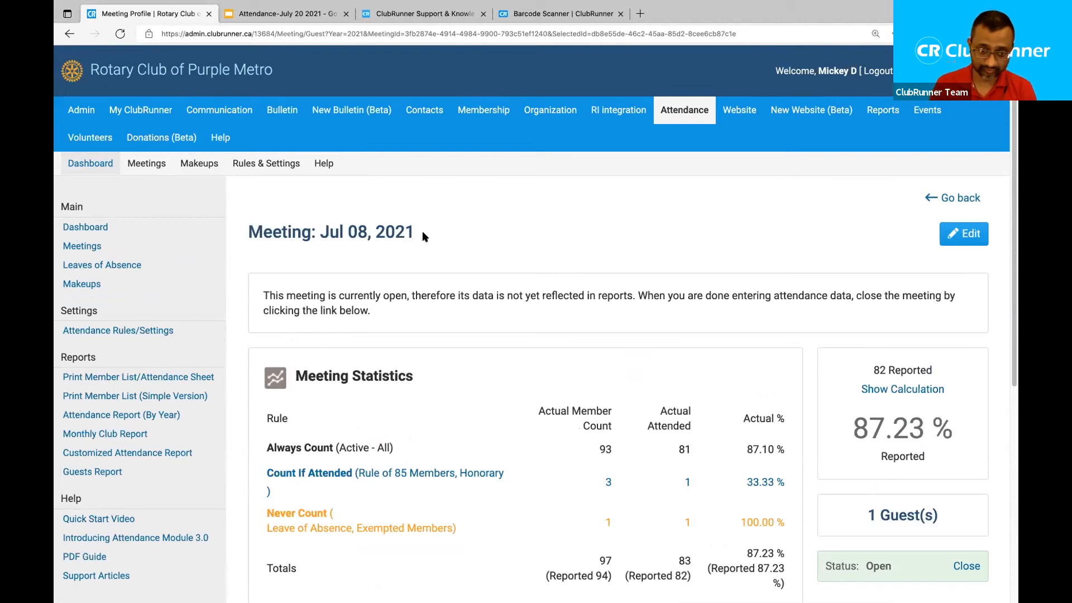
{"action": "left_click_drag", "start_coordinate": [415, 232], "coordinate": [319, 232]}
{"action": "left_click", "coordinate": [717, 223]}
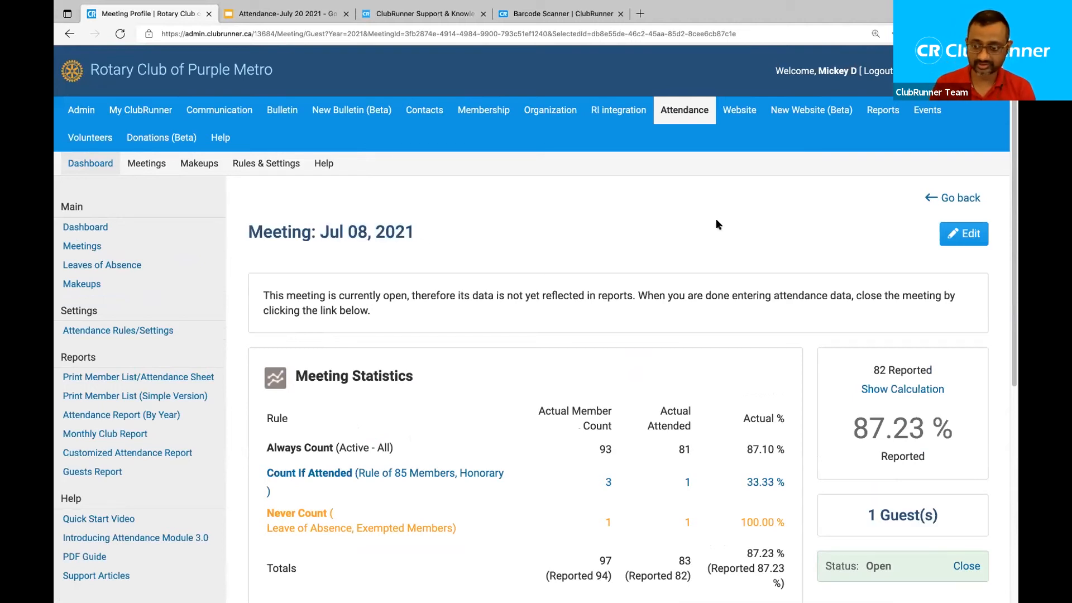
{"action": "left_click", "coordinate": [957, 198]}
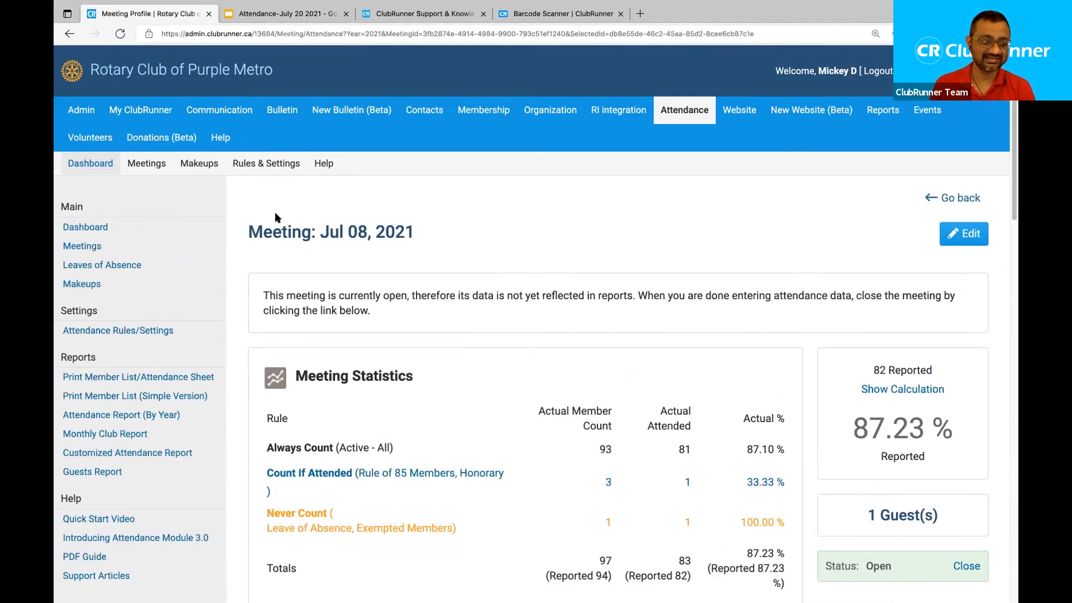
{"action": "left_click", "coordinate": [944, 198]}
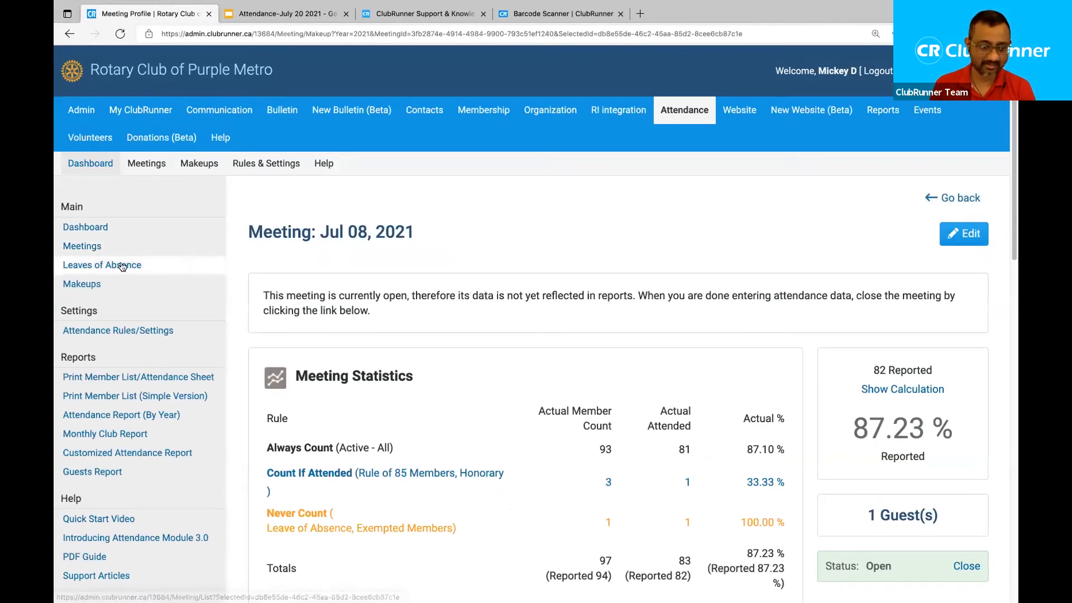
{"action": "left_click", "coordinate": [95, 250]}
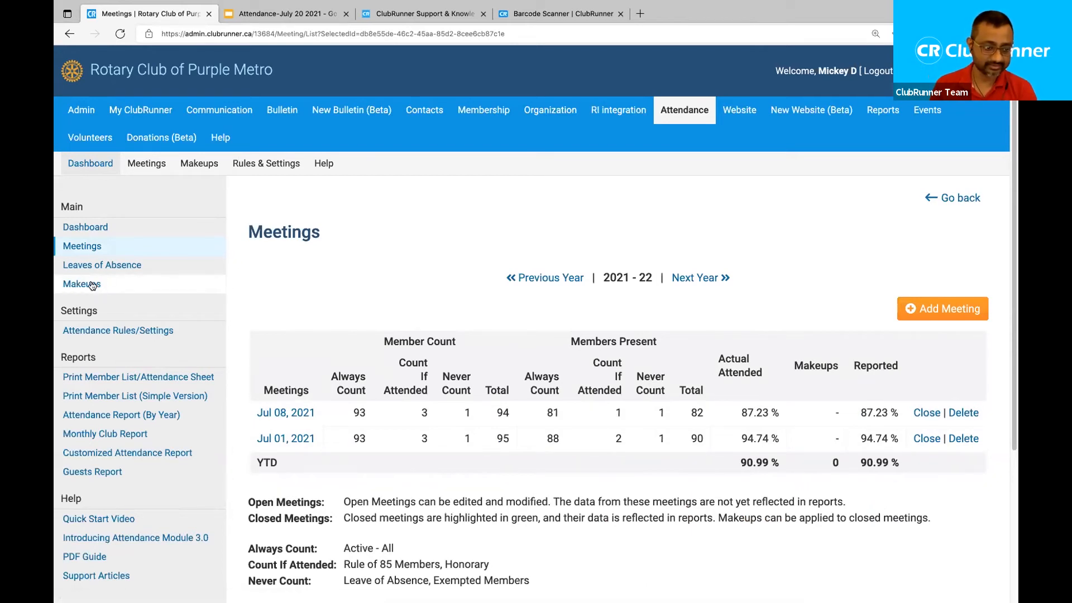
{"action": "left_click", "coordinate": [299, 413]}
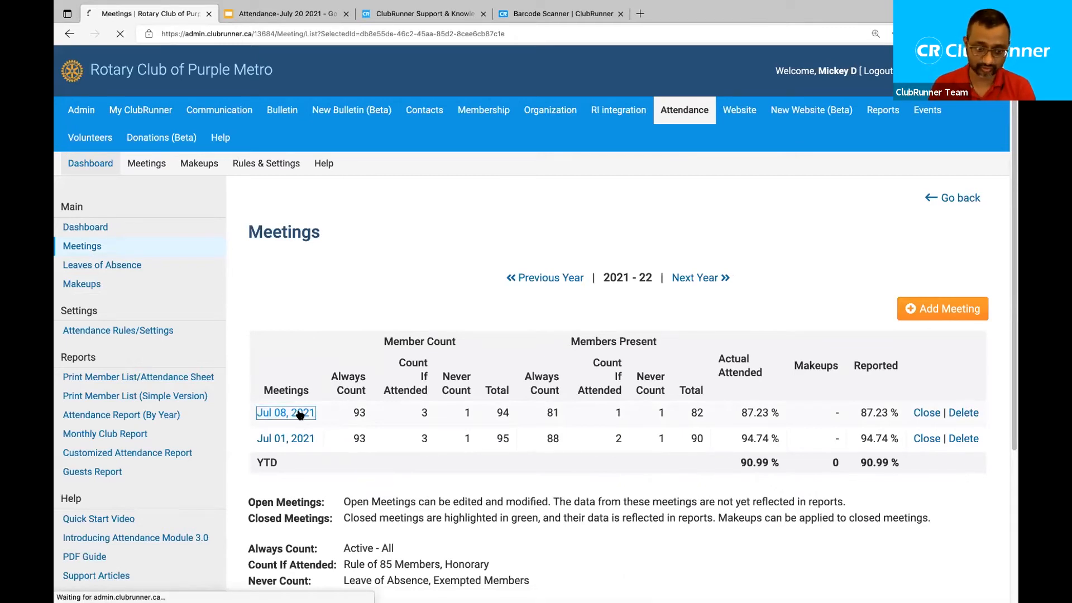
{"action": "scroll", "coordinate": [564, 393], "scroll_direction": "down", "scroll_amount": 2}
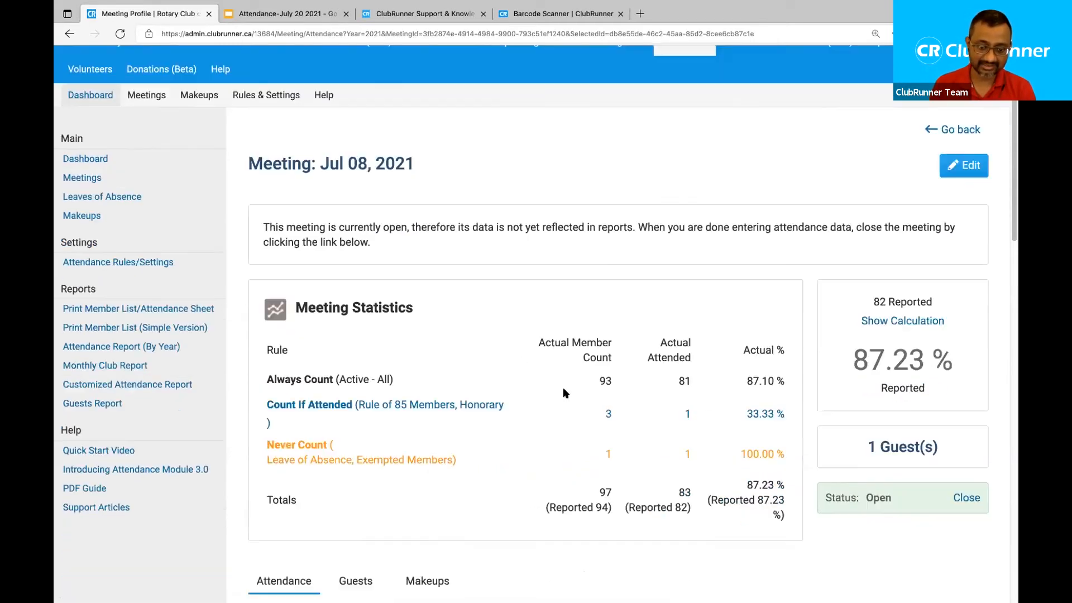
{"action": "scroll", "coordinate": [564, 393], "scroll_direction": "down", "scroll_amount": 4}
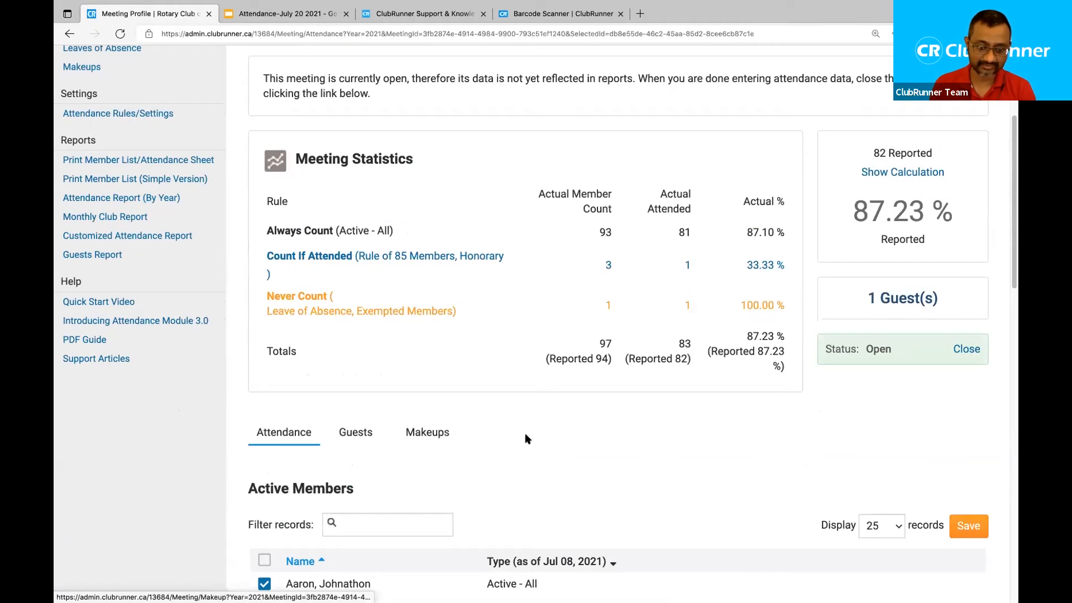
{"action": "left_click", "coordinate": [420, 434]}
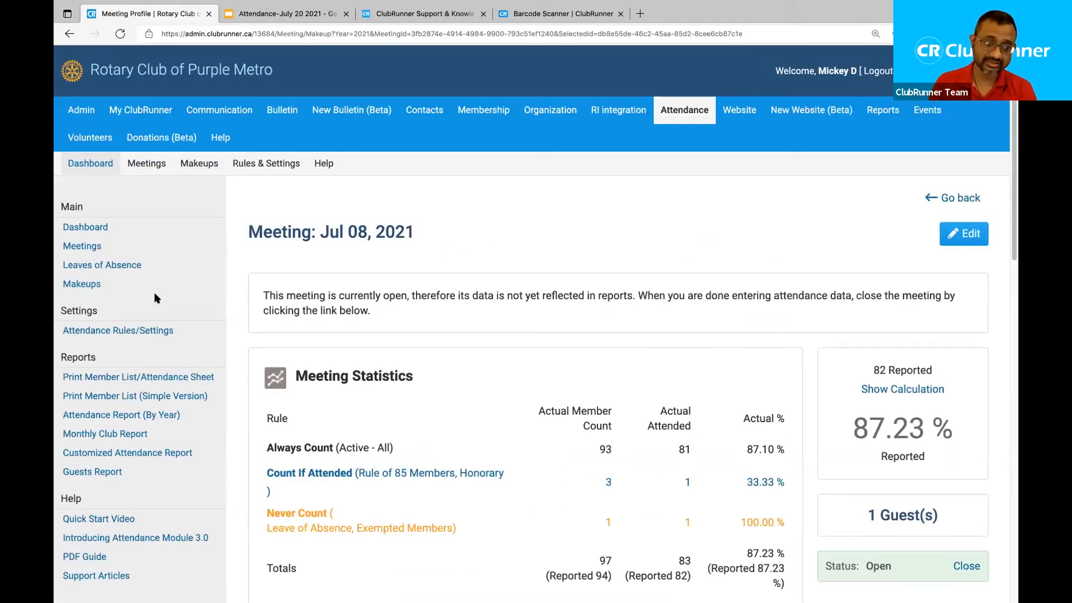
{"action": "left_click", "coordinate": [75, 283]}
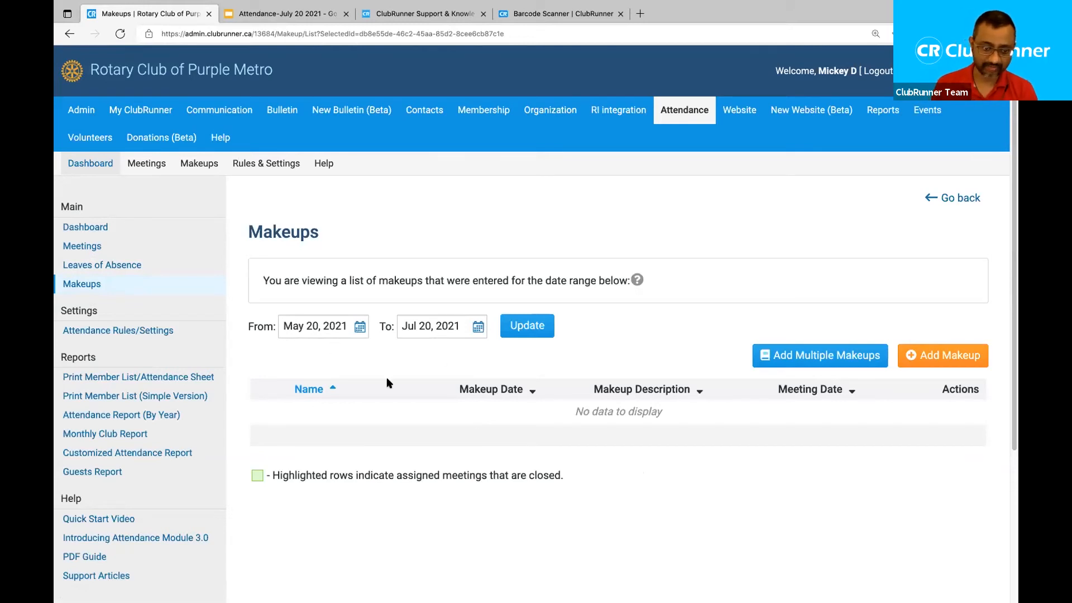
Set the makeups list start date to Jan 01, 2021 and refresh the list.
{"action": "left_click", "coordinate": [361, 326]}
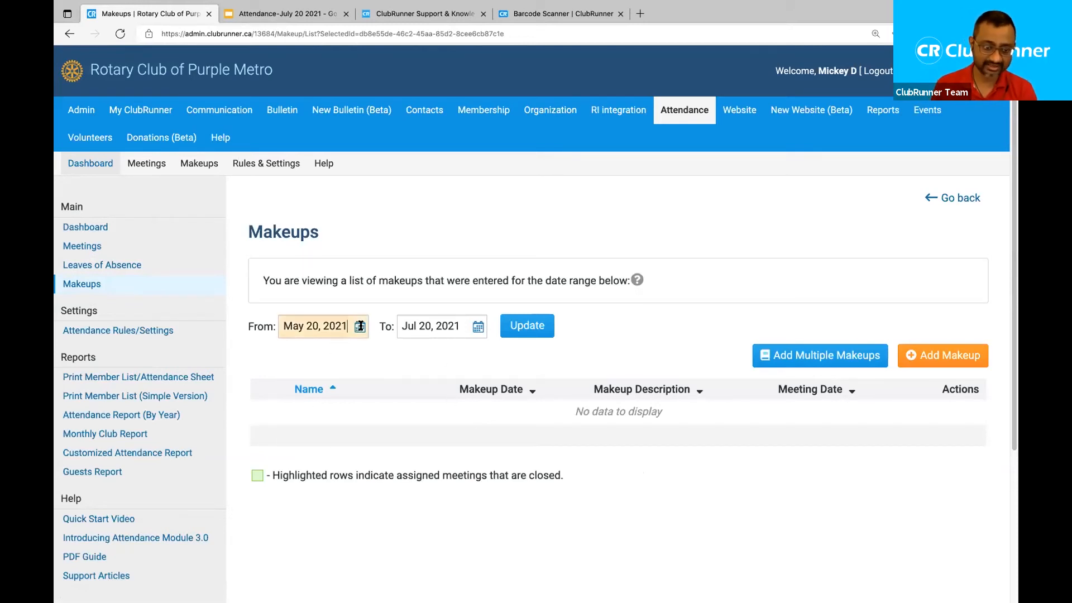
{"action": "left_click", "coordinate": [355, 355]}
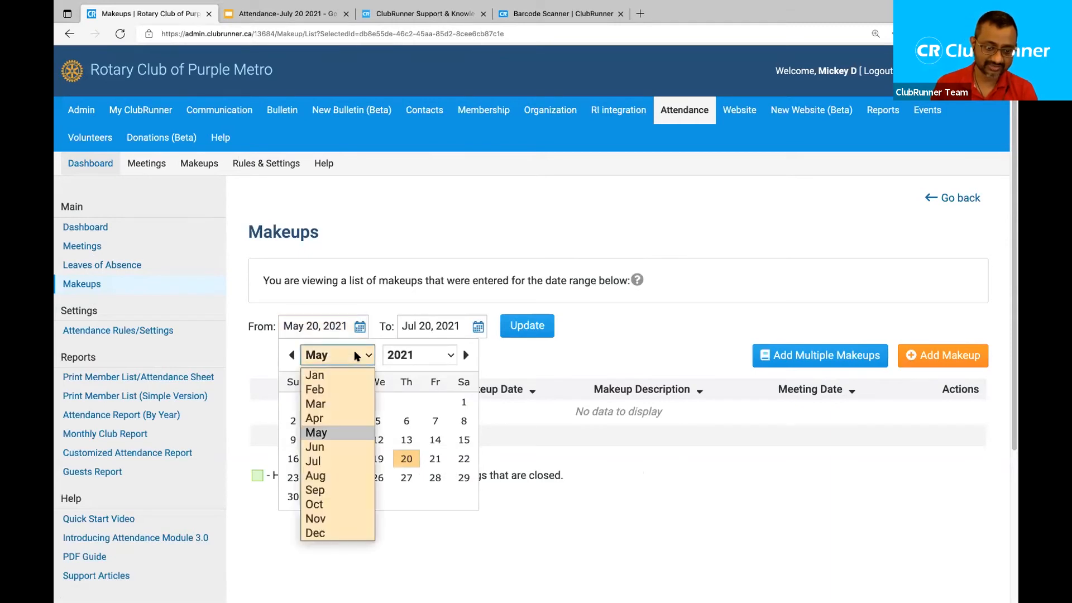
{"action": "left_click", "coordinate": [344, 375]}
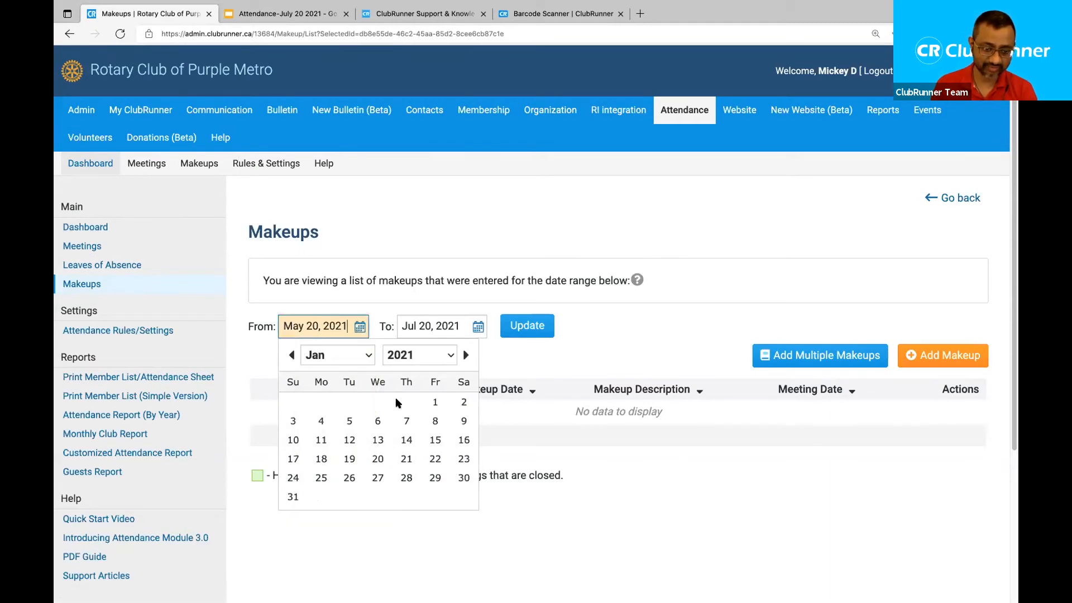
{"action": "left_click", "coordinate": [435, 402]}
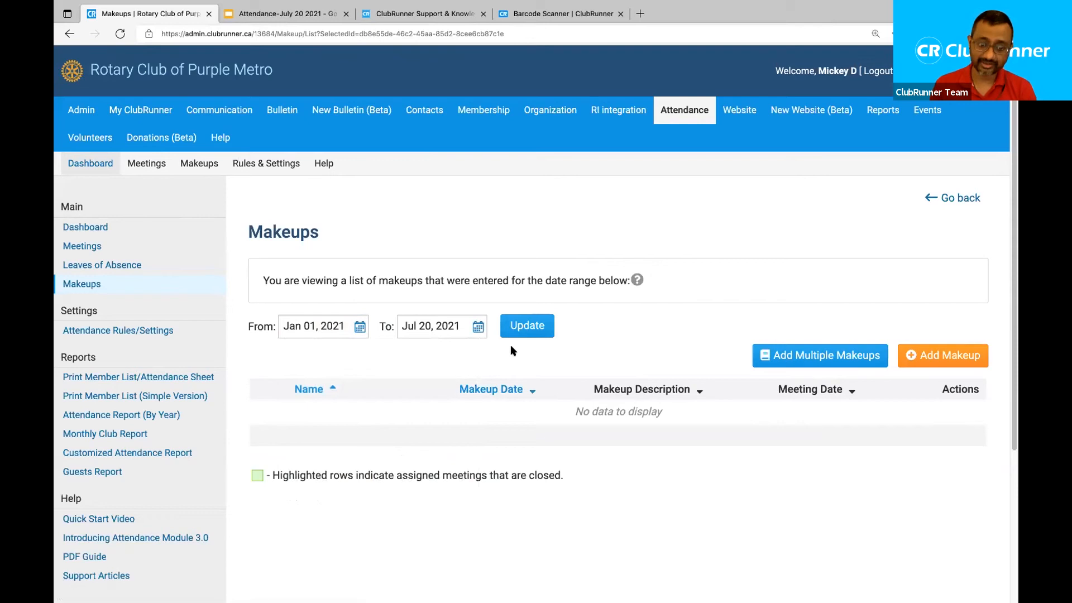
{"action": "left_click", "coordinate": [542, 334]}
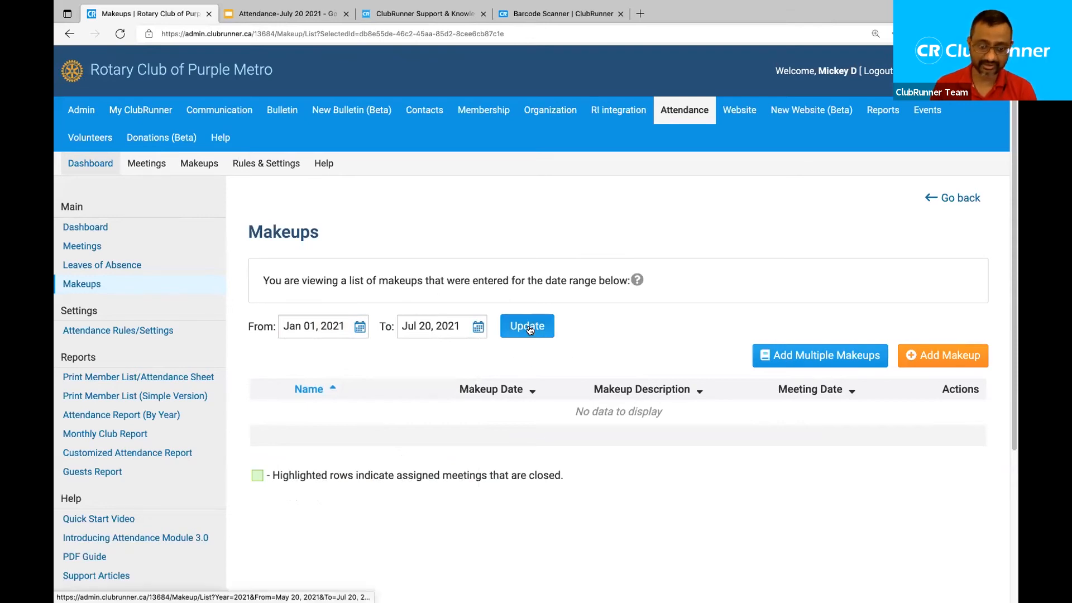
{"action": "scroll", "coordinate": [631, 340], "scroll_direction": "down", "scroll_amount": 1}
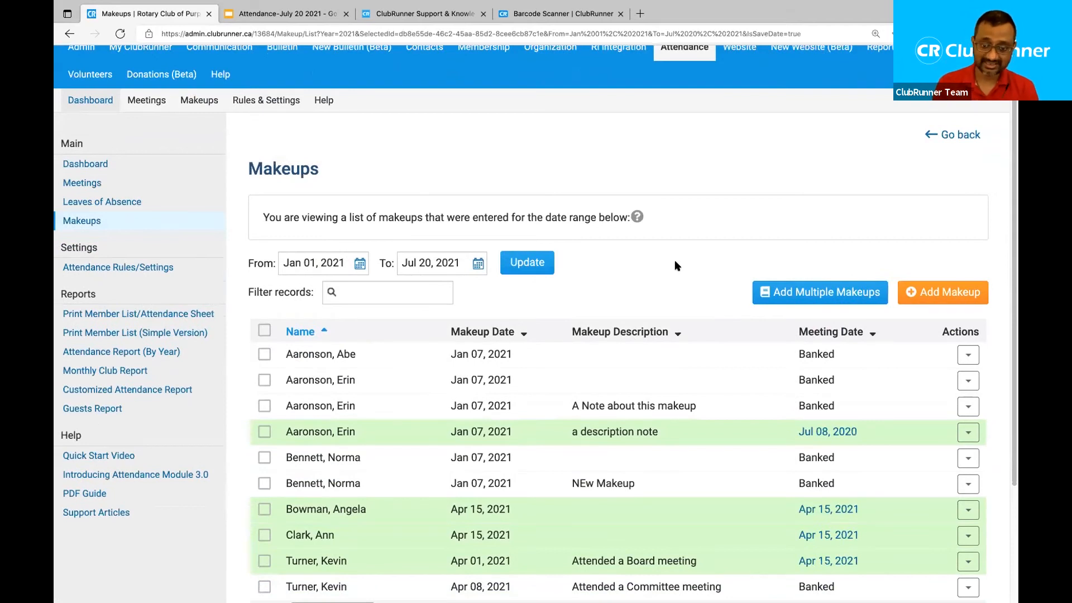
{"action": "scroll", "coordinate": [675, 265], "scroll_direction": "up", "scroll_amount": 1}
{"action": "scroll", "coordinate": [655, 265], "scroll_direction": "down", "scroll_amount": 1}
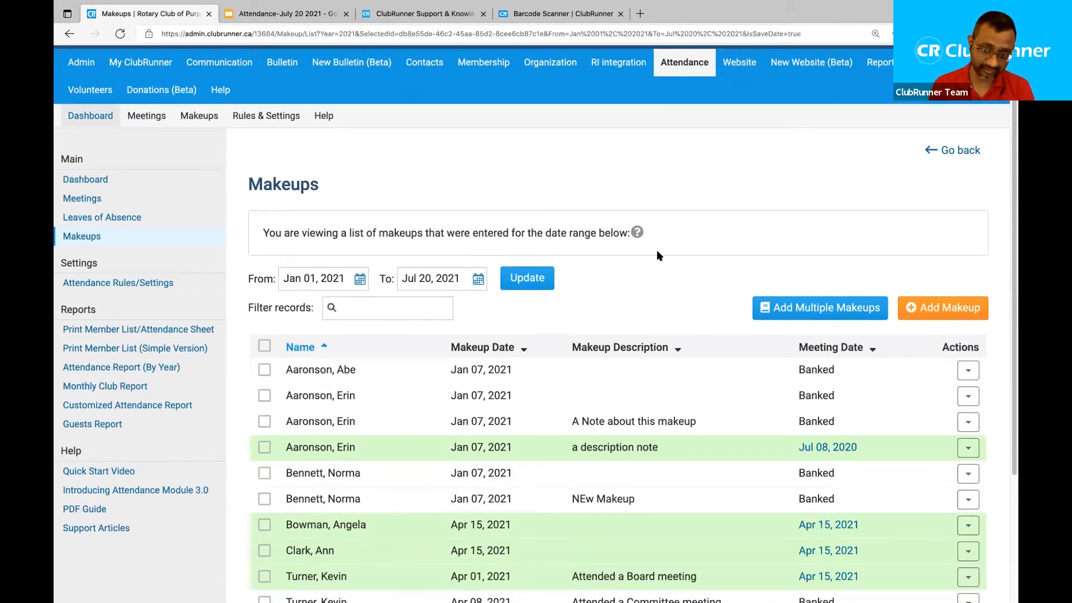
{"action": "scroll", "coordinate": [640, 273], "scroll_direction": "down", "scroll_amount": 1}
{"action": "scroll", "coordinate": [640, 274], "scroll_direction": "down", "scroll_amount": 2}
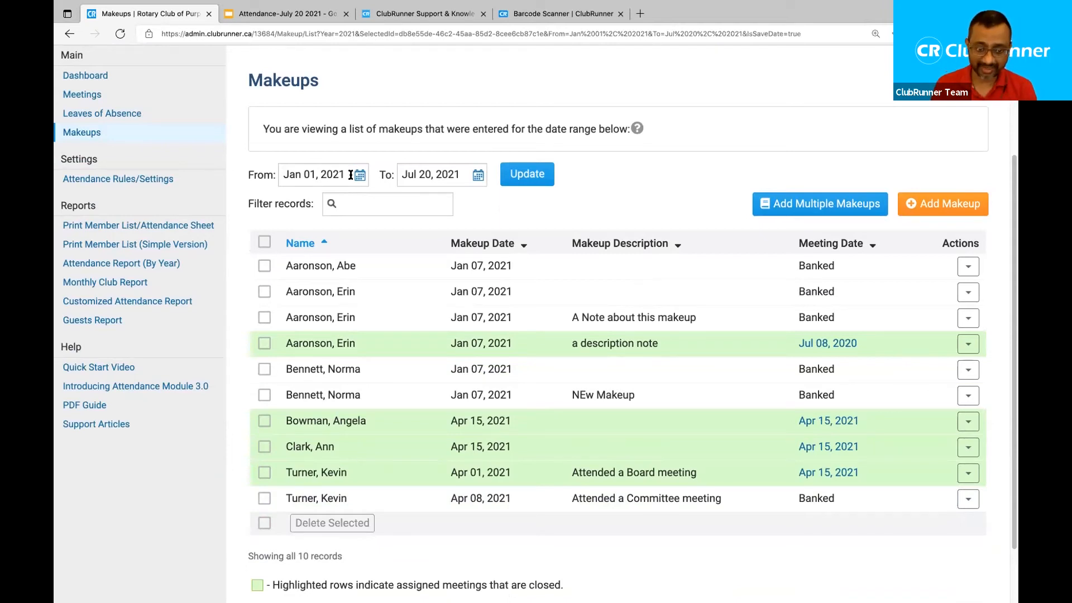
{"action": "left_click", "coordinate": [347, 202]}
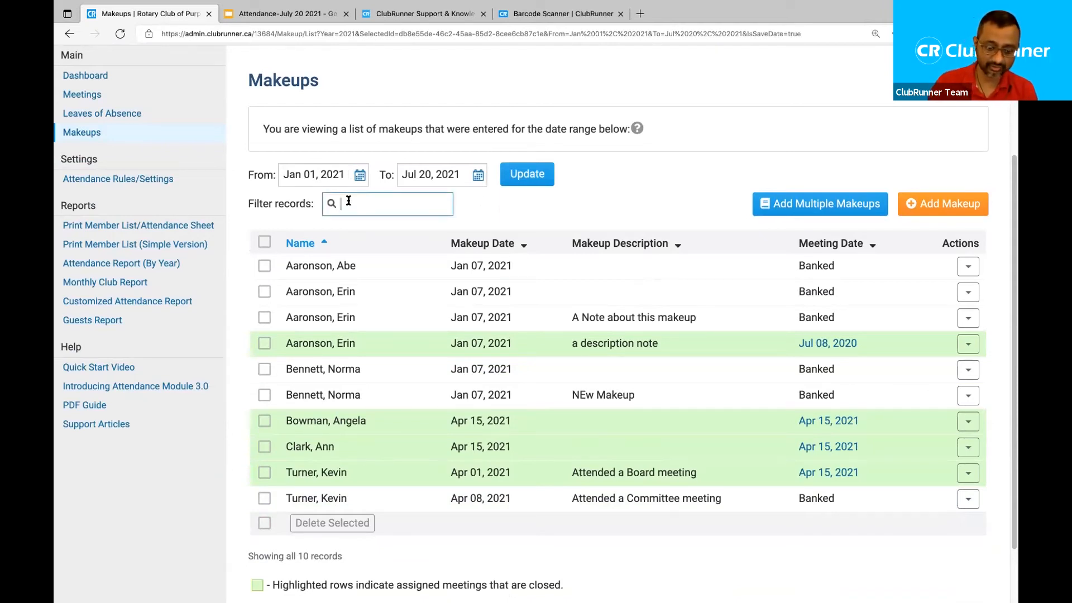
{"action": "type", "text": "ab"}
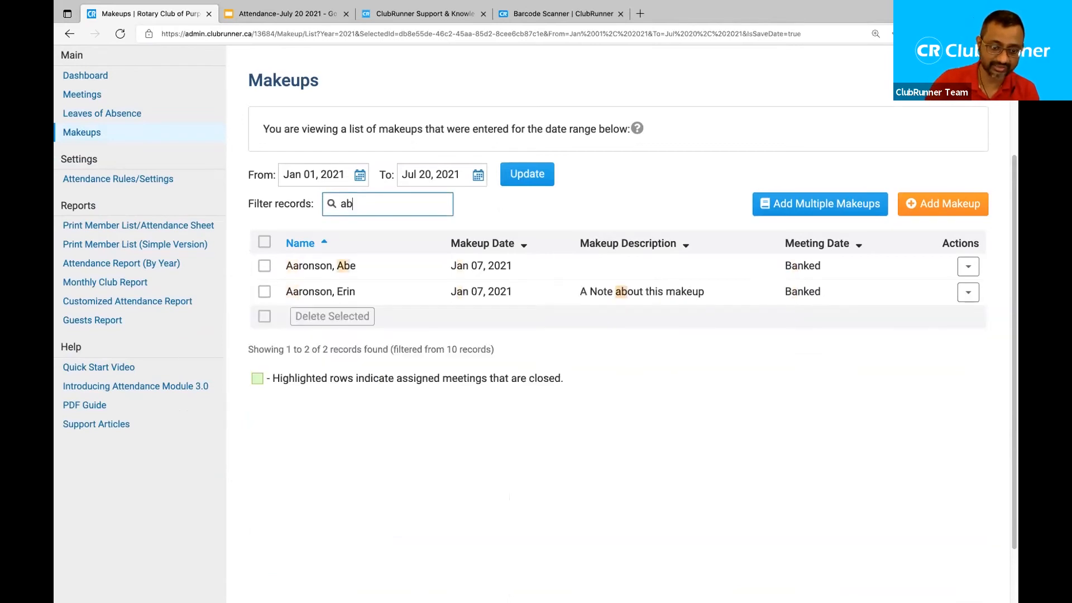
{"action": "key", "text": "BackSpace"}
{"action": "key", "text": "BackSpace"}
{"action": "left_click", "coordinate": [637, 178]}
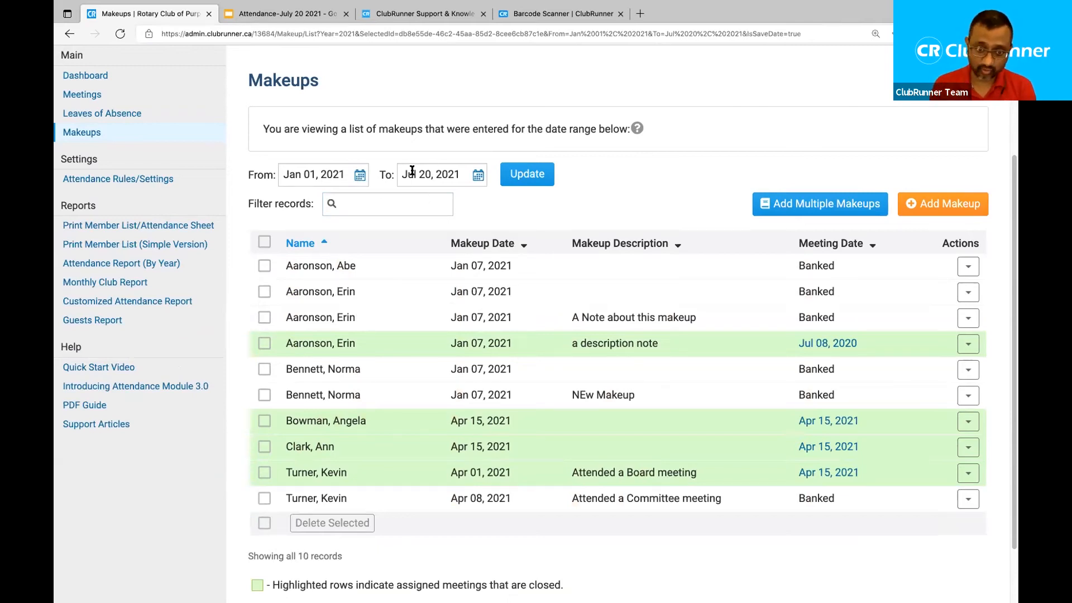
{"action": "scroll", "coordinate": [412, 170], "scroll_direction": "up", "scroll_amount": 3}
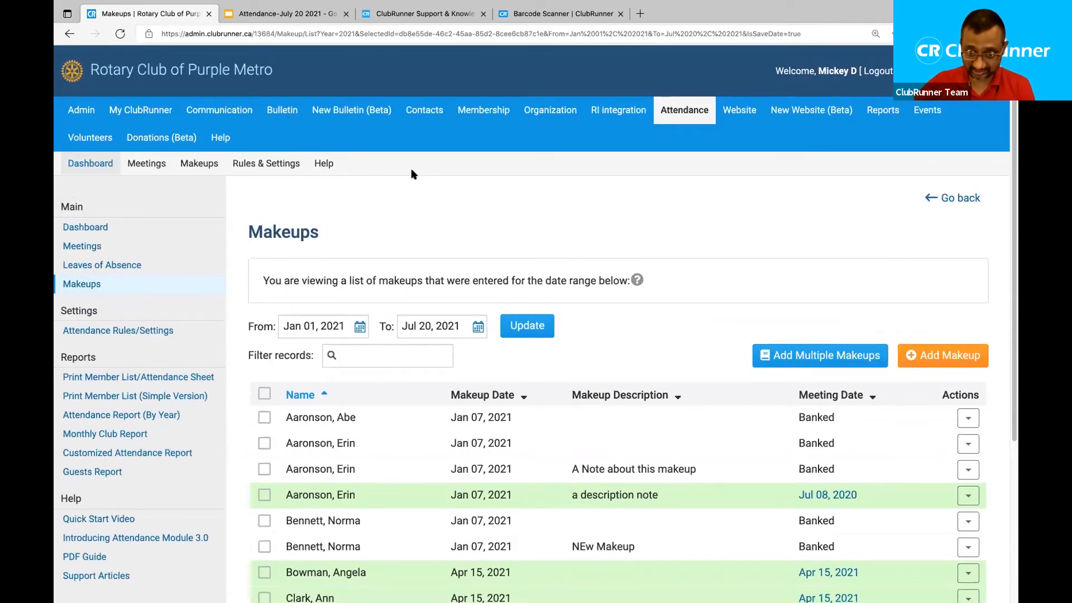
{"action": "left_click", "coordinate": [363, 327]}
Change the makeups start date to Jul 01, 2021, update the list, then begin Add Multiple Makeups.
{"action": "left_click", "coordinate": [338, 355]}
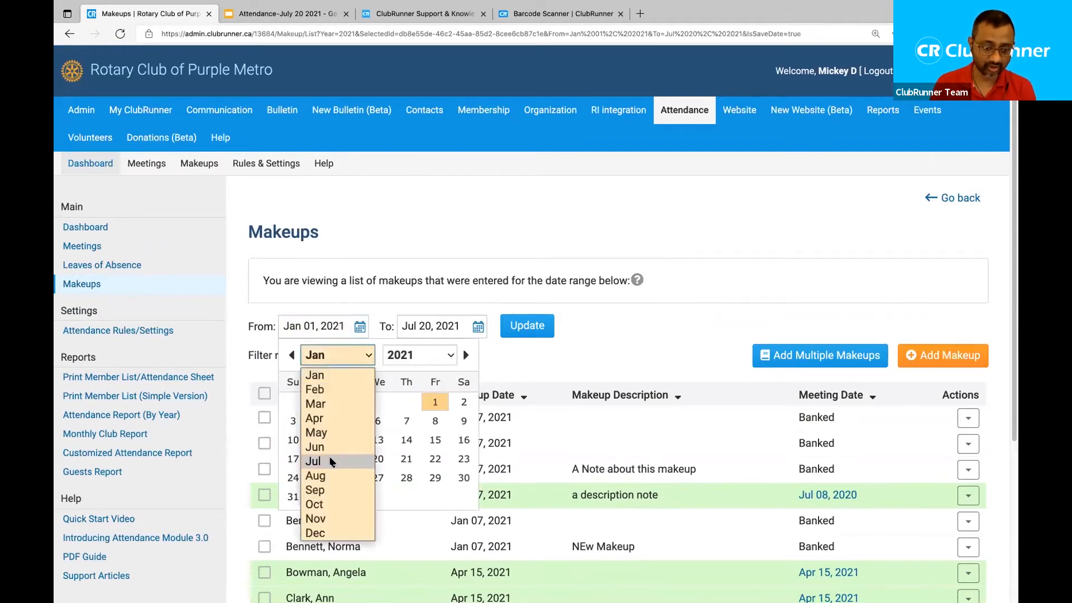
{"action": "left_click", "coordinate": [332, 462]}
{"action": "left_click", "coordinate": [406, 402]}
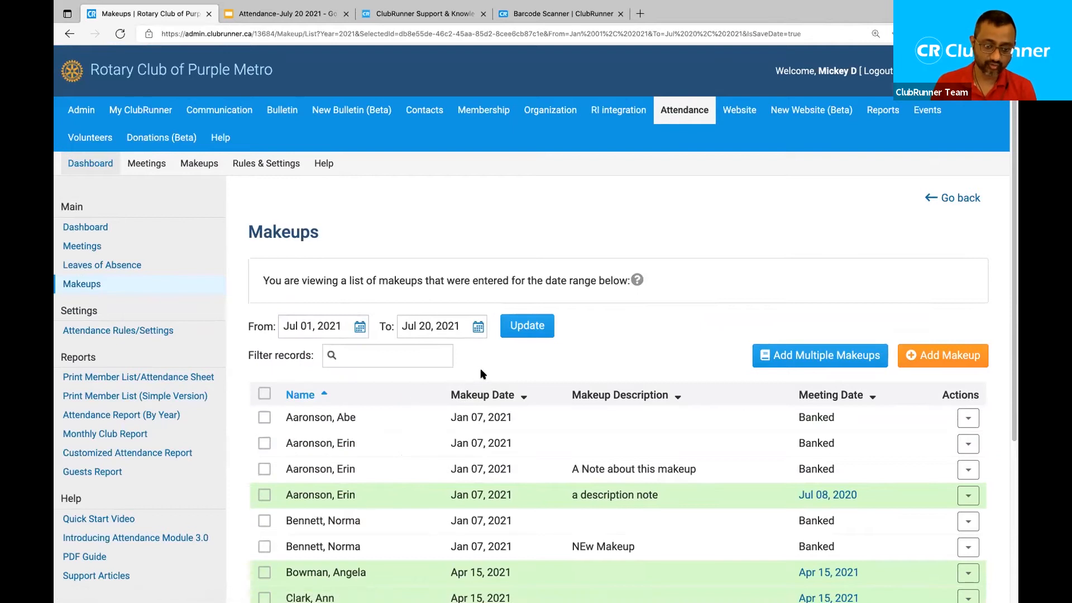
{"action": "left_click", "coordinate": [532, 330]}
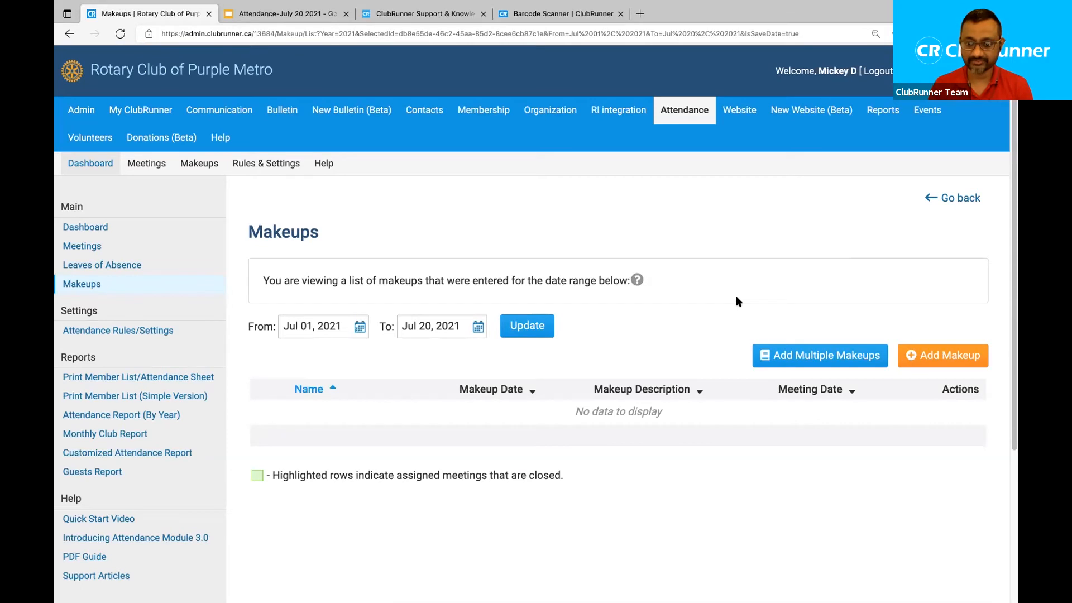
{"action": "left_click", "coordinate": [802, 356]}
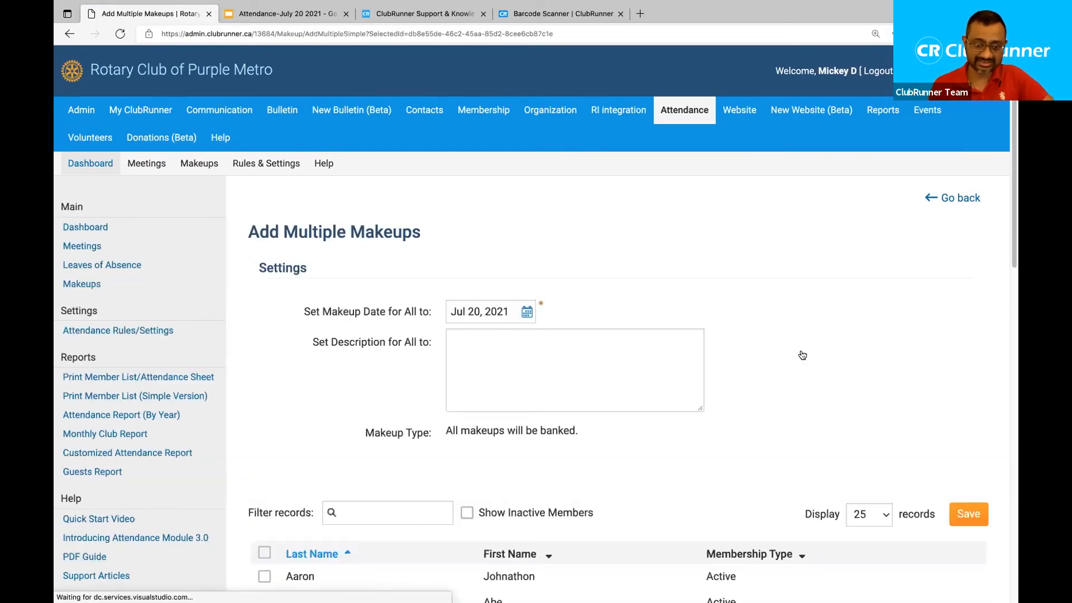
Tick three members and set the shared description to 'Attended a board meeting'.
{"action": "scroll", "coordinate": [298, 360], "scroll_direction": "down", "scroll_amount": 3}
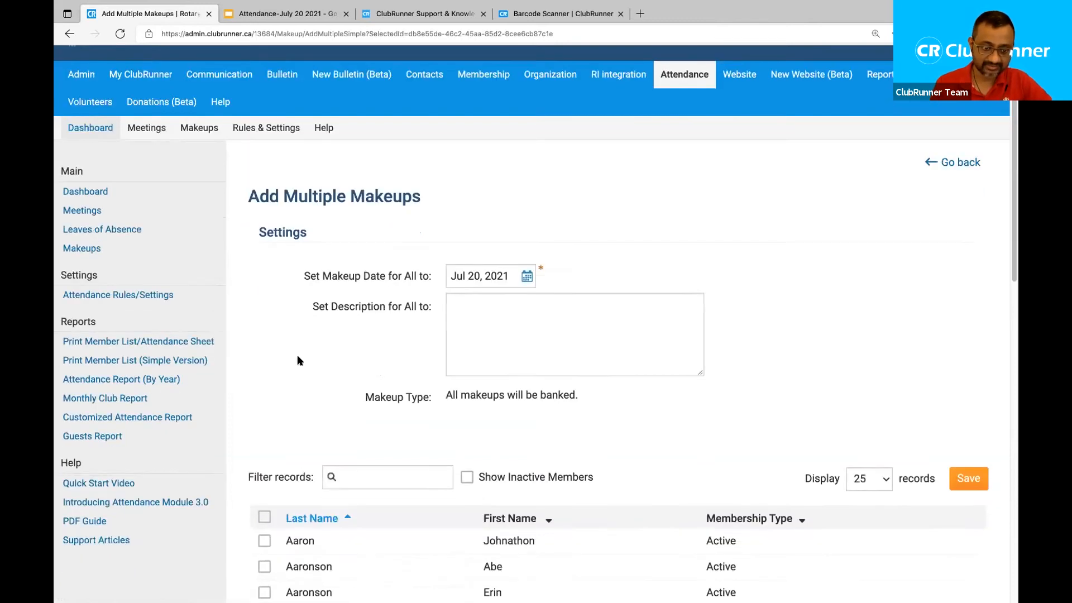
{"action": "scroll", "coordinate": [269, 418], "scroll_direction": "down", "scroll_amount": 1}
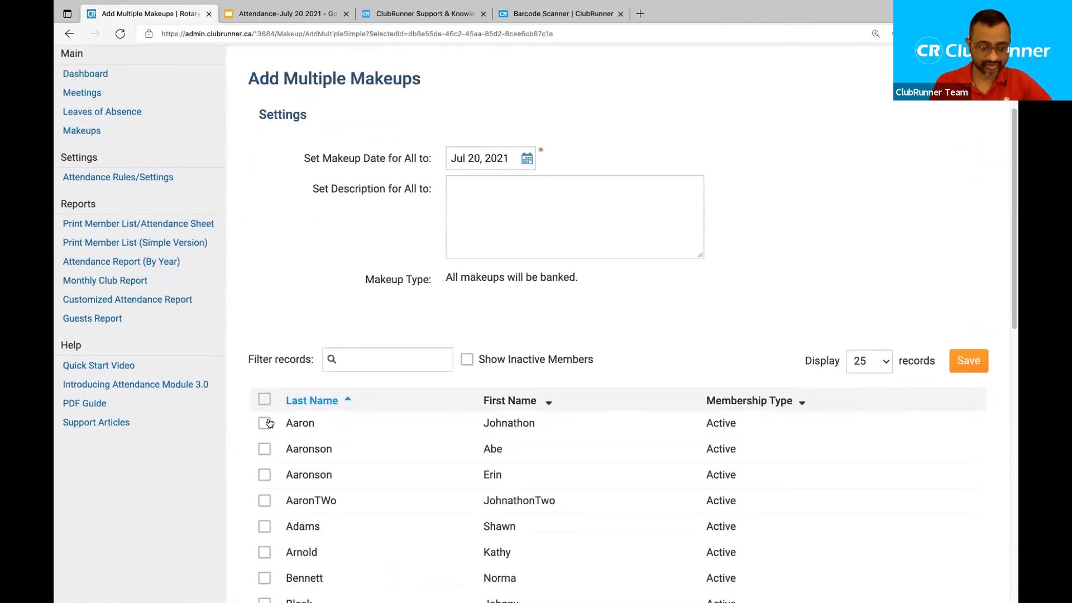
{"action": "left_click", "coordinate": [265, 423]}
{"action": "left_click", "coordinate": [264, 452]}
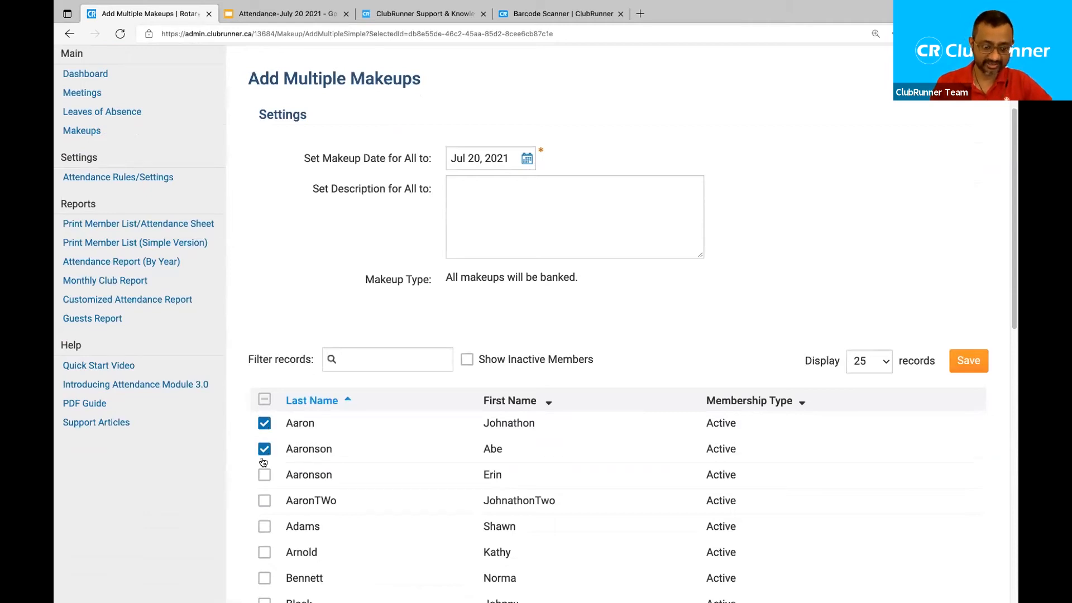
{"action": "left_click", "coordinate": [264, 529]}
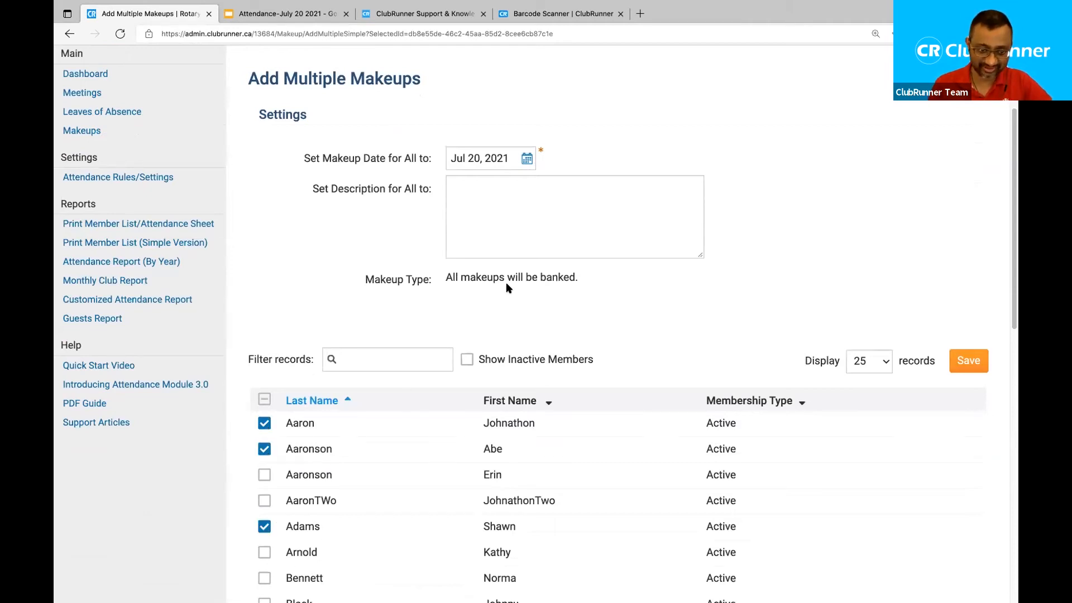
{"action": "left_click", "coordinate": [550, 227]}
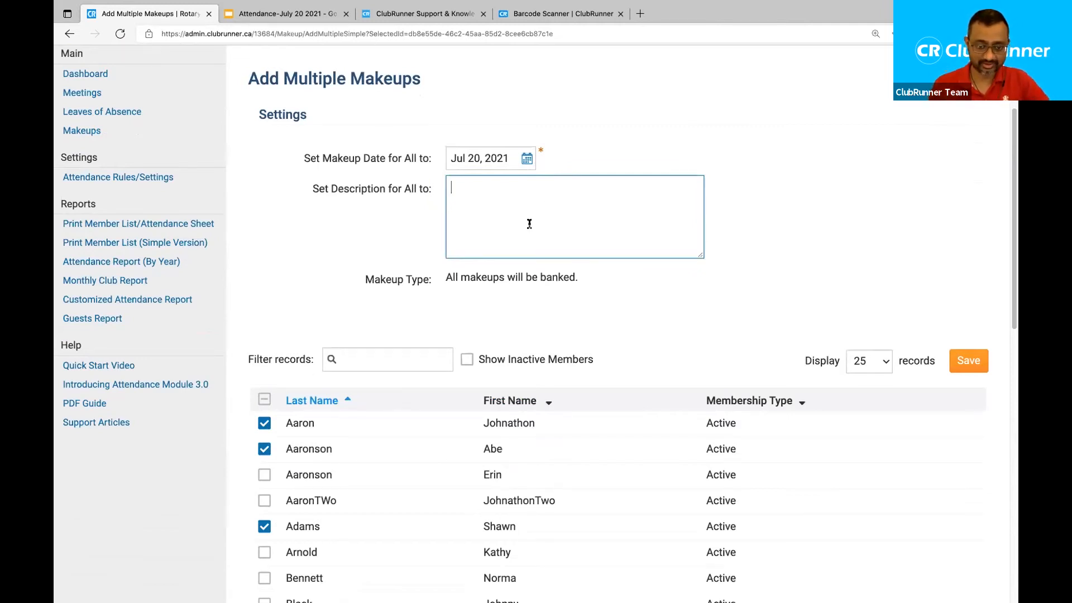
{"action": "type", "text": "Atten"}
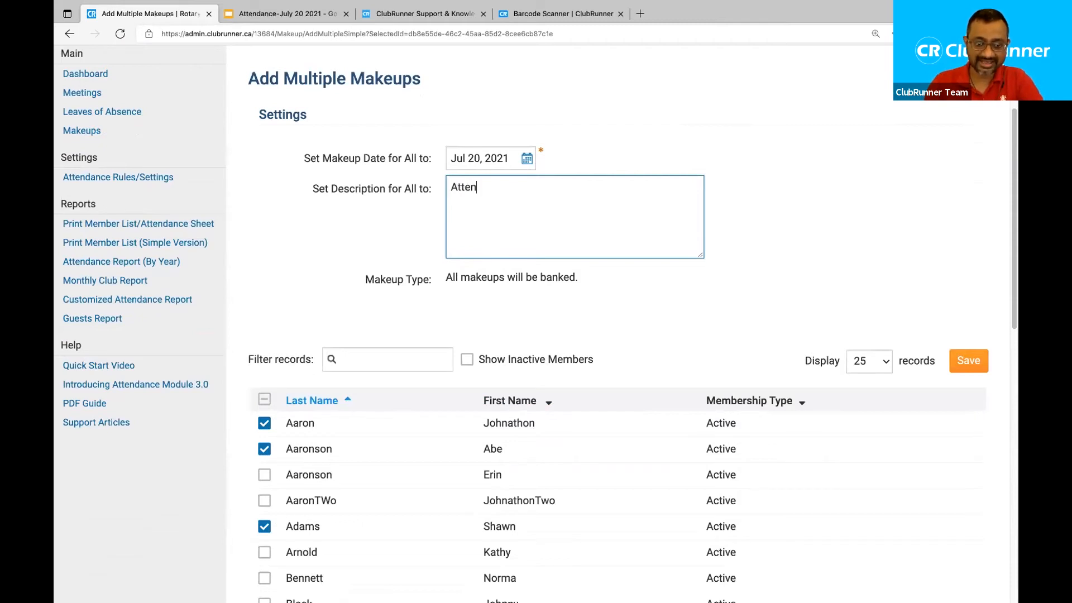
{"action": "type", "text": "ded a board meeting"}
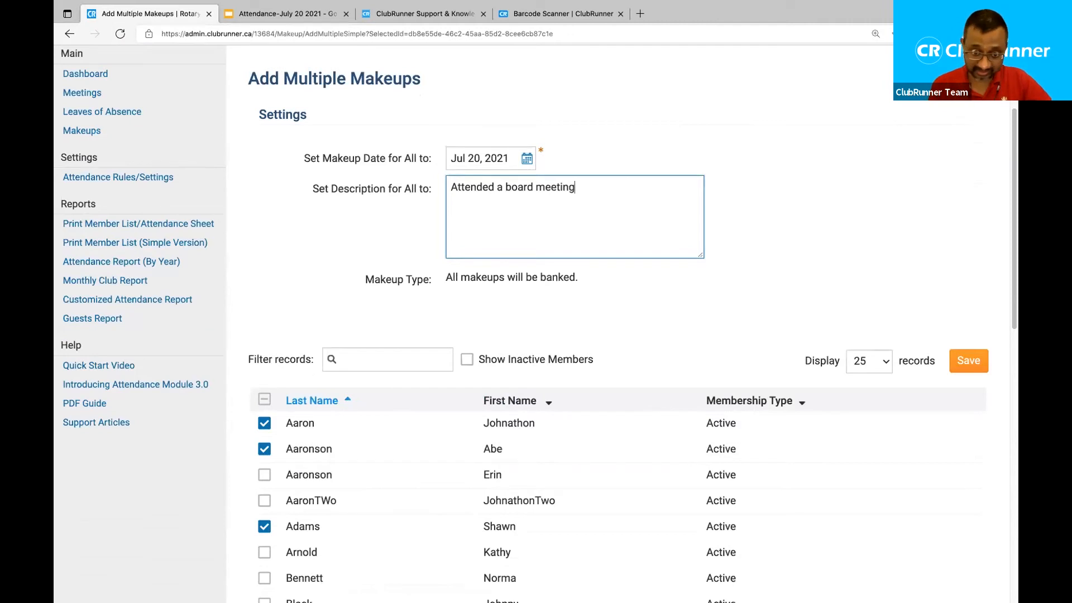
{"action": "scroll", "coordinate": [558, 335], "scroll_direction": "up", "scroll_amount": 2}
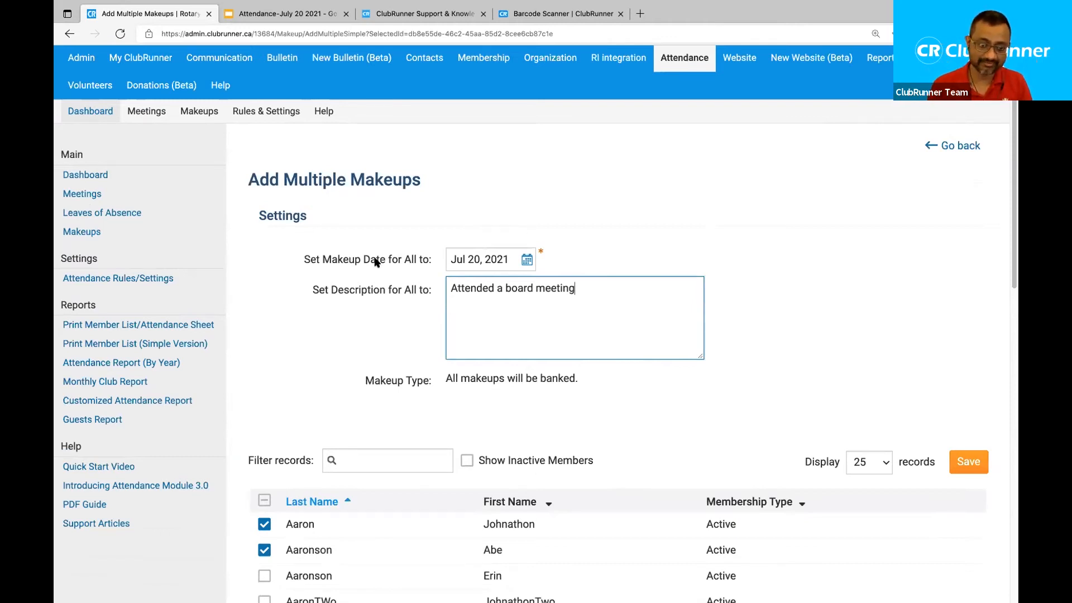
Date all three banked board-meeting makeups Jul 06, 2021 and save them.
{"action": "left_click", "coordinate": [527, 260]}
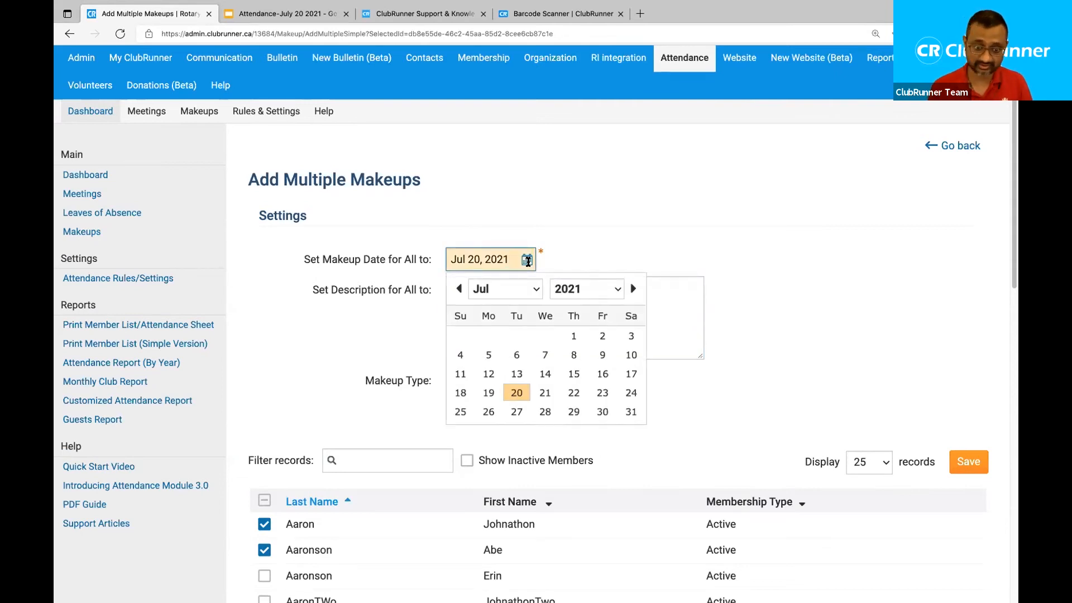
{"action": "left_click", "coordinate": [515, 355]}
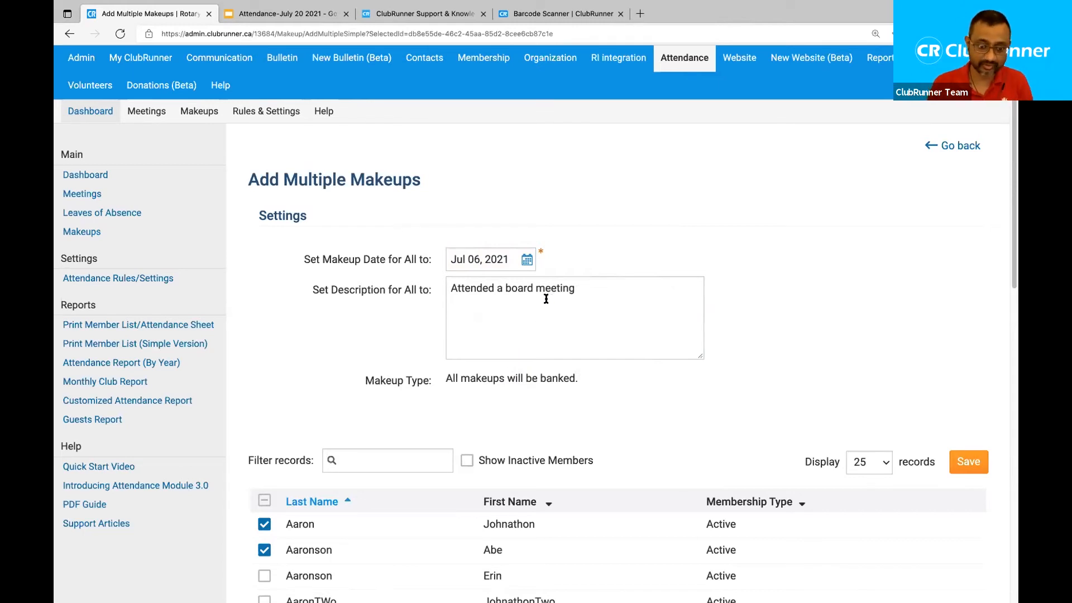
{"action": "left_click_drag", "start_coordinate": [445, 378], "coordinate": [586, 380]}
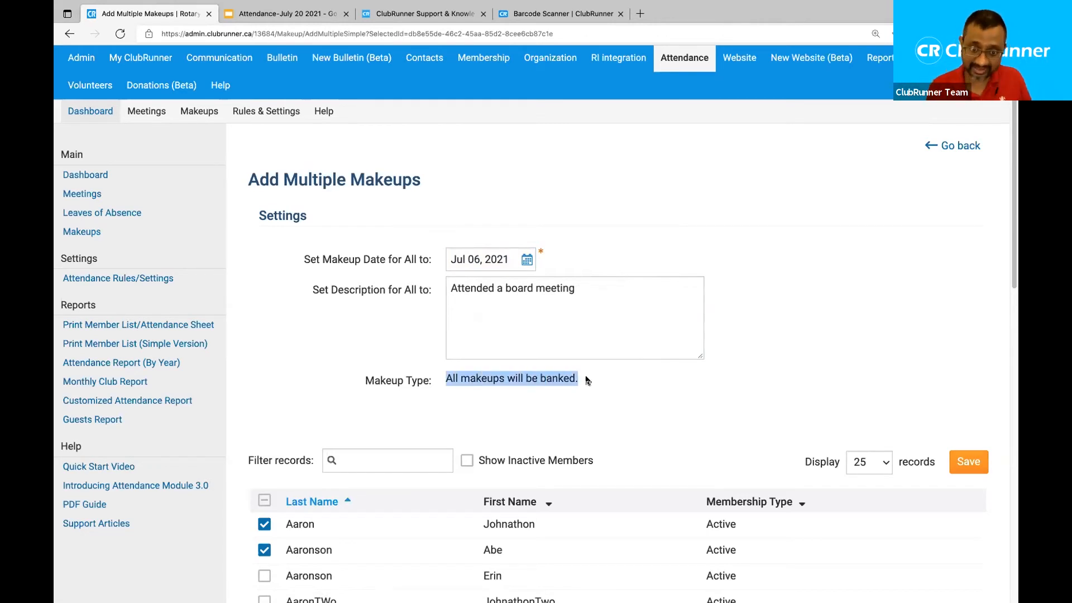
{"action": "scroll", "coordinate": [398, 373], "scroll_direction": "down", "scroll_amount": 3}
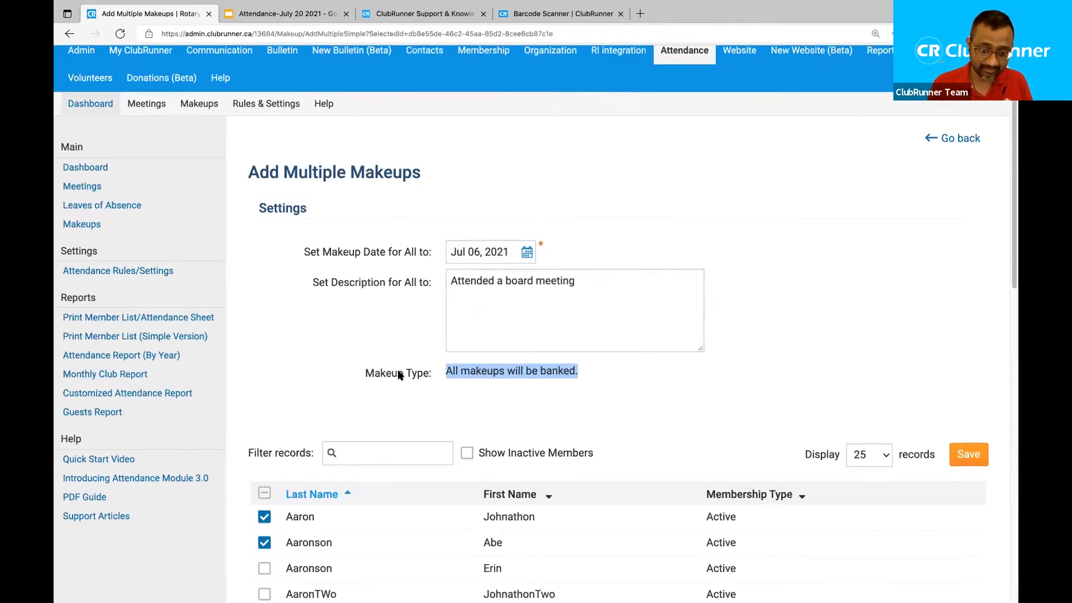
{"action": "scroll", "coordinate": [397, 401], "scroll_direction": "up", "scroll_amount": 5}
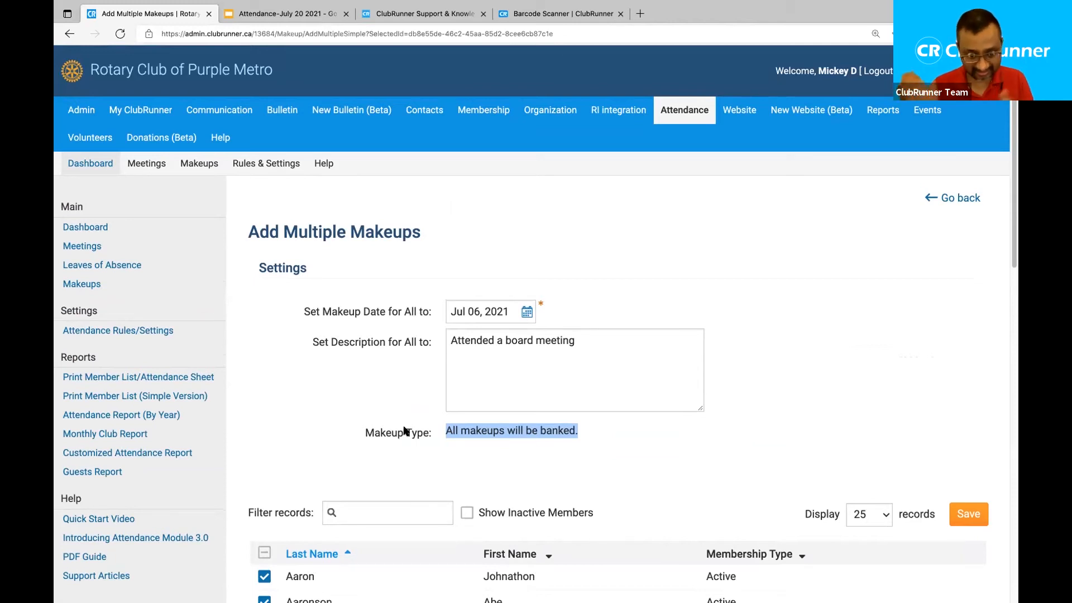
{"action": "left_click", "coordinate": [684, 450]}
{"action": "left_click_drag", "start_coordinate": [592, 342], "coordinate": [314, 332]}
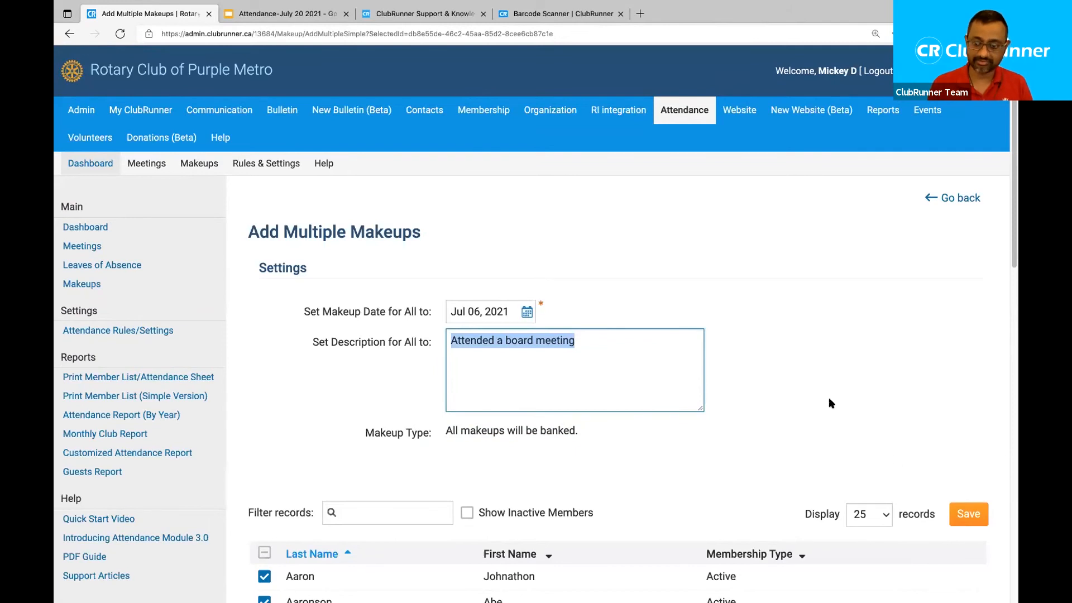
{"action": "left_click", "coordinate": [967, 519]}
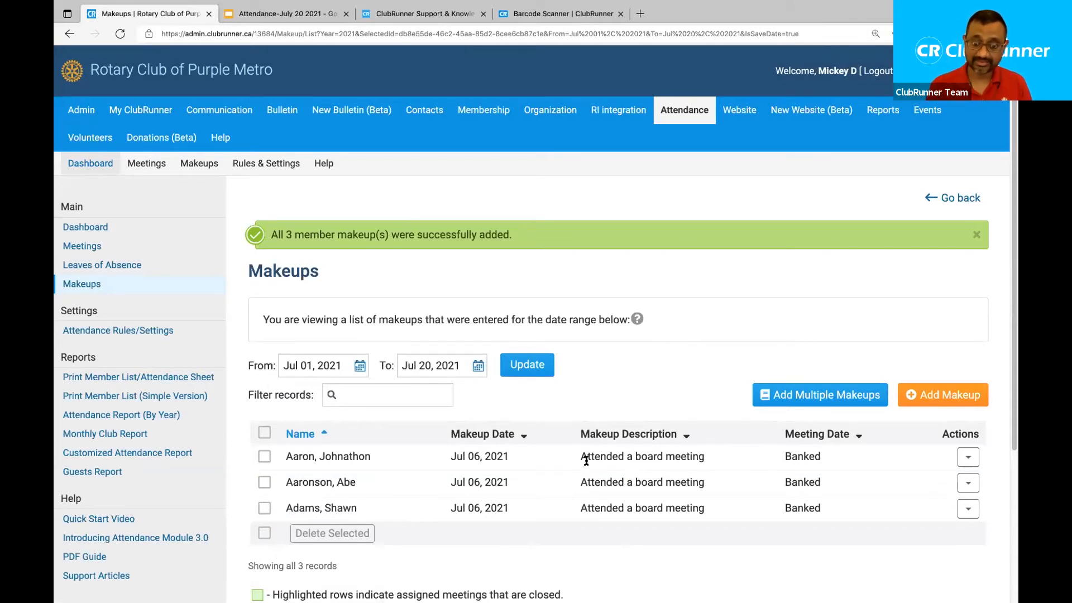
Review the three new Jul 06, 2021 makeup rows, then start a single-member makeup.
{"action": "left_click_drag", "start_coordinate": [579, 455], "coordinate": [706, 509]}
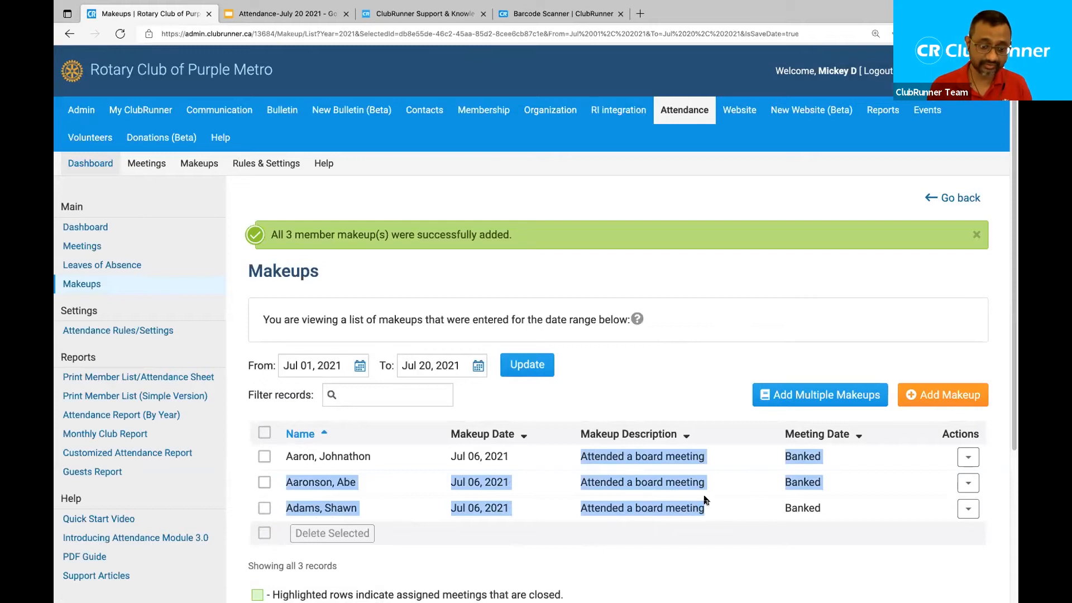
{"action": "left_click", "coordinate": [673, 319]}
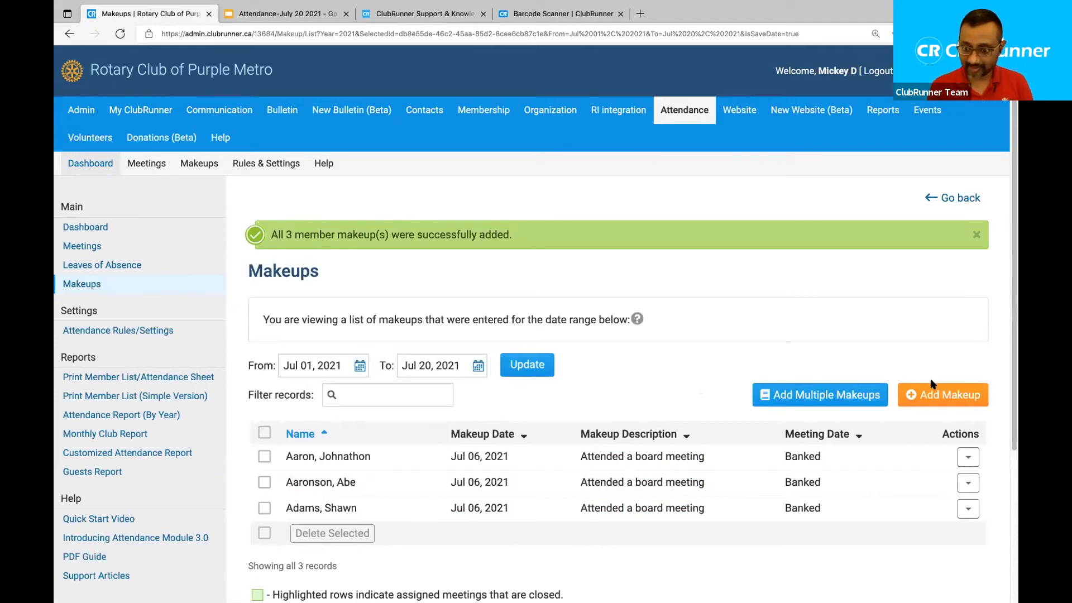
{"action": "left_click", "coordinate": [944, 394]}
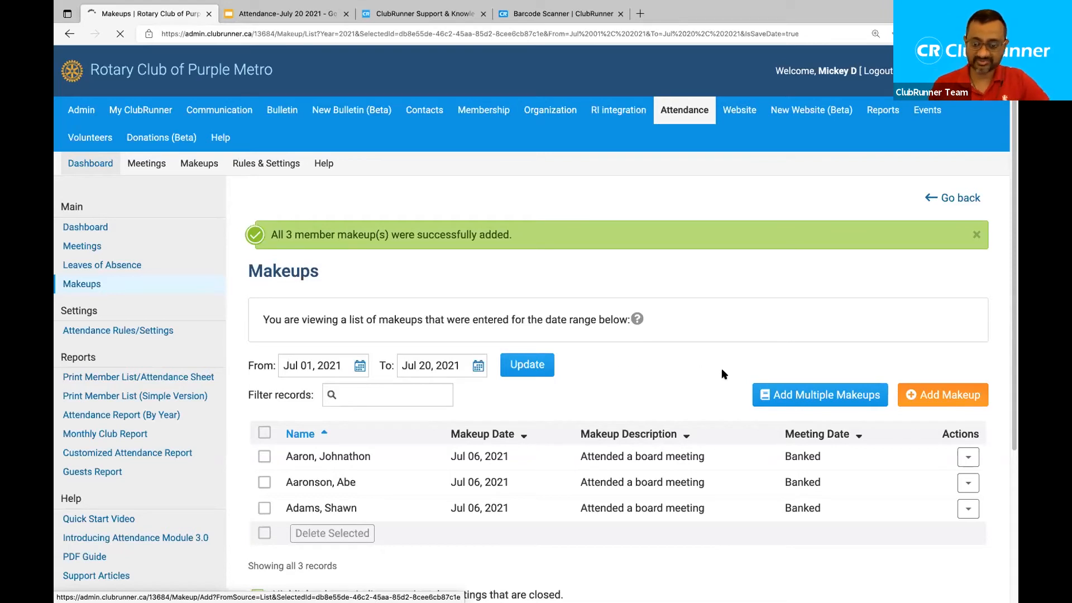
Search for and select the member, and set the makeup date to Jul 07, 2021.
{"action": "left_click", "coordinate": [937, 394]}
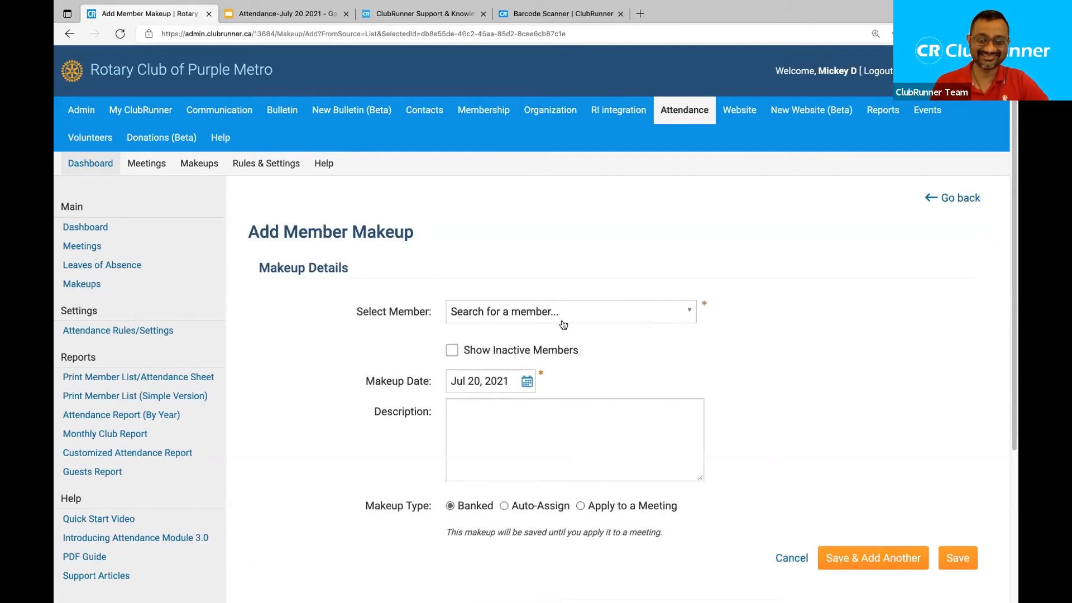
{"action": "left_click_drag", "start_coordinate": [249, 229], "coordinate": [413, 233]}
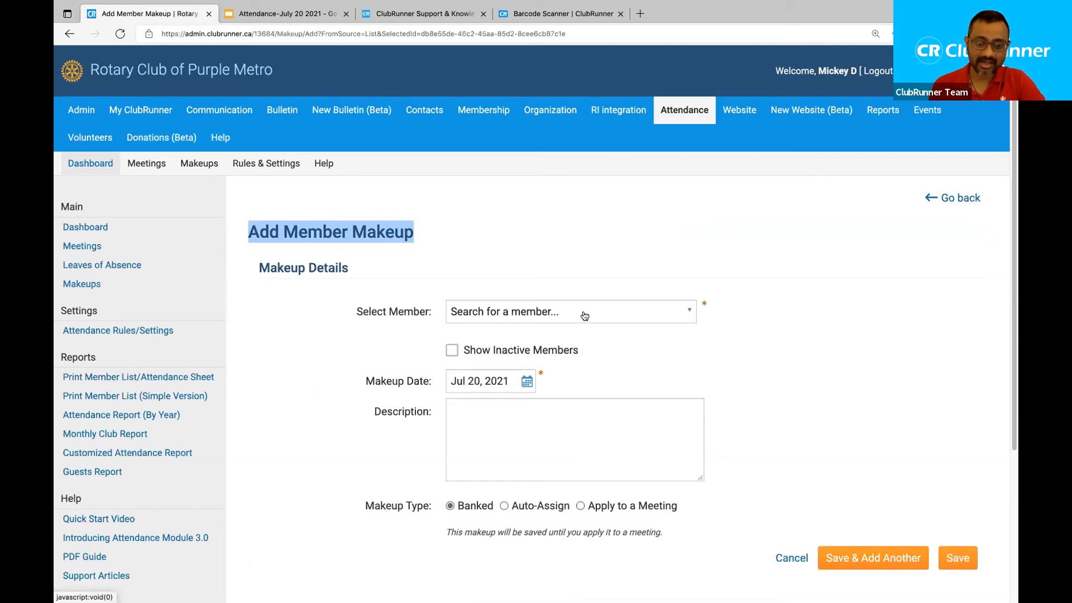
{"action": "left_click", "coordinate": [613, 315]}
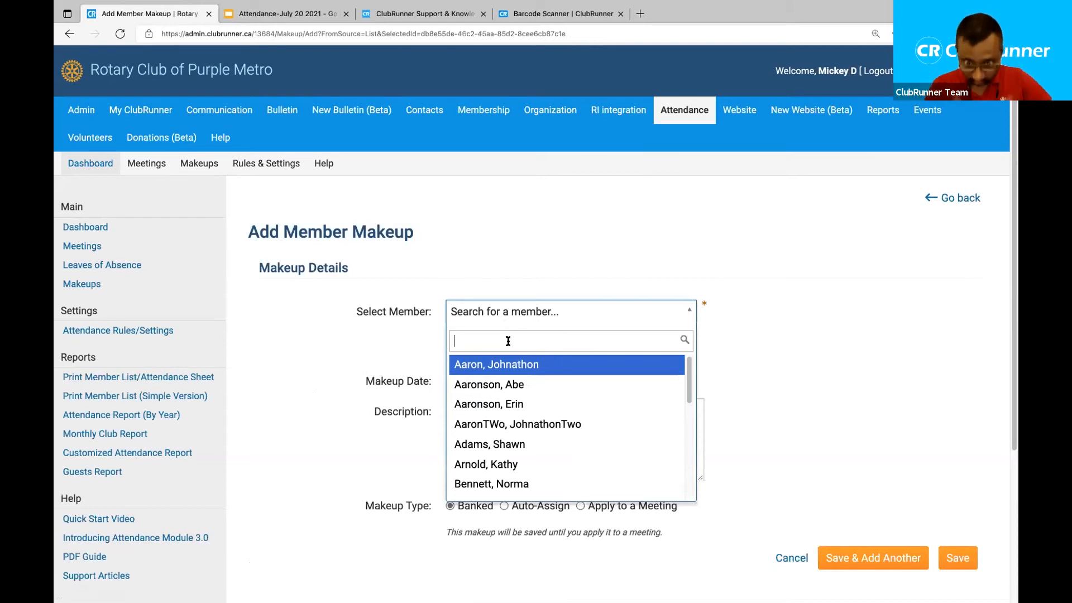
{"action": "type", "text": "bl"}
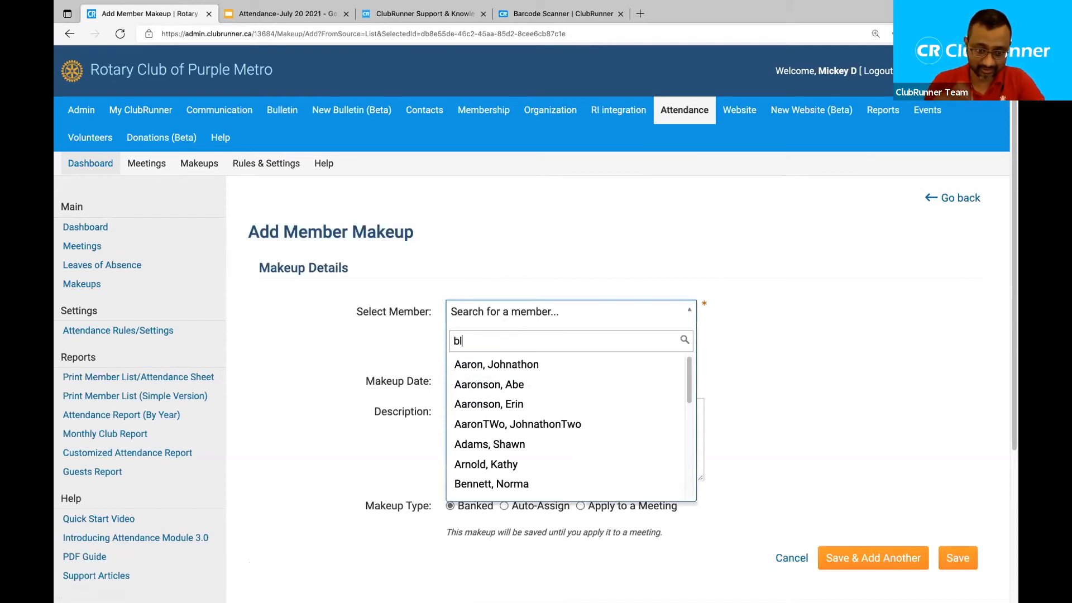
{"action": "type", "text": "ack"}
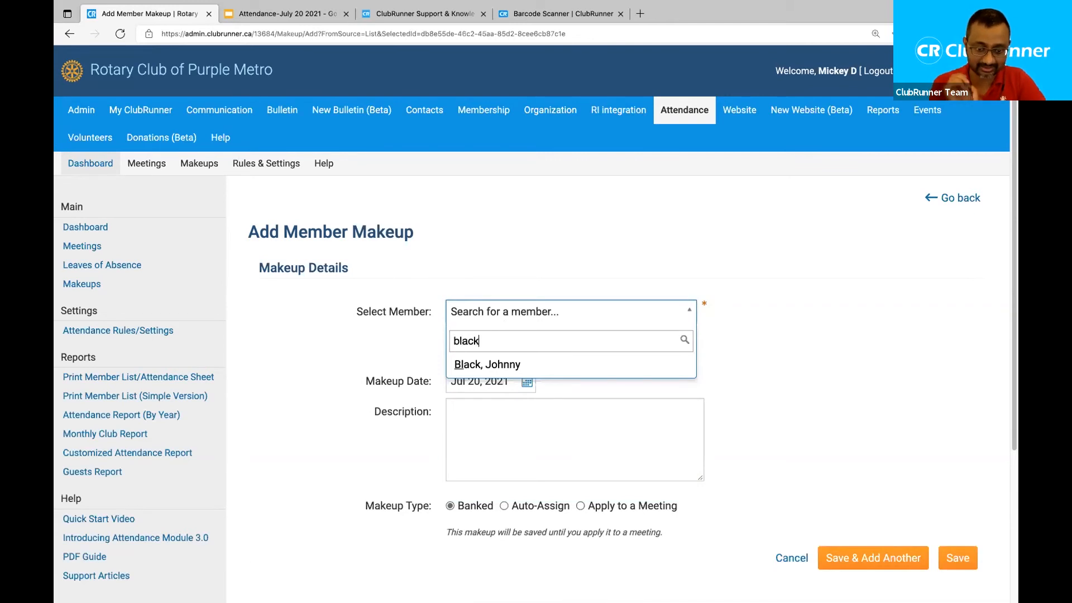
{"action": "left_click", "coordinate": [527, 366]}
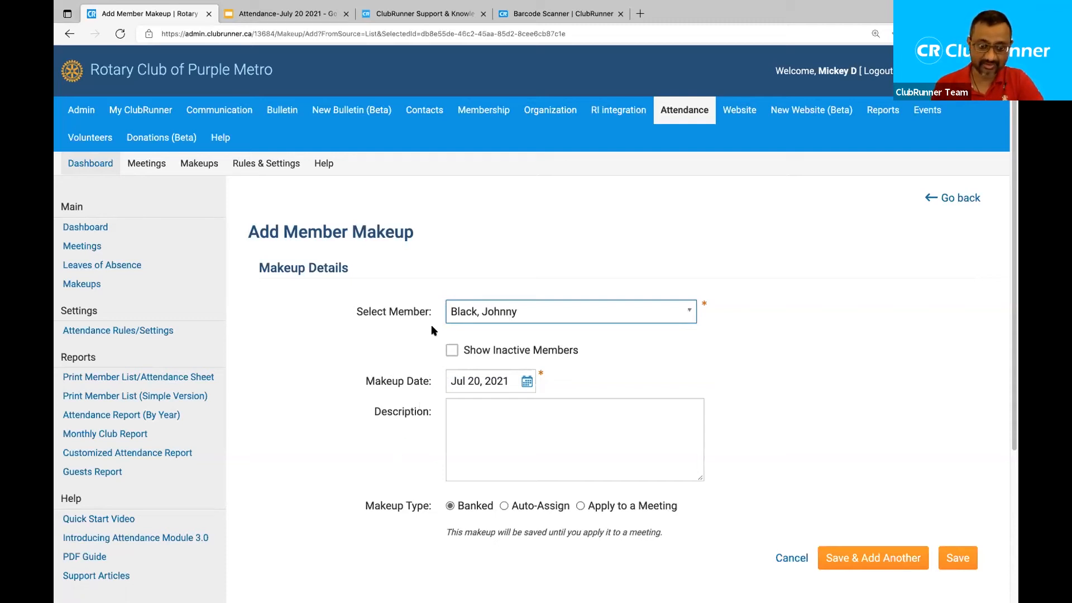
{"action": "left_click", "coordinate": [523, 384]}
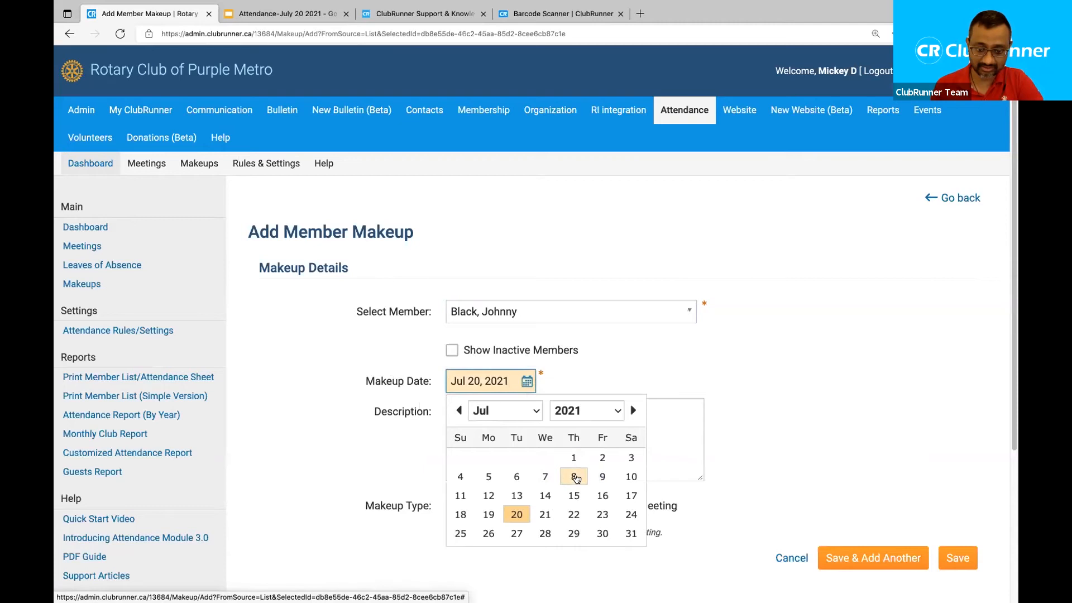
{"action": "left_click", "coordinate": [550, 477]}
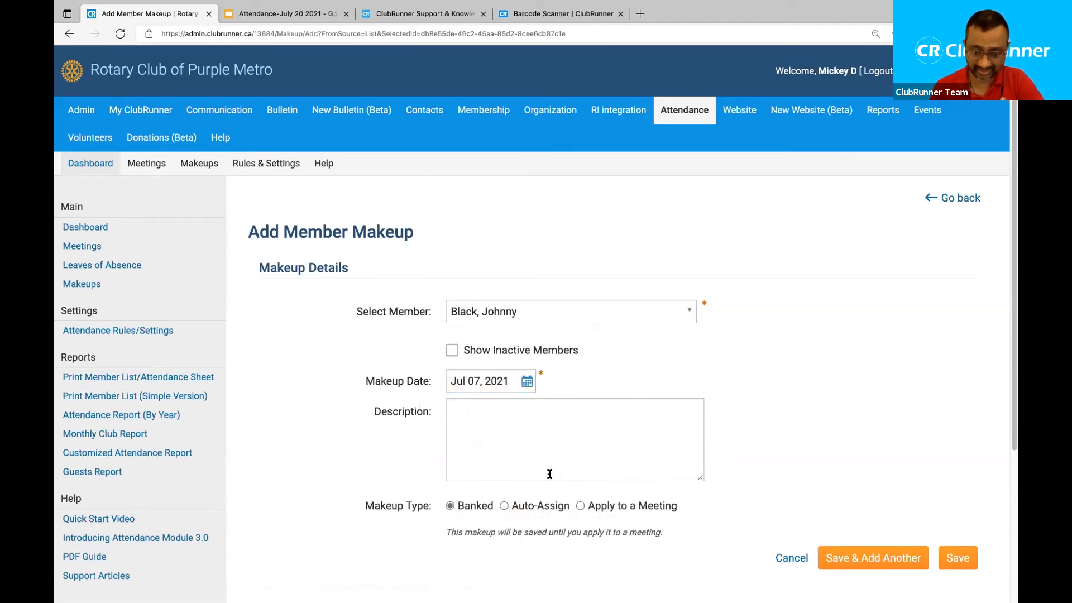
{"action": "left_click", "coordinate": [483, 475]}
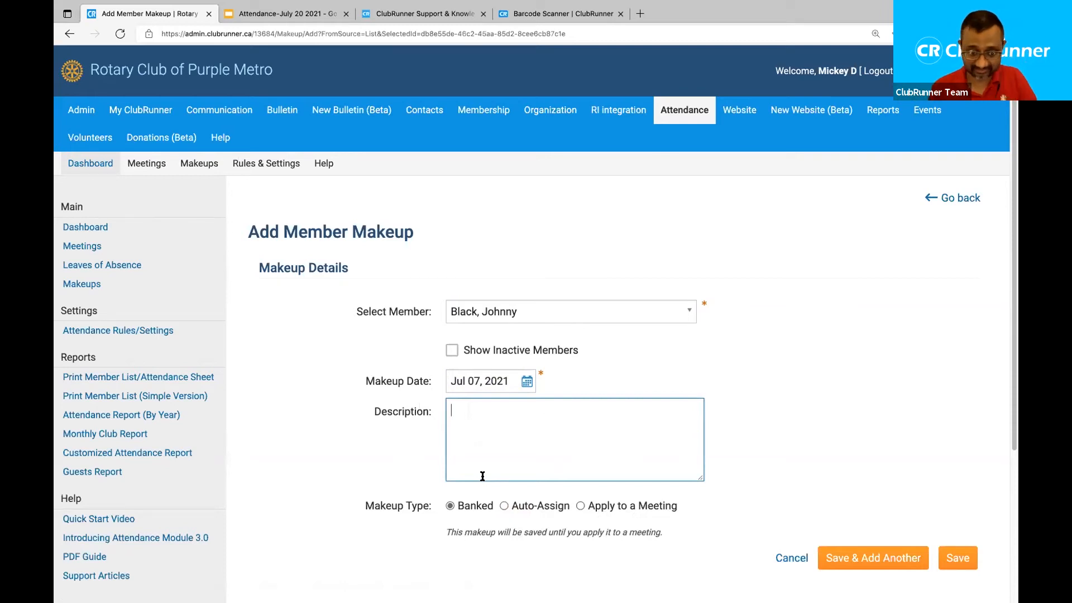
Enter 'Volunteered externally at a soup kitchen' as the makeup description.
{"action": "type", "text": "Vol"}
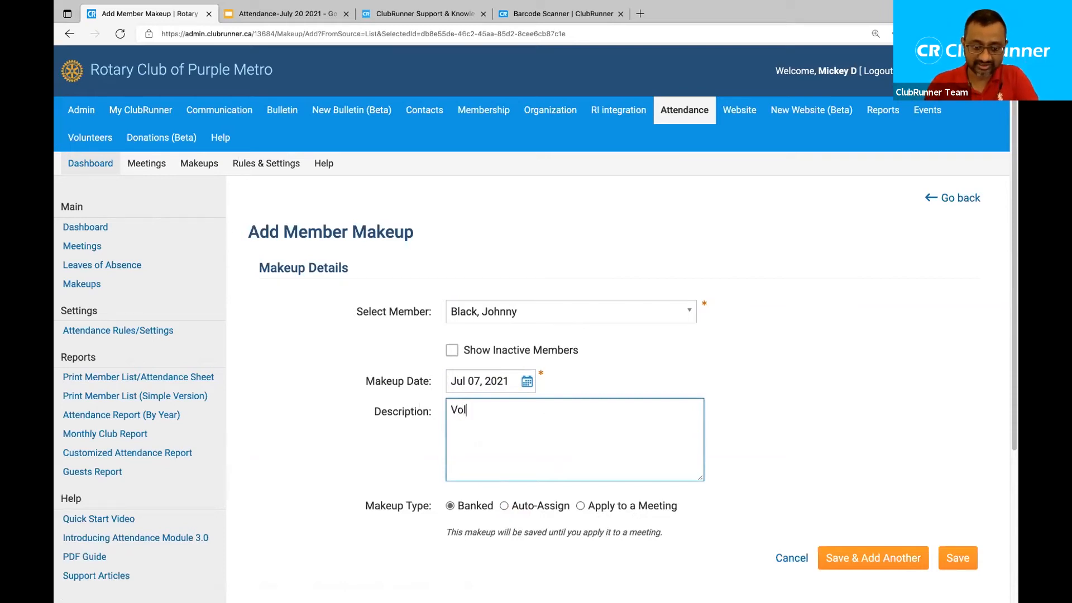
{"action": "type", "text": "unteered externall"}
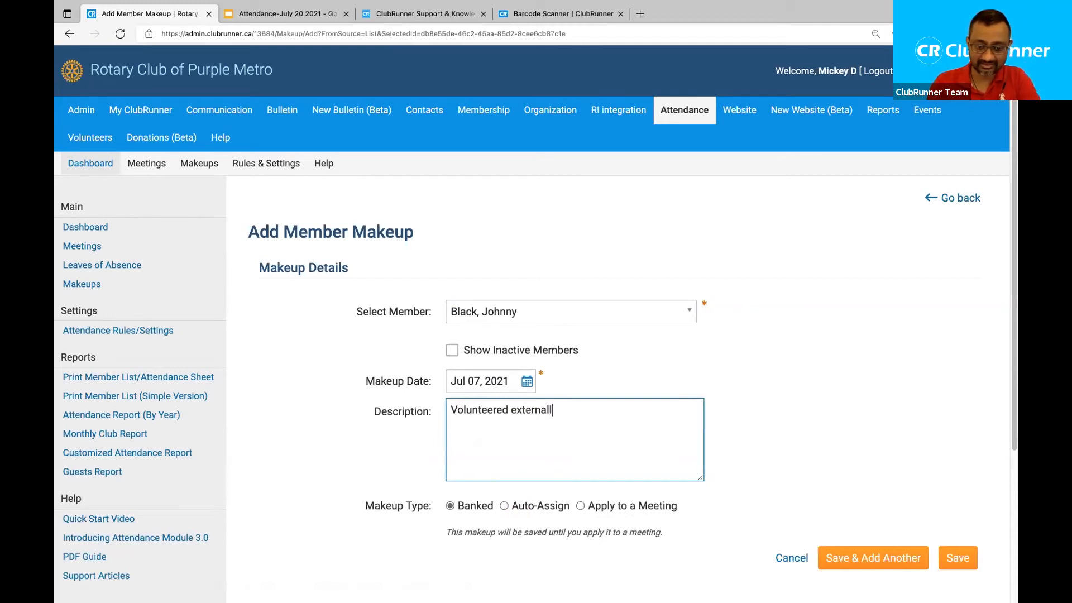
{"action": "type", "text": "y at a soup kitchen"}
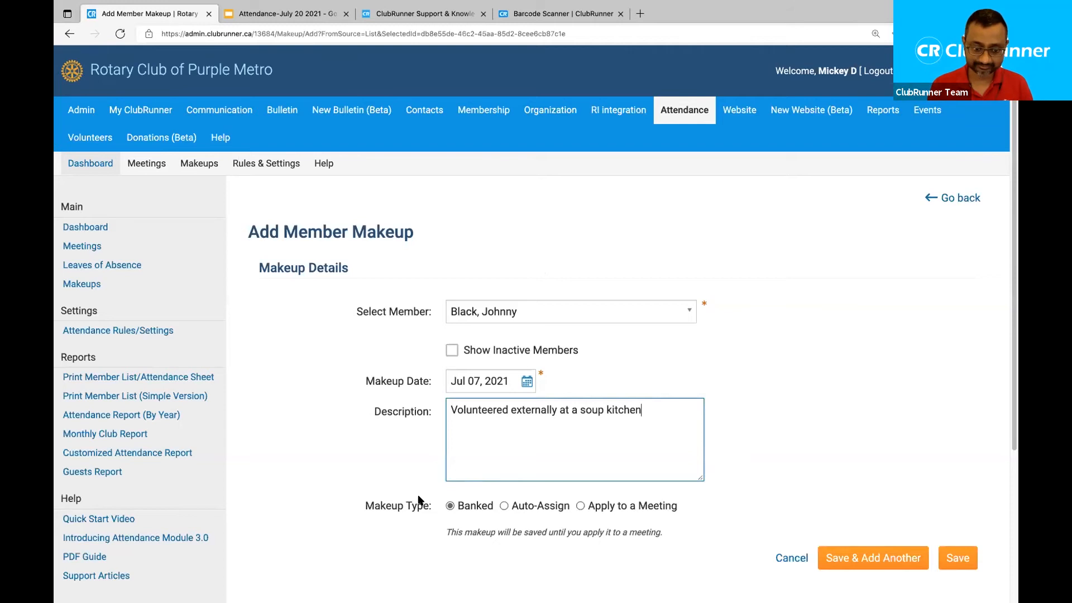
{"action": "scroll", "coordinate": [385, 503], "scroll_direction": "down", "scroll_amount": 2}
Compare the Banked and Auto-Assign makeup types, then choose Apply to a Meeting.
{"action": "left_click_drag", "start_coordinate": [374, 434], "coordinate": [403, 433]}
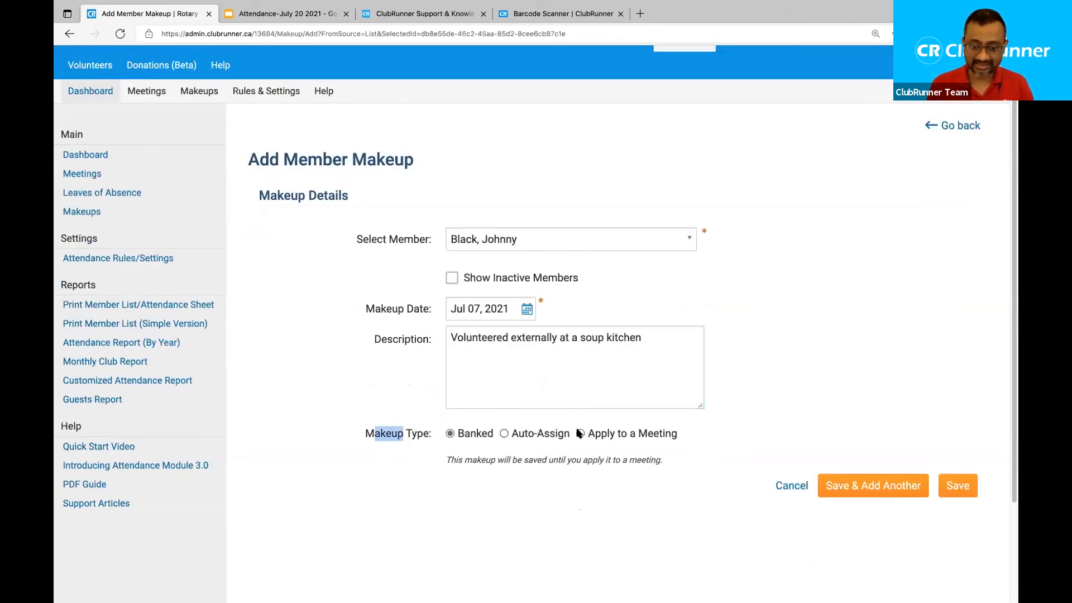
{"action": "left_click", "coordinate": [455, 437]}
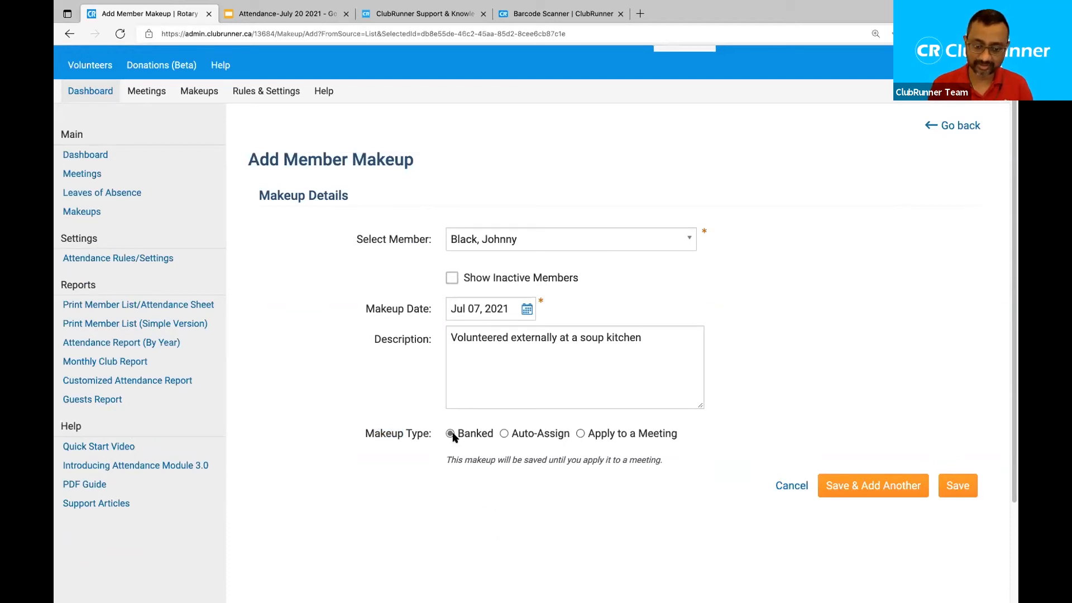
{"action": "double_click", "coordinate": [472, 436]}
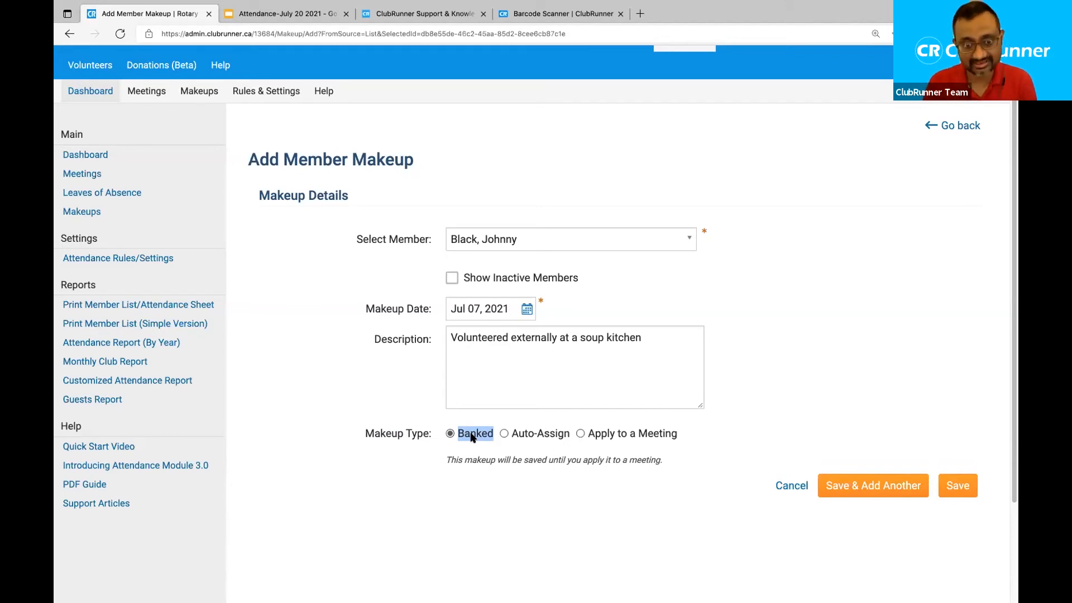
{"action": "left_click", "coordinate": [505, 434]}
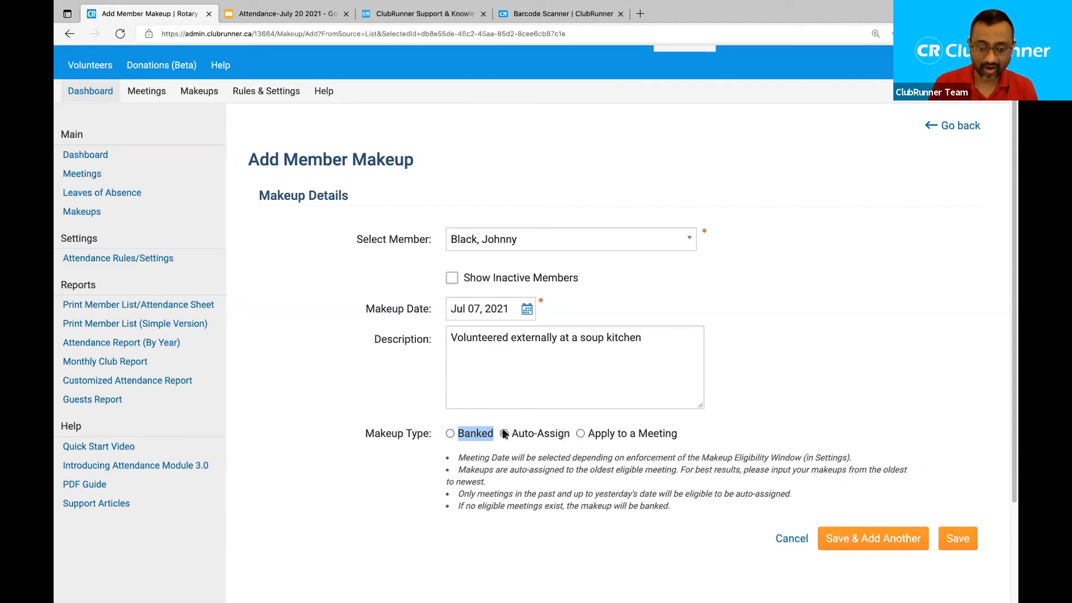
{"action": "left_click", "coordinate": [528, 435]}
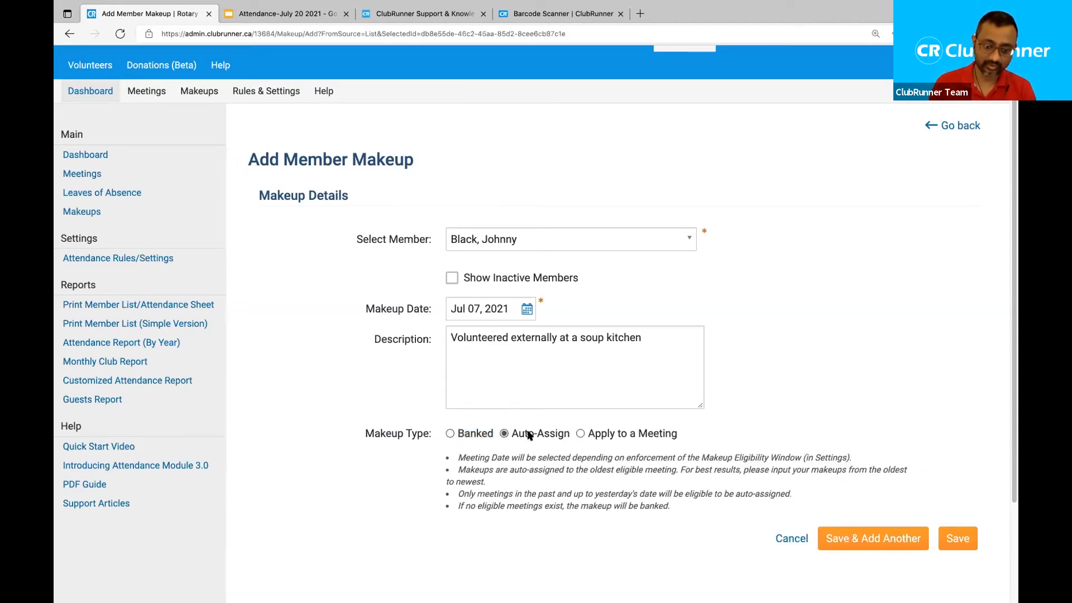
{"action": "left_click_drag", "start_coordinate": [511, 433], "coordinate": [574, 436]}
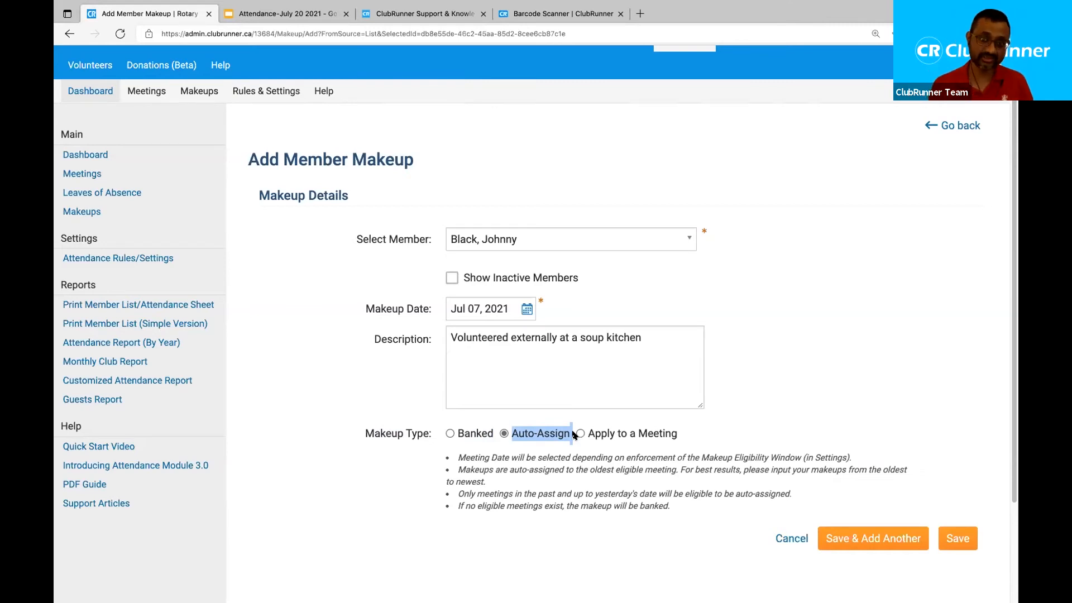
{"action": "left_click", "coordinate": [532, 435]}
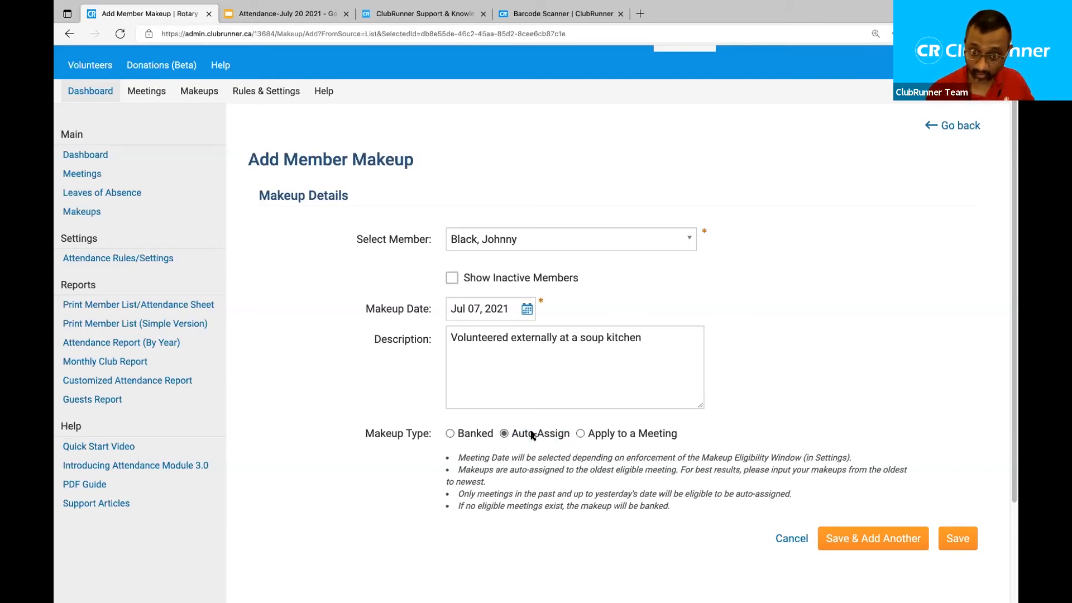
{"action": "left_click", "coordinate": [581, 433]}
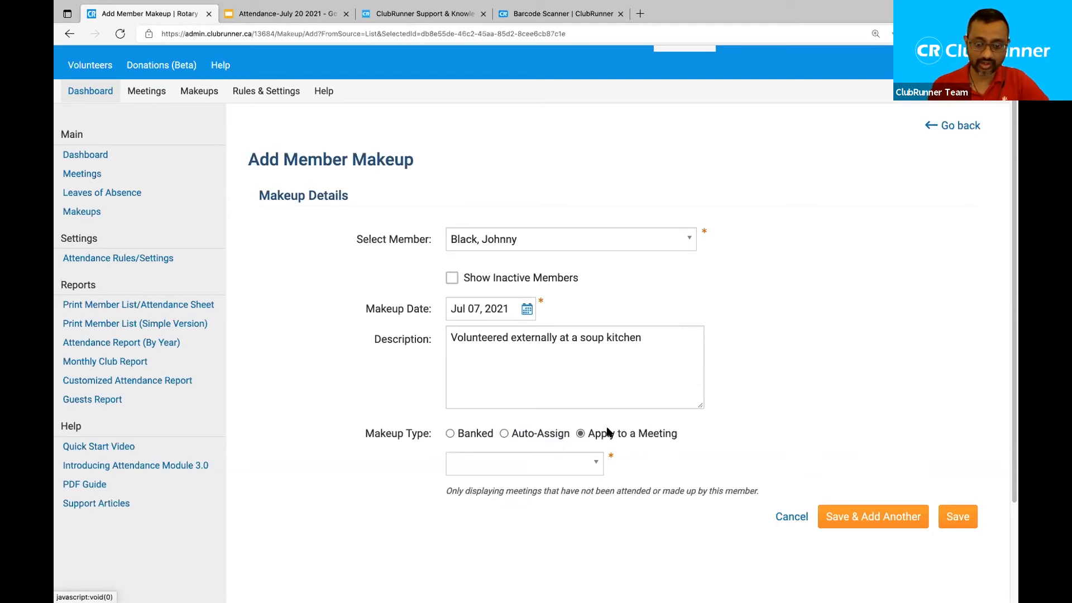
Apply the soup kitchen makeup to the Jul 08, 2021 meeting.
{"action": "left_click", "coordinate": [591, 468]}
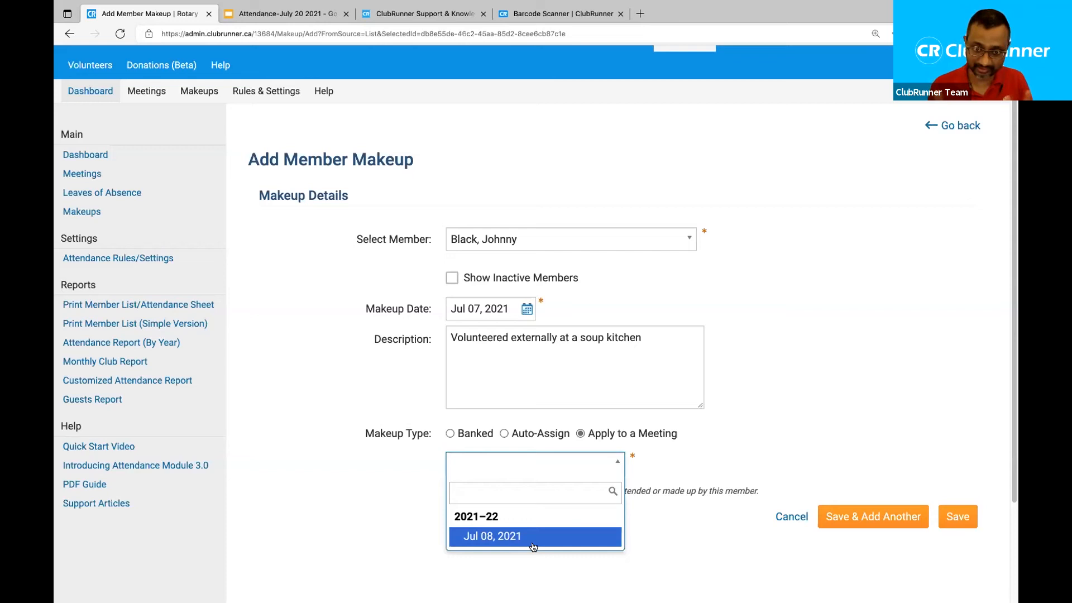
{"action": "left_click", "coordinate": [496, 538]}
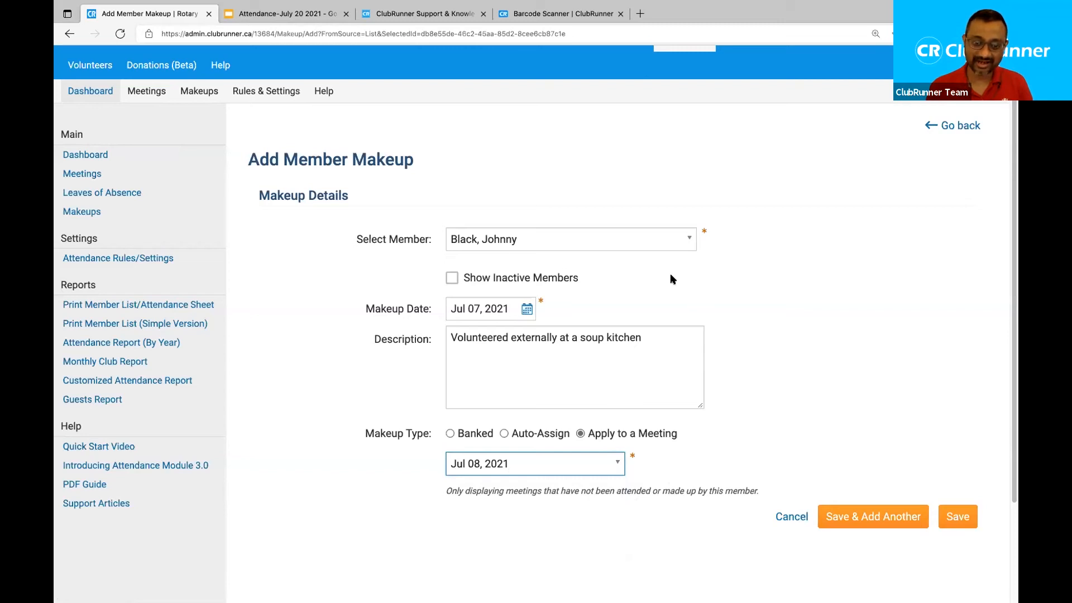
{"action": "left_click_drag", "start_coordinate": [463, 337], "coordinate": [560, 336]}
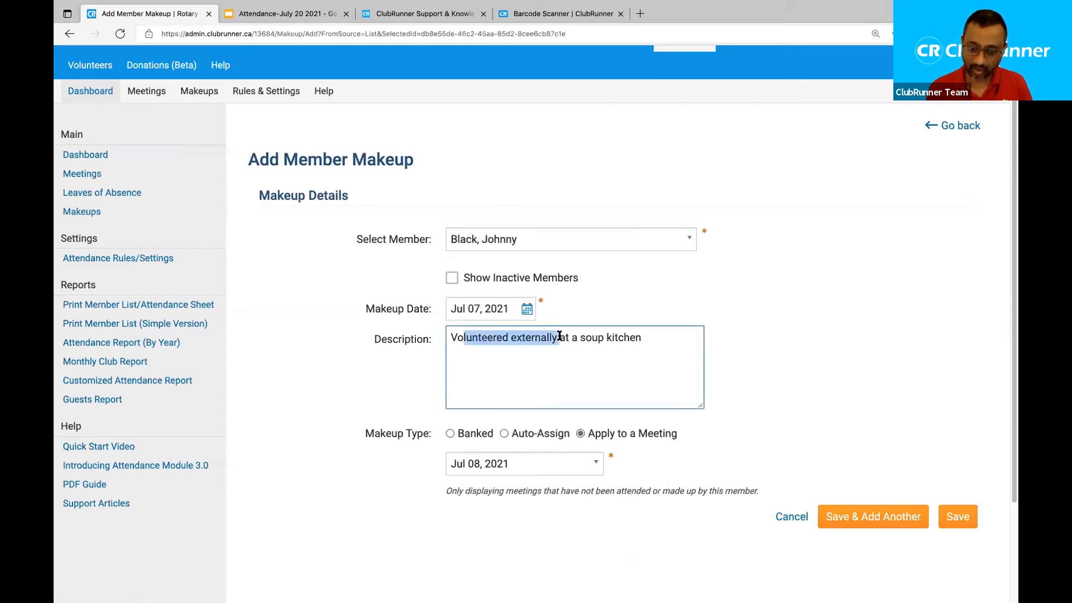
{"action": "left_click", "coordinate": [603, 366]}
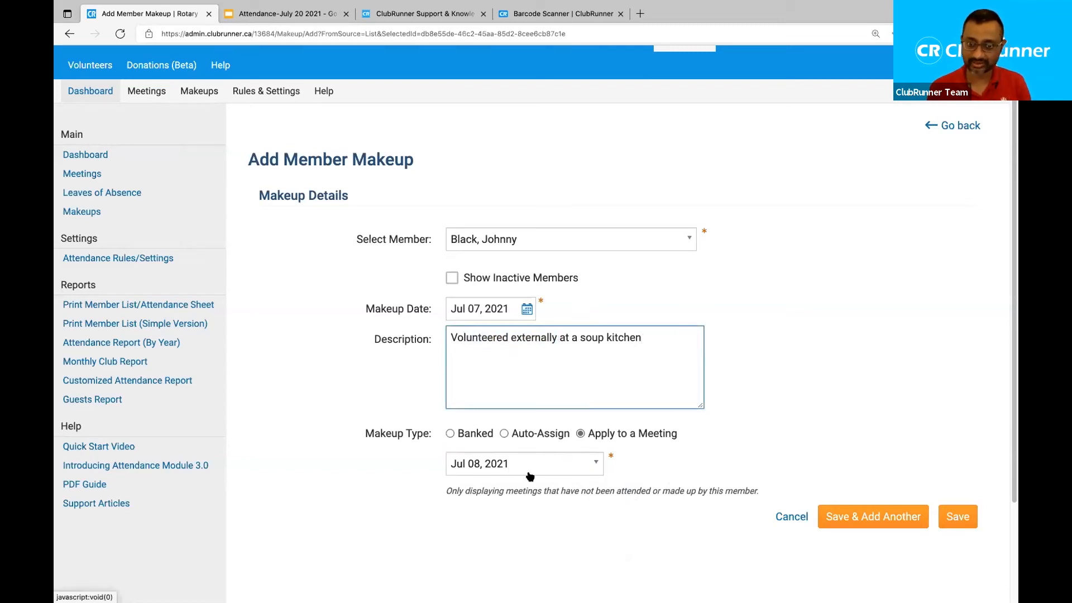
{"action": "left_click", "coordinate": [450, 434]}
{"action": "left_click", "coordinate": [581, 432]}
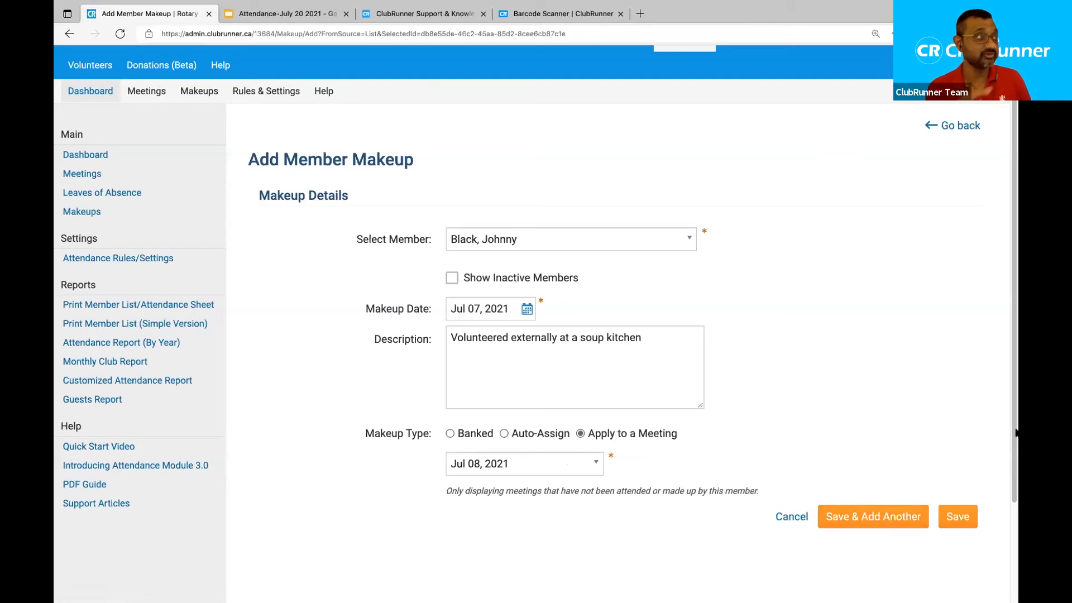
Save the soup kitchen makeup and confirm its new row shows meeting date Jul 08, 2021.
{"action": "left_click", "coordinate": [953, 516]}
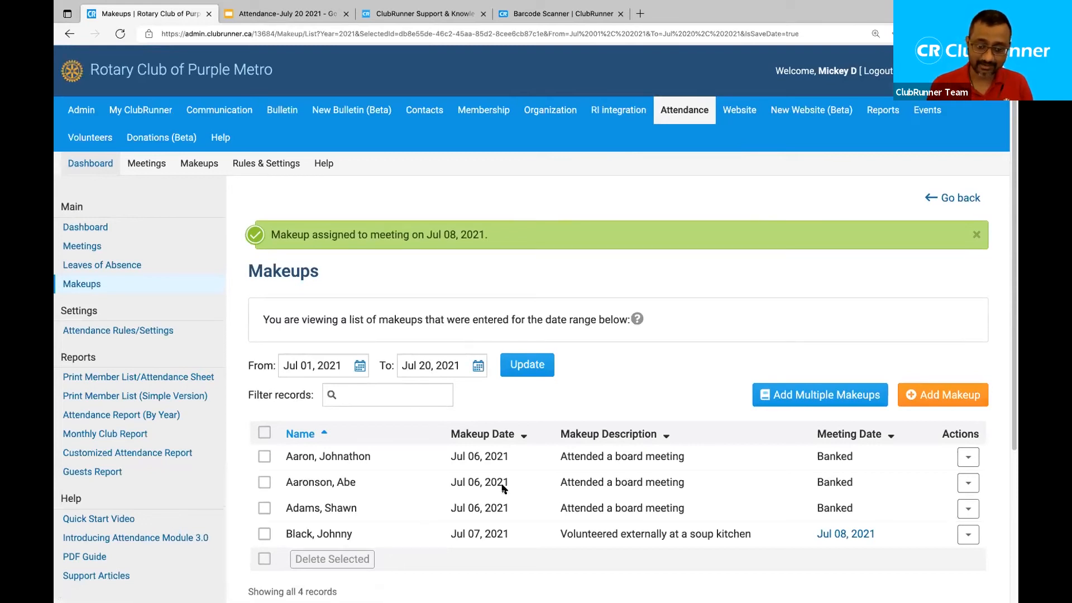
{"action": "left_click_drag", "start_coordinate": [285, 533], "coordinate": [539, 534]}
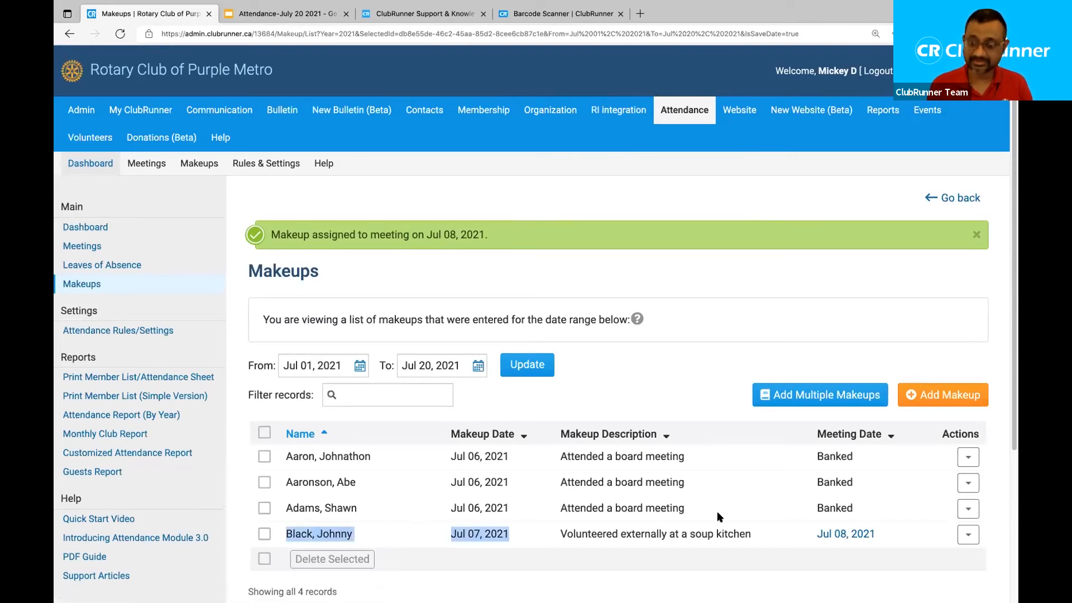
{"action": "left_click", "coordinate": [779, 509]}
{"action": "left_click_drag", "start_coordinate": [811, 532], "coordinate": [902, 537]}
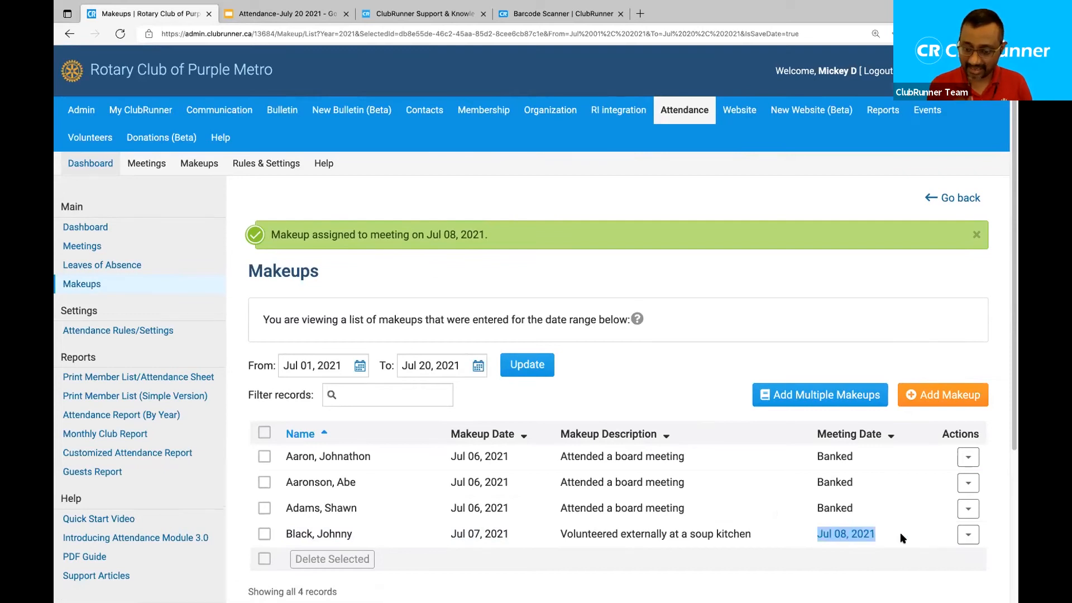
{"action": "left_click", "coordinate": [837, 477]}
{"action": "left_click_drag", "start_coordinate": [815, 456], "coordinate": [860, 509]}
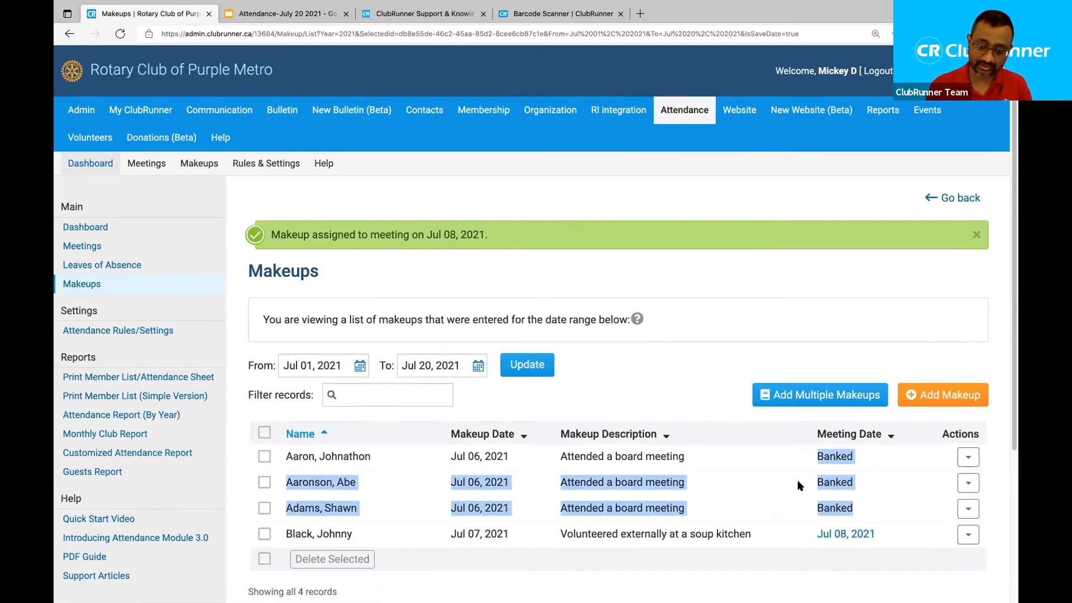
{"action": "left_click", "coordinate": [663, 451]}
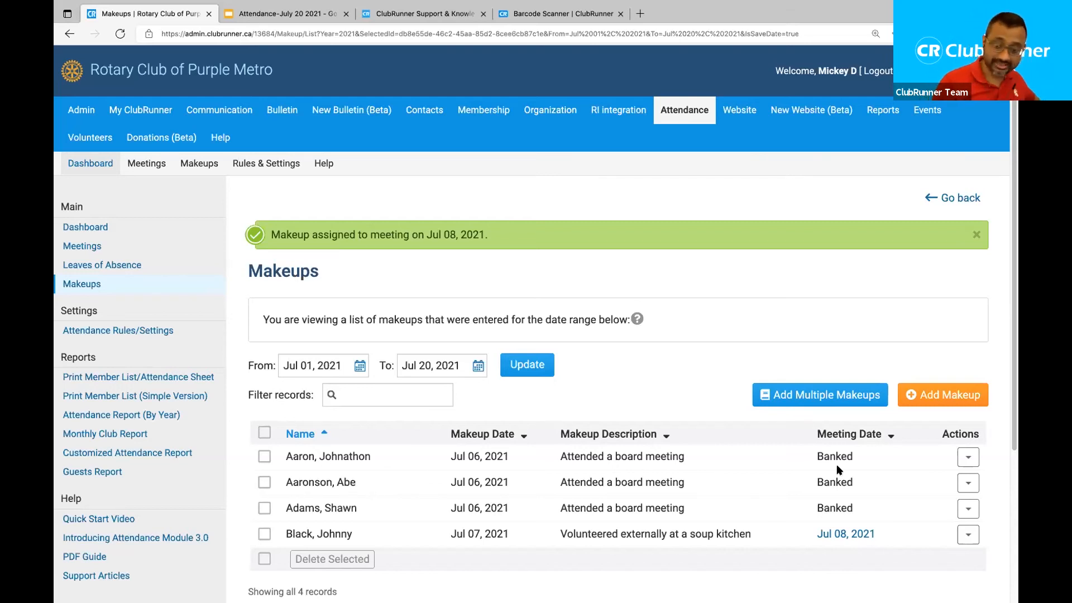
{"action": "left_click_drag", "start_coordinate": [876, 536], "coordinate": [815, 538]}
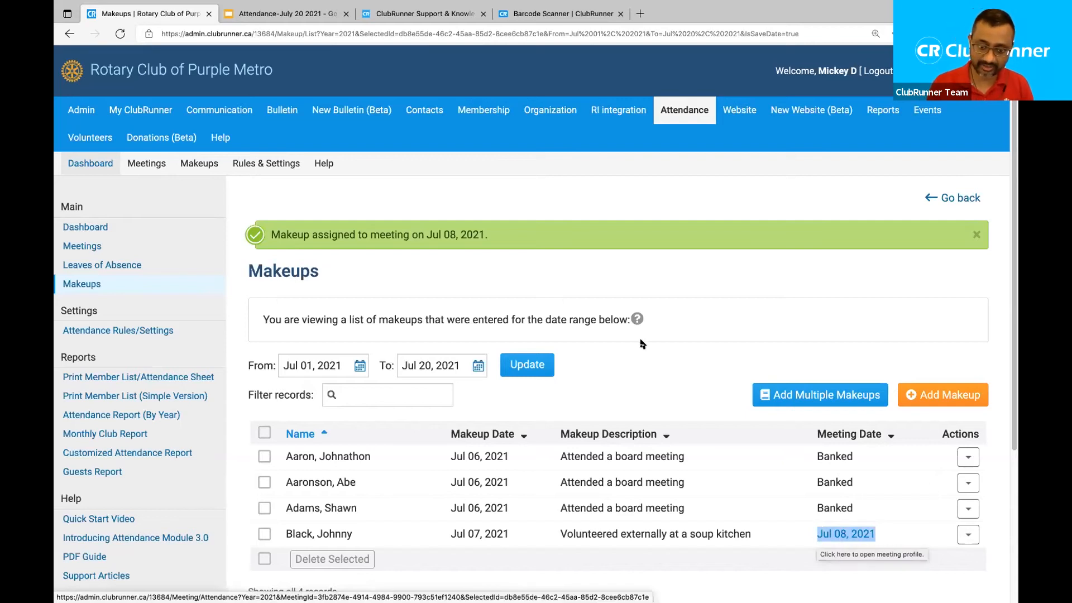
{"action": "left_click", "coordinate": [661, 380]}
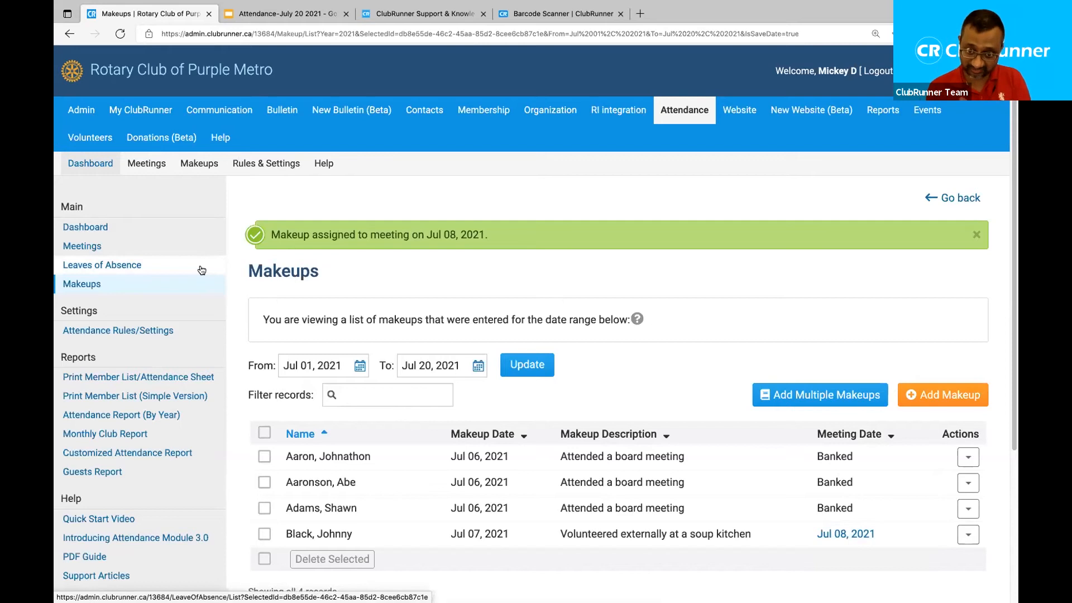
{"action": "left_click", "coordinate": [82, 246]}
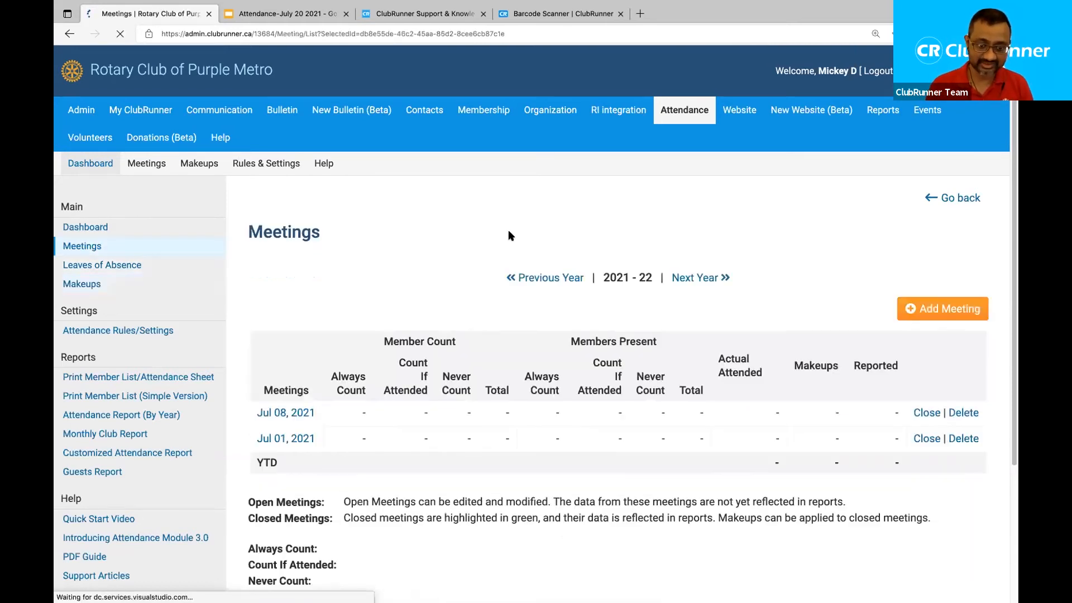
{"action": "left_click", "coordinate": [288, 414]}
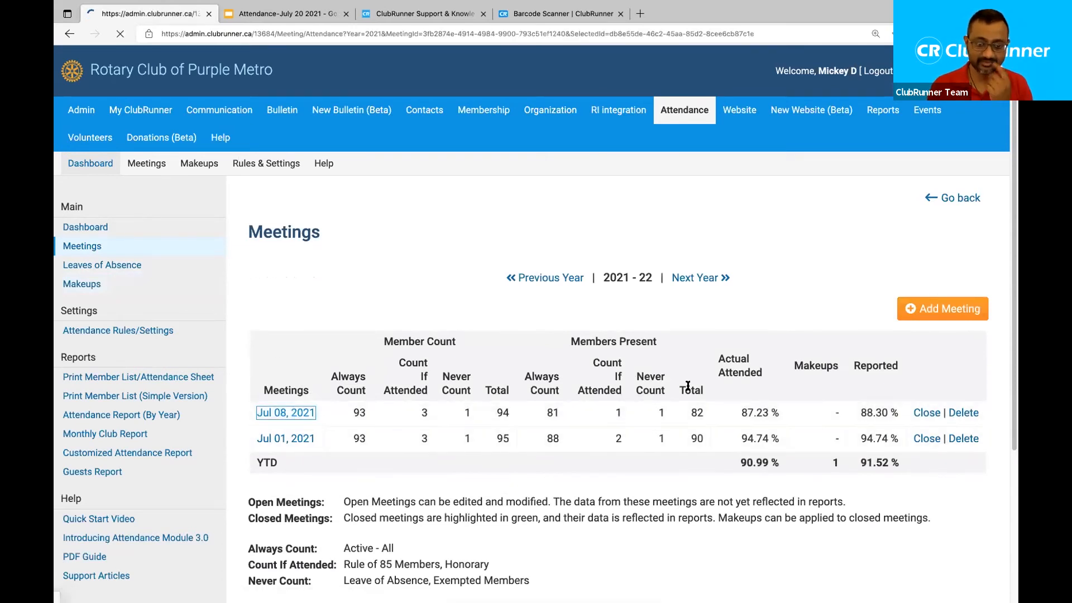
{"action": "scroll", "coordinate": [733, 377], "scroll_direction": "down", "scroll_amount": 3}
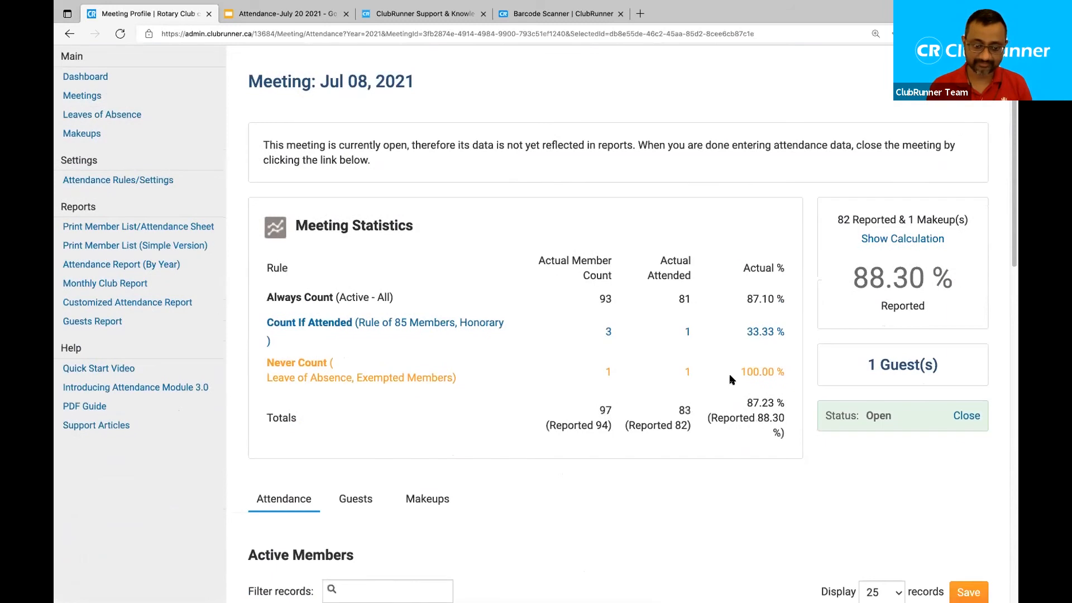
{"action": "left_click", "coordinate": [438, 492]}
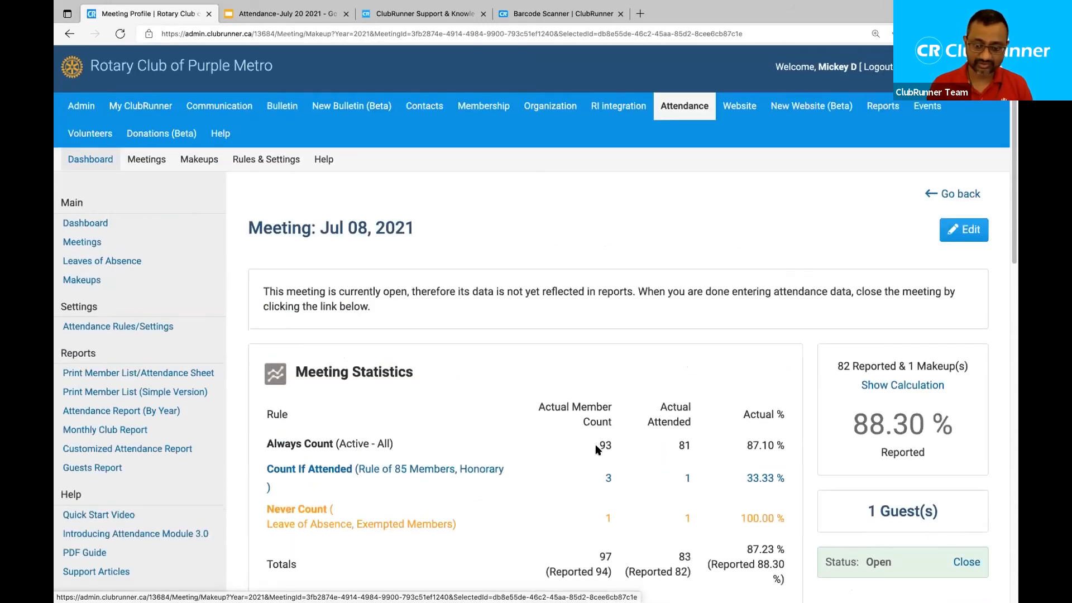
{"action": "scroll", "coordinate": [596, 450], "scroll_direction": "down", "scroll_amount": 3}
{"action": "scroll", "coordinate": [596, 450], "scroll_direction": "down", "scroll_amount": 3}
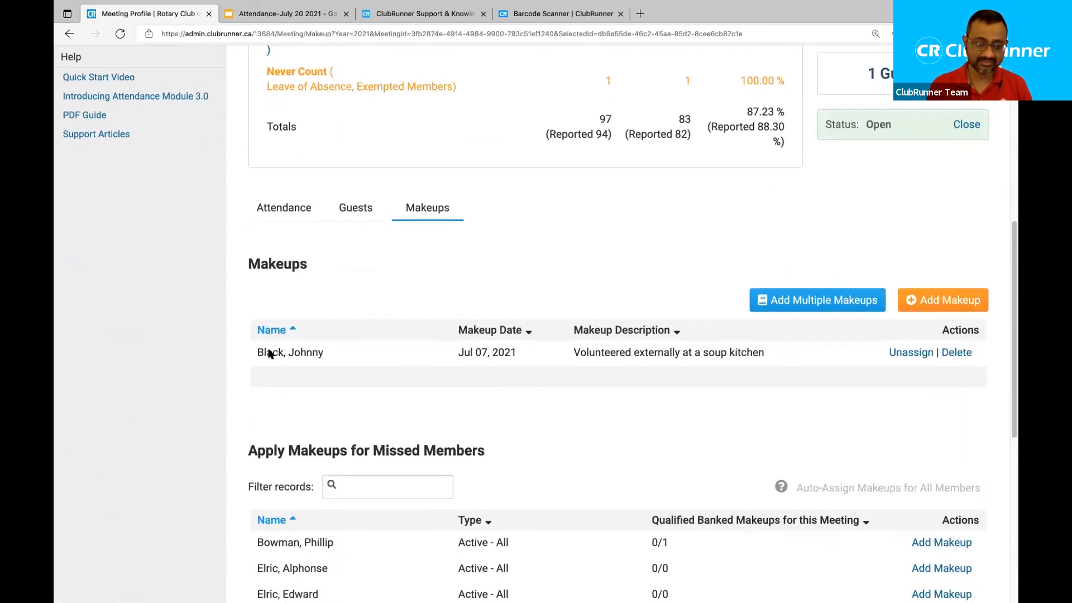
{"action": "left_click_drag", "start_coordinate": [256, 353], "coordinate": [732, 346]}
{"action": "left_click", "coordinate": [732, 347]}
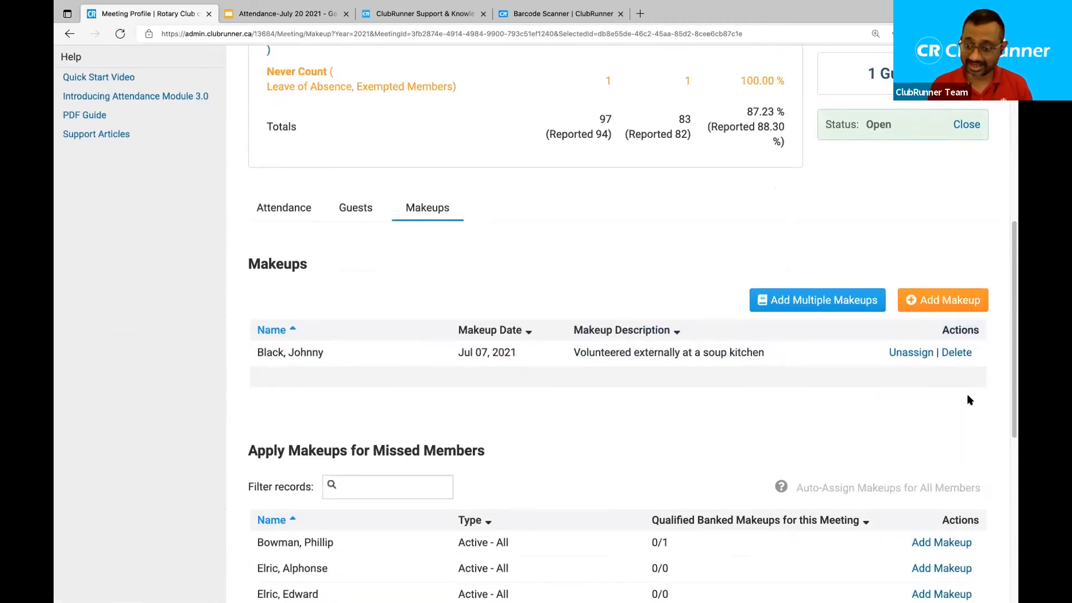
{"action": "scroll", "coordinate": [903, 359], "scroll_direction": "up", "scroll_amount": 2}
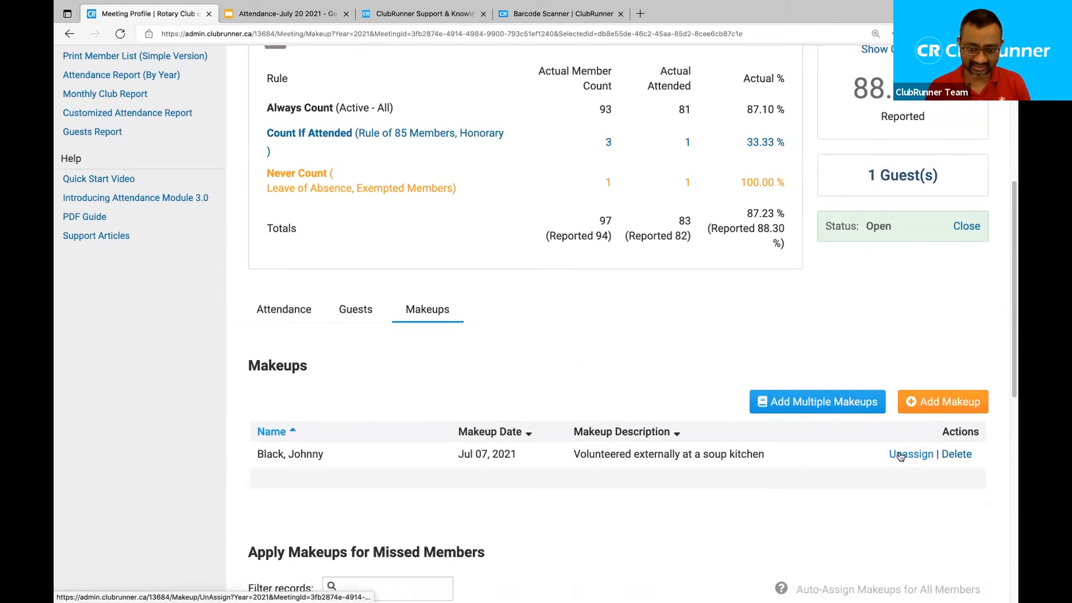
{"action": "left_click_drag", "start_coordinate": [765, 455], "coordinate": [571, 453]}
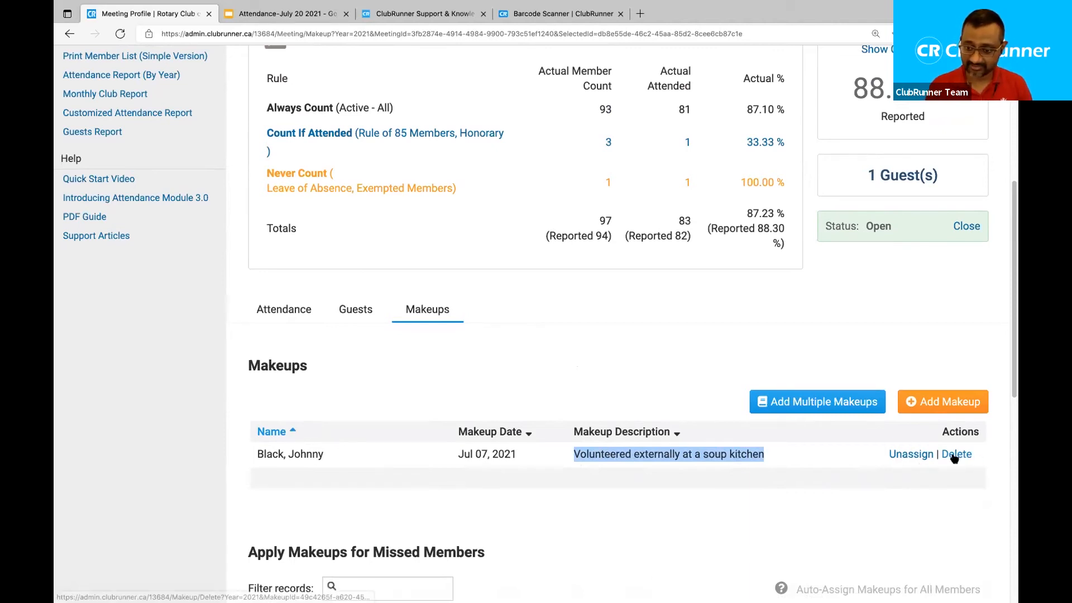
{"action": "left_click", "coordinate": [784, 463]}
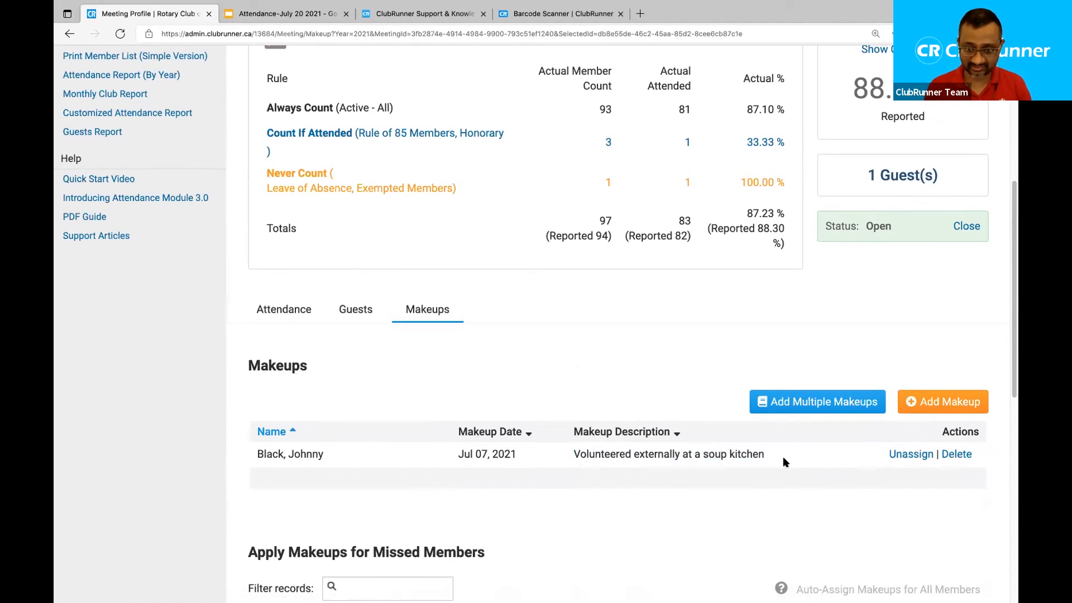
{"action": "scroll", "coordinate": [492, 411], "scroll_direction": "up", "scroll_amount": 1}
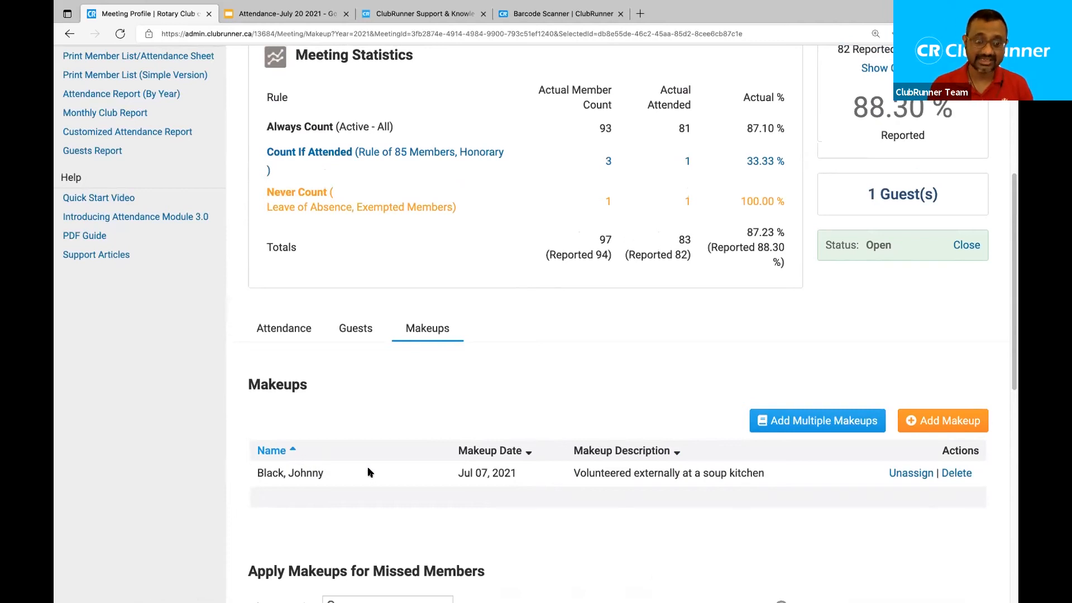
{"action": "scroll", "coordinate": [167, 268], "scroll_direction": "up", "scroll_amount": 5}
Return to the Meetings list from the left sidebar.
{"action": "left_click", "coordinate": [103, 246]}
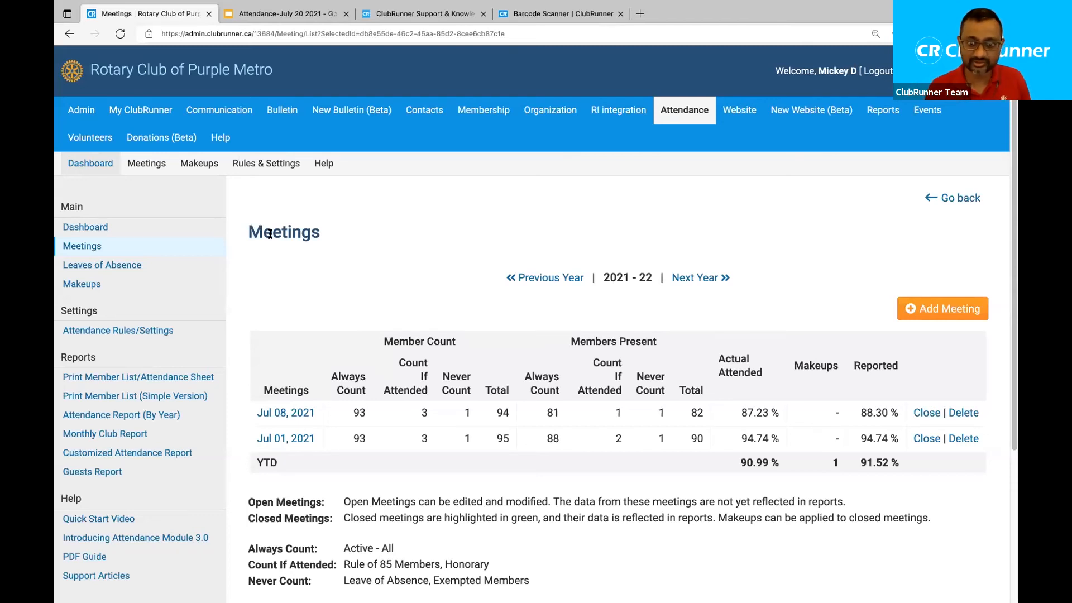
Open My Attendance and review the empty 2021-22 report and two banked 2017 makeups.
{"action": "left_click", "coordinate": [148, 110]}
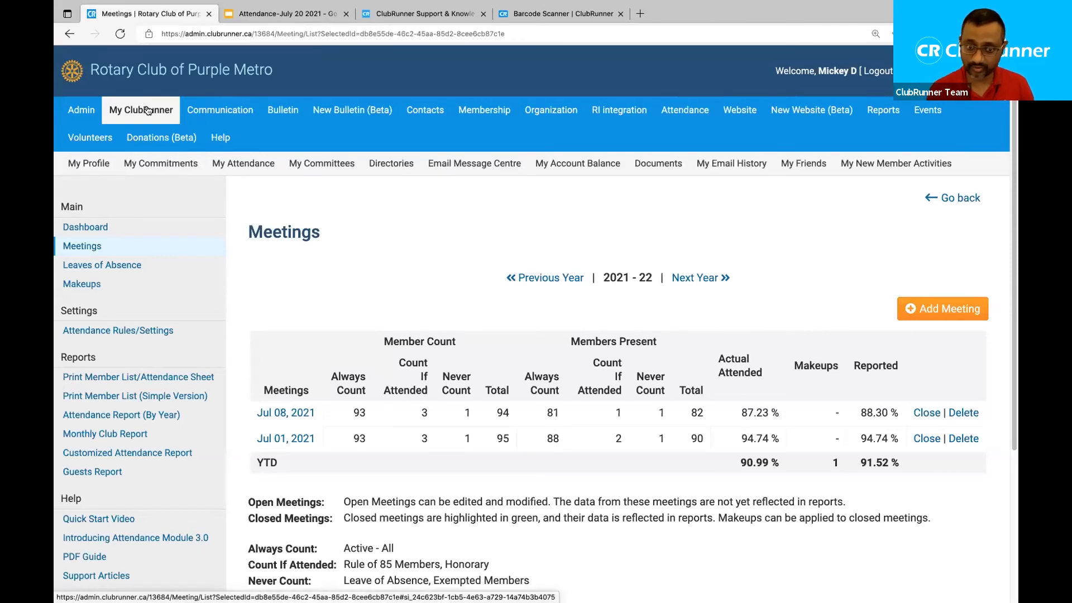
{"action": "left_click", "coordinate": [253, 173]}
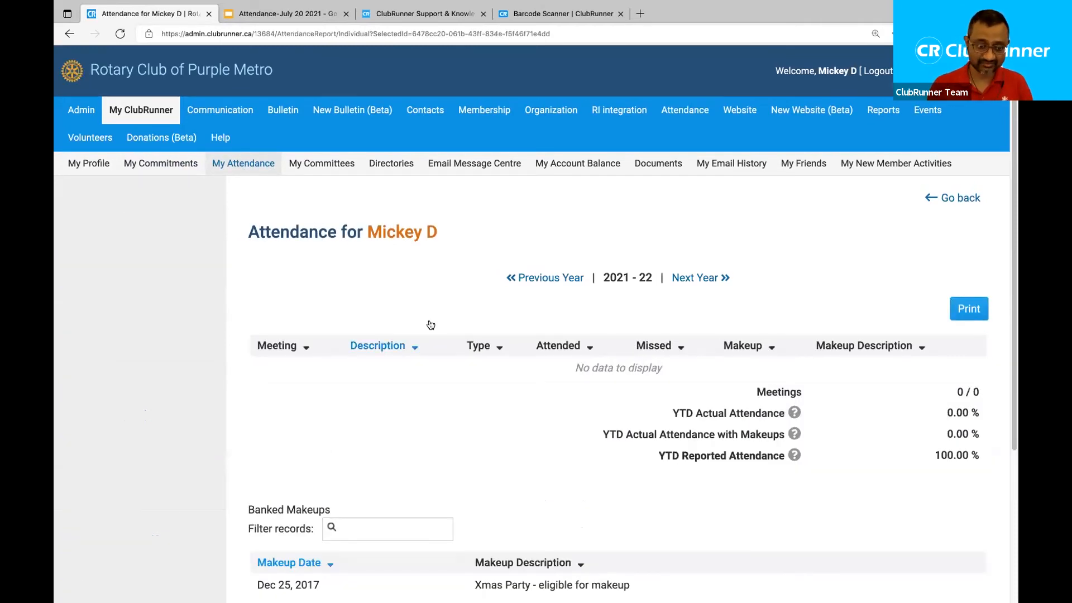
{"action": "scroll", "coordinate": [388, 296], "scroll_direction": "down", "scroll_amount": 2}
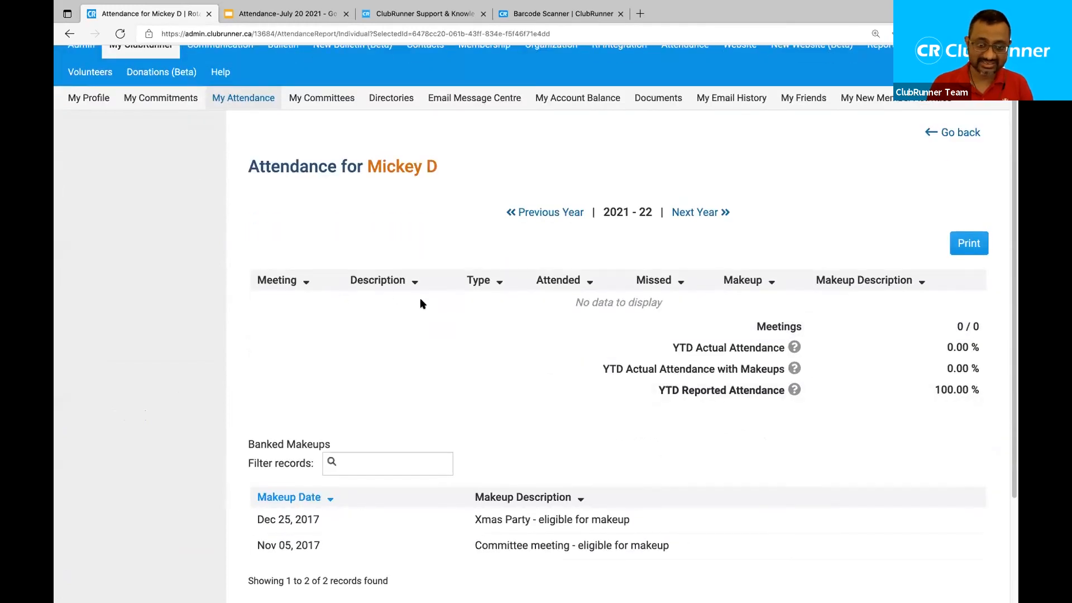
{"action": "triple_click", "coordinate": [600, 302]}
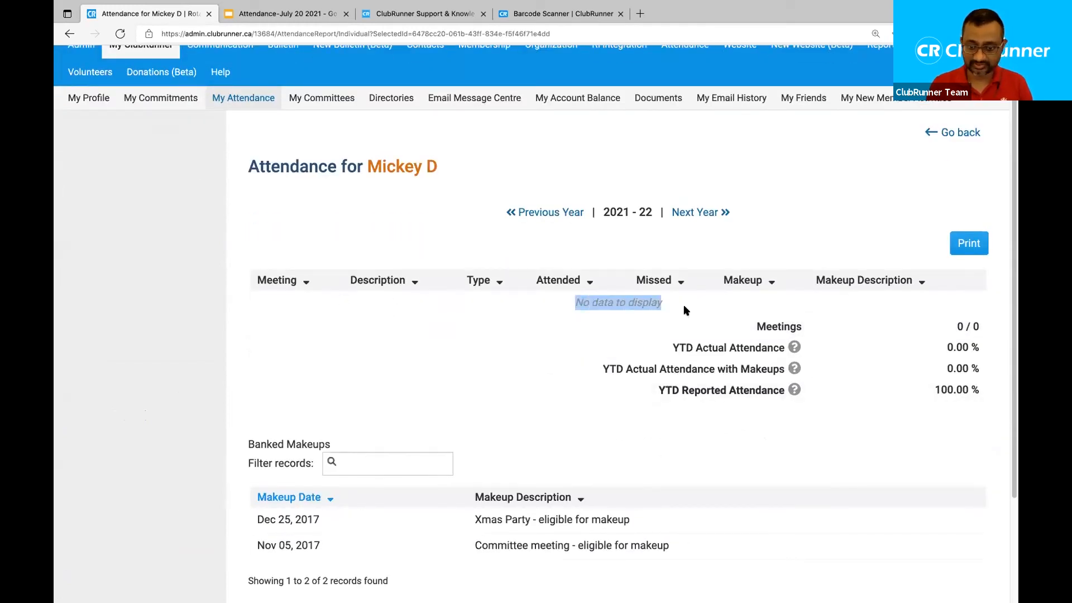
{"action": "scroll", "coordinate": [509, 327], "scroll_direction": "up", "scroll_amount": 2}
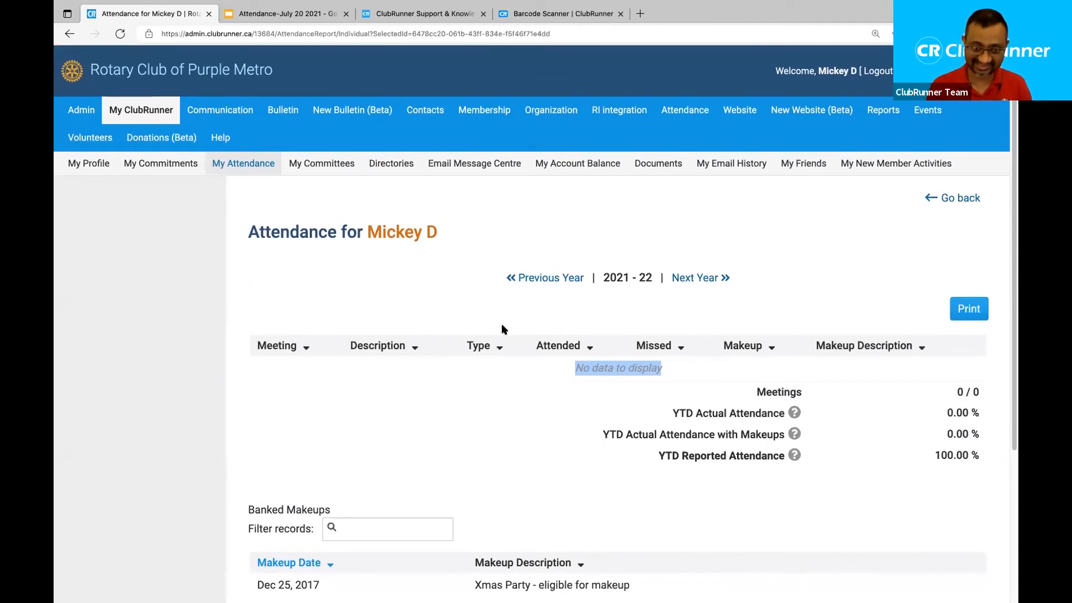
{"action": "left_click", "coordinate": [338, 325]}
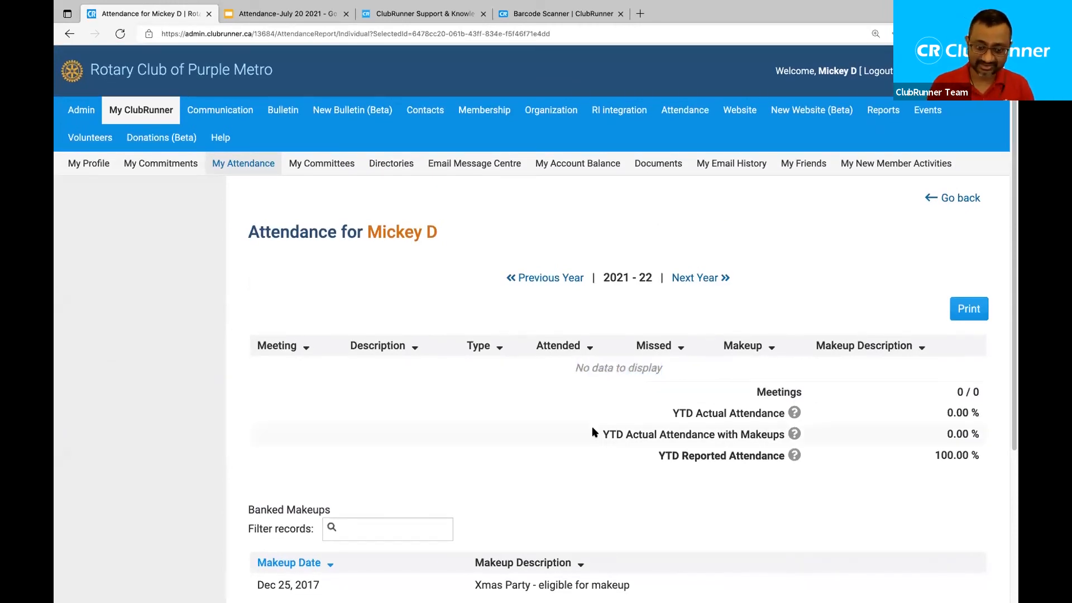
{"action": "scroll", "coordinate": [593, 431], "scroll_direction": "down", "scroll_amount": 2}
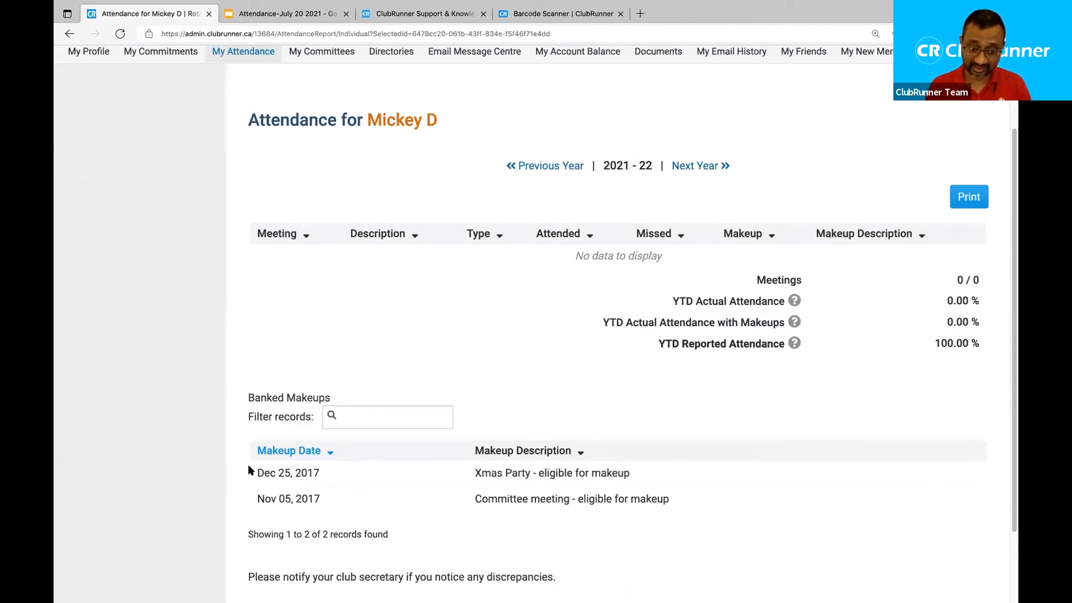
{"action": "left_click_drag", "start_coordinate": [248, 464], "coordinate": [328, 501]}
{"action": "left_click", "coordinate": [461, 477]}
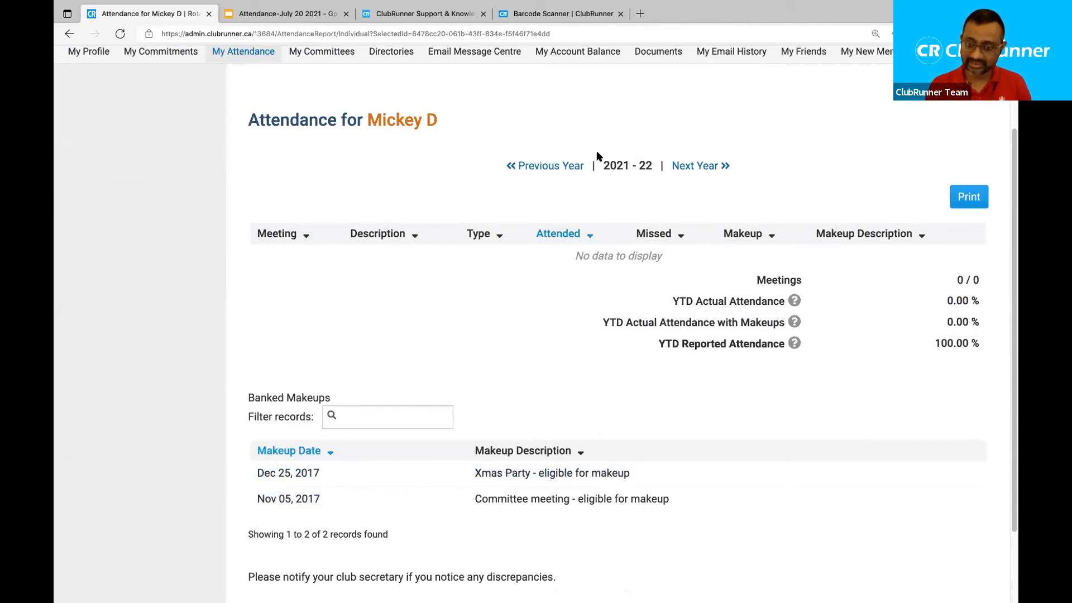
{"action": "scroll", "coordinate": [598, 155], "scroll_direction": "up", "scroll_amount": 2}
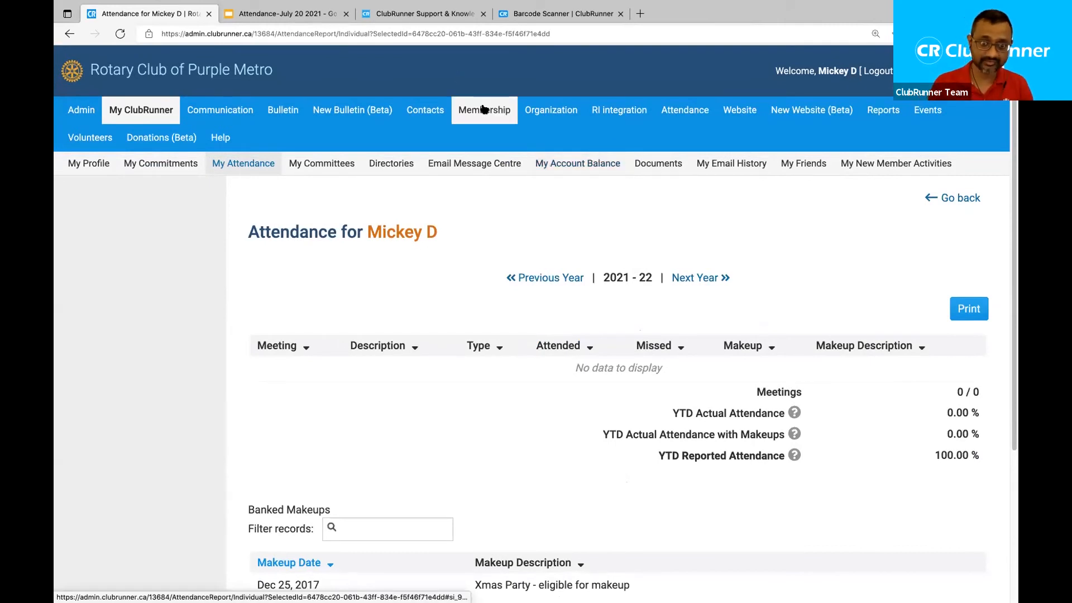
Go through the Attendance Dashboard to the Meetings list and point out Close on Jul 08.
{"action": "mouse_move", "coordinate": [685, 111]}
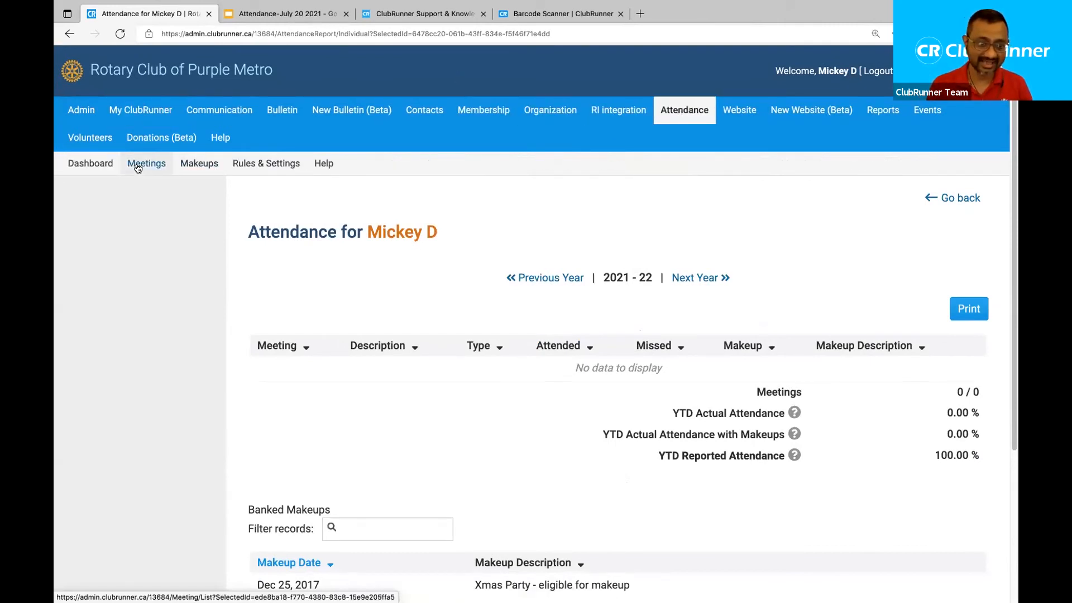
{"action": "left_click", "coordinate": [91, 164]}
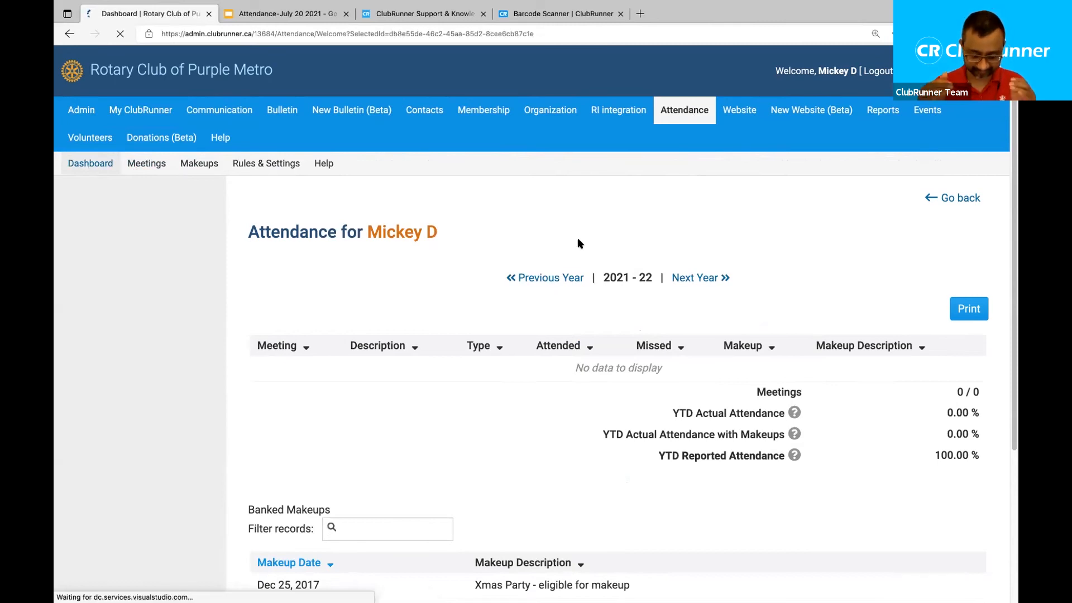
{"action": "left_click", "coordinate": [147, 163]}
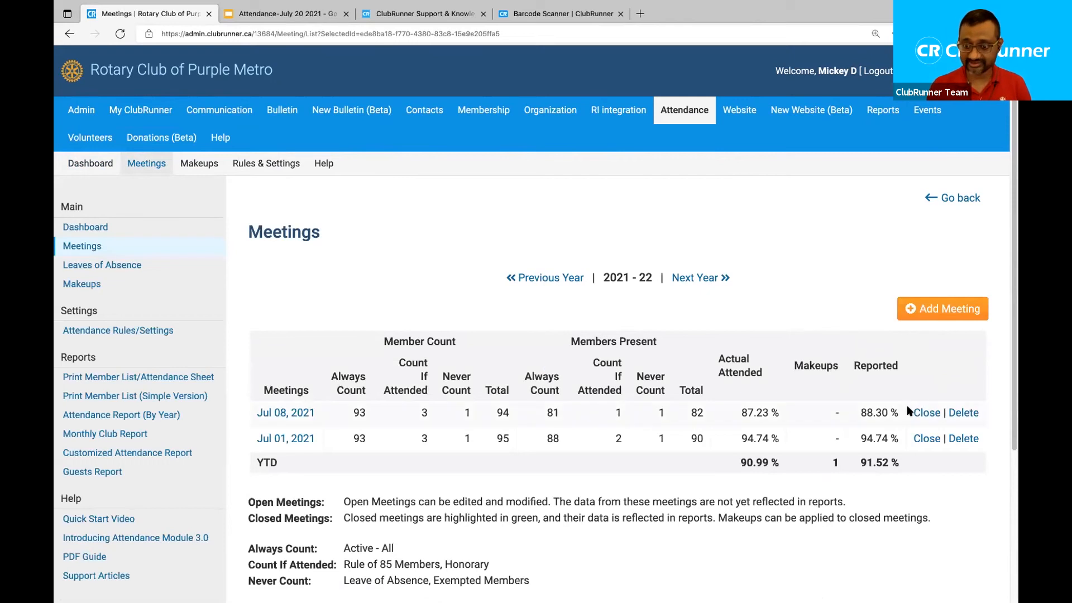
{"action": "left_click_drag", "start_coordinate": [908, 412], "coordinate": [947, 411]}
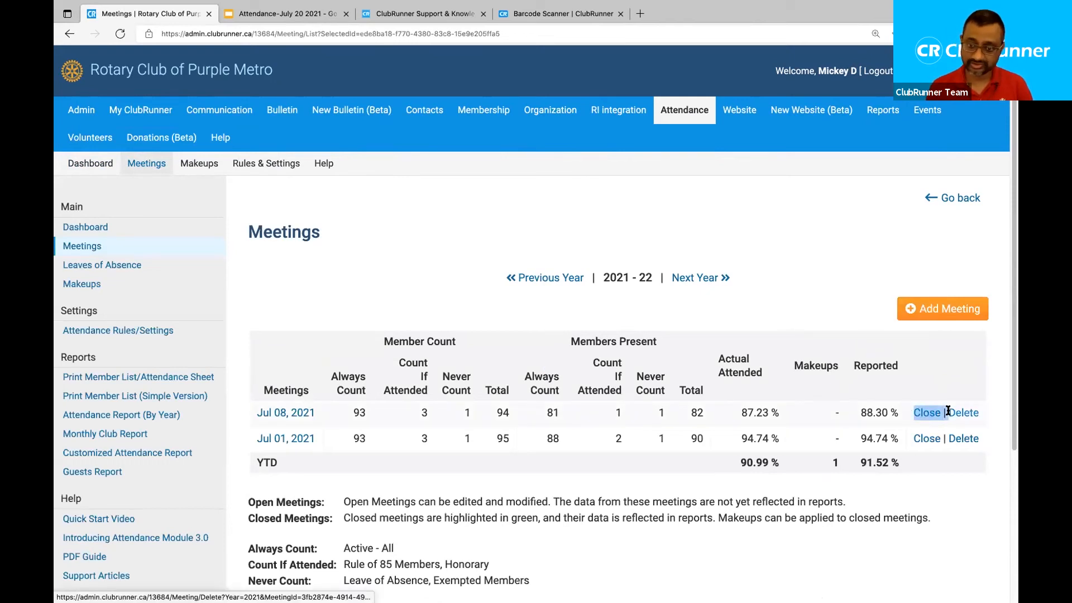
Close the Jul 01, 2021 meeting with OK, then open My Attendance.
{"action": "left_click", "coordinate": [917, 384]}
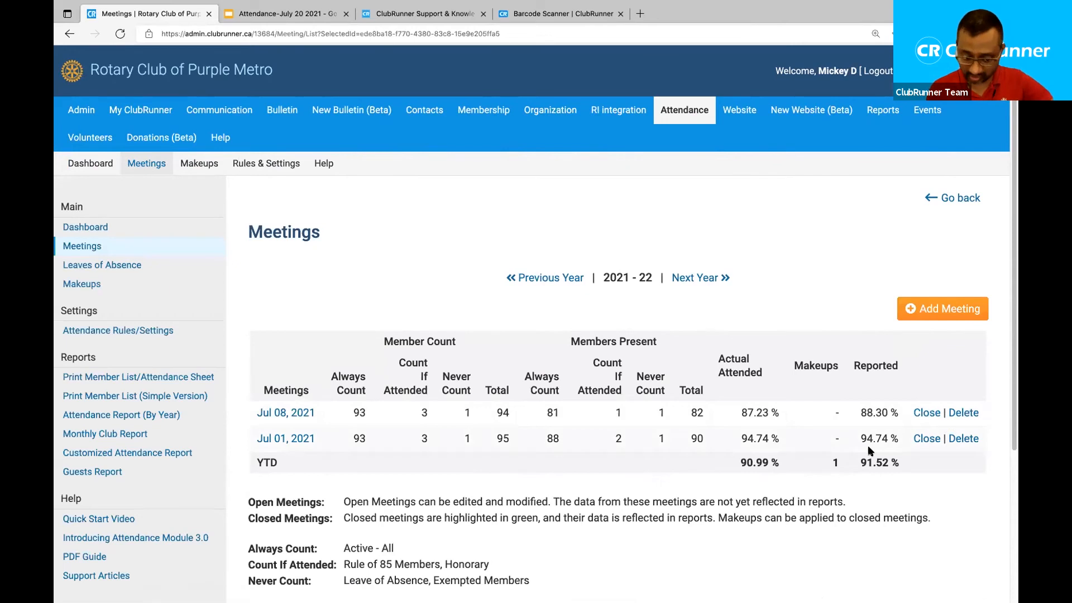
{"action": "left_click", "coordinate": [922, 440]}
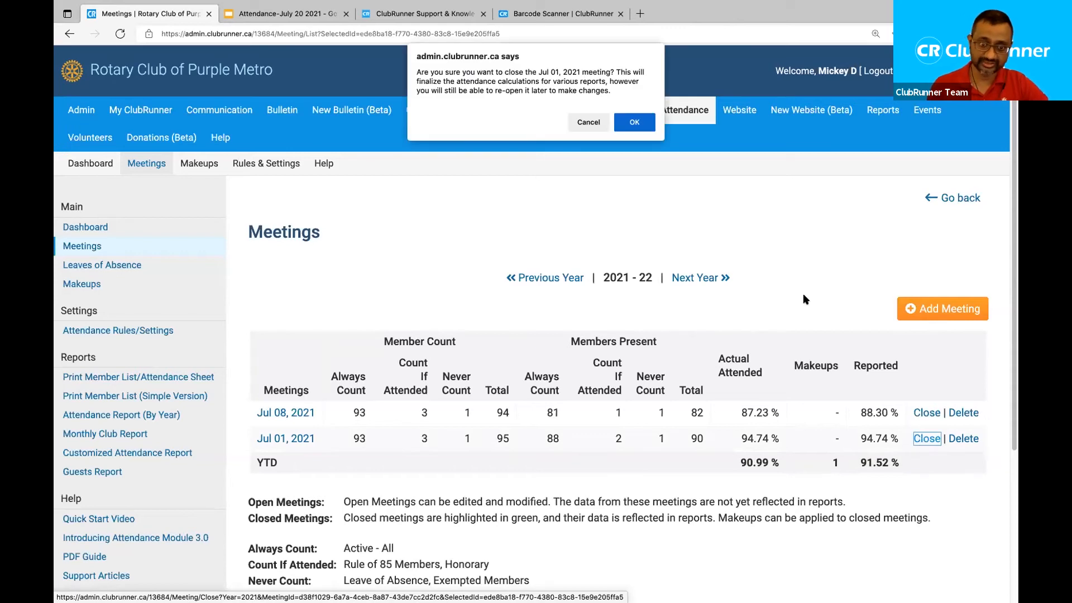
{"action": "left_click", "coordinate": [635, 123]}
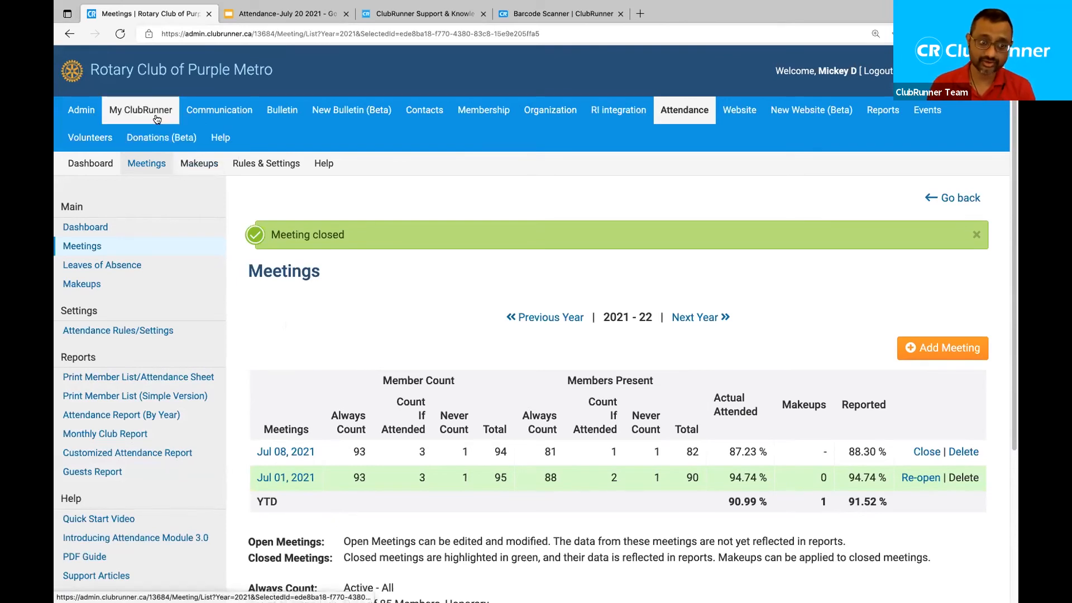
{"action": "mouse_move", "coordinate": [157, 119]}
{"action": "left_click", "coordinate": [248, 163]}
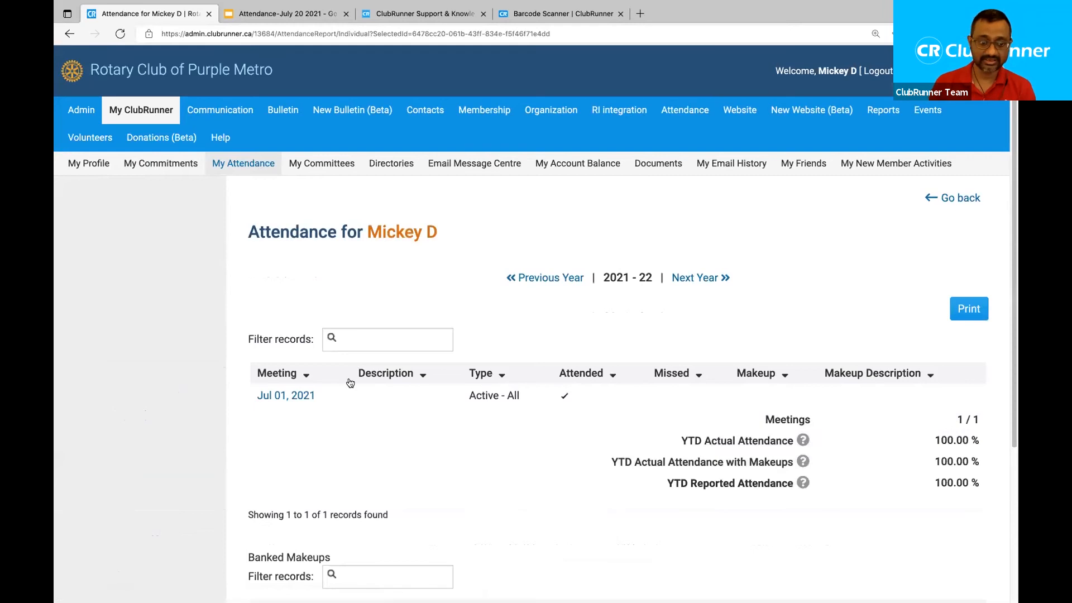
Check Jul 01, 2021 is marked attended at 100.00% YTD, then return to Meetings.
{"action": "left_click_drag", "start_coordinate": [241, 395], "coordinate": [324, 399]}
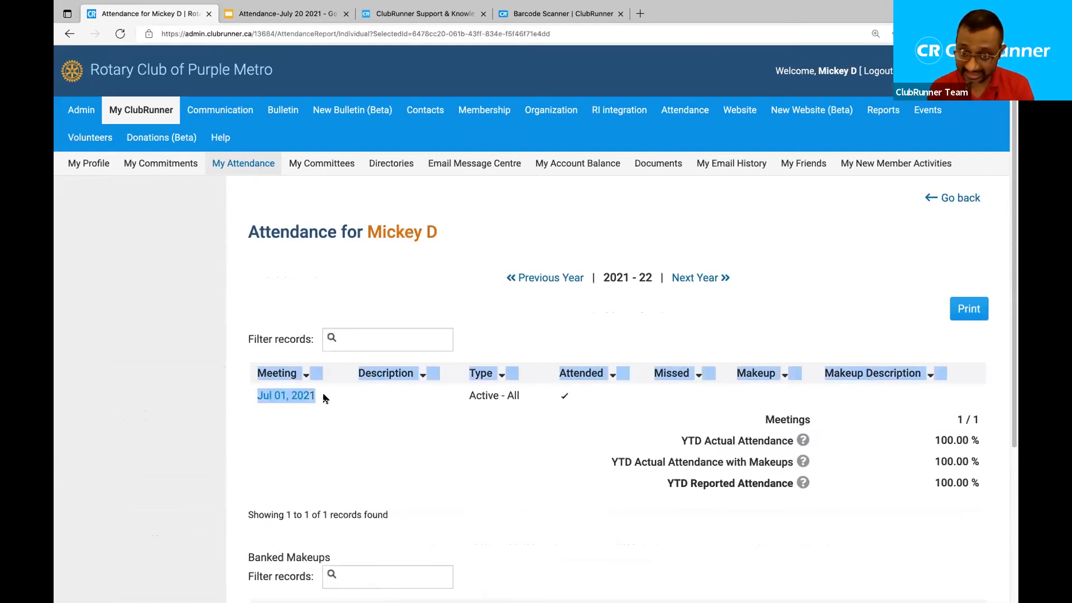
{"action": "left_click", "coordinate": [358, 479]}
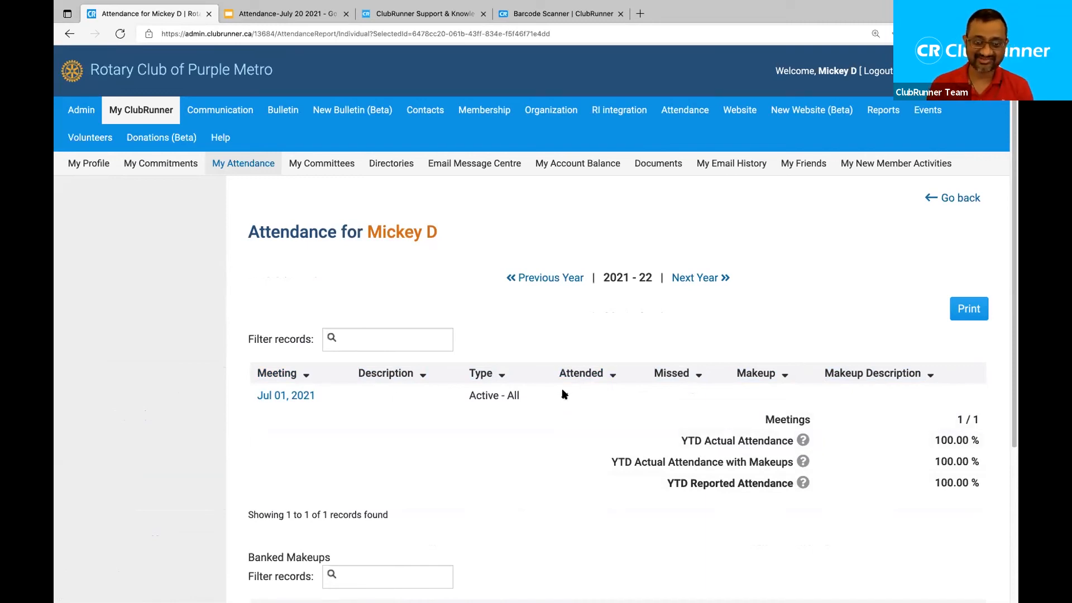
{"action": "left_click_drag", "start_coordinate": [567, 392], "coordinate": [580, 391]}
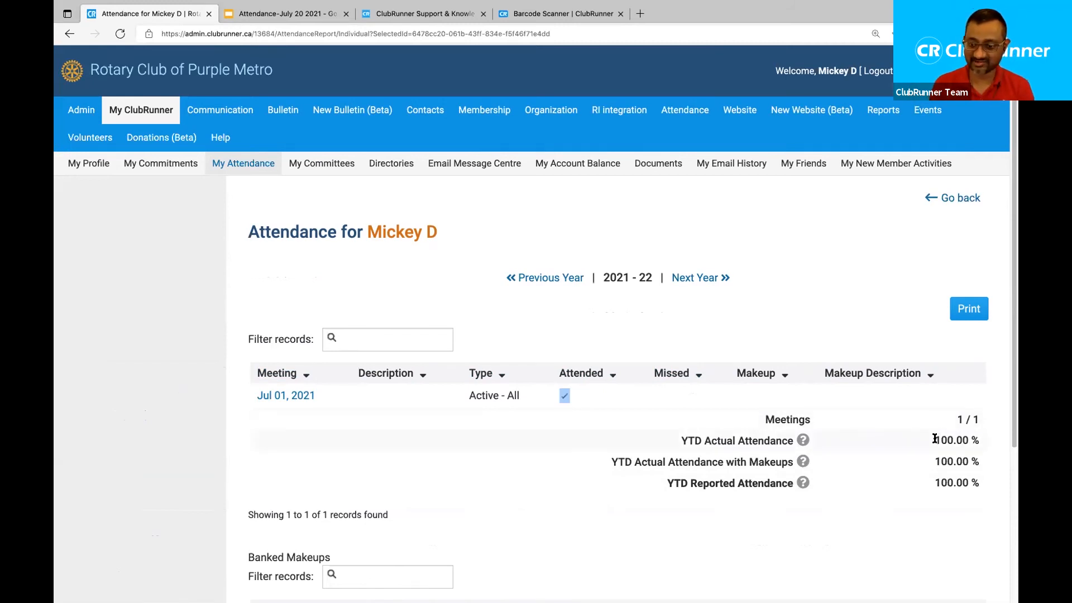
{"action": "left_click_drag", "start_coordinate": [935, 439], "coordinate": [974, 440]}
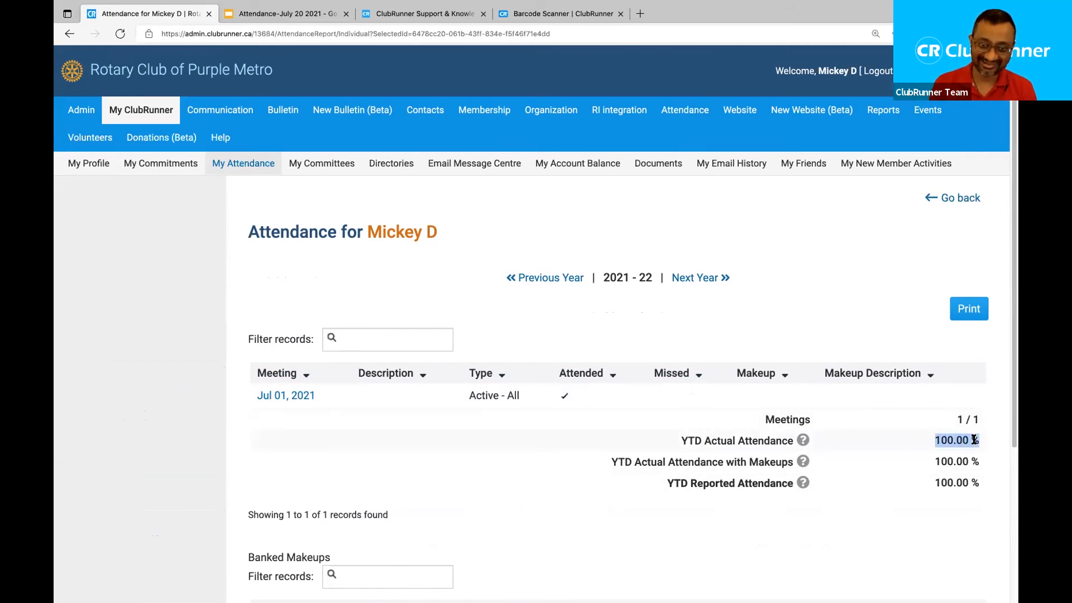
{"action": "left_click", "coordinate": [431, 305]}
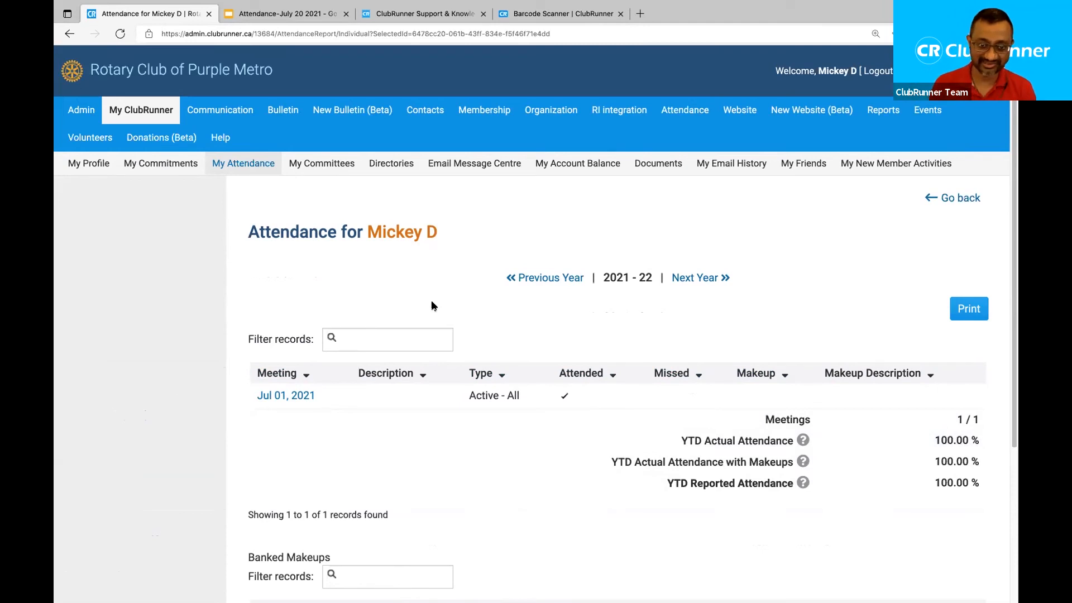
{"action": "mouse_move", "coordinate": [699, 121]}
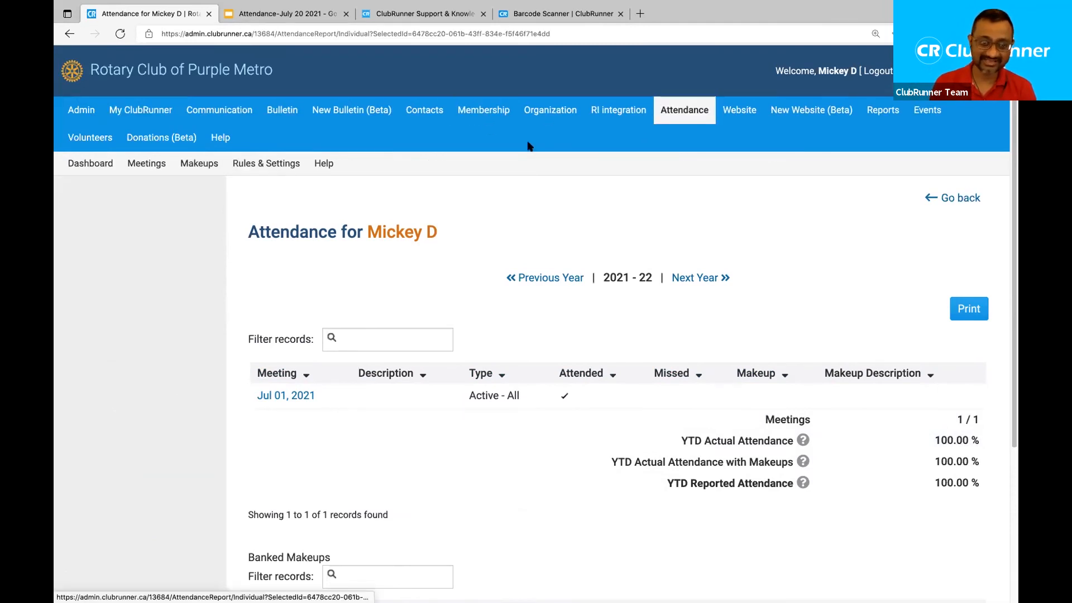
{"action": "left_click", "coordinate": [149, 164]}
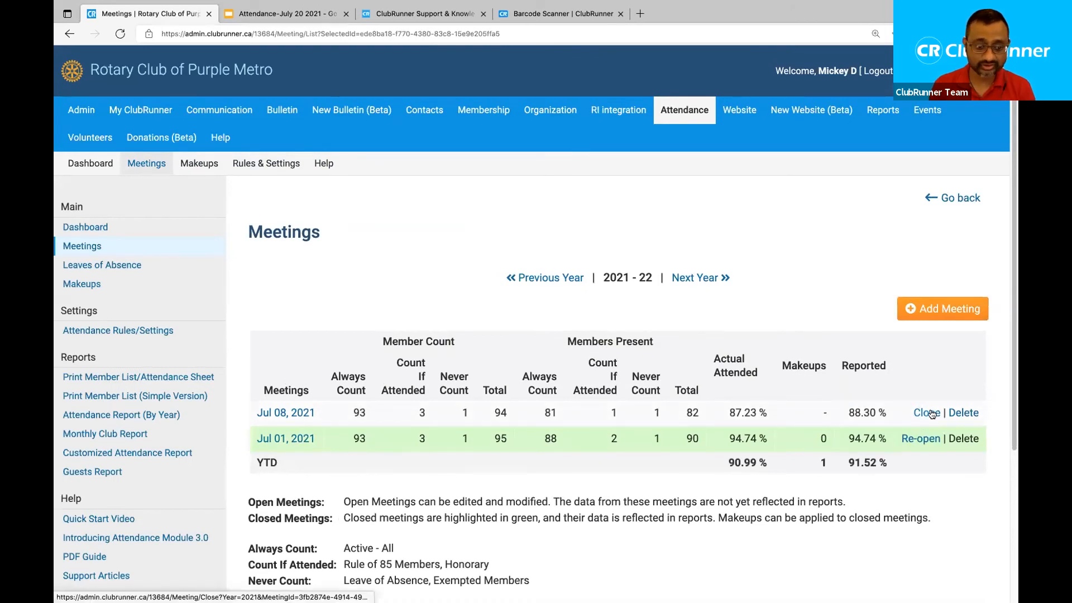
Close the Jul 08, 2021 meeting and confirm with OK.
{"action": "left_click", "coordinate": [930, 415]}
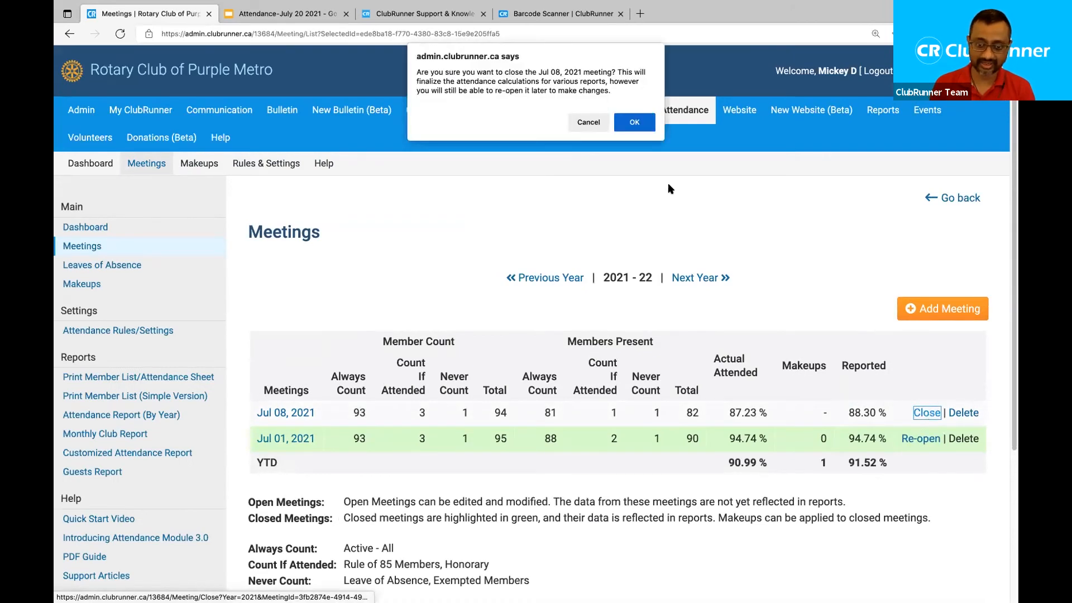
{"action": "left_click", "coordinate": [635, 122]}
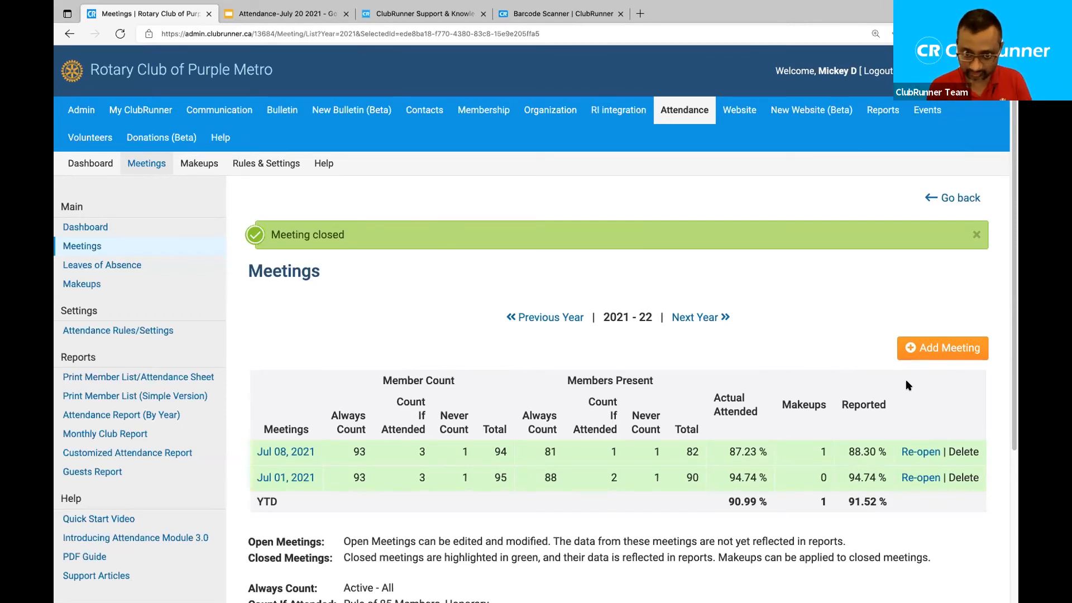
{"action": "left_click_drag", "start_coordinate": [846, 453], "coordinate": [887, 457]}
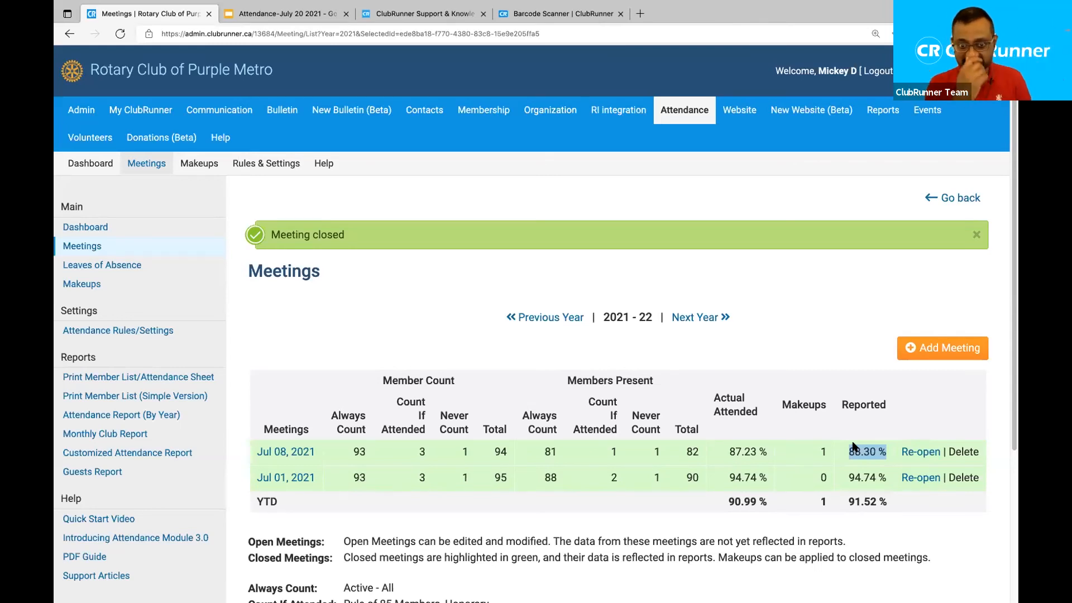
{"action": "left_click", "coordinate": [407, 314]}
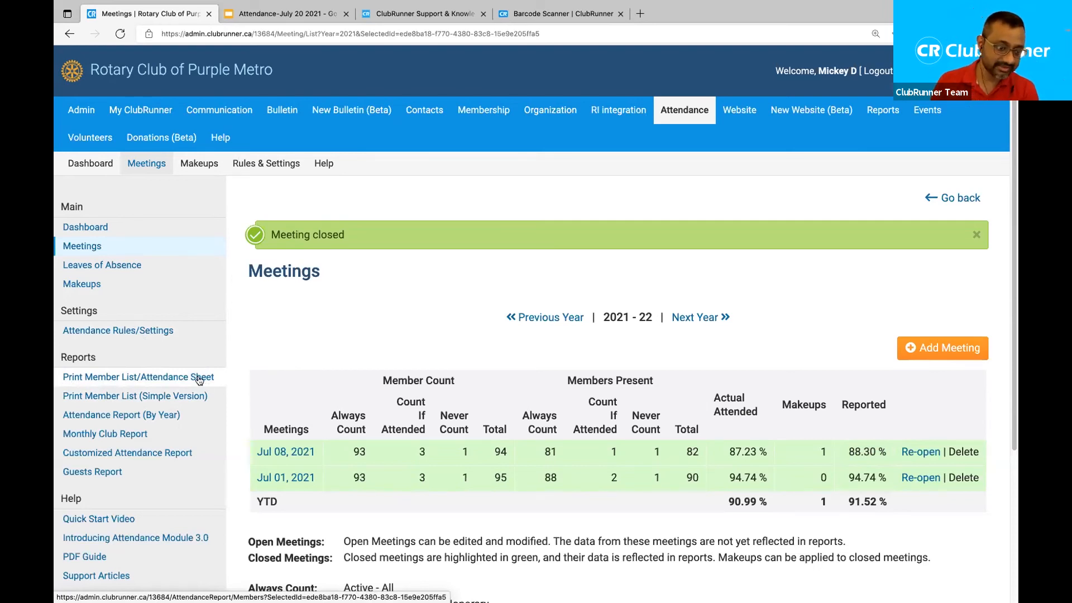
Open and scroll the Jul 08, 2021 attendance sheet, then launch its Print version.
{"action": "left_click", "coordinate": [141, 381]}
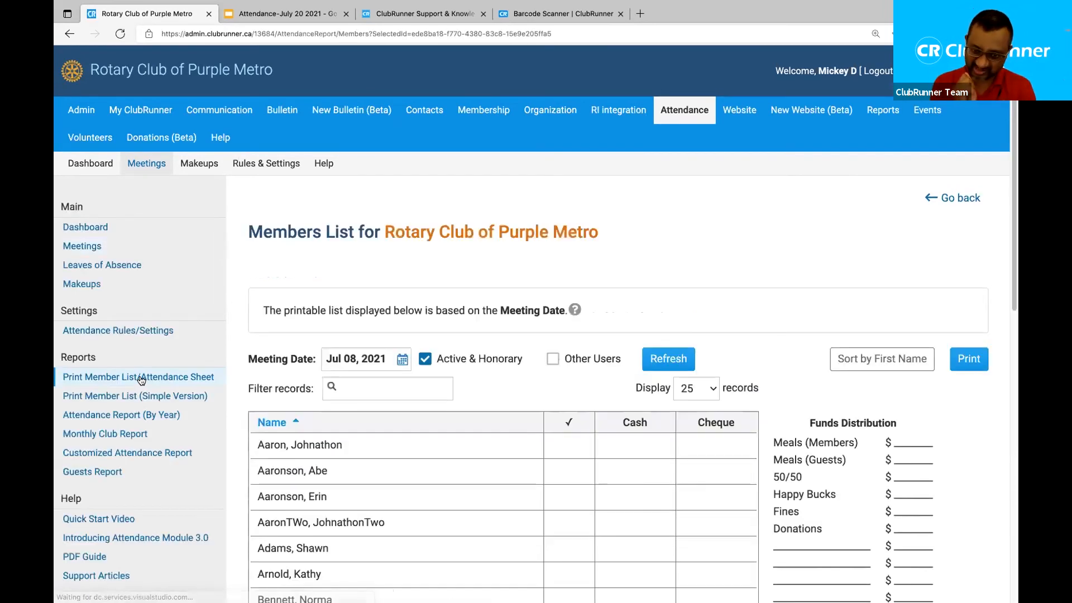
{"action": "left_click_drag", "start_coordinate": [263, 227], "coordinate": [582, 242]}
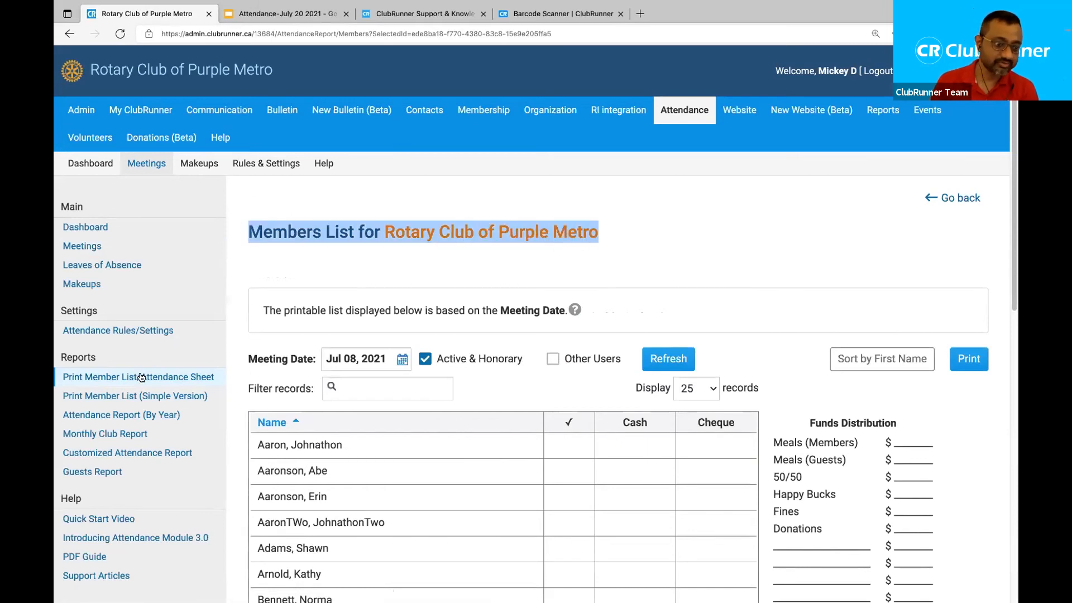
{"action": "left_click", "coordinate": [594, 267]}
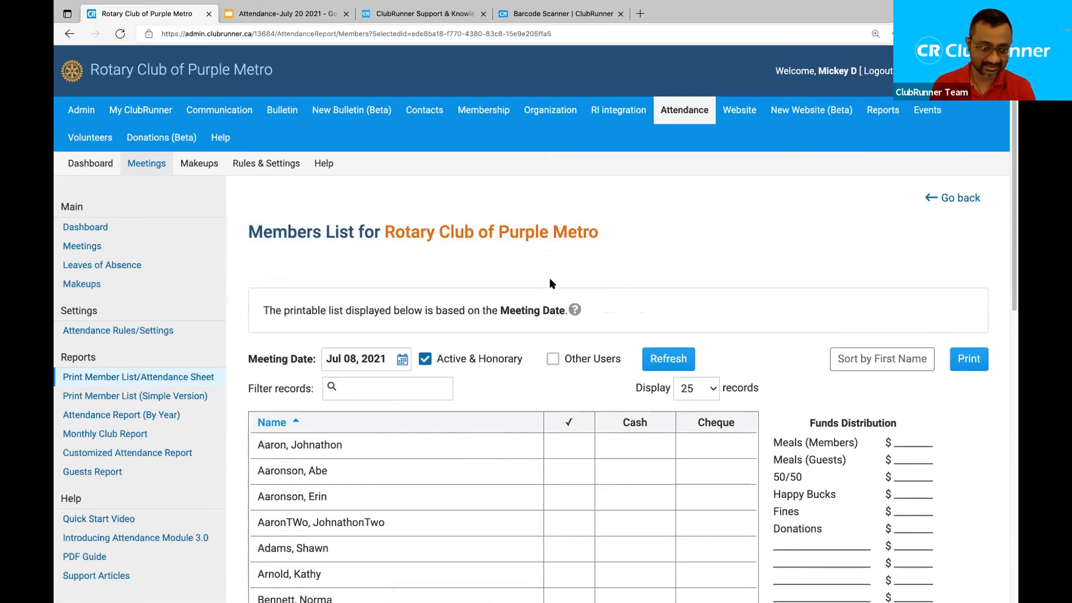
{"action": "left_click", "coordinate": [165, 376]}
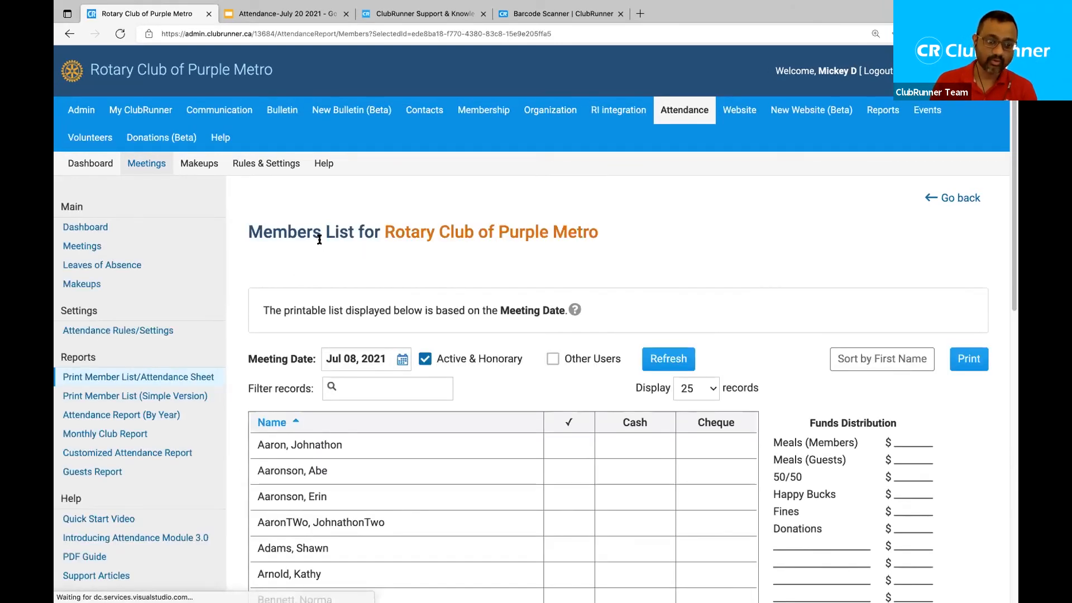
{"action": "scroll", "coordinate": [475, 279], "scroll_direction": "down", "scroll_amount": 3}
{"action": "scroll", "coordinate": [475, 282], "scroll_direction": "down", "scroll_amount": 3}
{"action": "scroll", "coordinate": [475, 282], "scroll_direction": "down", "scroll_amount": 4}
{"action": "scroll", "coordinate": [475, 281], "scroll_direction": "up", "scroll_amount": 8}
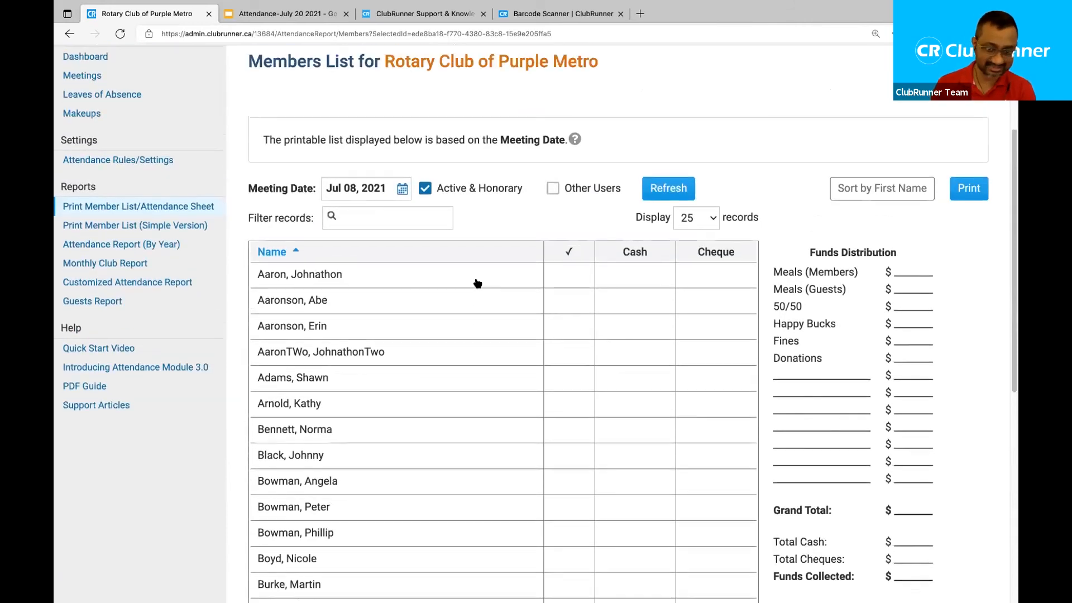
{"action": "scroll", "coordinate": [477, 283], "scroll_direction": "up", "scroll_amount": 3}
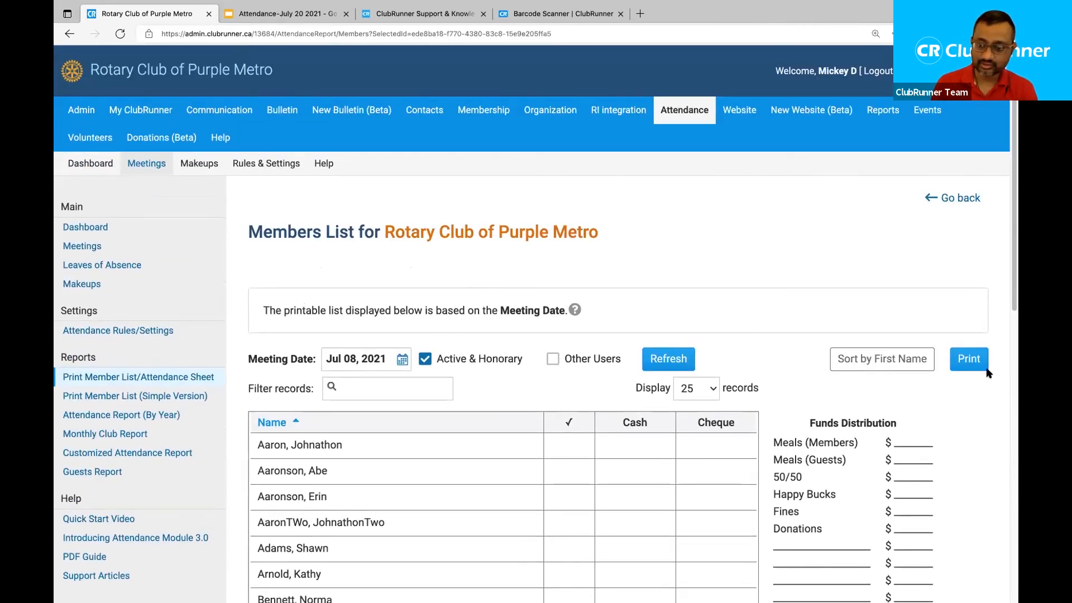
{"action": "left_click", "coordinate": [970, 359]}
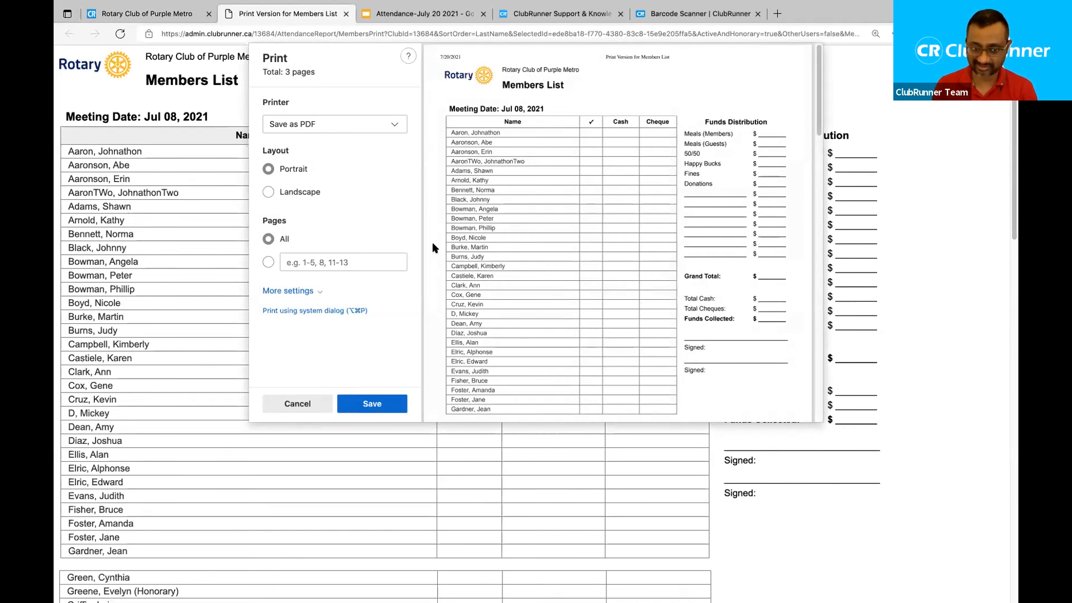
Cancel printing, scroll the print version, and close the Print Version for Members List tab.
{"action": "left_click", "coordinate": [297, 403]}
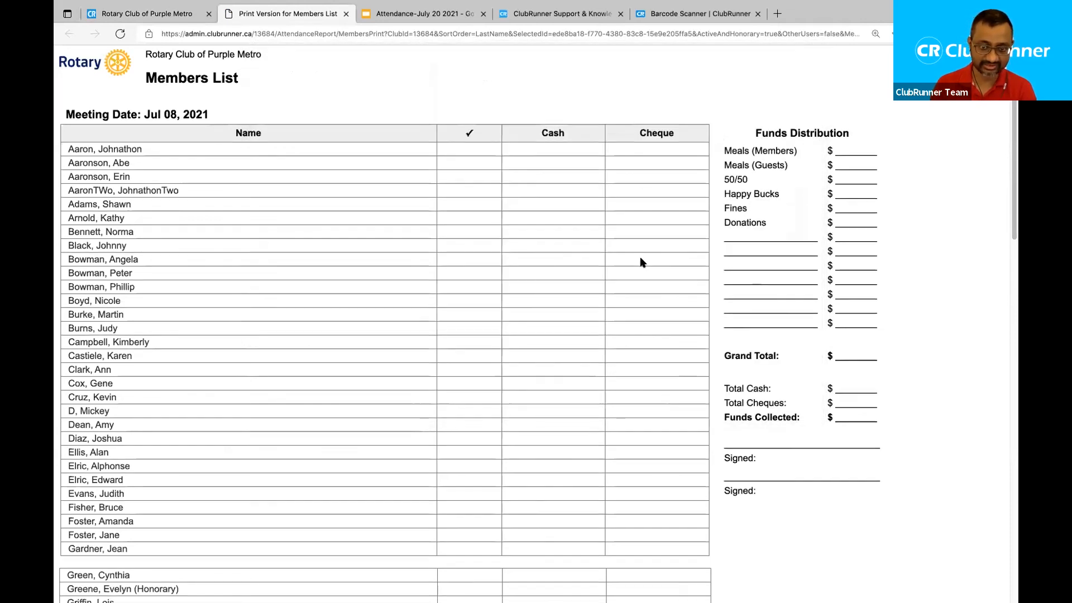
{"action": "scroll", "coordinate": [640, 256], "scroll_direction": "down", "scroll_amount": 5}
{"action": "scroll", "coordinate": [640, 262], "scroll_direction": "down", "scroll_amount": 20}
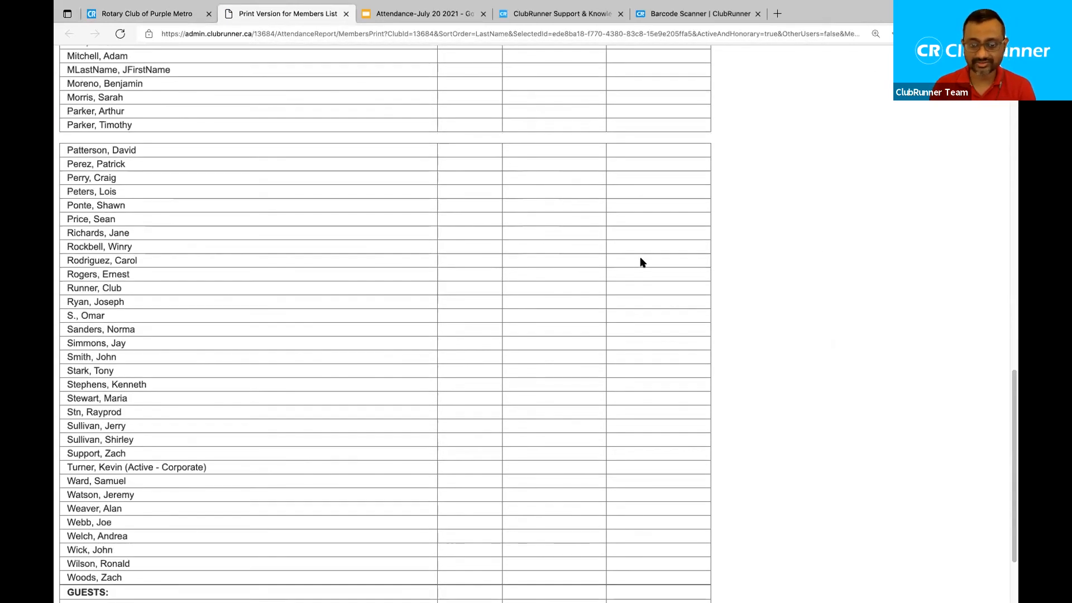
{"action": "scroll", "coordinate": [642, 262], "scroll_direction": "up", "scroll_amount": 20}
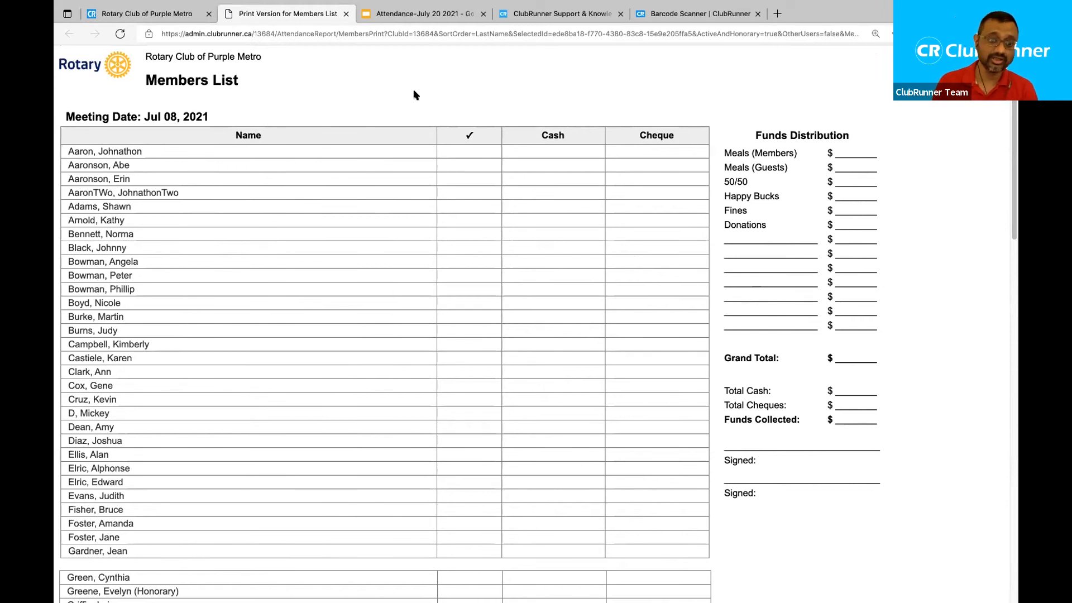
{"action": "left_click", "coordinate": [345, 14]}
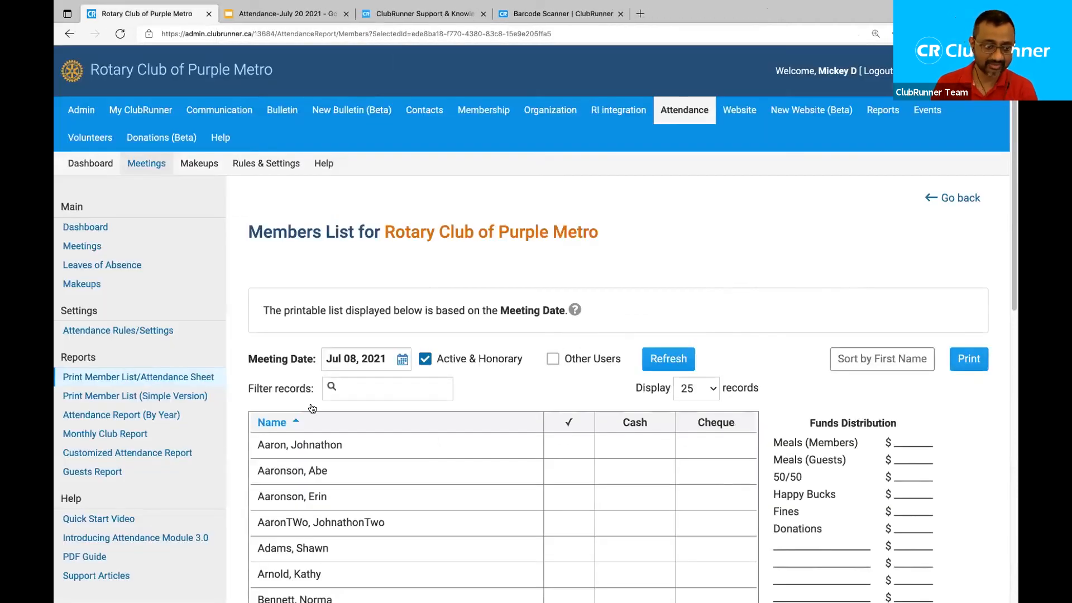
Compare the Simple Version member list with the Funds Distribution sheet, ending on Simple Version.
{"action": "left_click", "coordinate": [118, 398]}
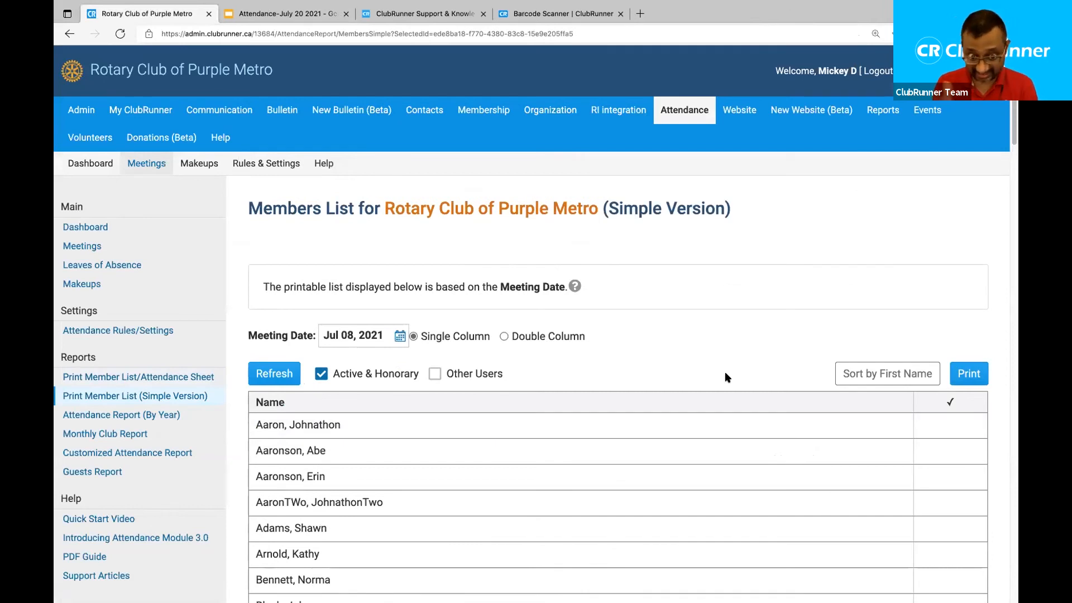
{"action": "scroll", "coordinate": [726, 377], "scroll_direction": "down", "scroll_amount": 3}
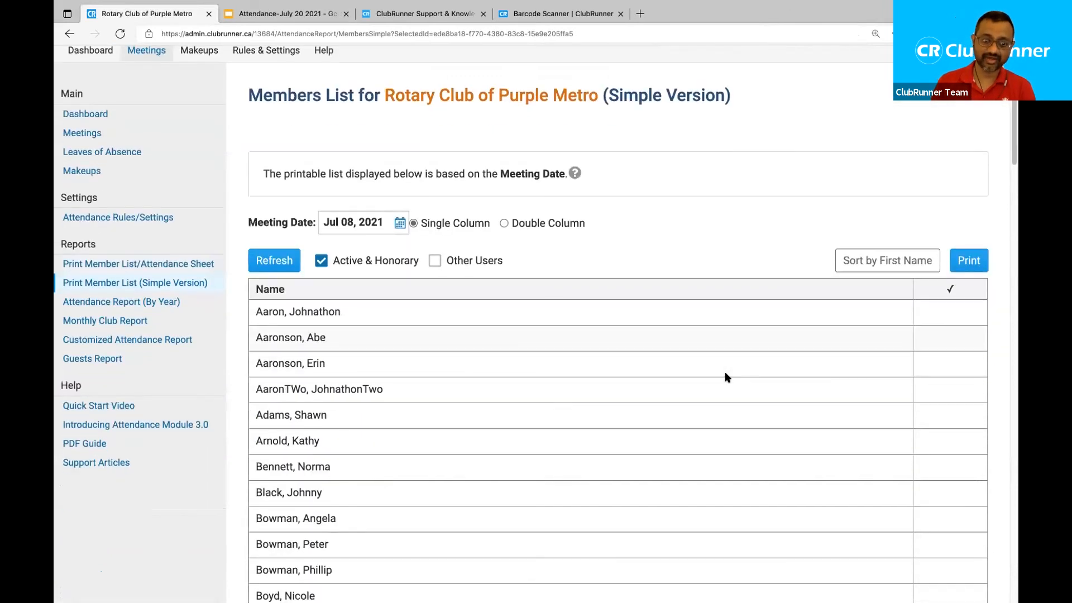
{"action": "left_click", "coordinate": [174, 232]}
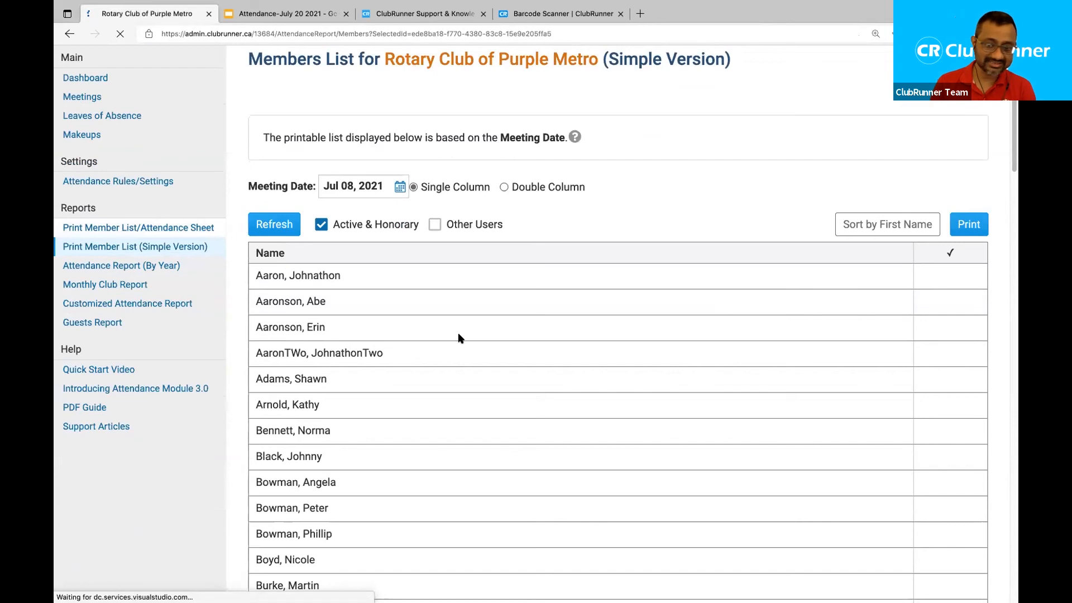
{"action": "scroll", "coordinate": [793, 391], "scroll_direction": "down", "scroll_amount": 2}
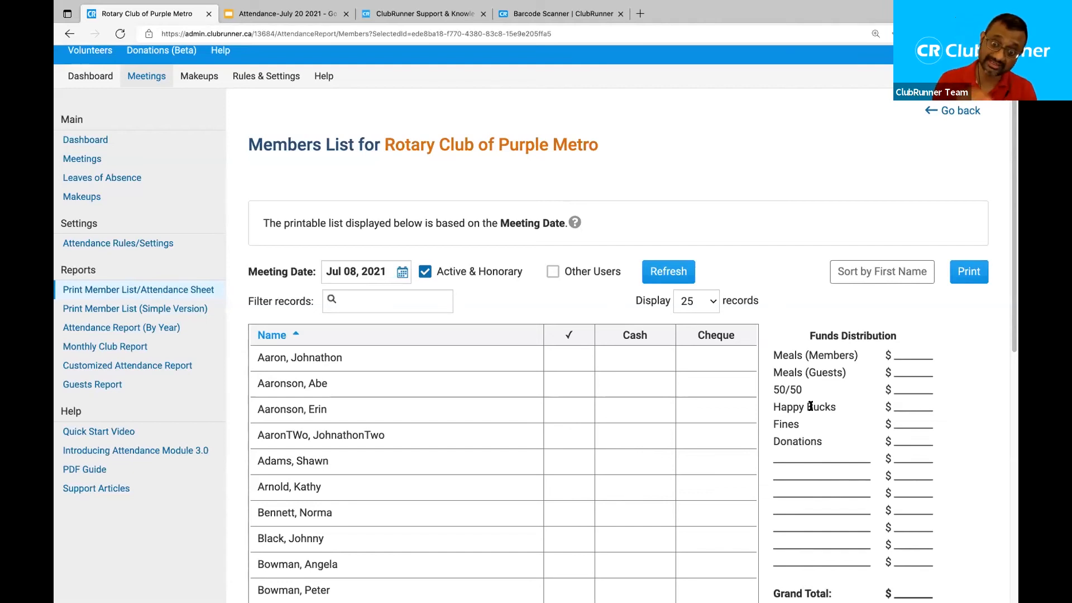
{"action": "scroll", "coordinate": [810, 406], "scroll_direction": "up", "scroll_amount": 2}
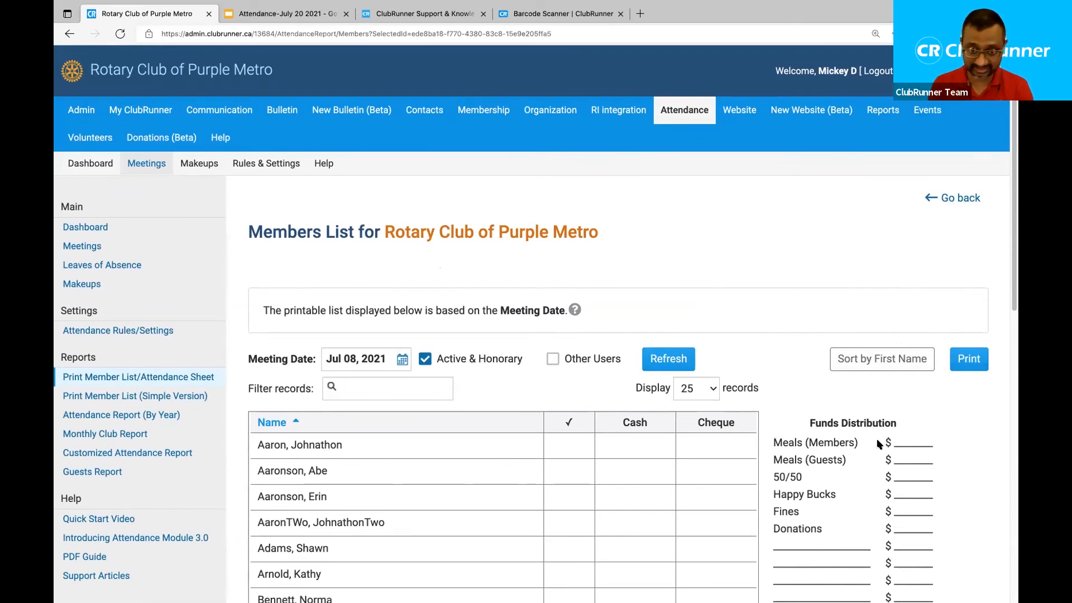
{"action": "left_click_drag", "start_coordinate": [772, 440], "coordinate": [821, 503]}
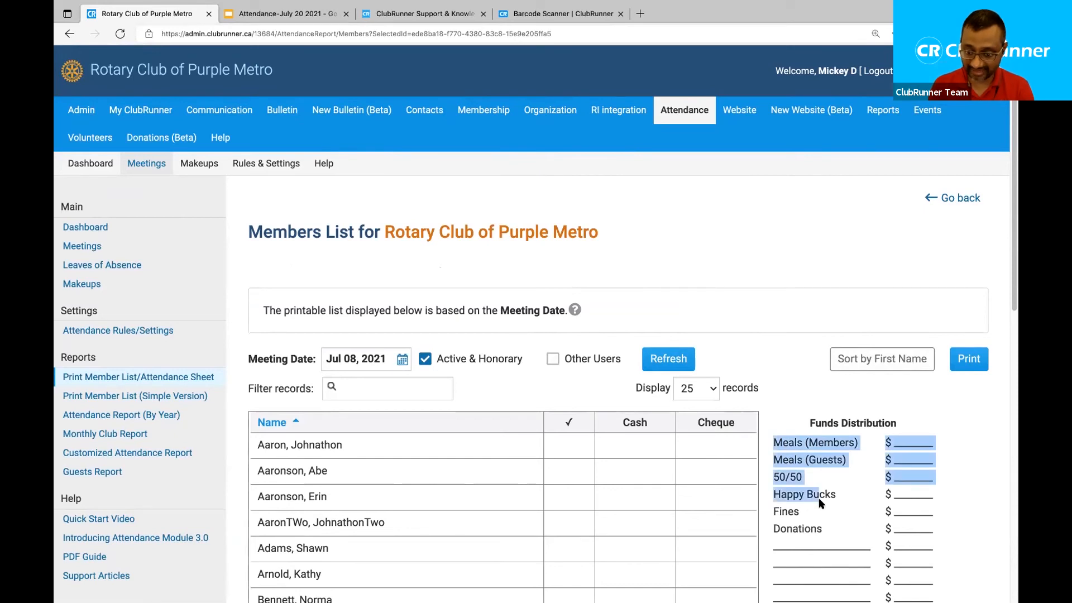
{"action": "left_click", "coordinate": [104, 396]}
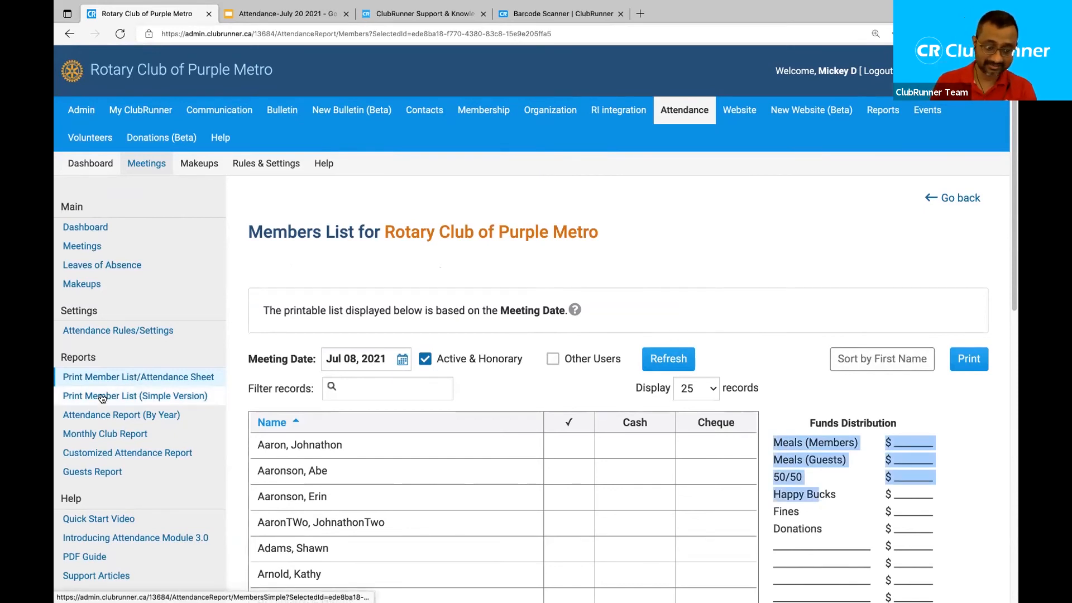
{"action": "scroll", "coordinate": [652, 383], "scroll_direction": "down", "scroll_amount": 3}
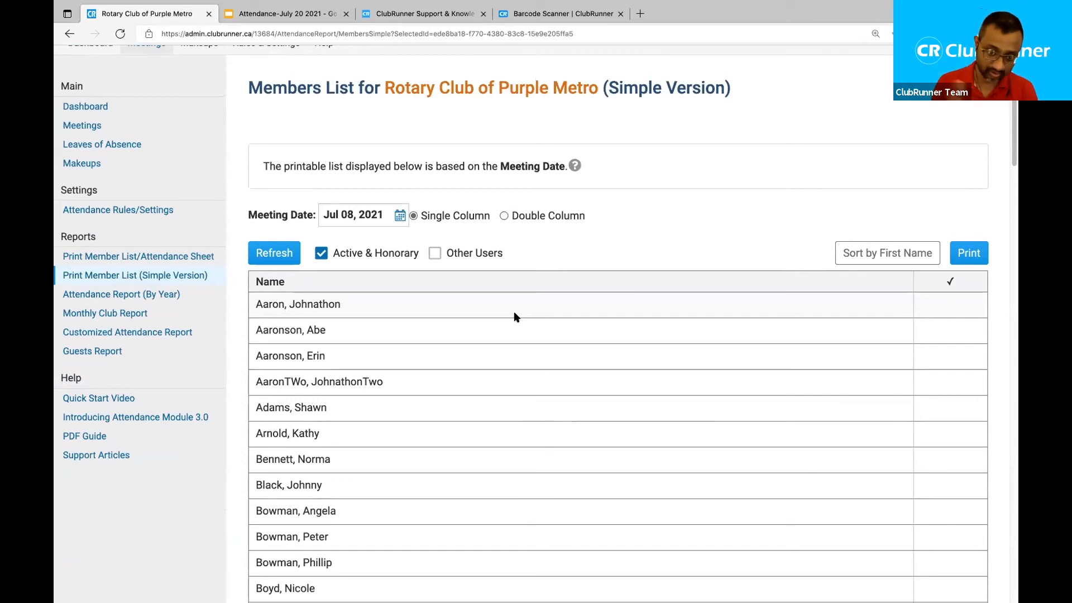
Open the 2021-22 Attendance Report (By Year) and scroll through the member table.
{"action": "left_click", "coordinate": [123, 300]}
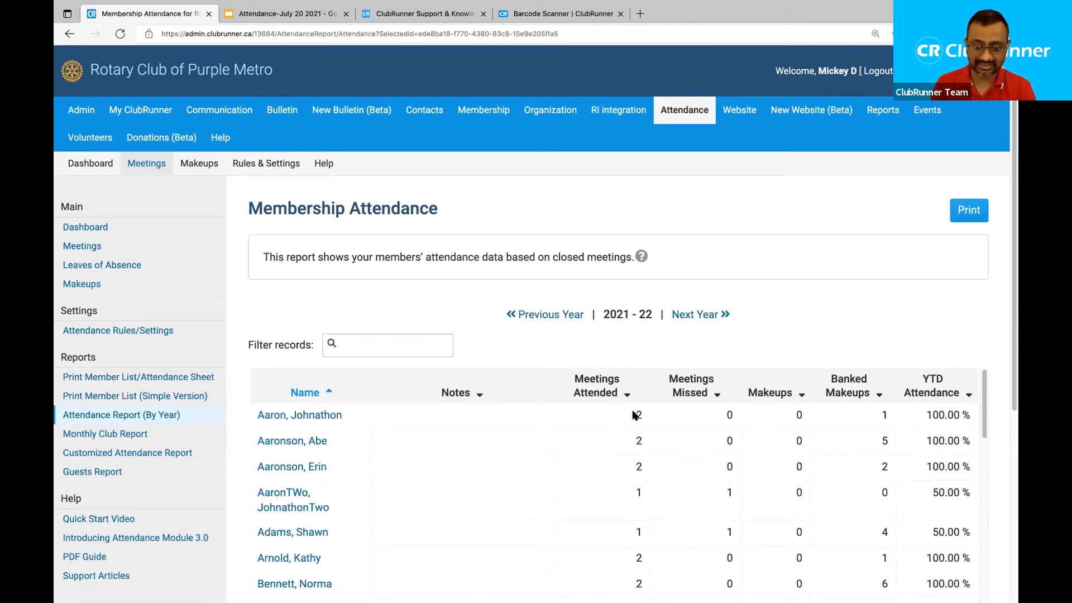
{"action": "scroll", "coordinate": [598, 408], "scroll_direction": "down", "scroll_amount": 3}
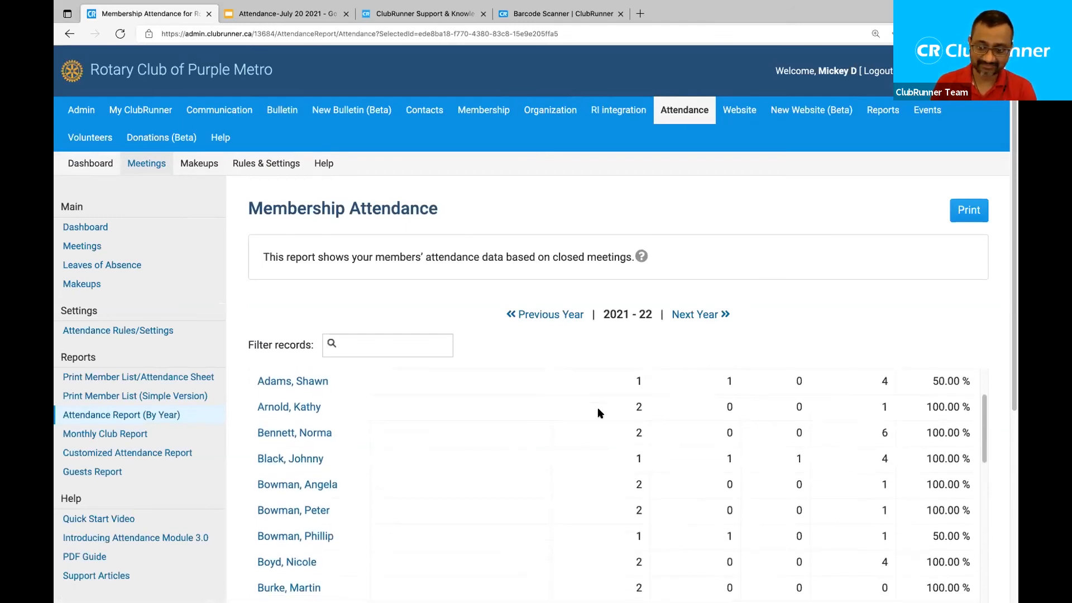
{"action": "scroll", "coordinate": [598, 408], "scroll_direction": "down", "scroll_amount": 5}
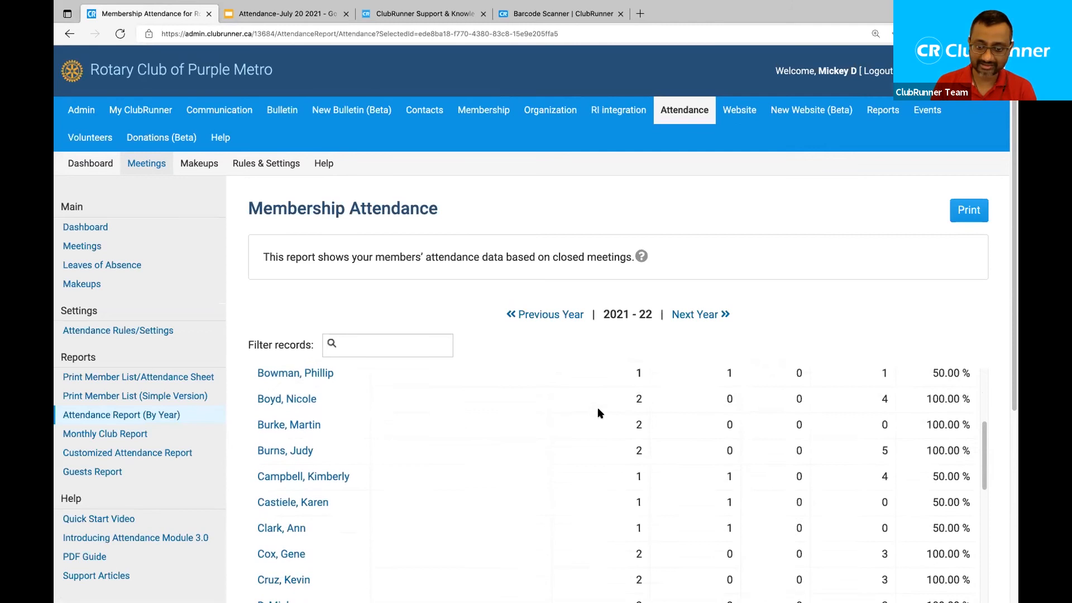
{"action": "scroll", "coordinate": [598, 409], "scroll_direction": "up", "scroll_amount": 8}
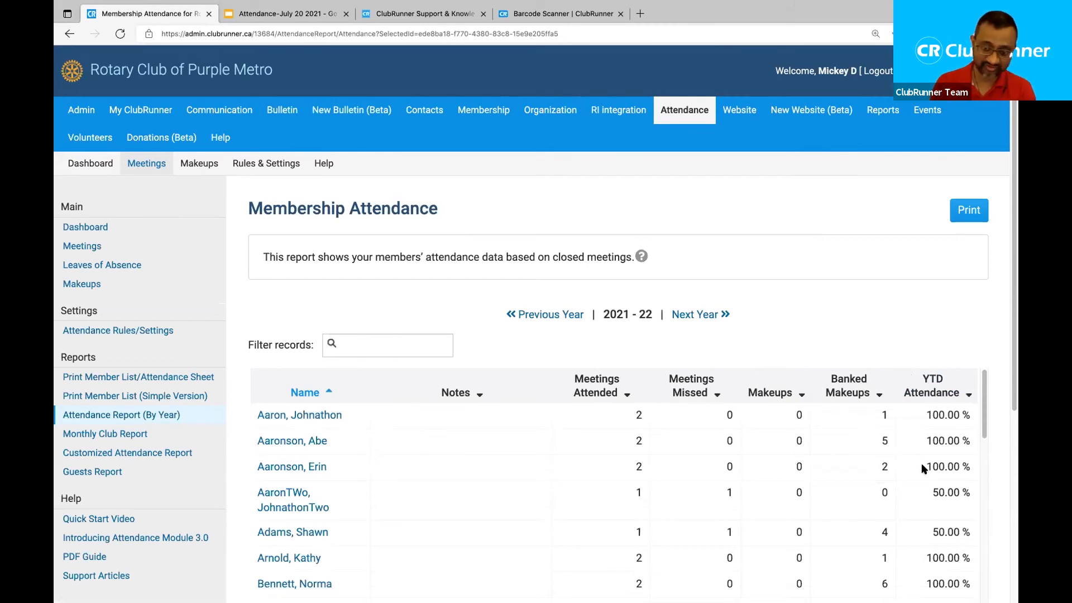
{"action": "scroll", "coordinate": [929, 447], "scroll_direction": "down", "scroll_amount": 1}
{"action": "scroll", "coordinate": [942, 420], "scroll_direction": "up", "scroll_amount": 1}
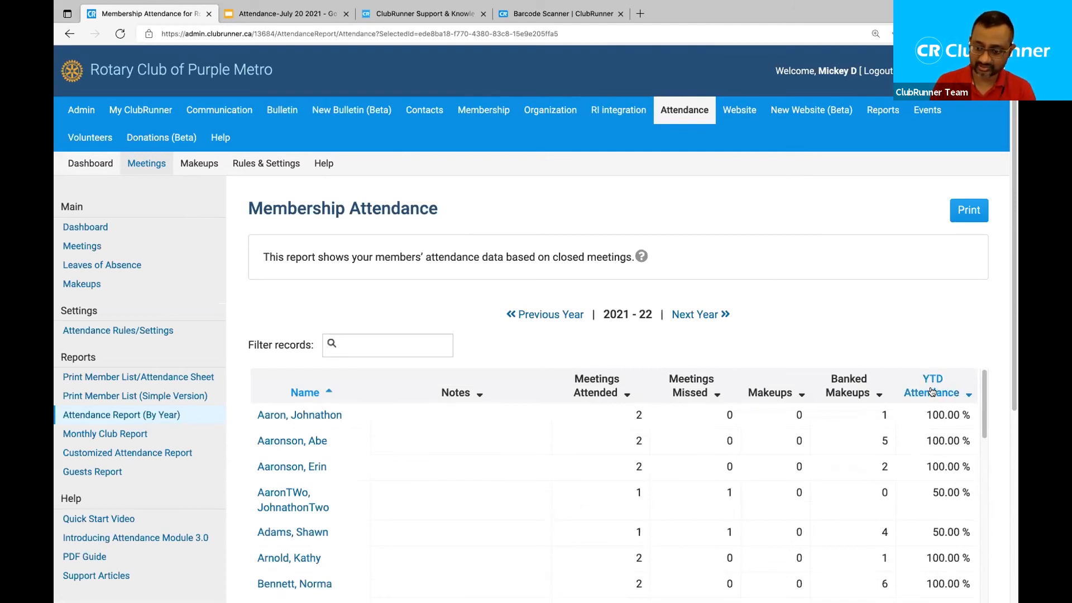
Sort members by YTD Attendance from highest to lowest, with 100.00% members first.
{"action": "left_click", "coordinate": [932, 392]}
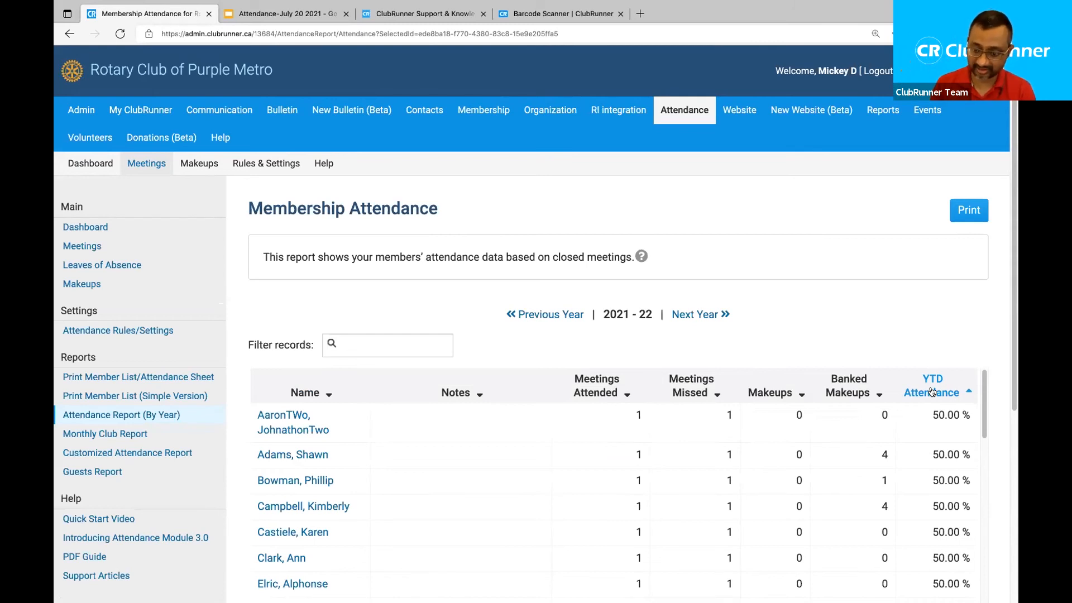
{"action": "left_click", "coordinate": [932, 392]}
{"action": "scroll", "coordinate": [919, 444], "scroll_direction": "down", "scroll_amount": 3}
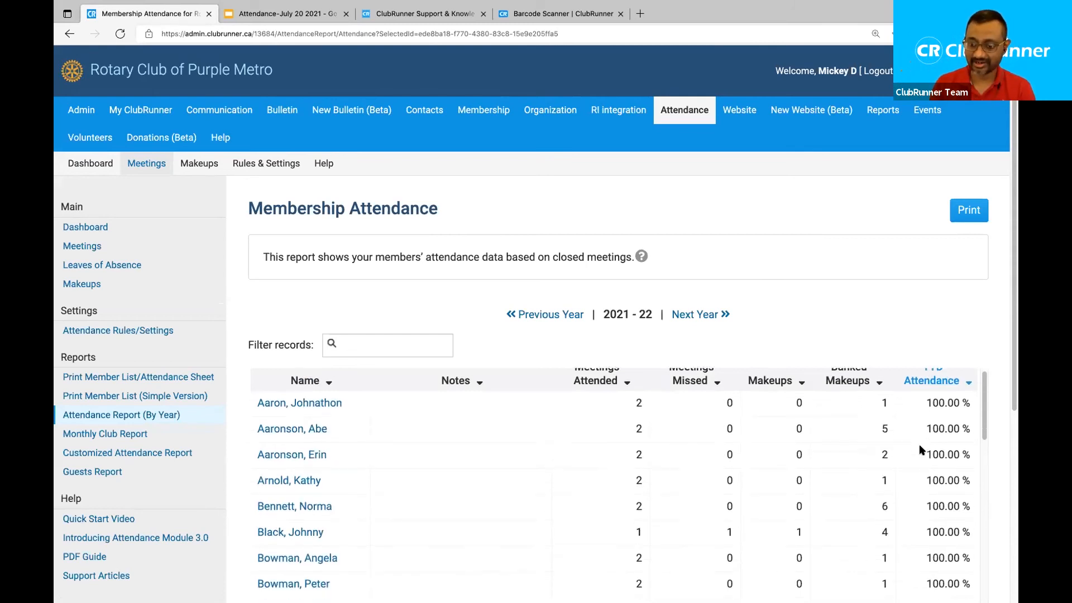
{"action": "scroll", "coordinate": [919, 447], "scroll_direction": "down", "scroll_amount": 4}
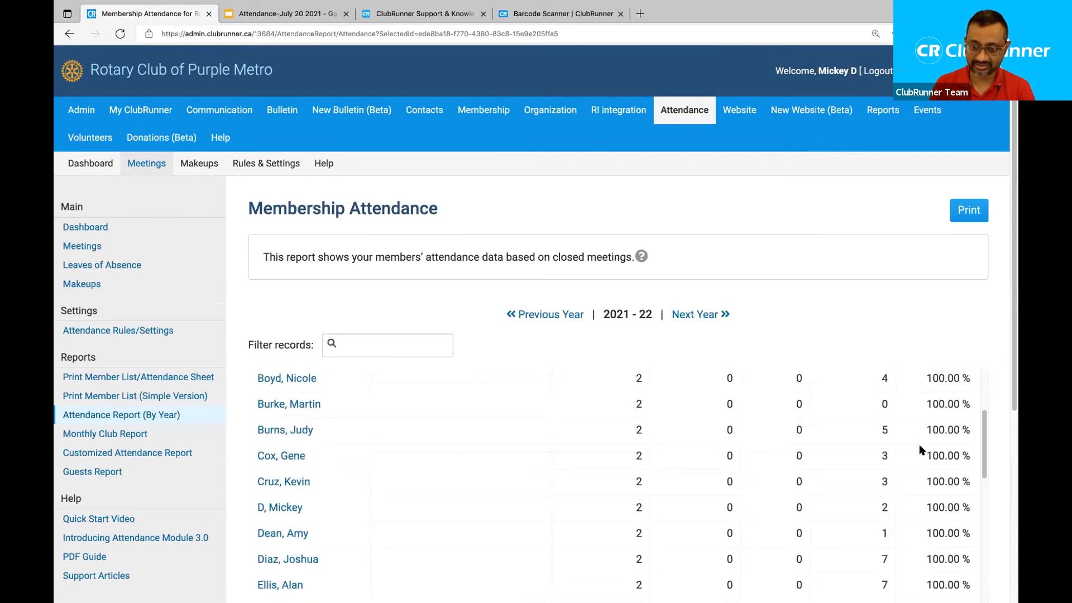
{"action": "scroll", "coordinate": [919, 447], "scroll_direction": "up", "scroll_amount": 7}
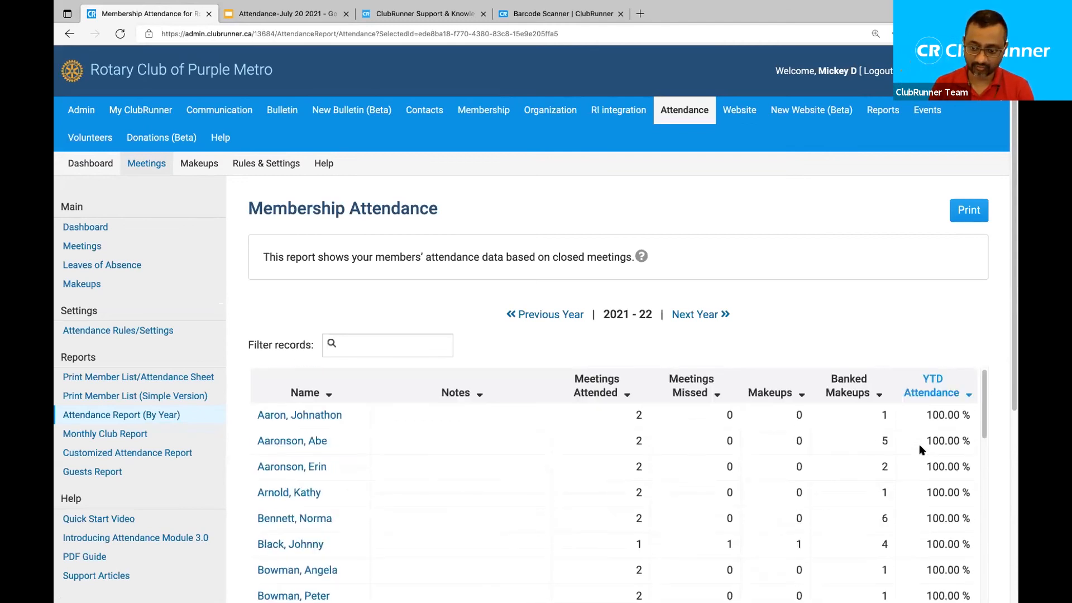
{"action": "left_click", "coordinate": [388, 346]}
{"action": "type", "text": "john"}
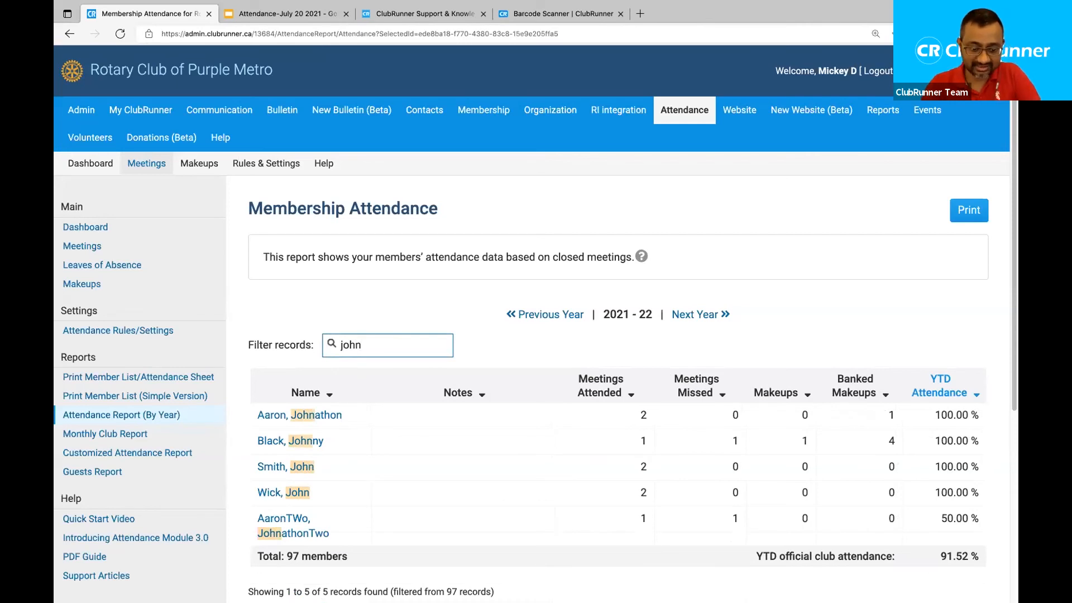
{"action": "key", "text": "BackSpace"}
{"action": "key", "text": "BackSpace"}
{"action": "key", "text": "BackSpace"}
{"action": "key", "text": "BackSpace"}
{"action": "type", "text": "black"}
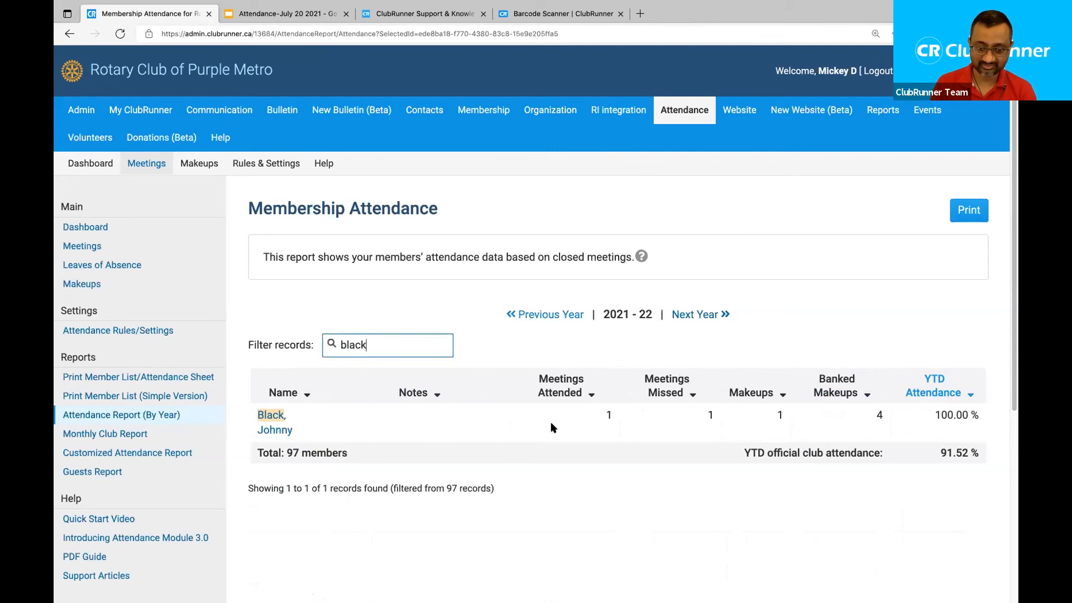
{"action": "left_click_drag", "start_coordinate": [366, 345], "coordinate": [244, 347]}
{"action": "key", "text": "BackSpace"}
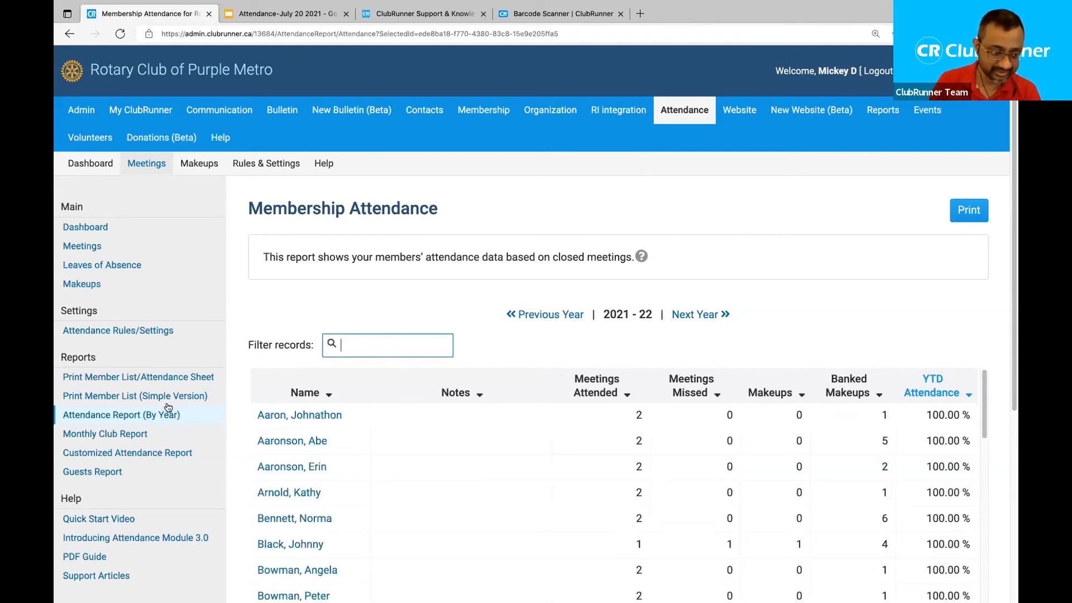
{"action": "left_click", "coordinate": [117, 431]}
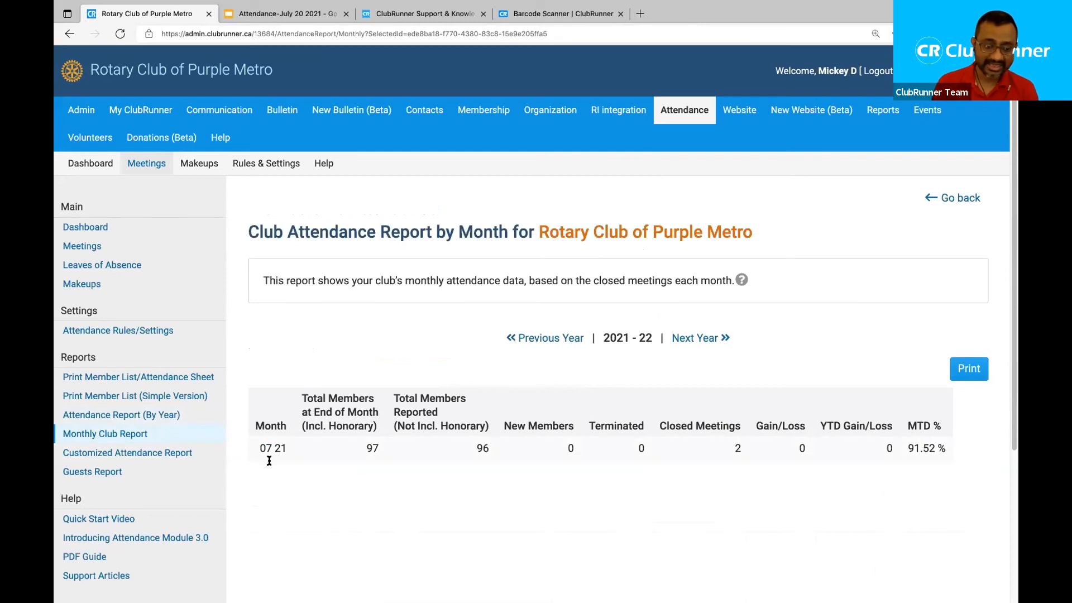
Highlight the monthly report's description and July's 91.52 % attendance, then open the Customized Attendance Report.
{"action": "left_click_drag", "start_coordinate": [246, 231], "coordinate": [571, 464]}
{"action": "left_click", "coordinate": [581, 479]}
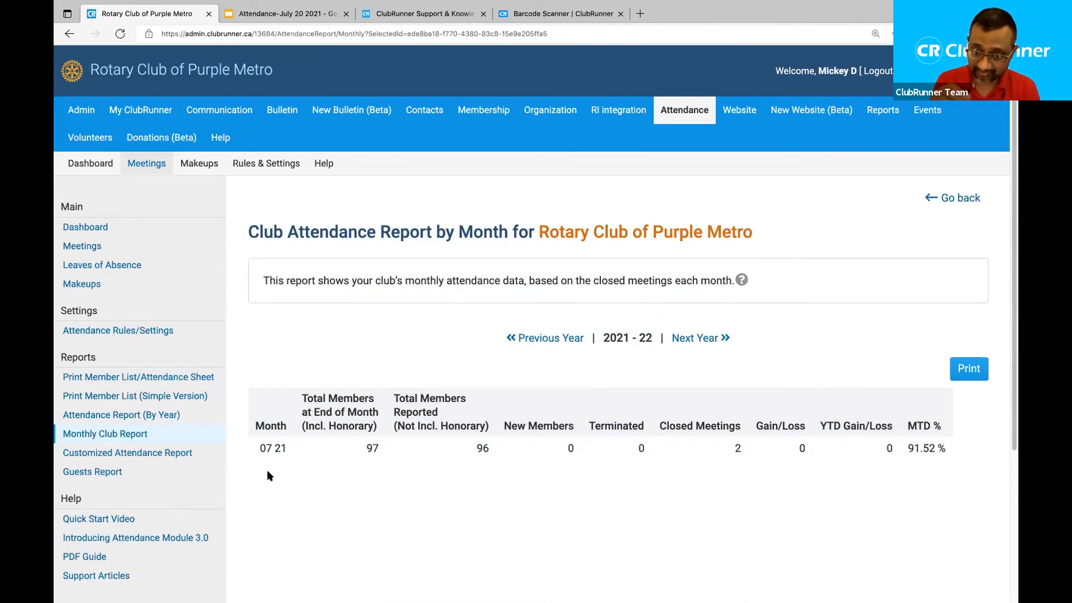
{"action": "left_click_drag", "start_coordinate": [910, 448], "coordinate": [944, 451]}
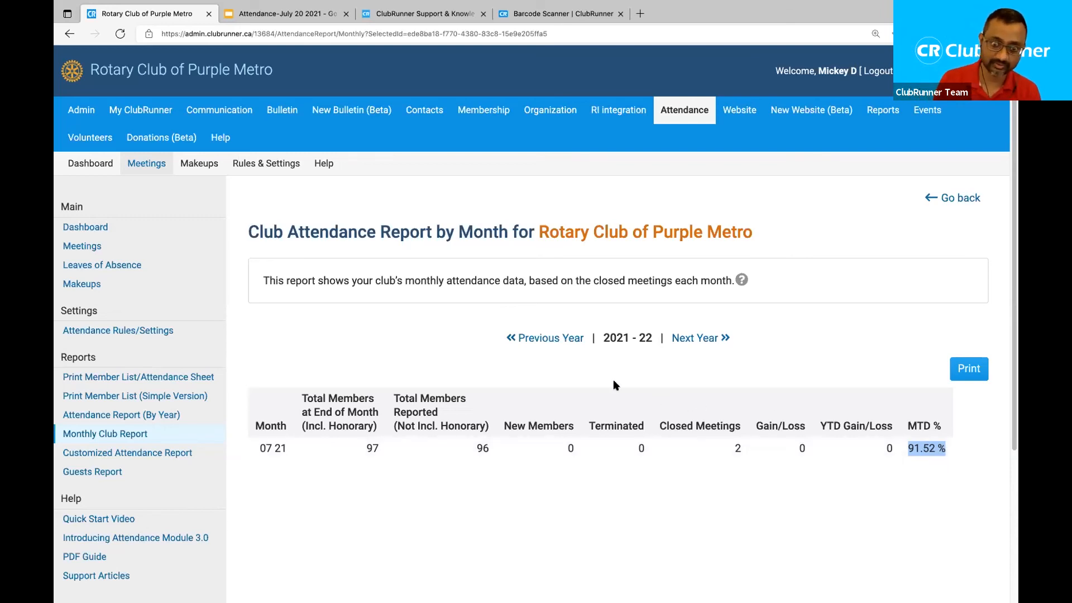
{"action": "left_click", "coordinate": [582, 383]}
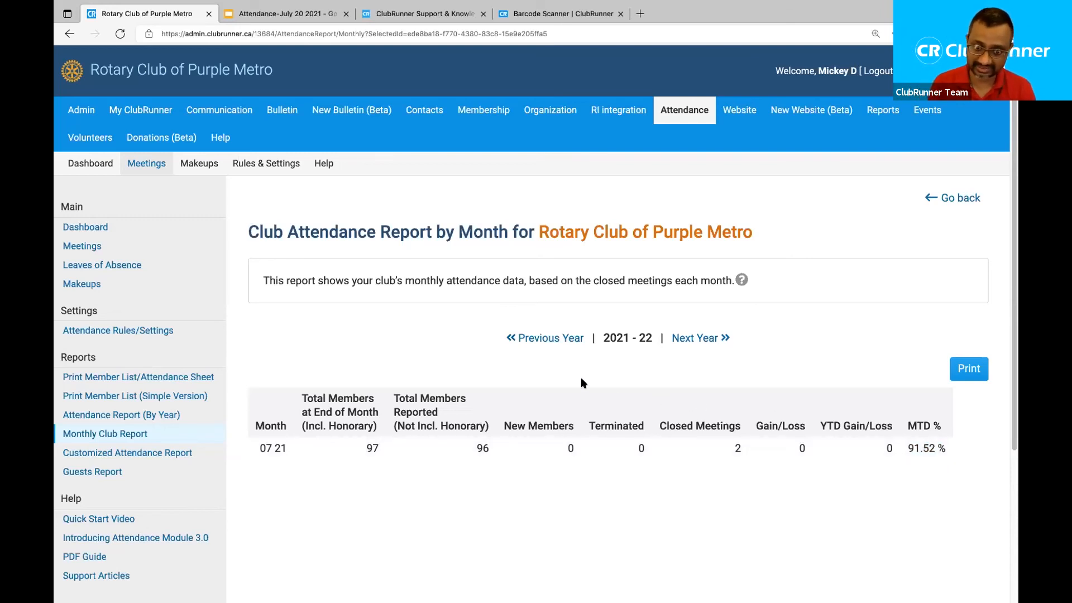
{"action": "left_click", "coordinate": [127, 458]}
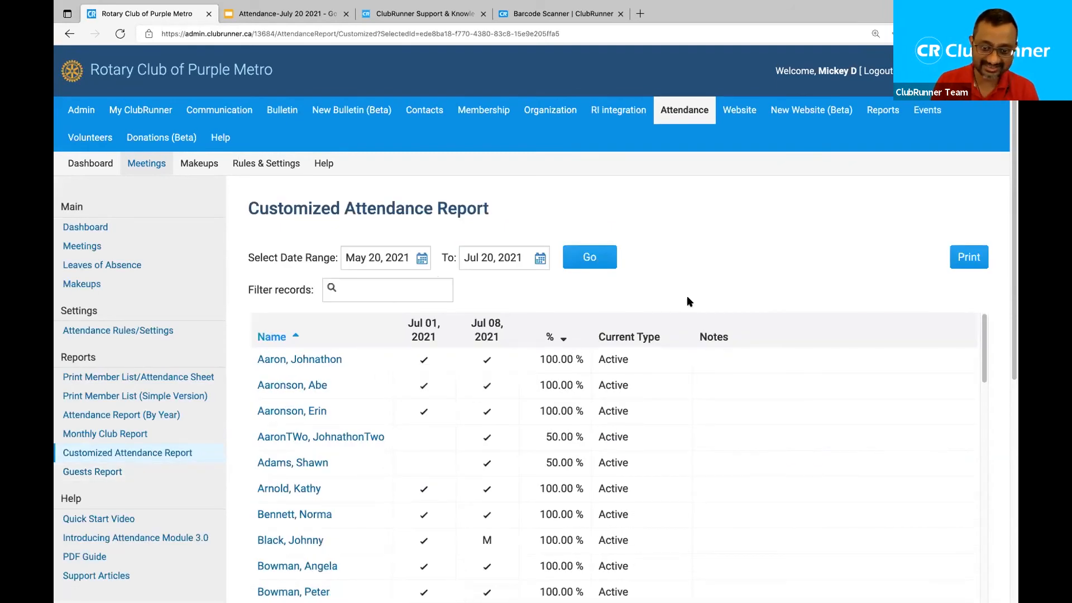
Scroll through members' Jul 01 and Jul 08 attendance for May 20–Jul 20, then open the Guests Report.
{"action": "scroll", "coordinate": [777, 313], "scroll_direction": "down", "scroll_amount": 1}
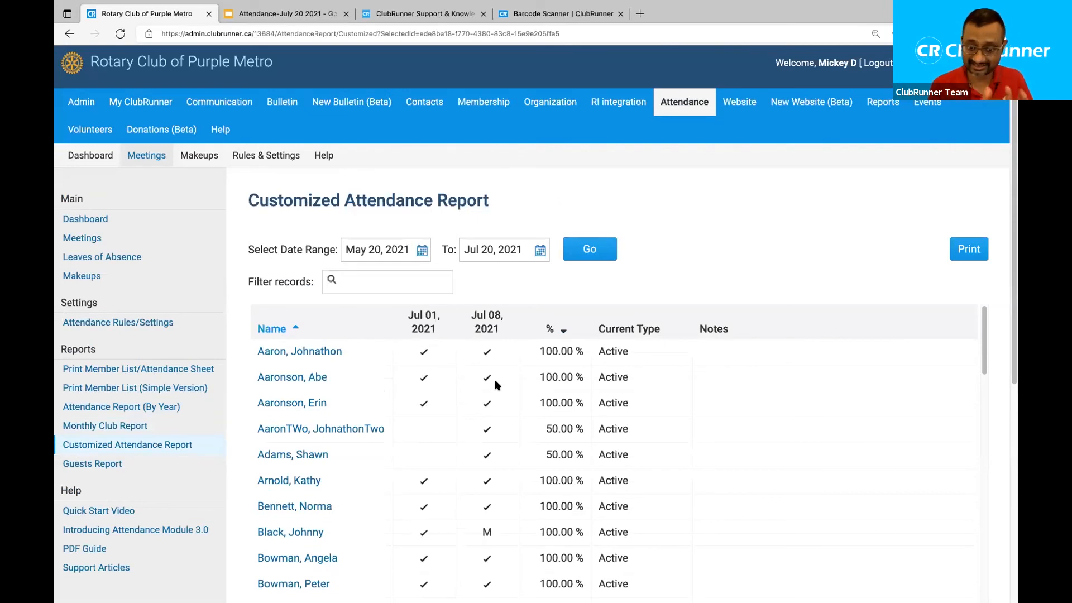
{"action": "scroll", "coordinate": [495, 380], "scroll_direction": "down", "scroll_amount": 1}
{"action": "scroll", "coordinate": [494, 379], "scroll_direction": "up", "scroll_amount": 1}
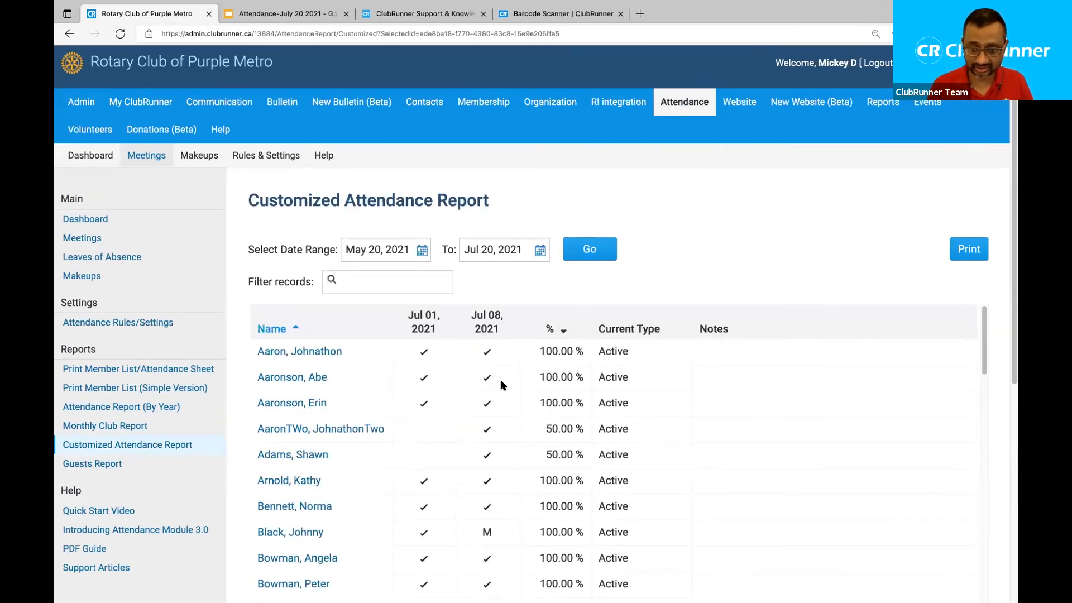
{"action": "scroll", "coordinate": [724, 354], "scroll_direction": "down", "scroll_amount": 1}
{"action": "scroll", "coordinate": [724, 352], "scroll_direction": "down", "scroll_amount": 15}
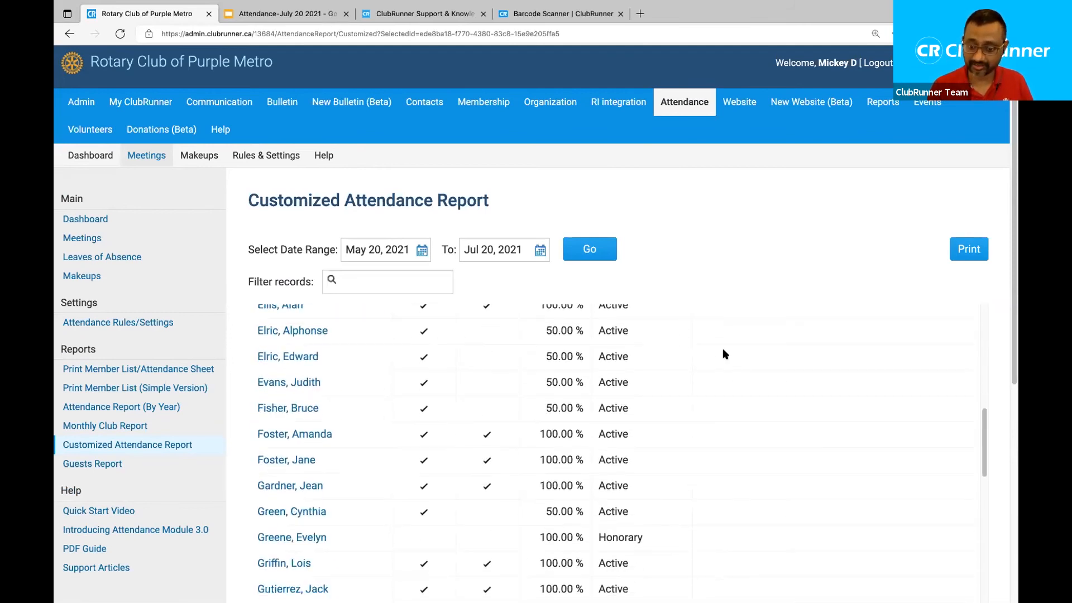
{"action": "scroll", "coordinate": [724, 352], "scroll_direction": "down", "scroll_amount": 4}
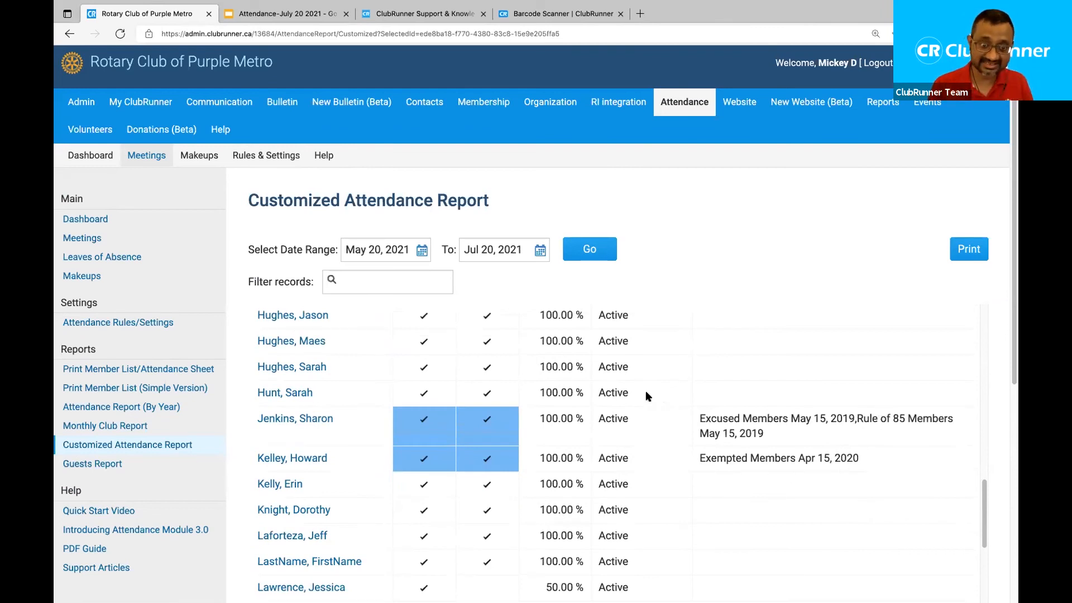
{"action": "scroll", "coordinate": [646, 391], "scroll_direction": "up", "scroll_amount": 5}
{"action": "scroll", "coordinate": [646, 393], "scroll_direction": "up", "scroll_amount": 10}
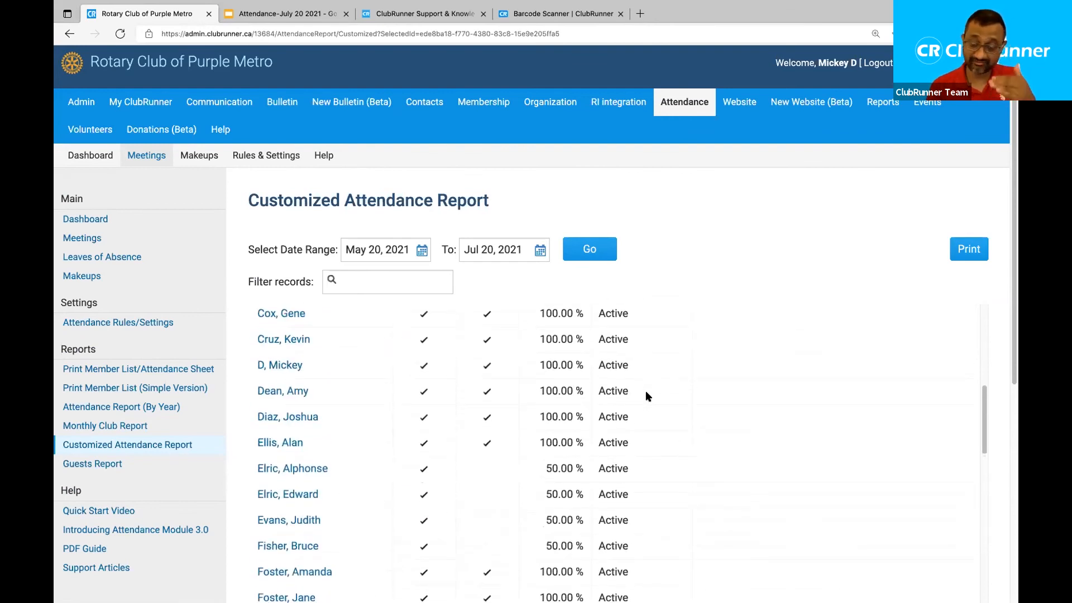
{"action": "scroll", "coordinate": [646, 390], "scroll_direction": "up", "scroll_amount": 1}
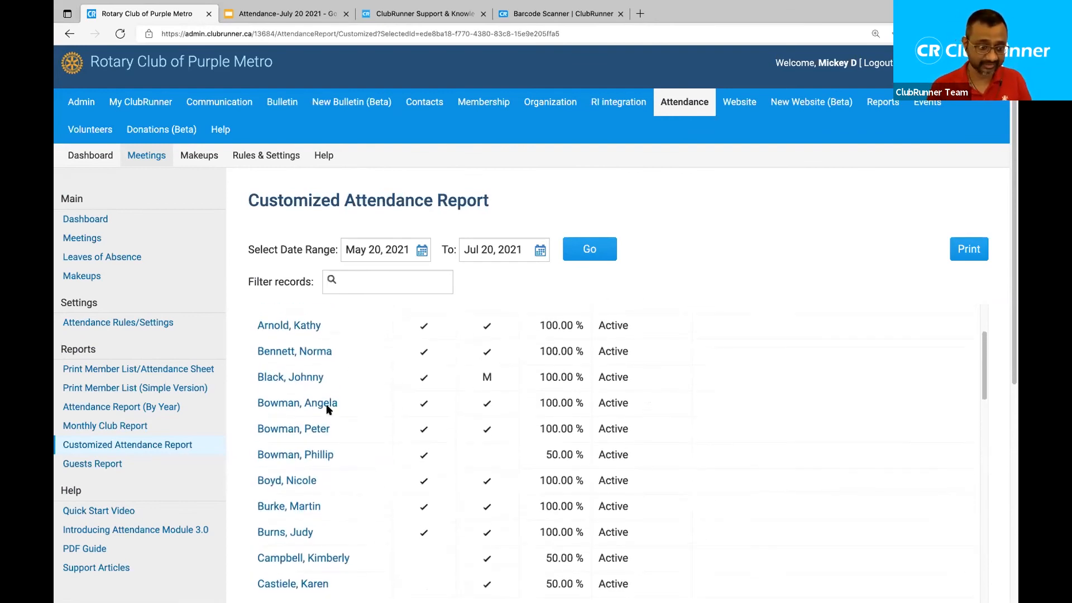
{"action": "left_click", "coordinate": [111, 464]}
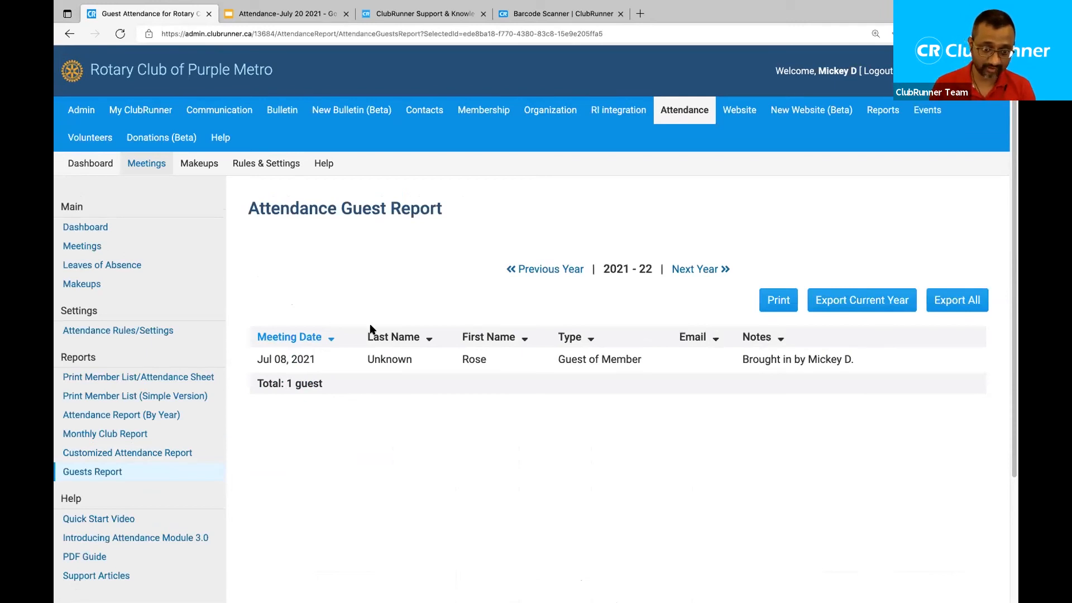
Highlight the Jul 08 guest's Unknown last name, then return to the attendance Dashboard showing 88.30 %.
{"action": "left_click_drag", "start_coordinate": [411, 359], "coordinate": [364, 359]}
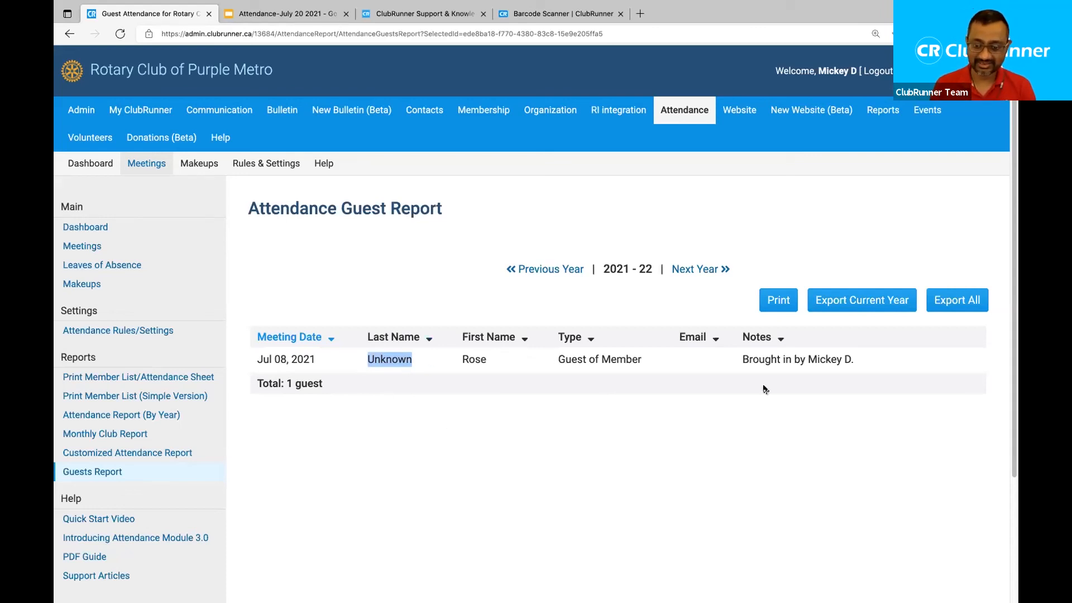
{"action": "double_click", "coordinate": [808, 362]}
{"action": "left_click", "coordinate": [648, 414]}
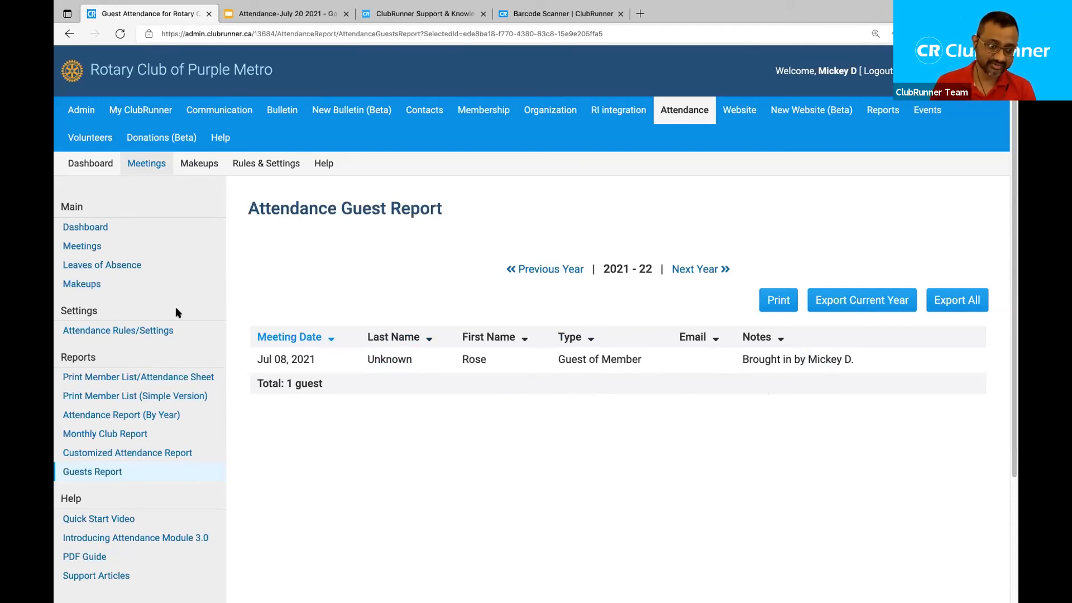
{"action": "left_click", "coordinate": [86, 228]}
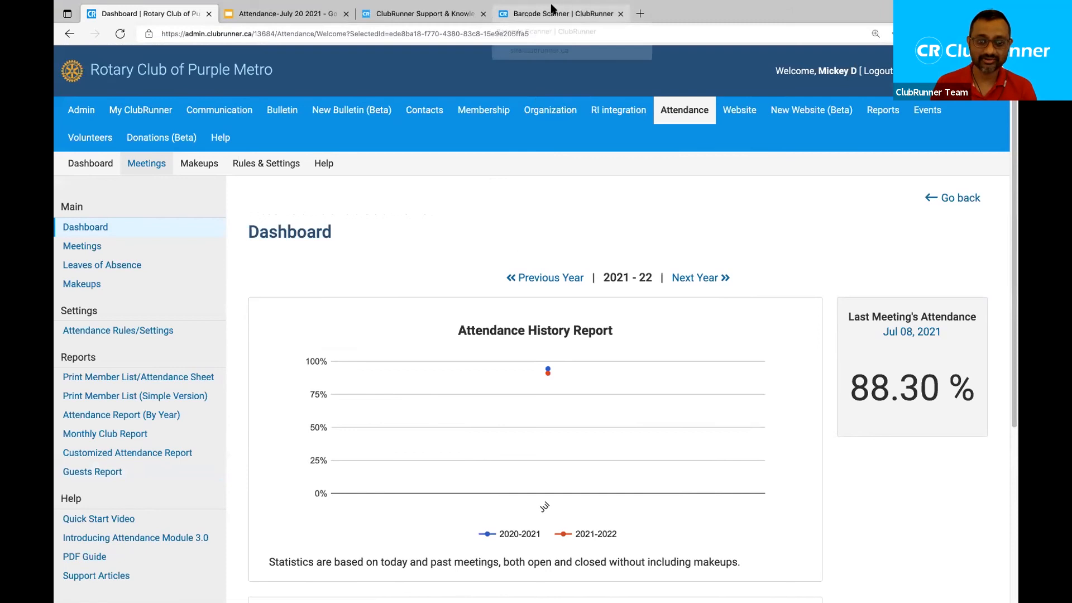
Open the 2021-22 Meetings list showing closed Jul 08 and Jul 01 meetings with 90.99% and 91.52% YTD.
{"action": "left_click", "coordinate": [98, 246]}
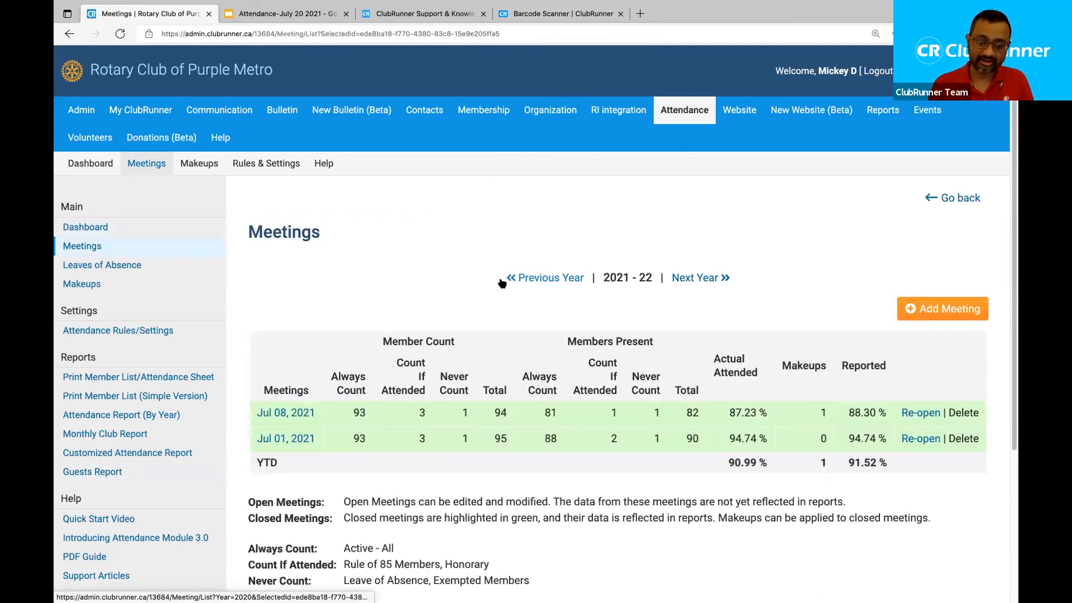
{"action": "scroll", "coordinate": [502, 283], "scroll_direction": "down", "scroll_amount": 1}
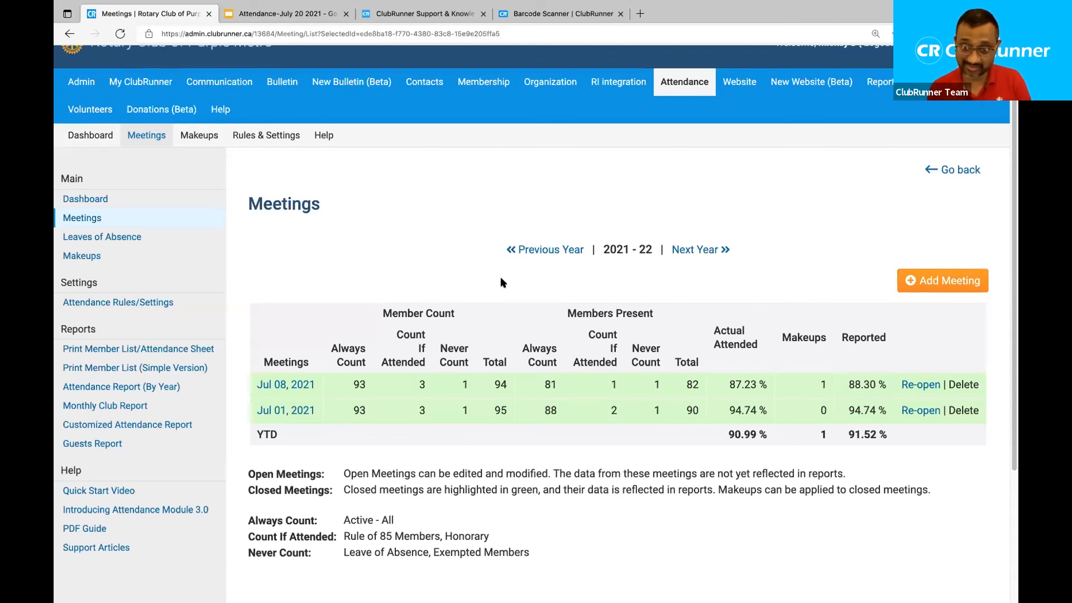
{"action": "scroll", "coordinate": [502, 283], "scroll_direction": "up", "scroll_amount": 1}
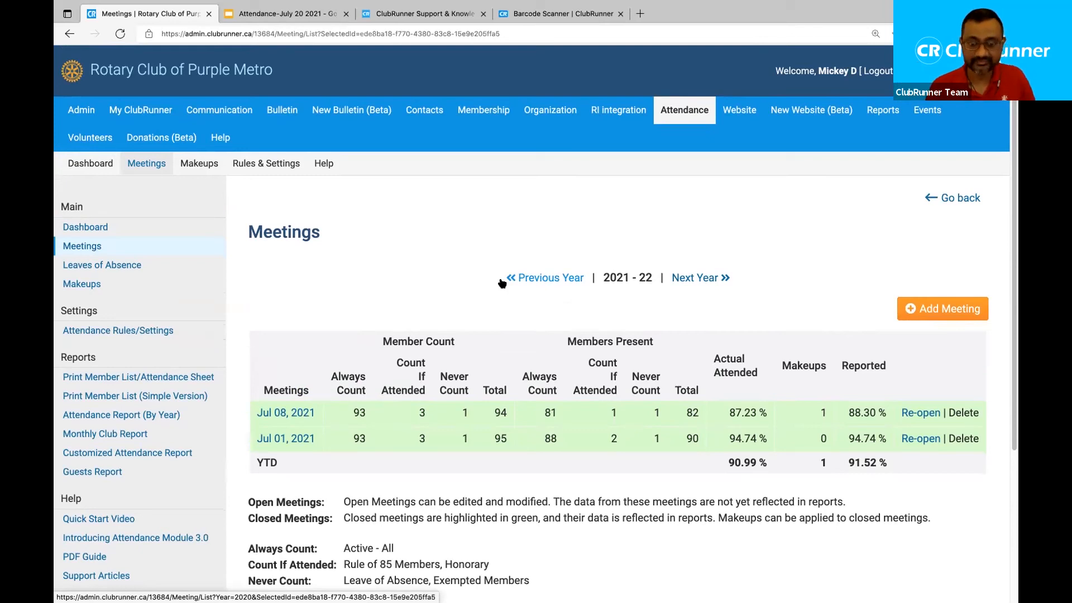
Switch to the Barcode Scanner product page and accept its cookie notice.
{"action": "left_click", "coordinate": [535, 14]}
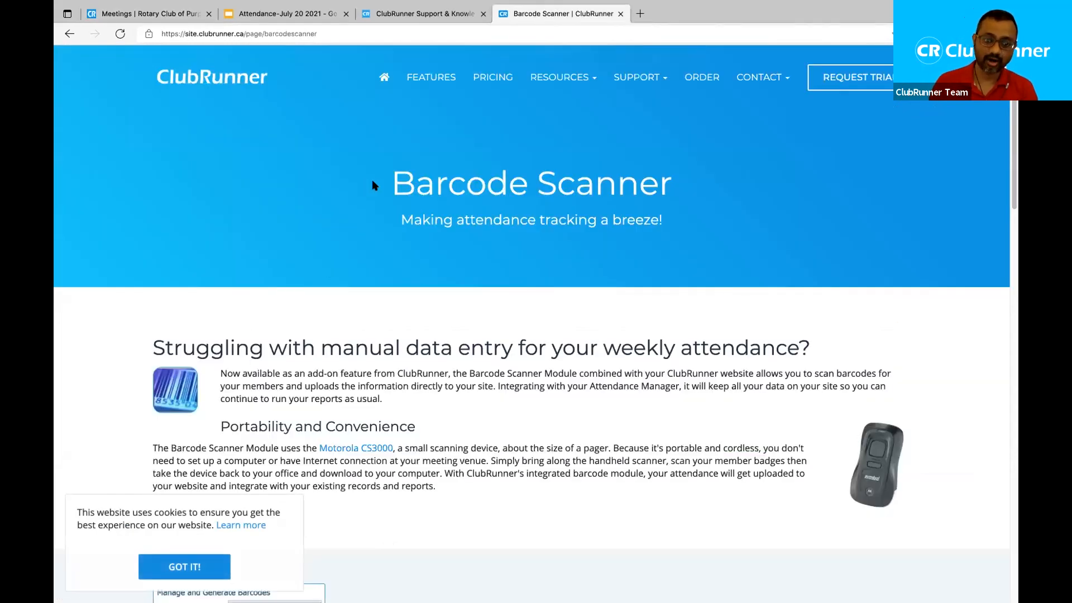
{"action": "left_click_drag", "start_coordinate": [390, 182], "coordinate": [670, 185]}
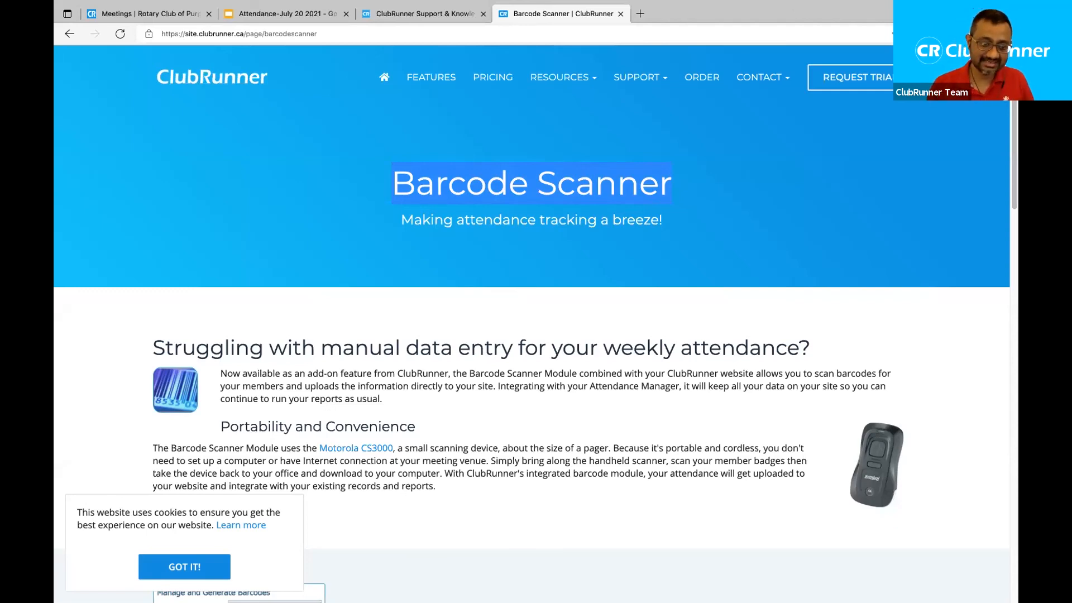
{"action": "left_click", "coordinate": [182, 569]}
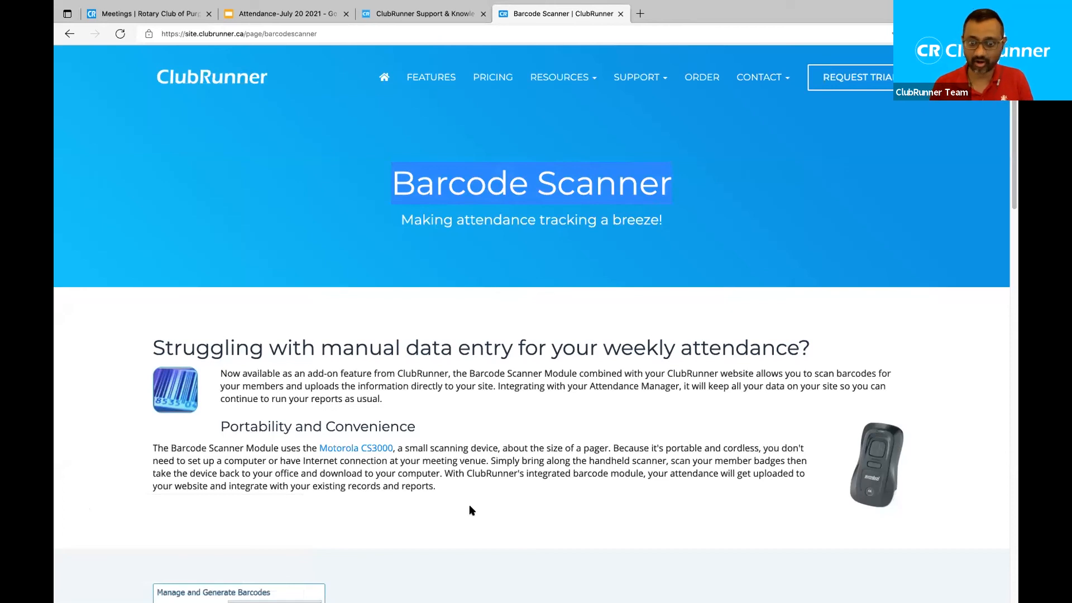
{"action": "left_click", "coordinate": [489, 441]}
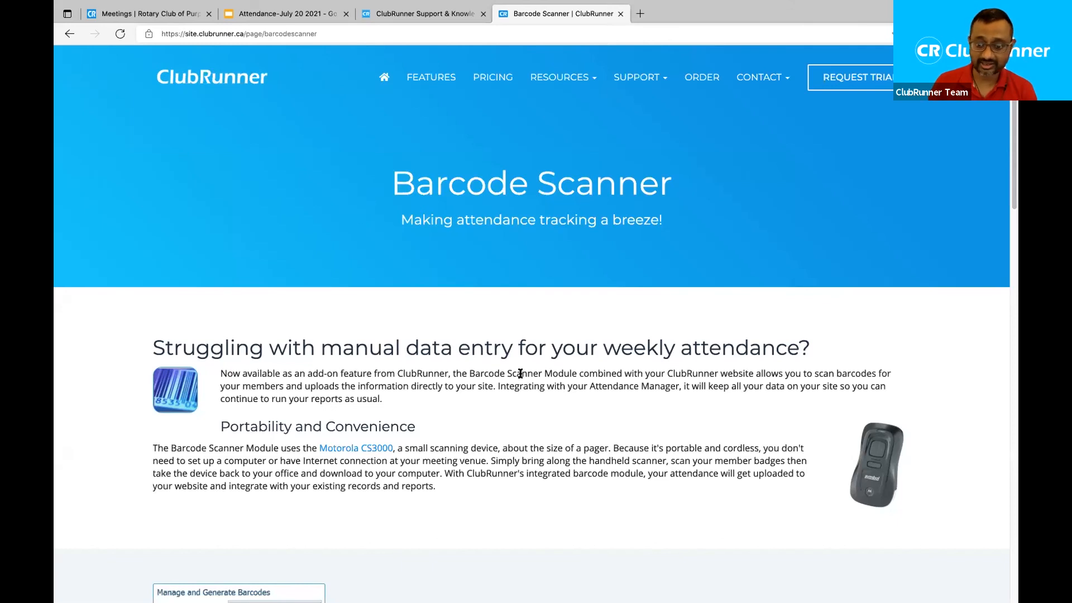
Read through the Barcode Scanner's how-it-works and pricing sections, then return to the meetings list.
{"action": "scroll", "coordinate": [525, 373], "scroll_direction": "down", "scroll_amount": 5}
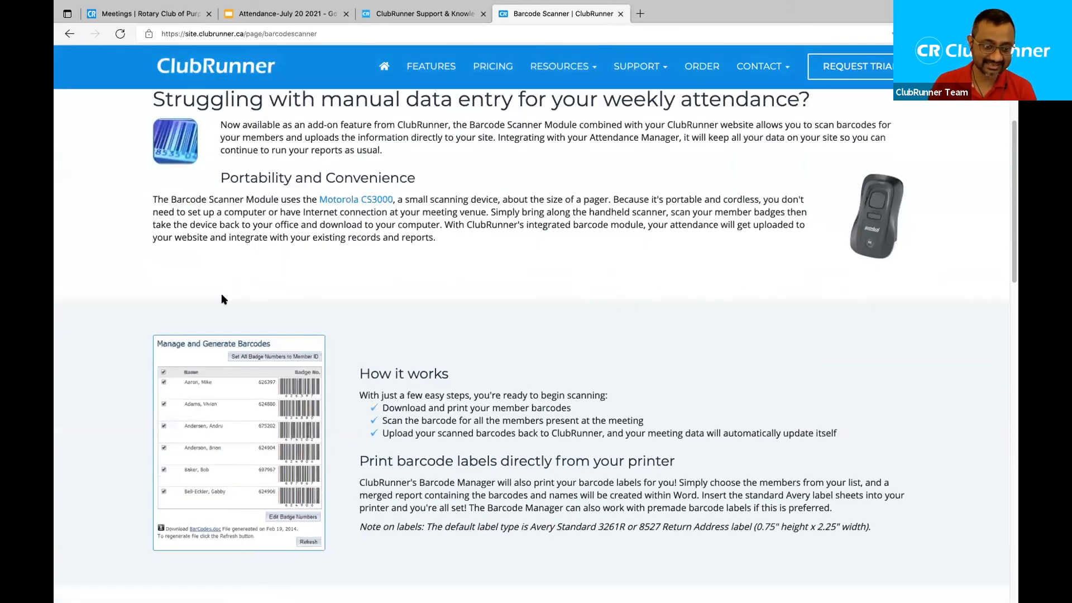
{"action": "scroll", "coordinate": [223, 301], "scroll_direction": "down", "scroll_amount": 1}
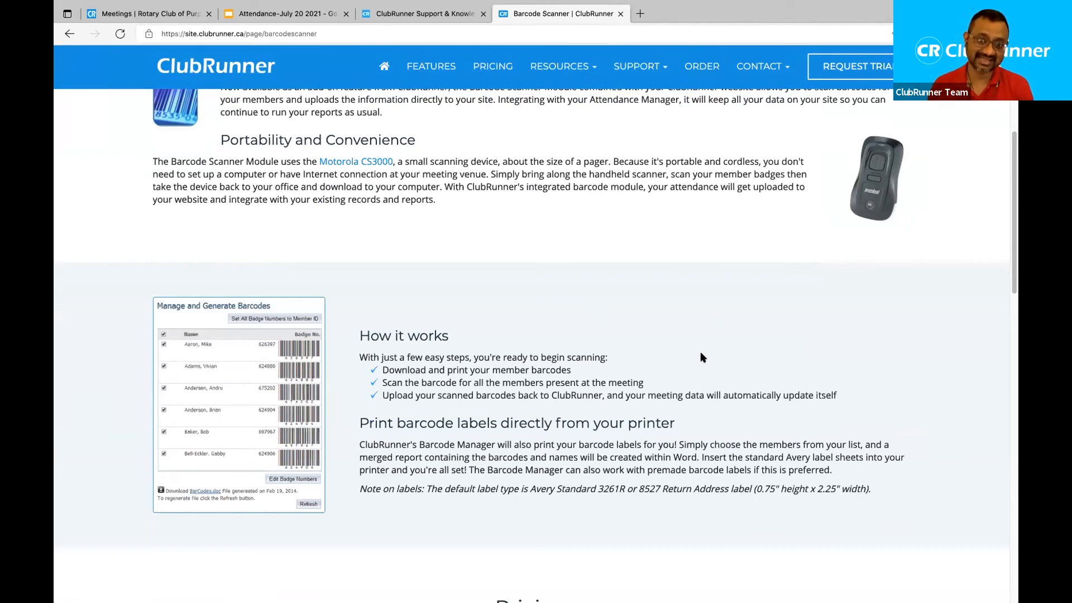
{"action": "scroll", "coordinate": [701, 354], "scroll_direction": "up", "scroll_amount": 5}
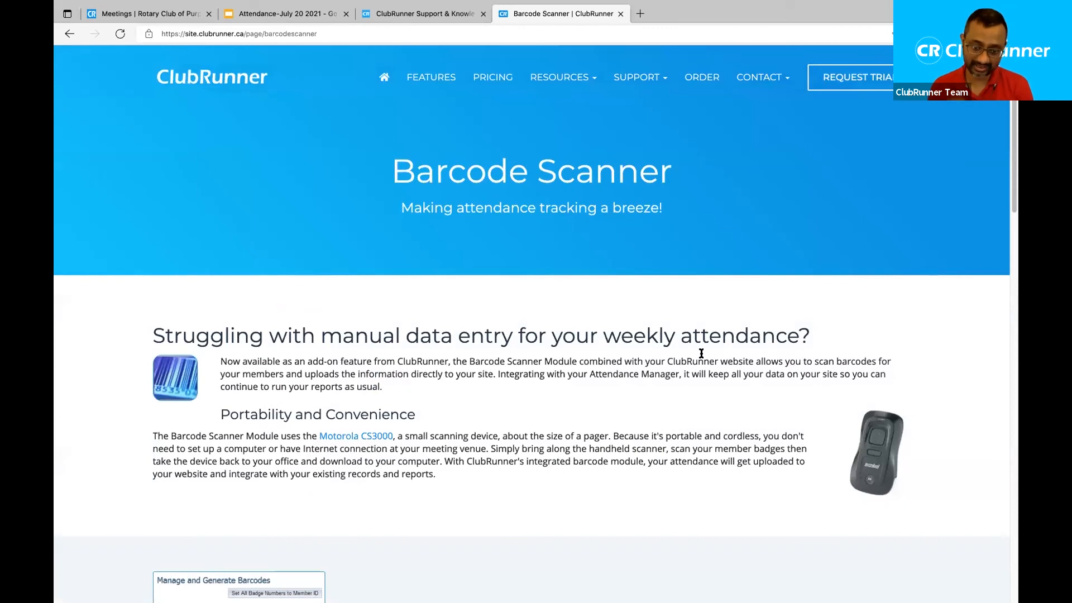
{"action": "scroll", "coordinate": [701, 354], "scroll_direction": "down", "scroll_amount": 1}
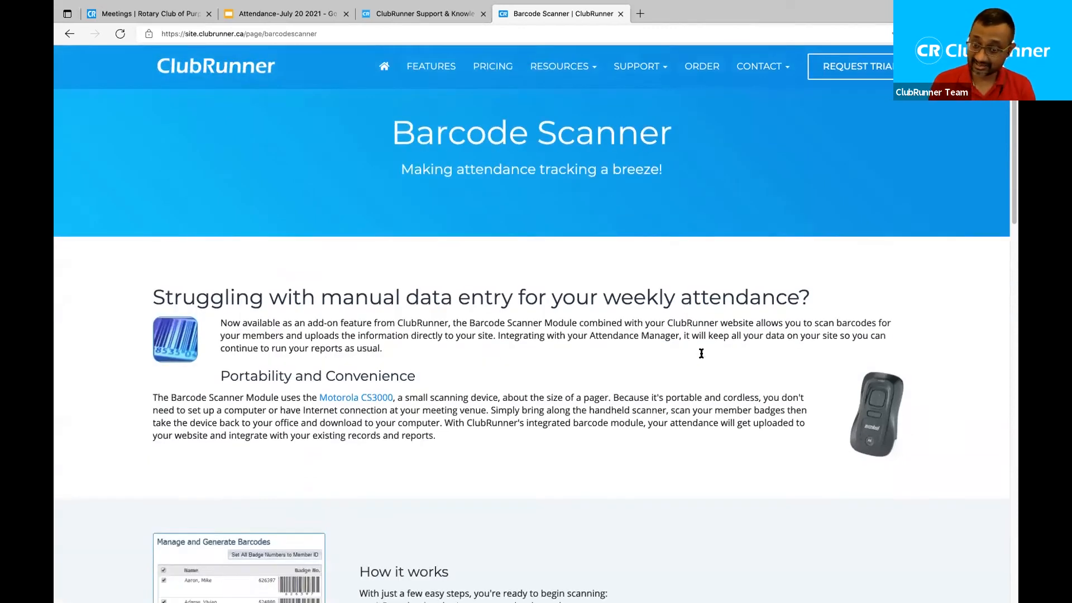
{"action": "scroll", "coordinate": [702, 353], "scroll_direction": "up", "scroll_amount": 2}
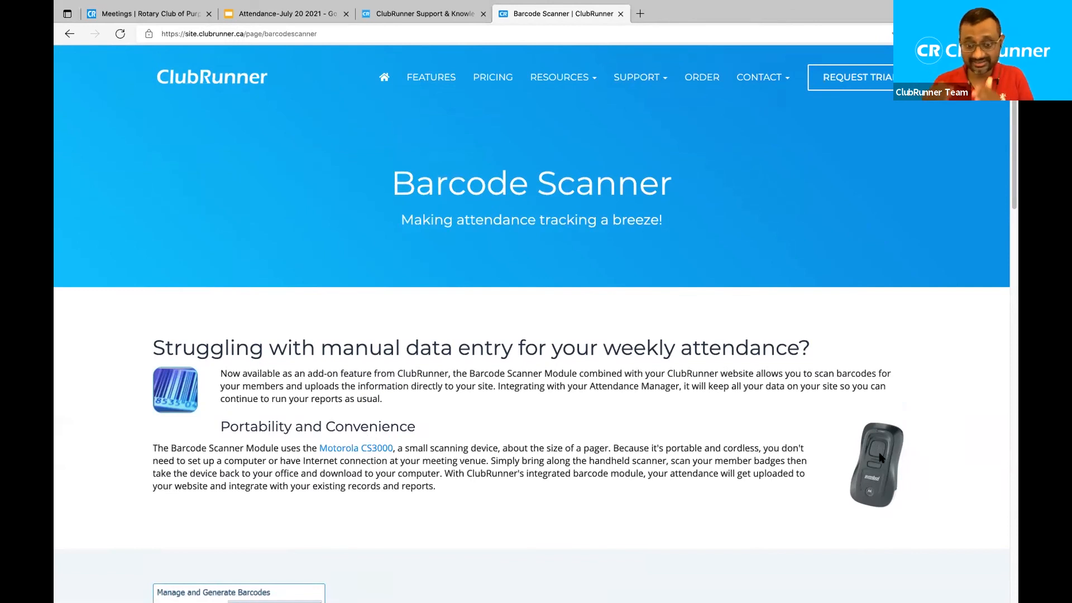
{"action": "scroll", "coordinate": [888, 497], "scroll_direction": "down", "scroll_amount": 4}
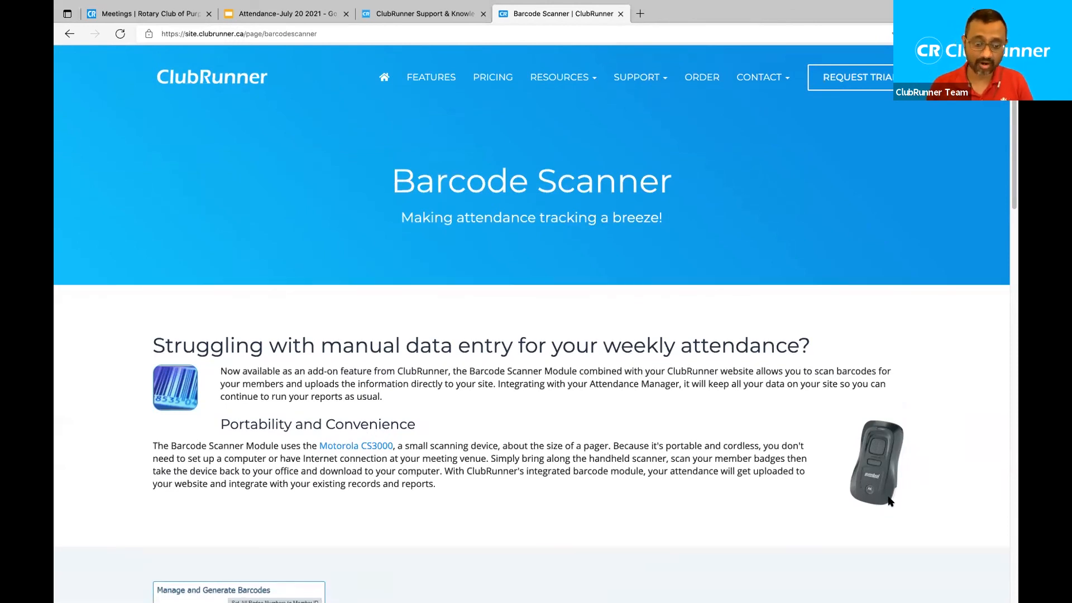
{"action": "scroll", "coordinate": [889, 501], "scroll_direction": "down", "scroll_amount": 4}
{"action": "scroll", "coordinate": [889, 501], "scroll_direction": "up", "scroll_amount": 5}
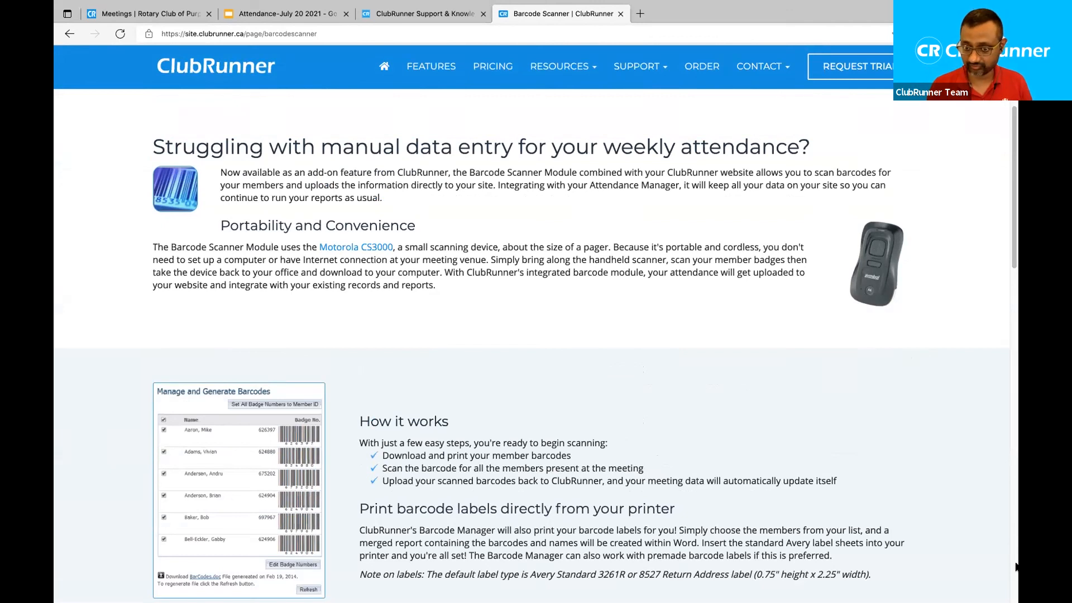
{"action": "scroll", "coordinate": [1016, 567], "scroll_direction": "down", "scroll_amount": 7}
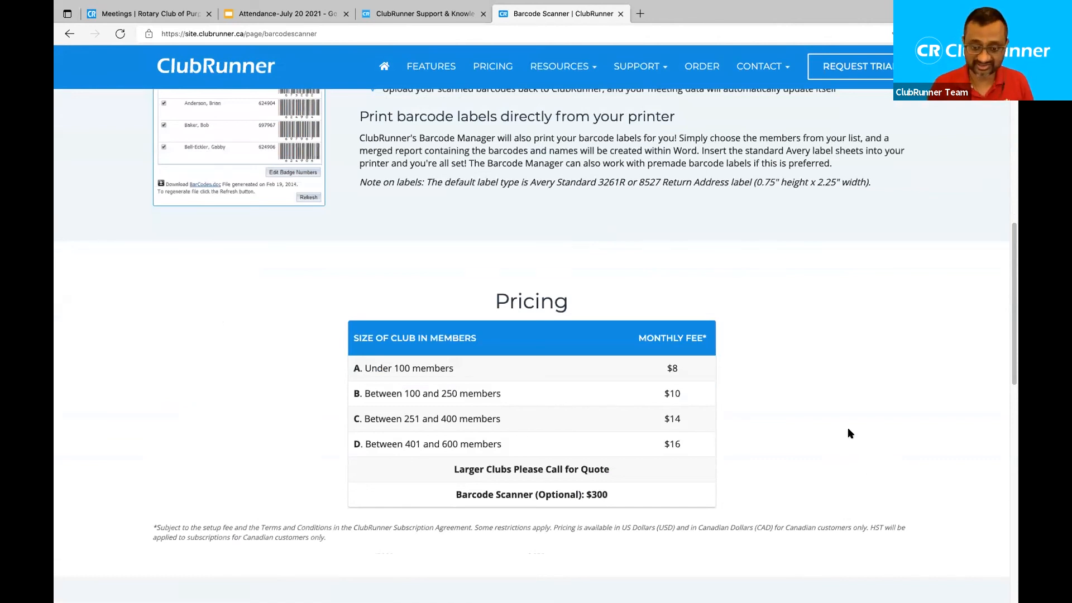
{"action": "scroll", "coordinate": [844, 421], "scroll_direction": "down", "scroll_amount": 3}
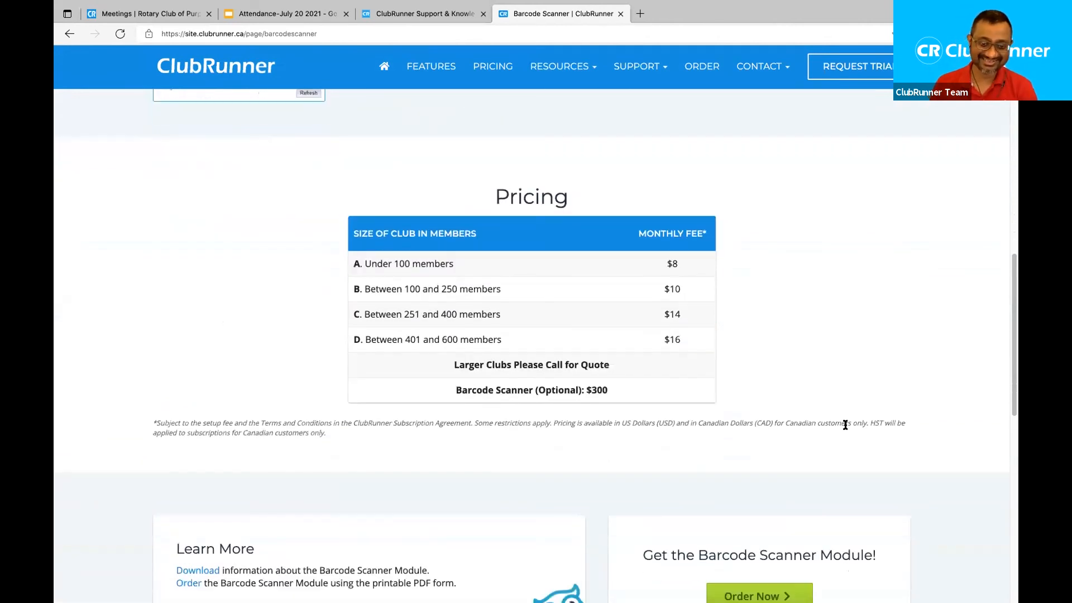
{"action": "scroll", "coordinate": [846, 425], "scroll_direction": "down", "scroll_amount": 2}
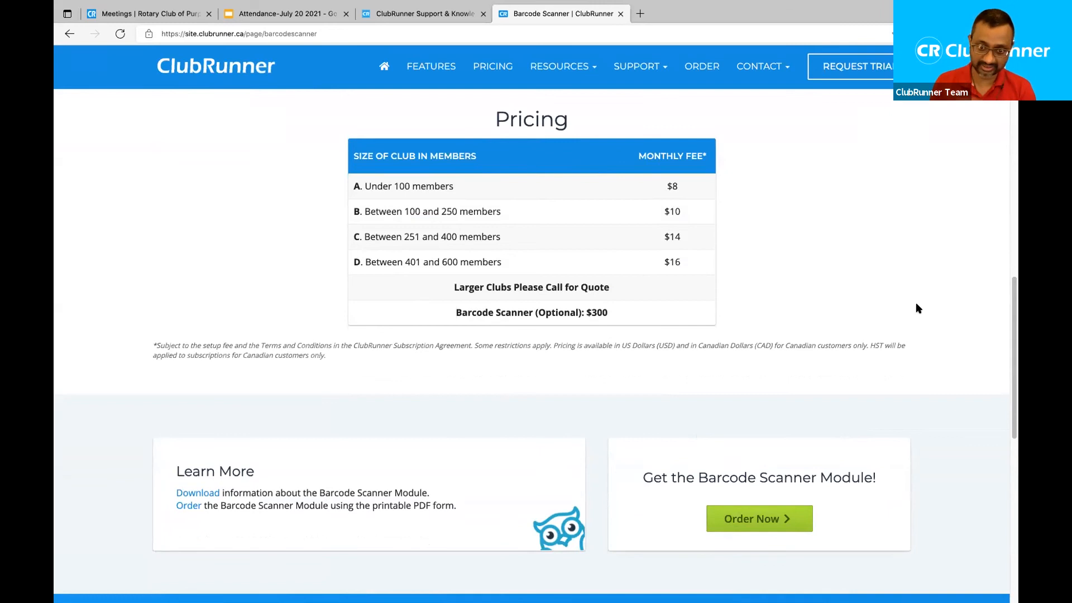
{"action": "scroll", "coordinate": [918, 308], "scroll_direction": "up", "scroll_amount": 6}
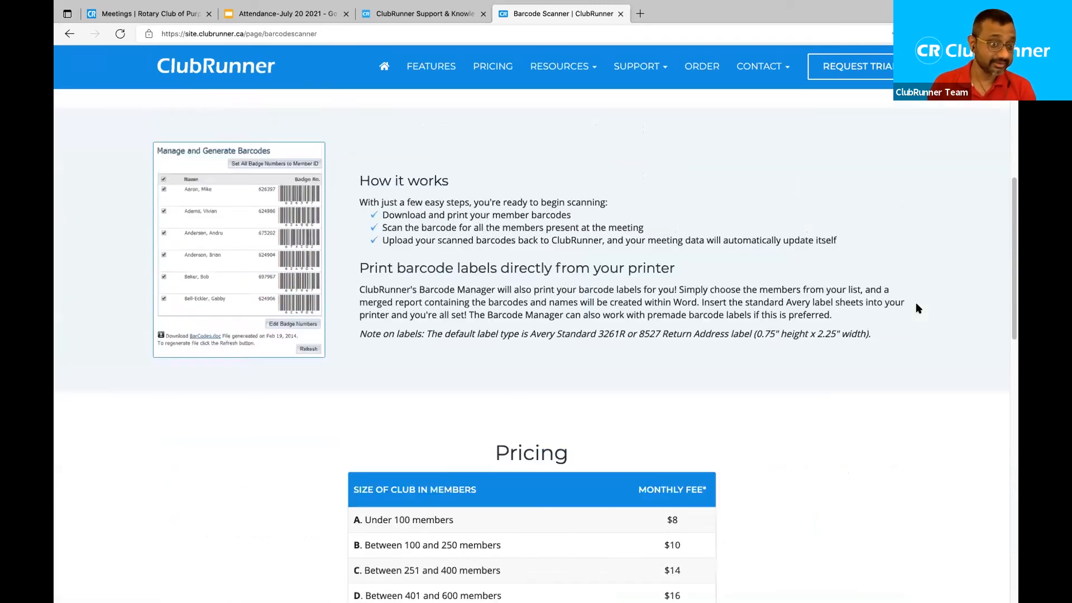
{"action": "left_click", "coordinate": [143, 12]}
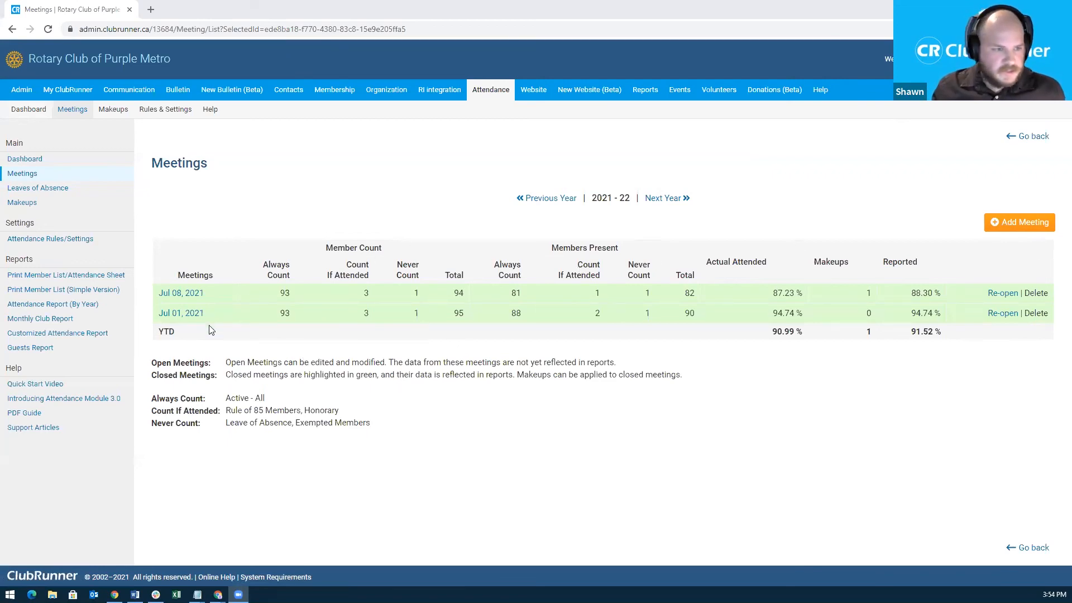
Open the closed Jul 08, 2021 meeting and scroll to its statistics and member attendance list.
{"action": "left_click", "coordinate": [178, 295]}
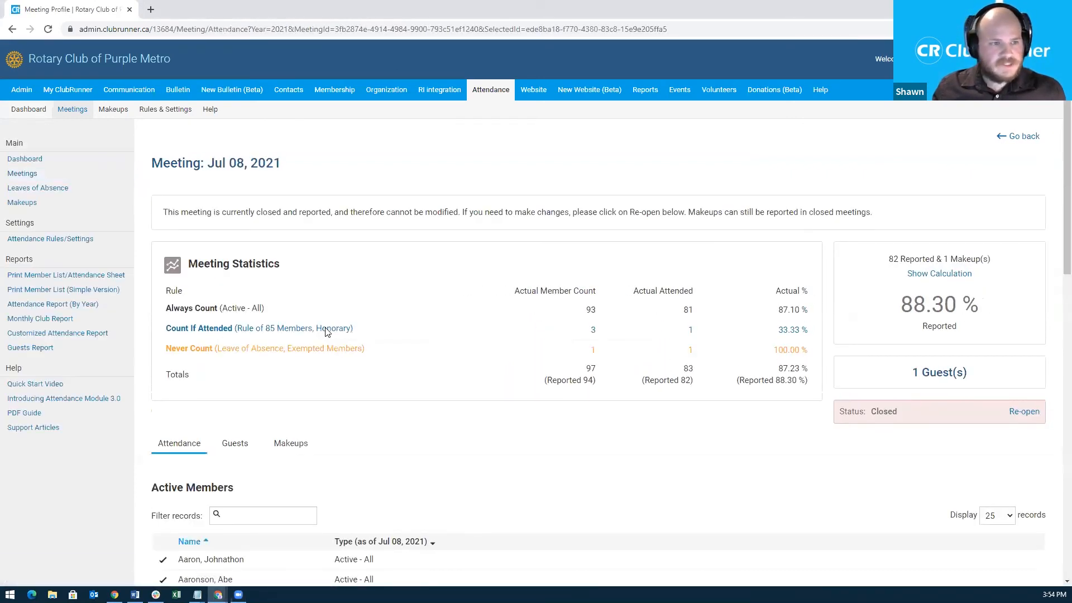
{"action": "scroll", "coordinate": [327, 332], "scroll_direction": "down", "scroll_amount": 2}
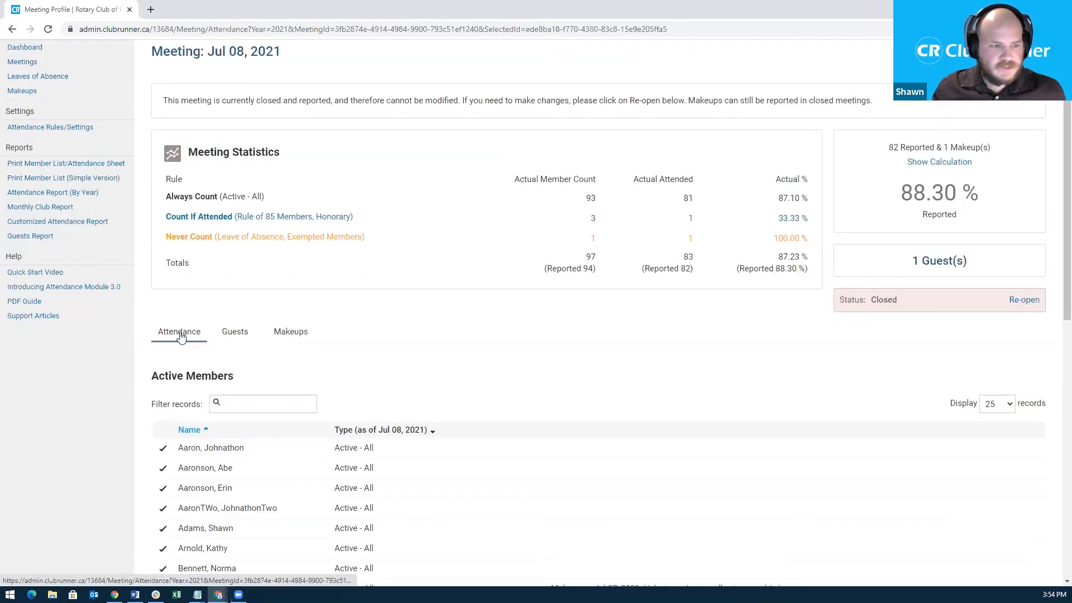
Show the Jul 08 meeting's Guests tab, preview the Add Guest type options, and cancel without adding.
{"action": "left_click", "coordinate": [234, 335]}
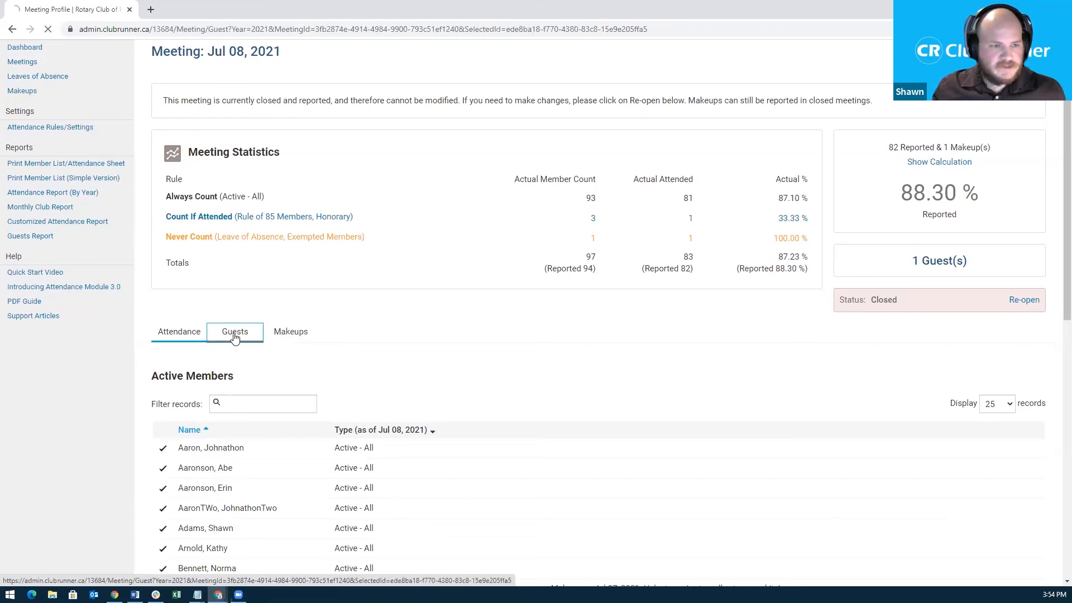
{"action": "scroll", "coordinate": [264, 350], "scroll_direction": "down", "scroll_amount": 2}
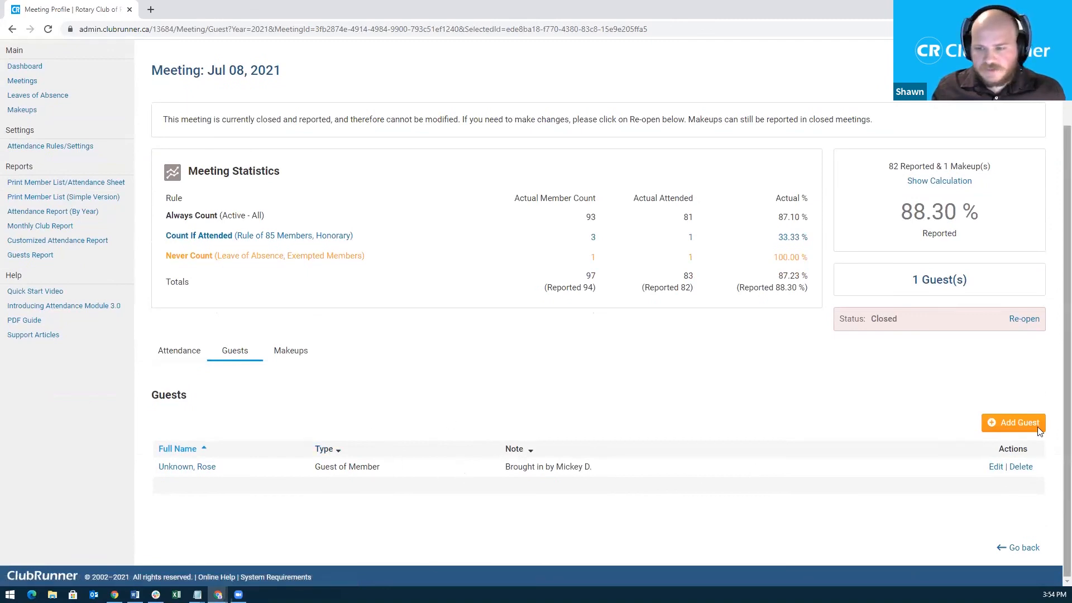
{"action": "left_click", "coordinate": [1008, 426]}
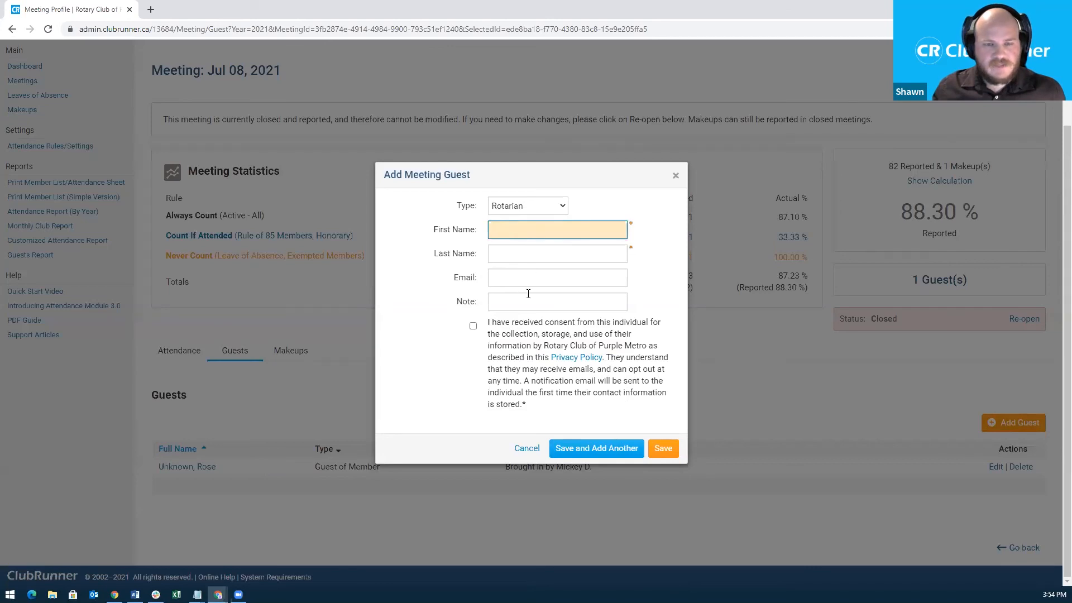
{"action": "left_click", "coordinate": [538, 206]}
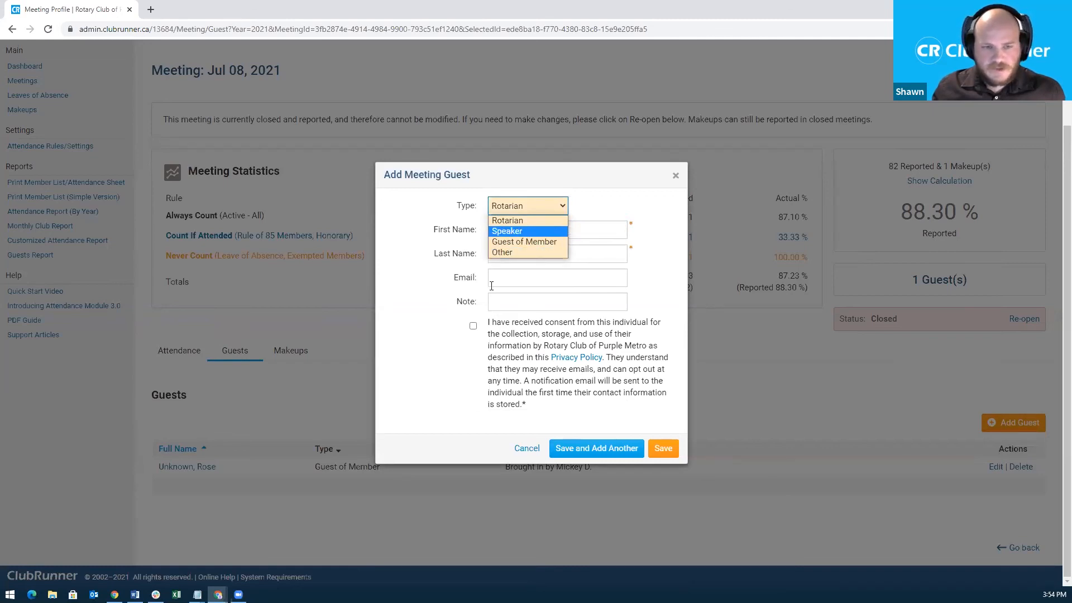
{"action": "left_click", "coordinate": [519, 449]}
{"action": "left_click", "coordinate": [519, 449]}
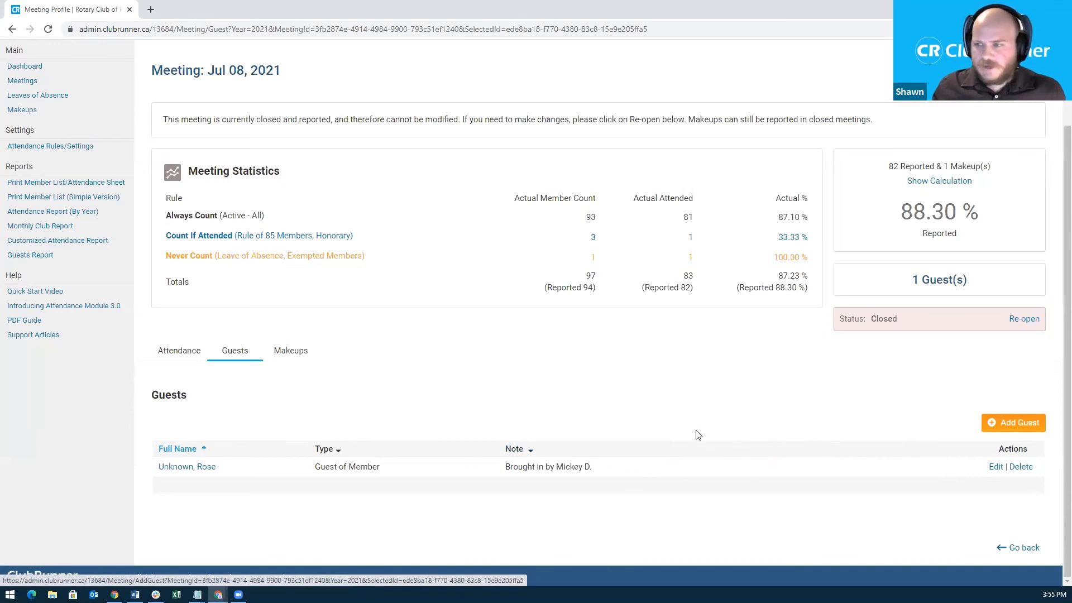
{"action": "scroll", "coordinate": [607, 409], "scroll_direction": "up", "scroll_amount": 3}
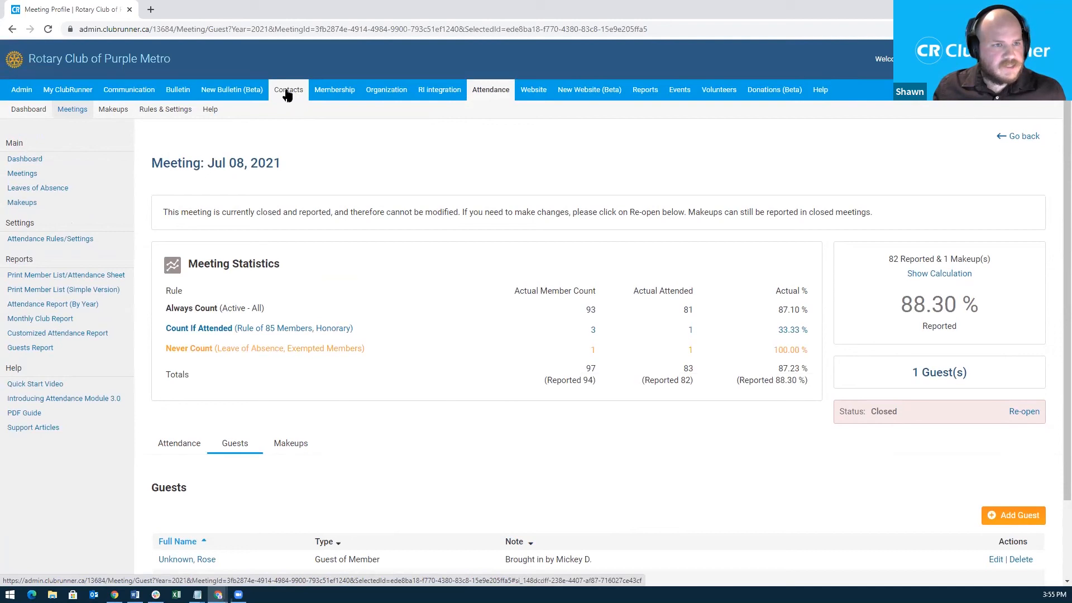
View the ten contacts in the Meeting Guests group, then go to Communication's Email Services.
{"action": "mouse_move", "coordinate": [287, 94]}
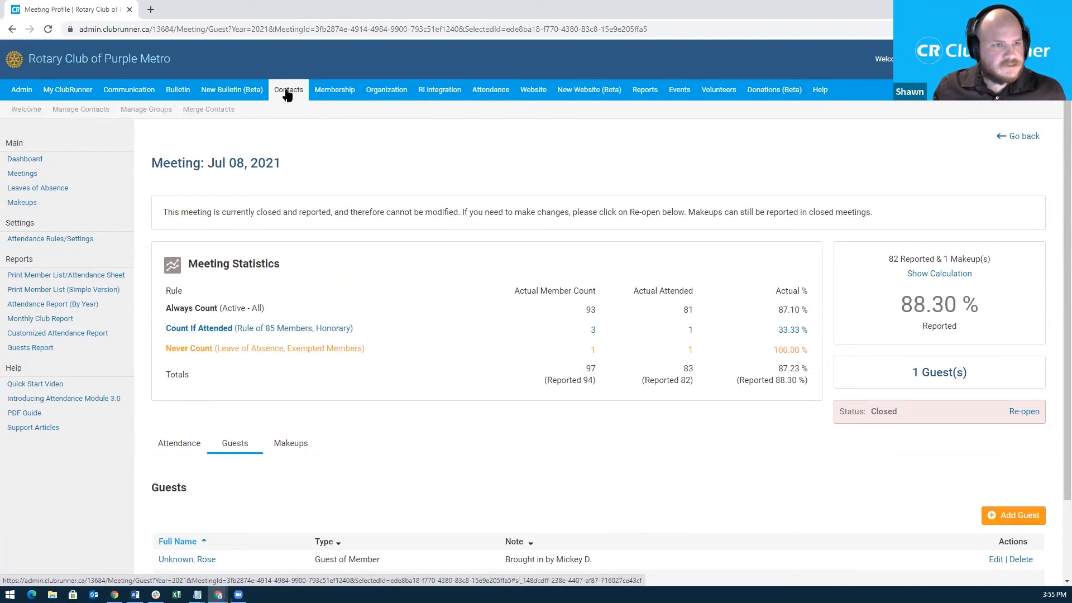
{"action": "left_click", "coordinate": [144, 111]}
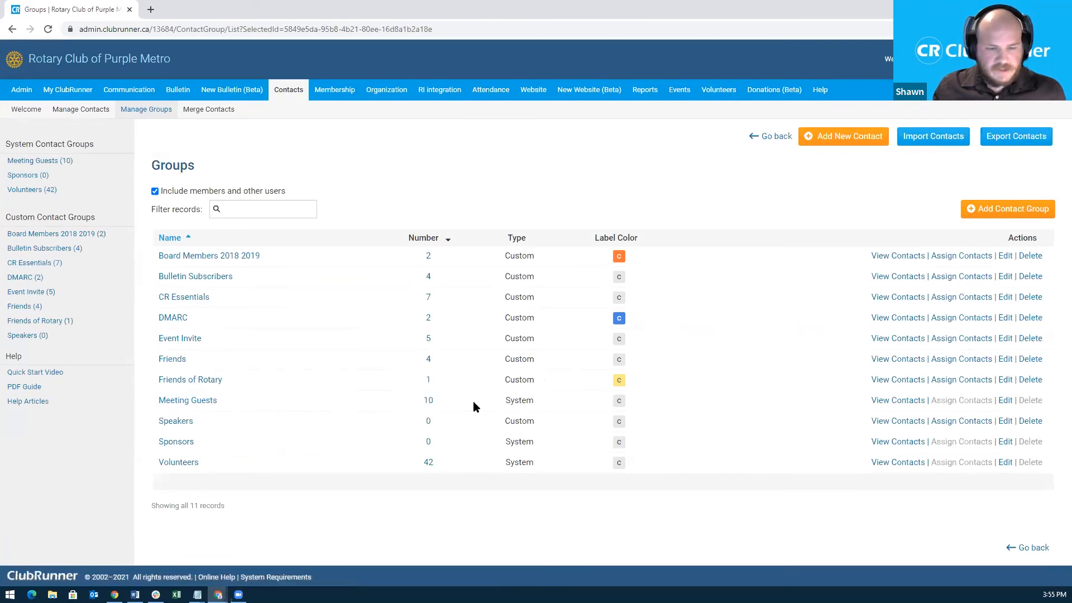
{"action": "left_click", "coordinate": [897, 401]}
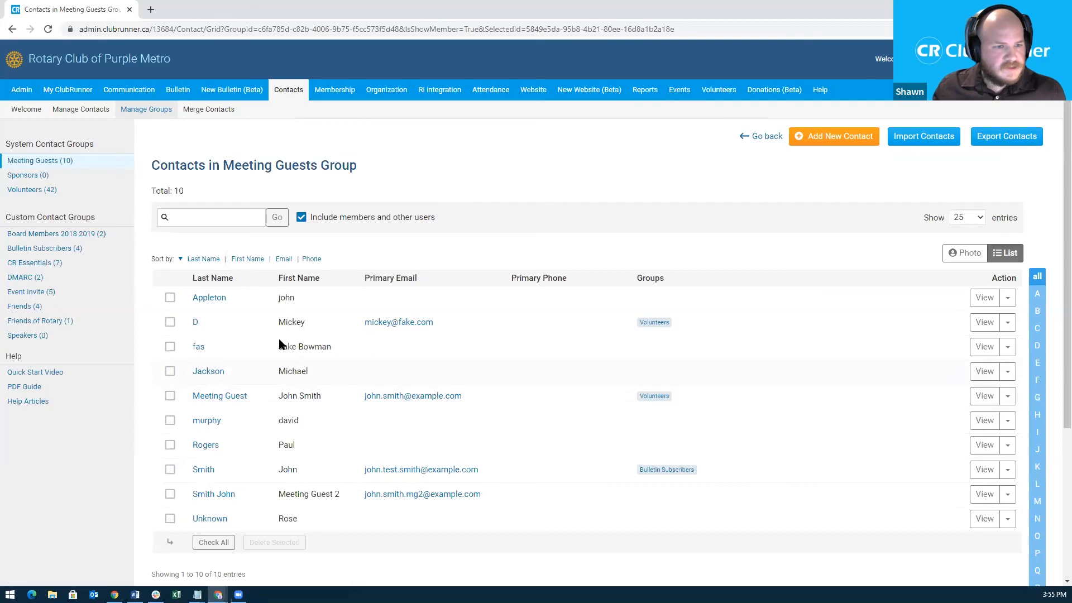
{"action": "left_click", "coordinate": [139, 93]}
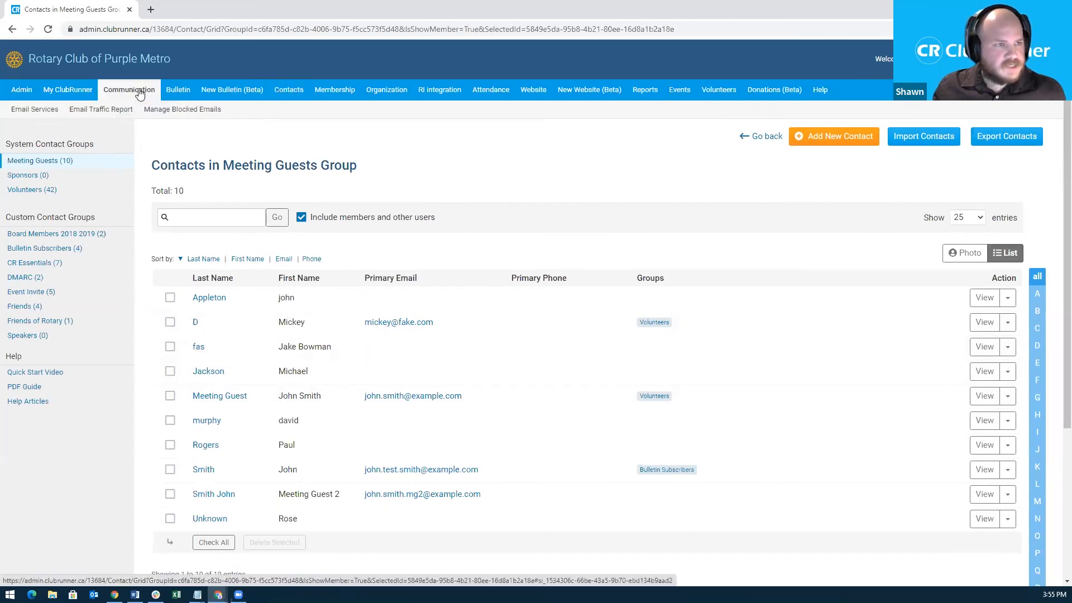
{"action": "left_click", "coordinate": [54, 111]}
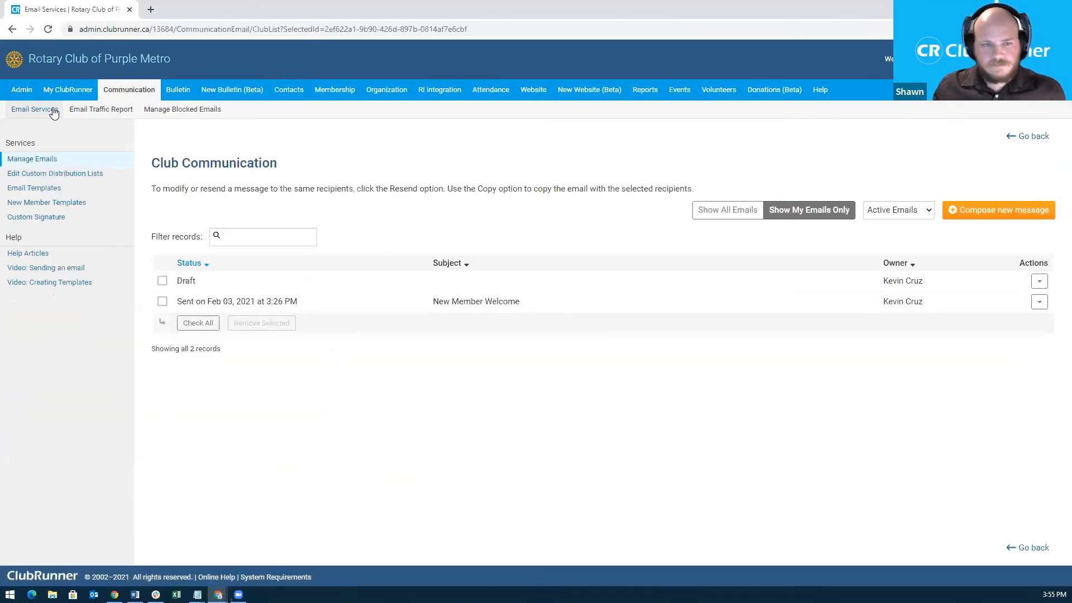
Open the draft email, tick the Meeting Guests contact group, and expand its recipient picker (0 of 10).
{"action": "left_click", "coordinate": [1040, 281]}
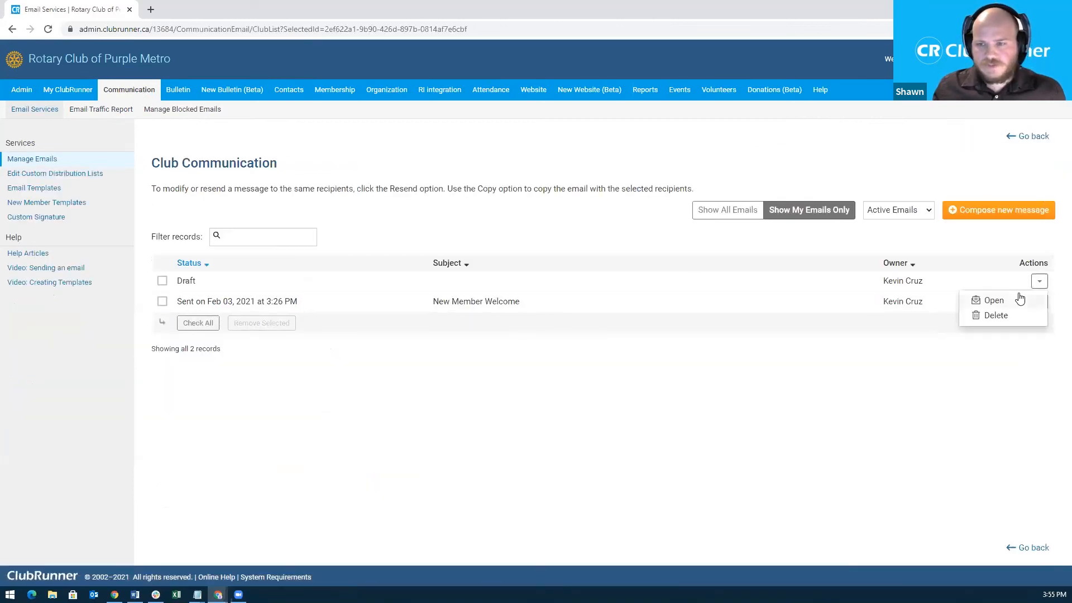
{"action": "left_click", "coordinate": [989, 300]}
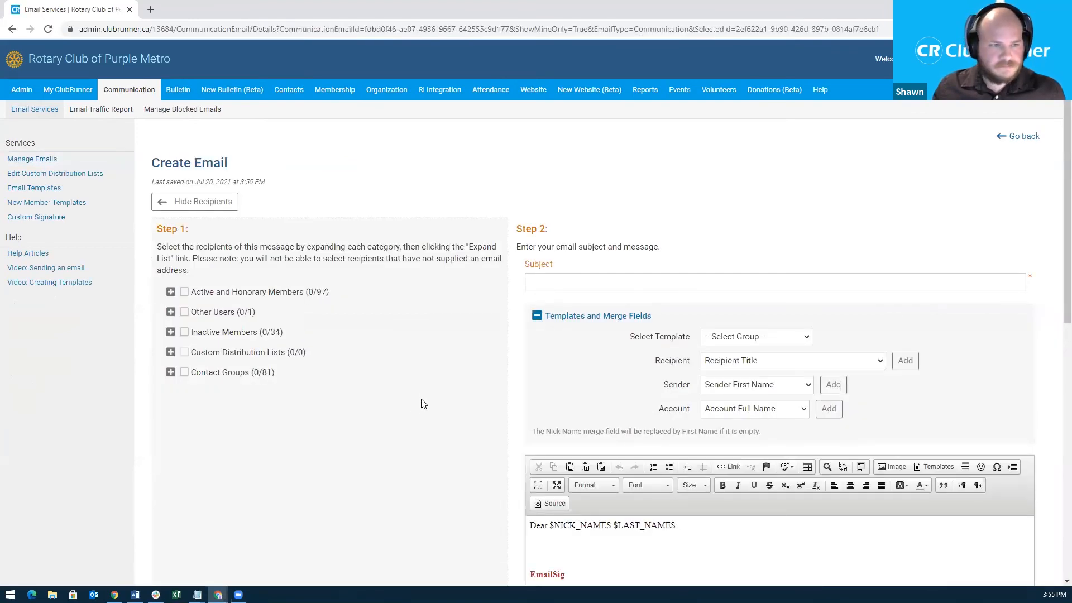
{"action": "scroll", "coordinate": [456, 348], "scroll_direction": "down", "scroll_amount": 1}
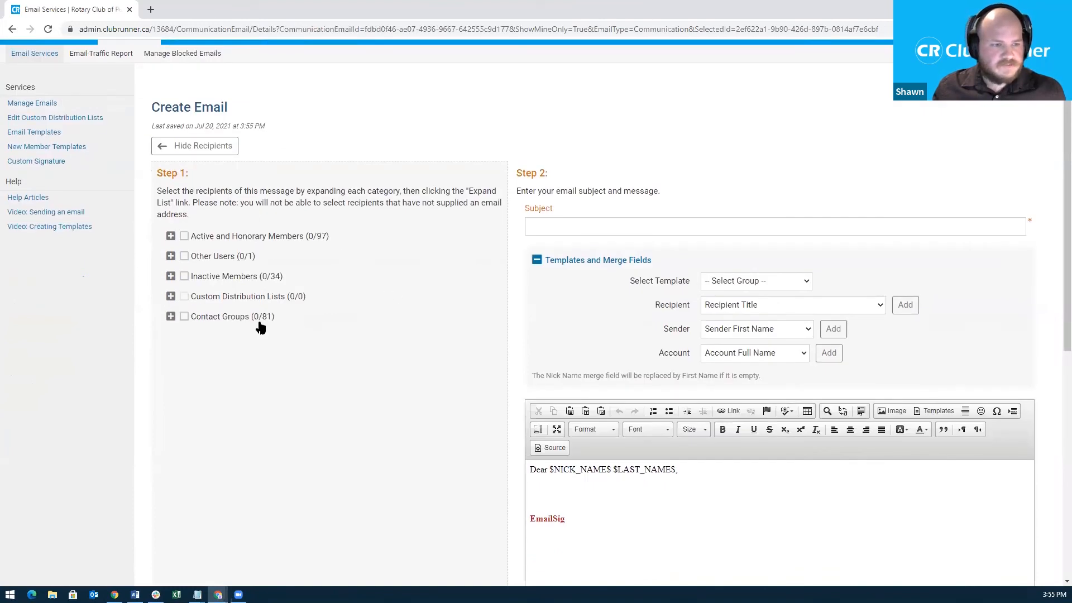
{"action": "left_click", "coordinate": [171, 317]}
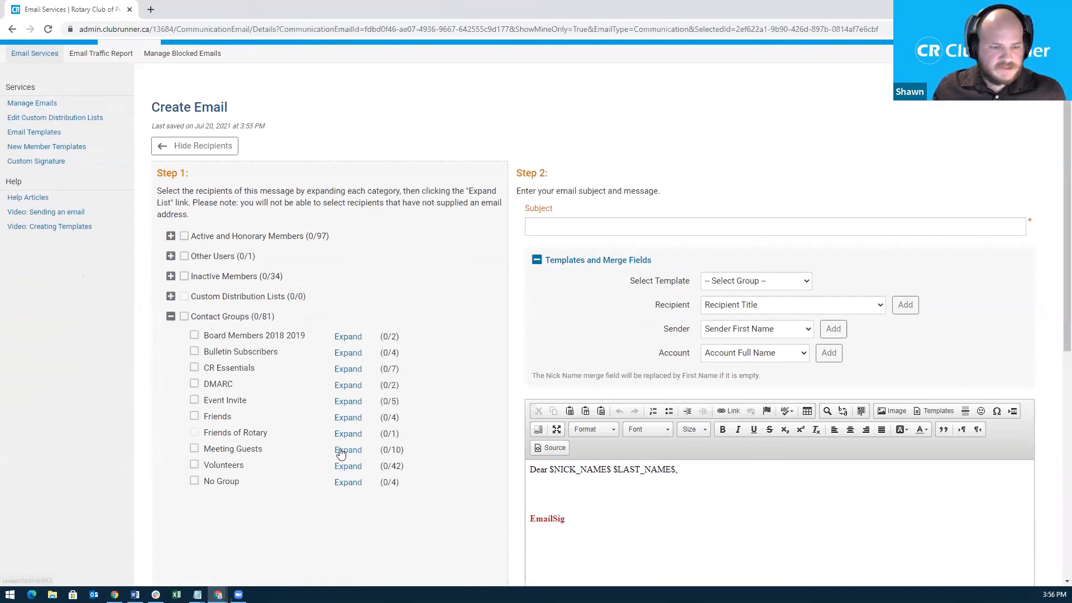
{"action": "left_click", "coordinate": [194, 451]}
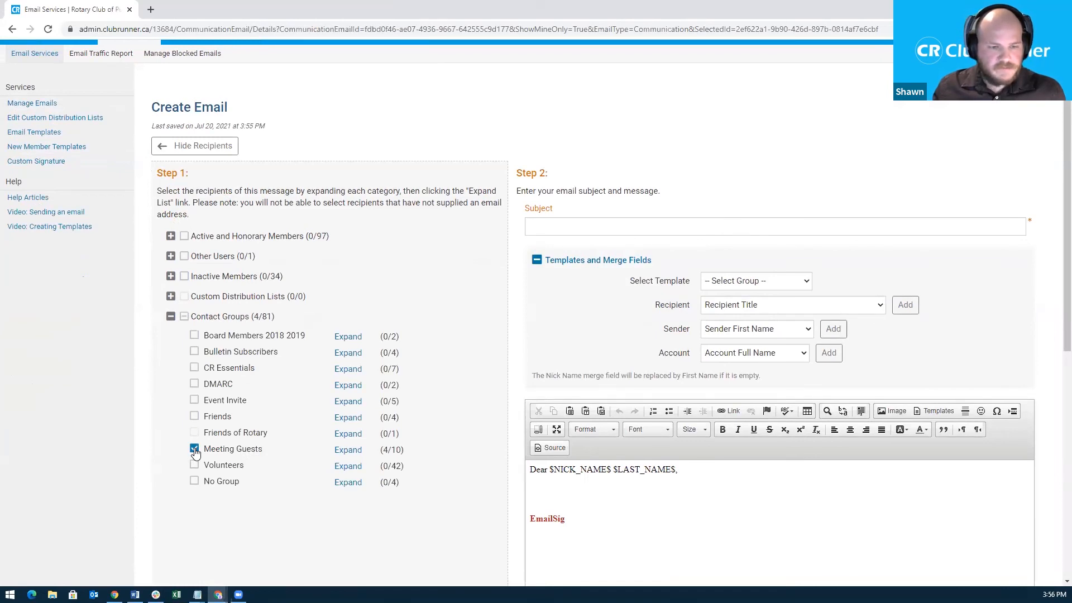
{"action": "left_click", "coordinate": [338, 450]}
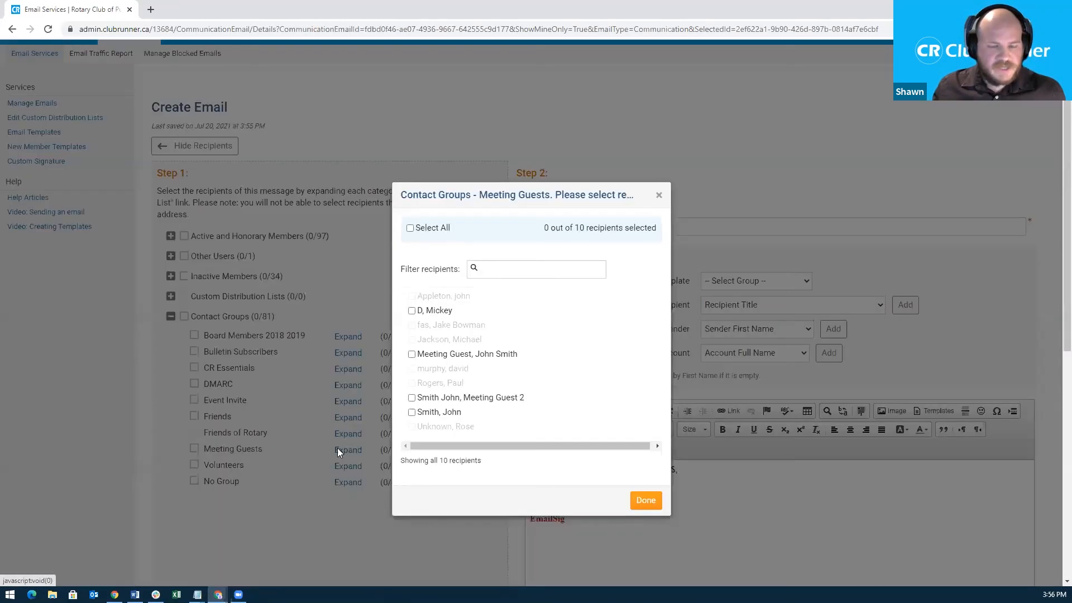
Close the Meeting Guests picker with no guest selected and collapse Contact Groups (0/81).
{"action": "left_click", "coordinate": [411, 354]}
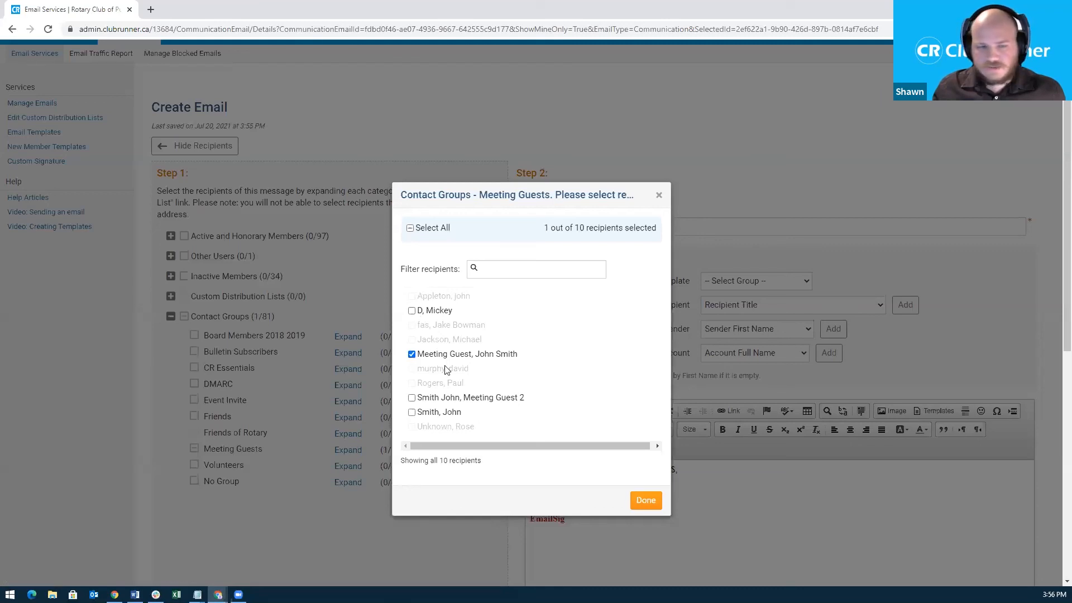
{"action": "left_click", "coordinate": [412, 354]}
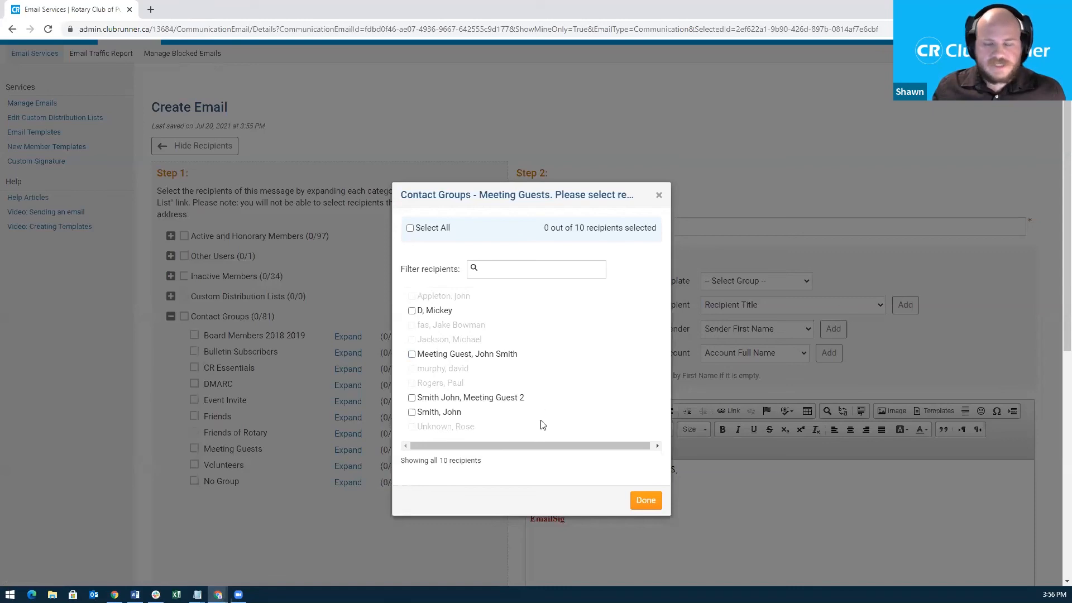
{"action": "left_click", "coordinate": [658, 197]}
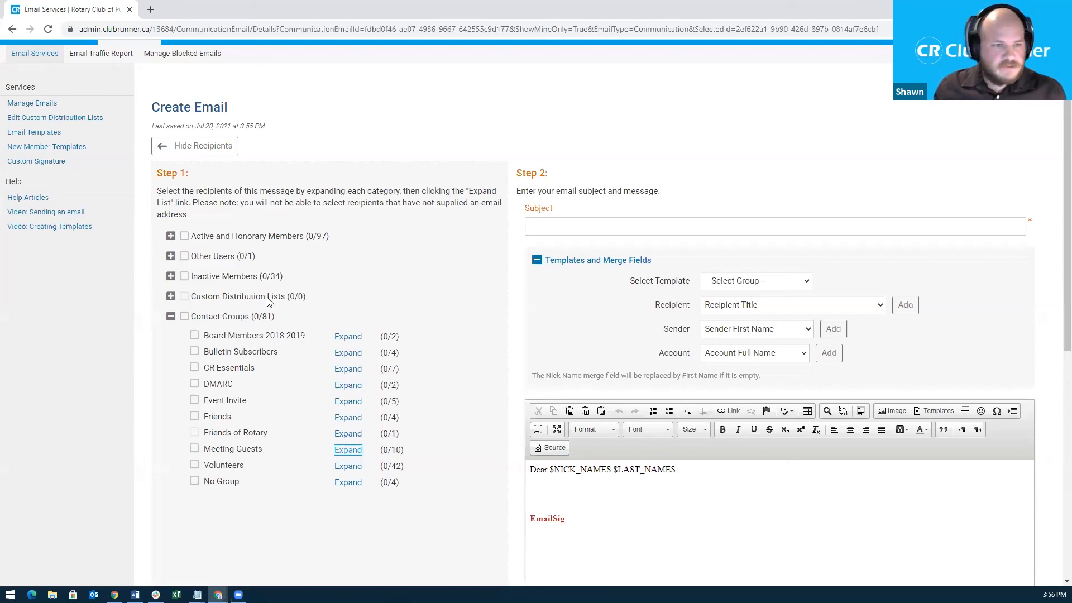
{"action": "left_click", "coordinate": [170, 316]}
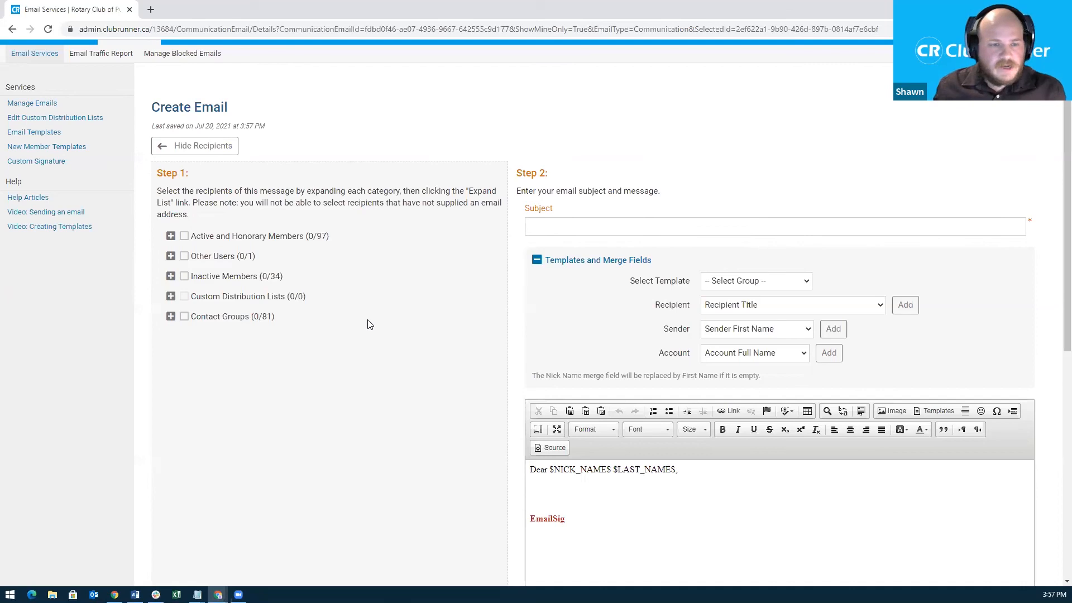
{"action": "scroll", "coordinate": [373, 324], "scroll_direction": "up", "scroll_amount": 1}
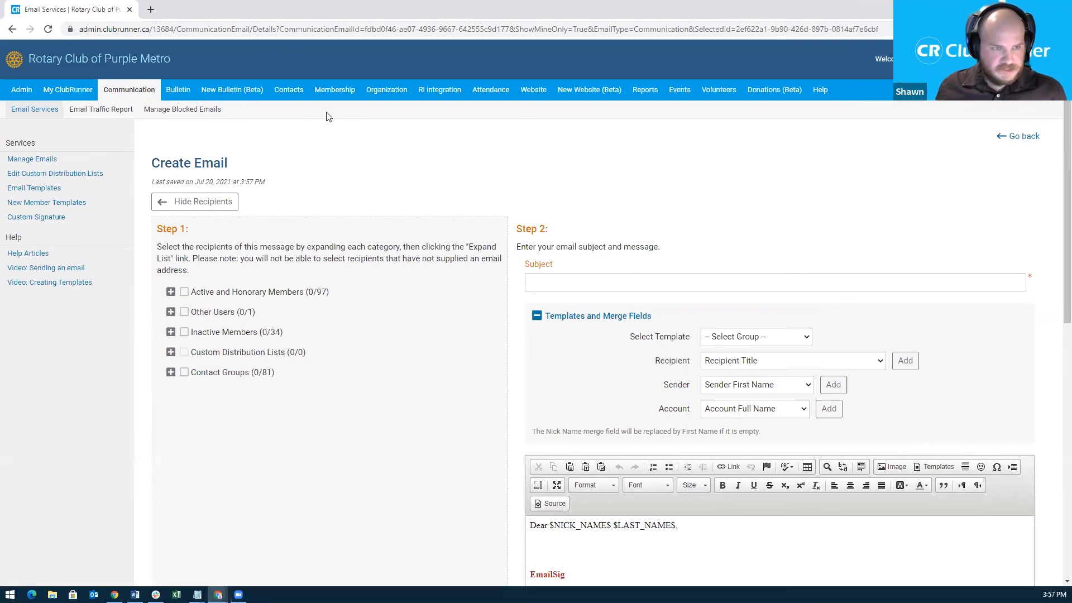
{"action": "left_click", "coordinate": [485, 95]}
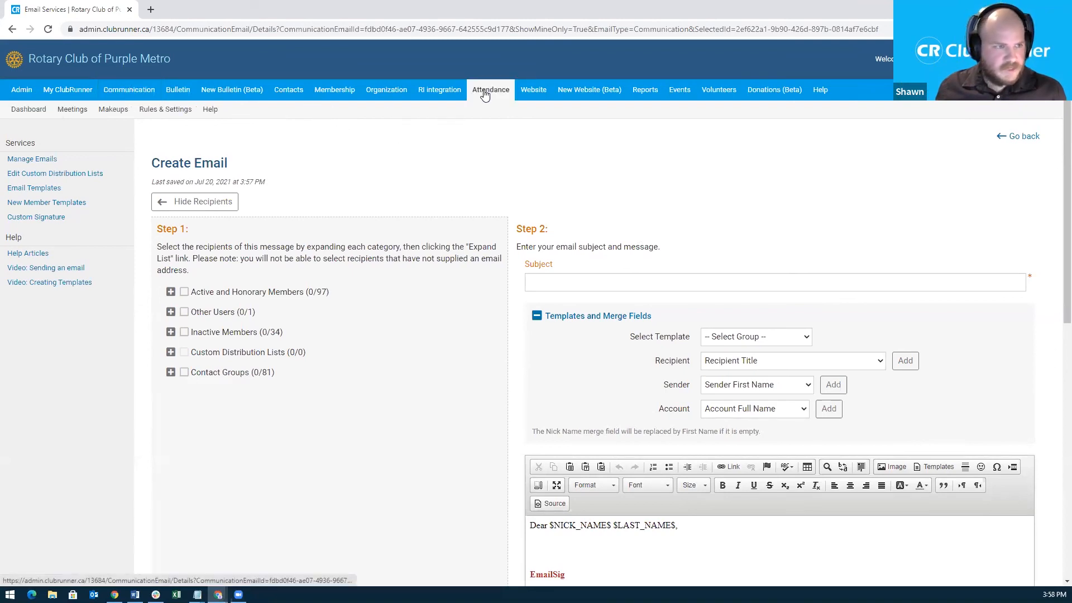
View the 2021-22 Meetings list with closed Jul 08 and Jul 01 meetings, then show the thank-you slide.
{"action": "left_click", "coordinate": [74, 116]}
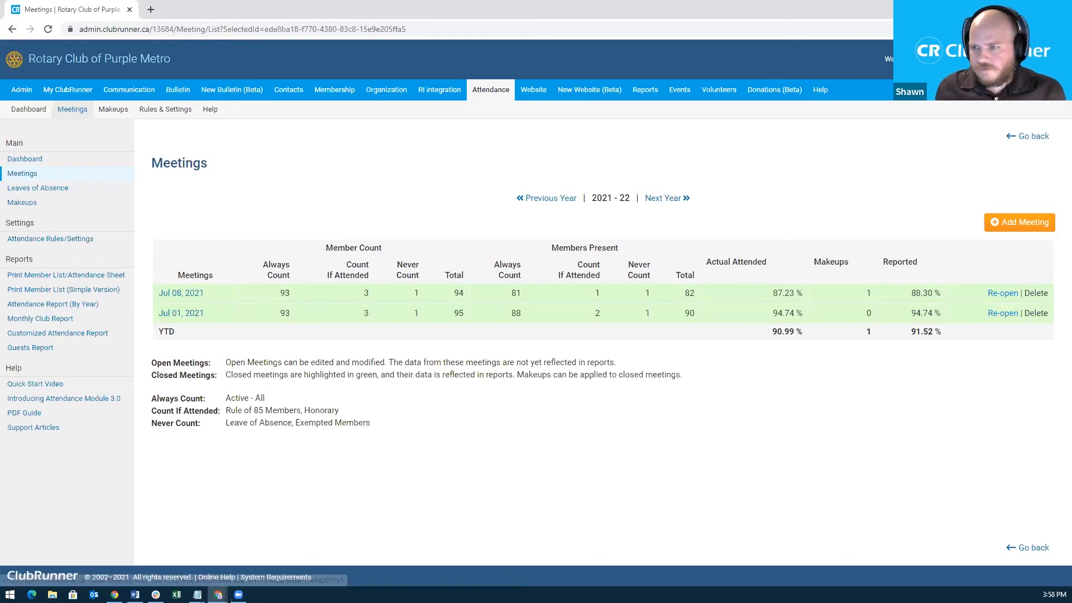
{"action": "key", "text": "alt+Tab"}
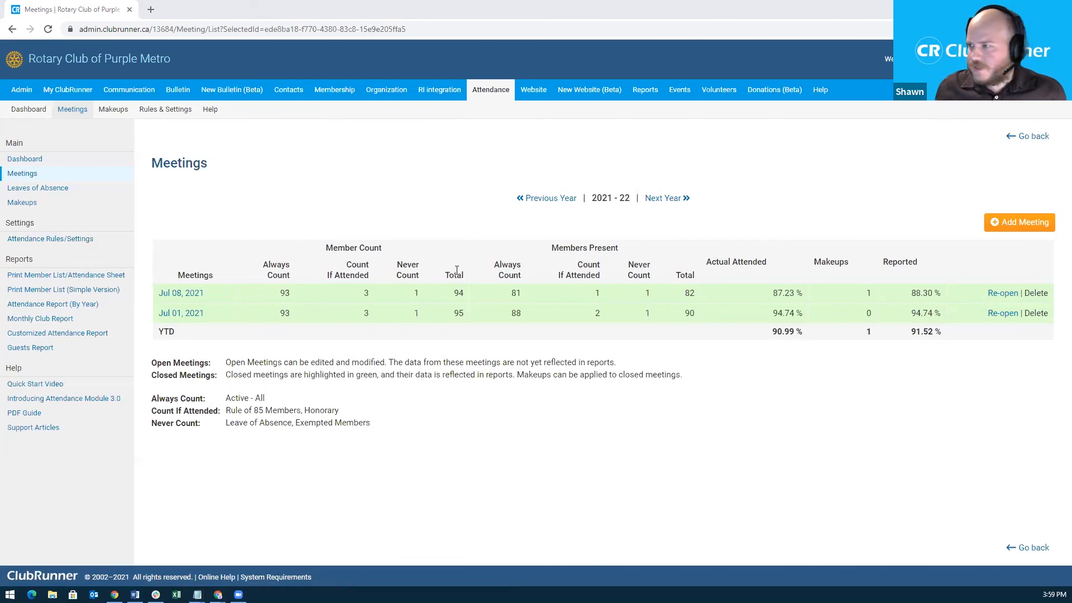
{"action": "key", "text": "alt+Tab"}
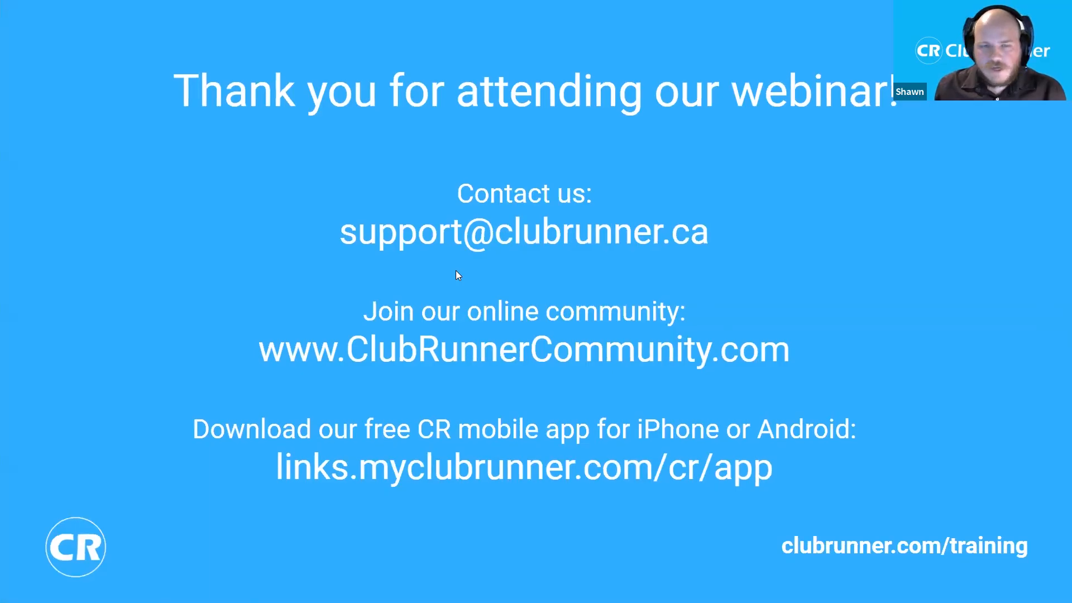